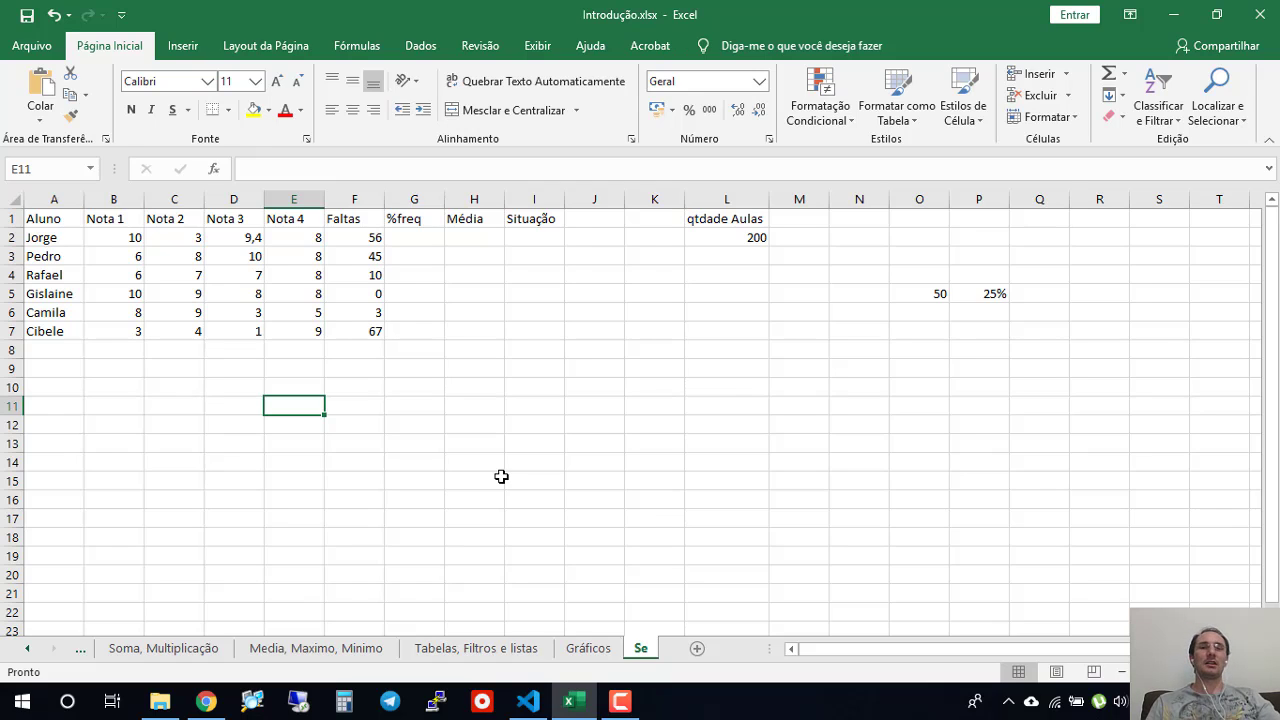
- Examine the student table's grade and absence columns and its empty %freq, Média and Situação cells at a larger zoom
left_click(524, 462)
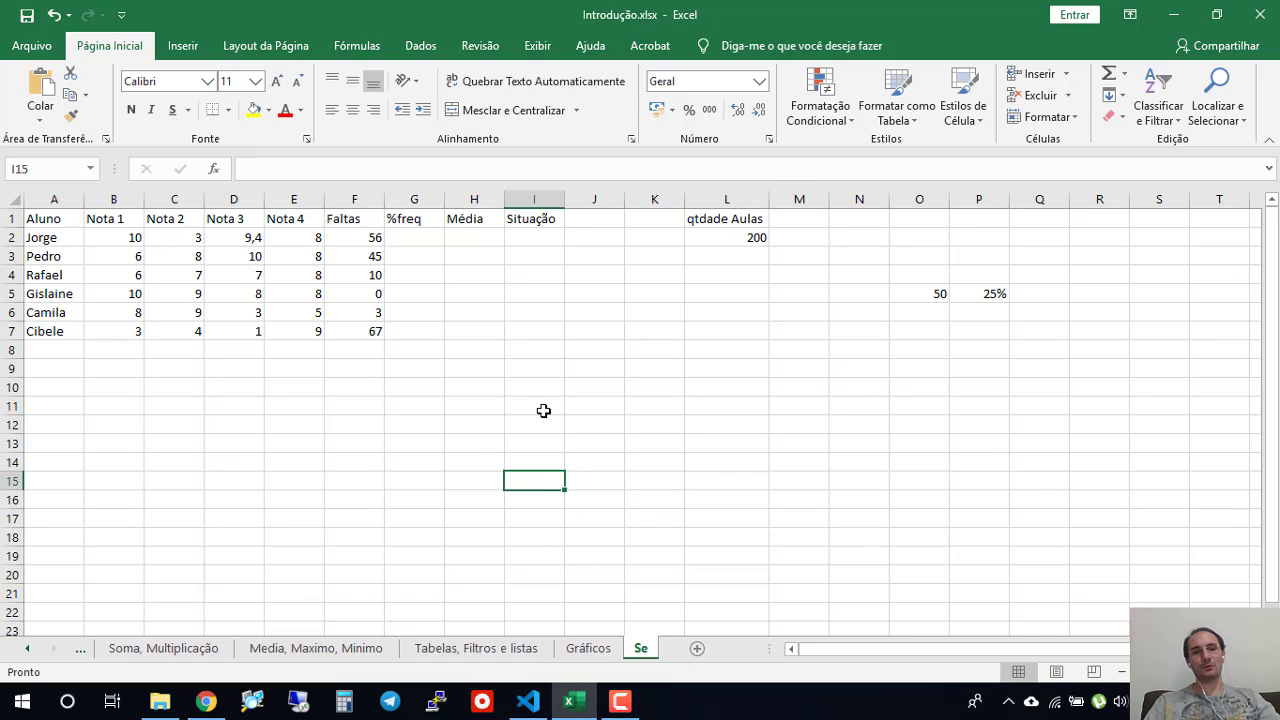
left_click(372, 418)
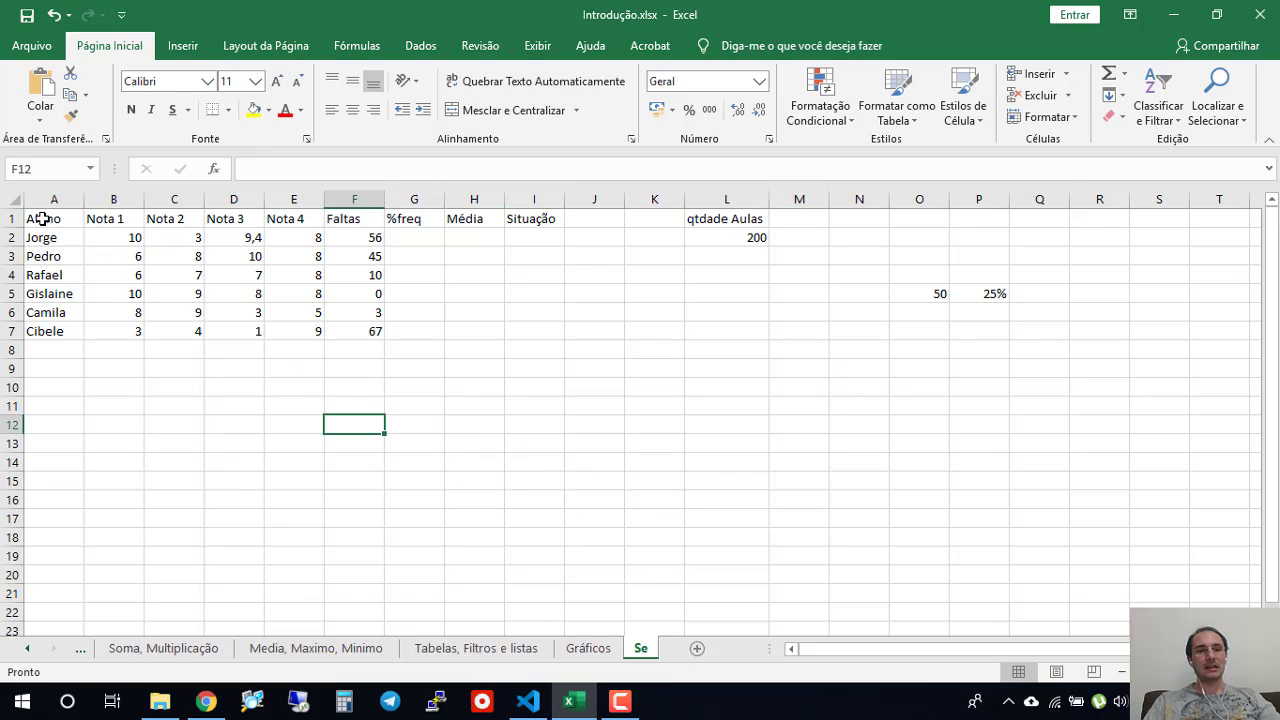
left_click_drag(40, 218, 540, 334)
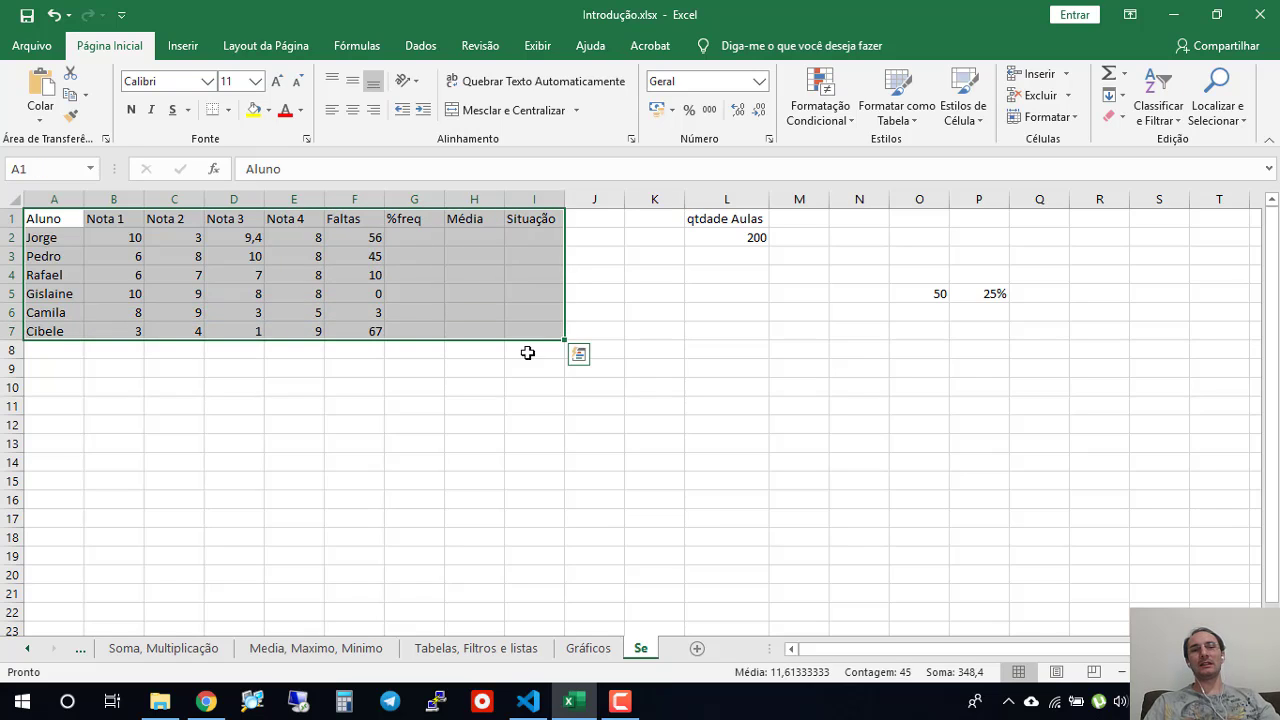
left_click(474, 441)
left_click(530, 237)
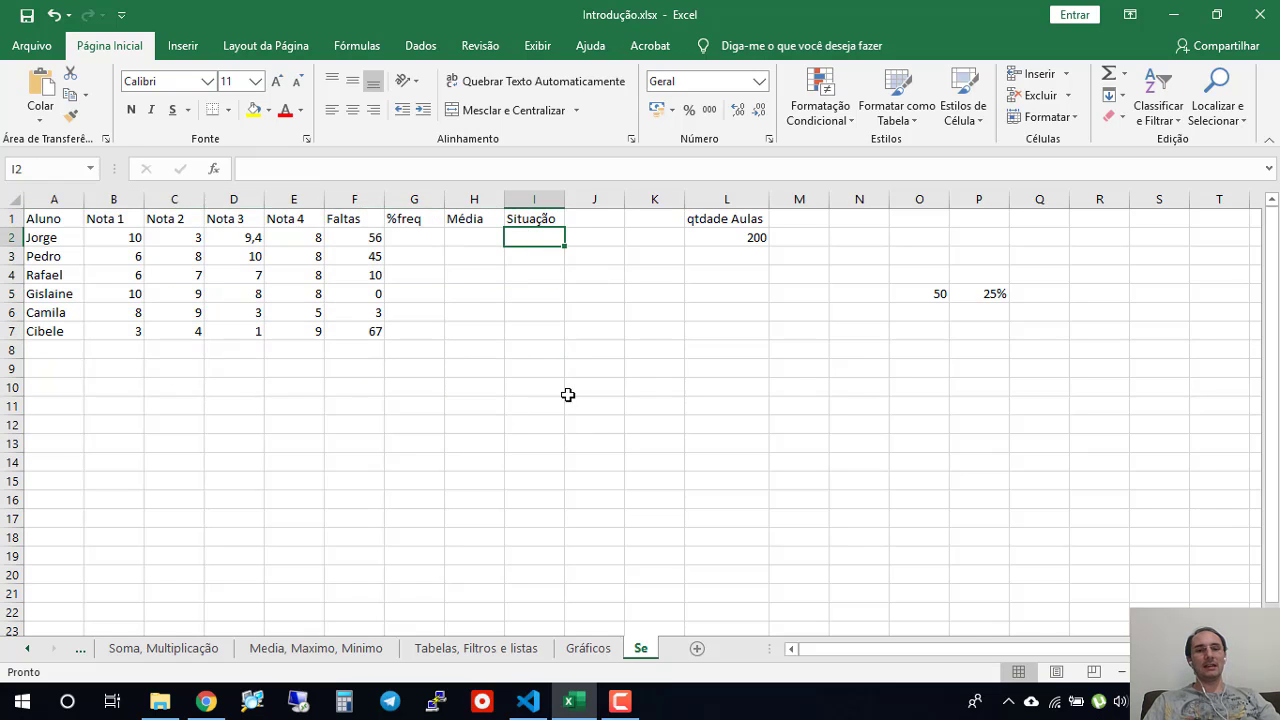
left_click(47, 237)
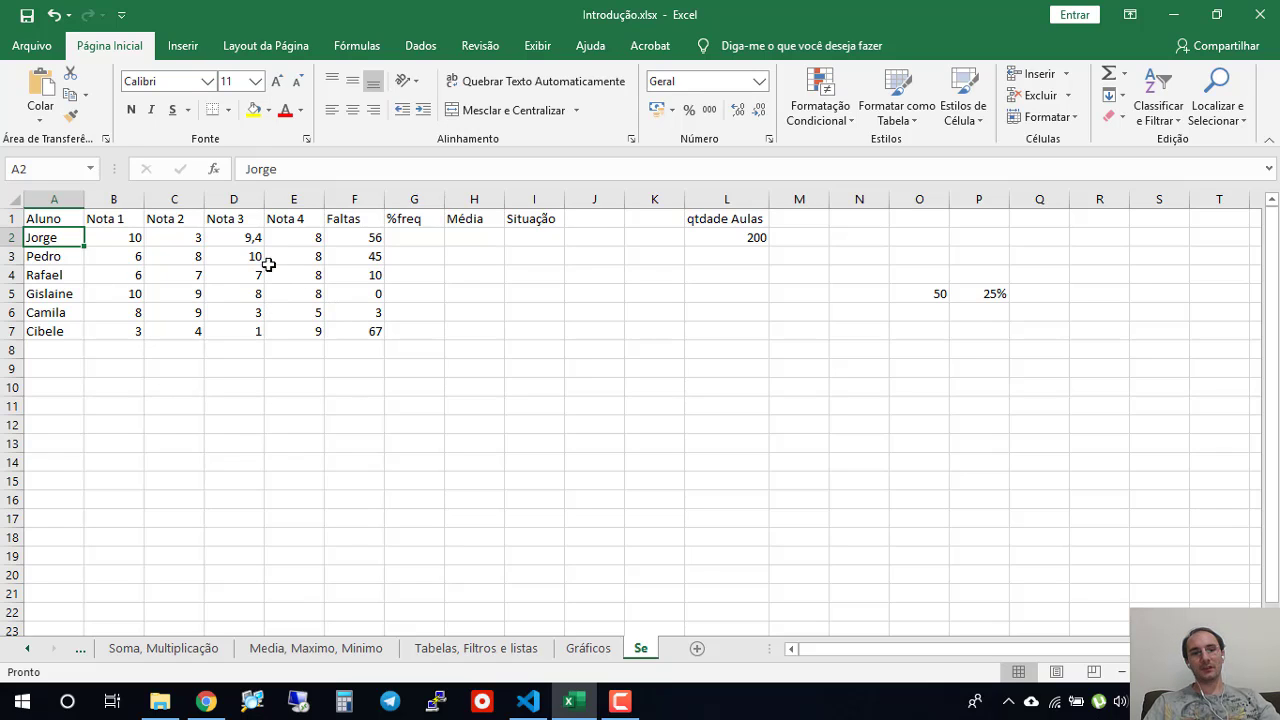
left_click(140, 238)
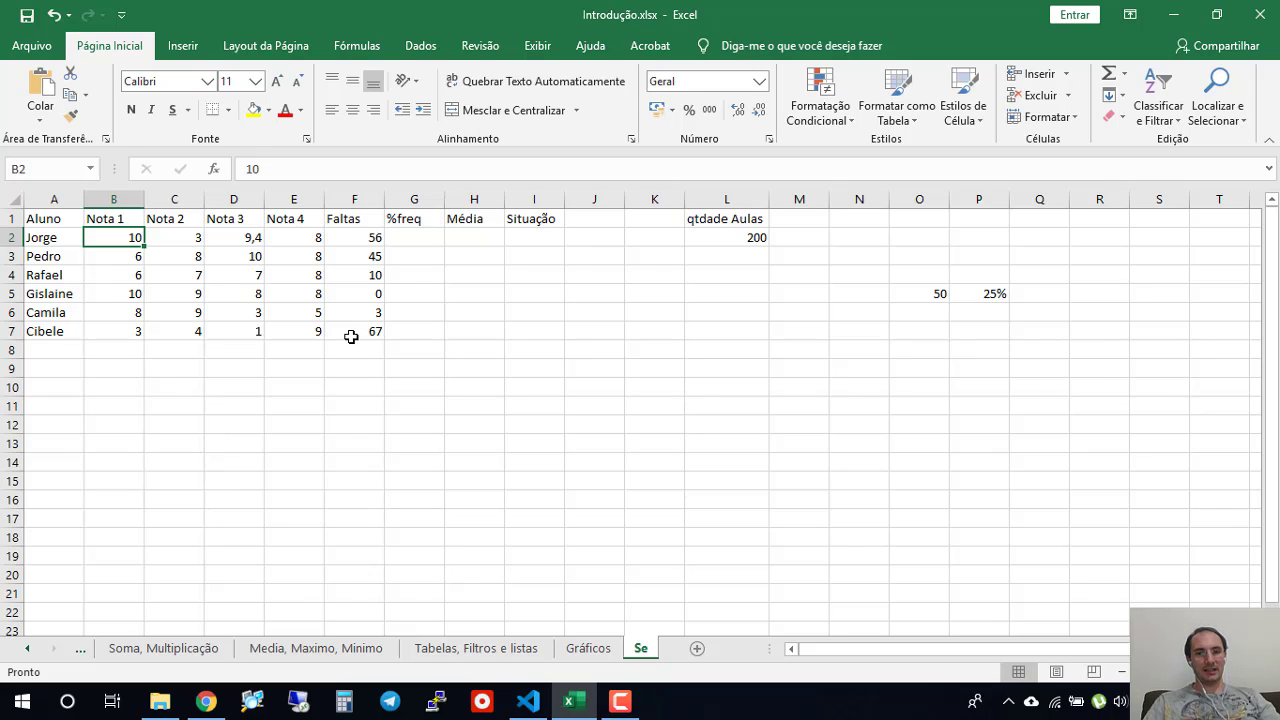
left_click(511, 472)
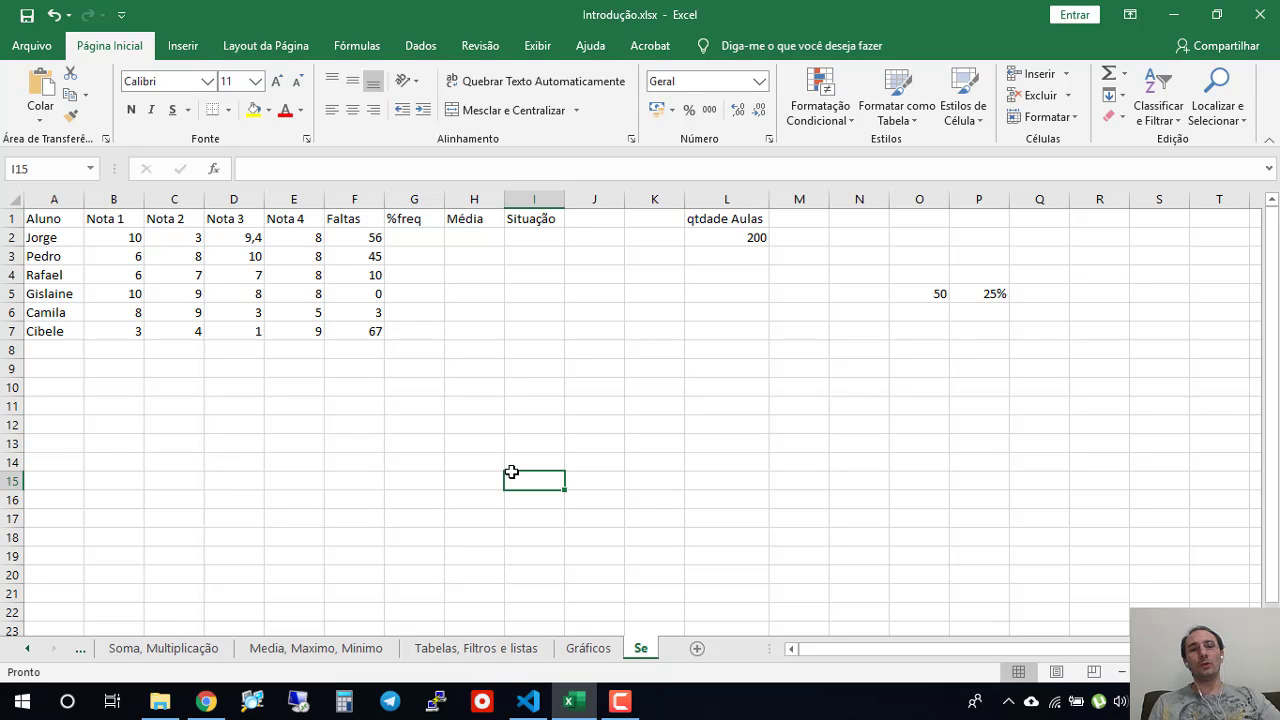
left_click(532, 236)
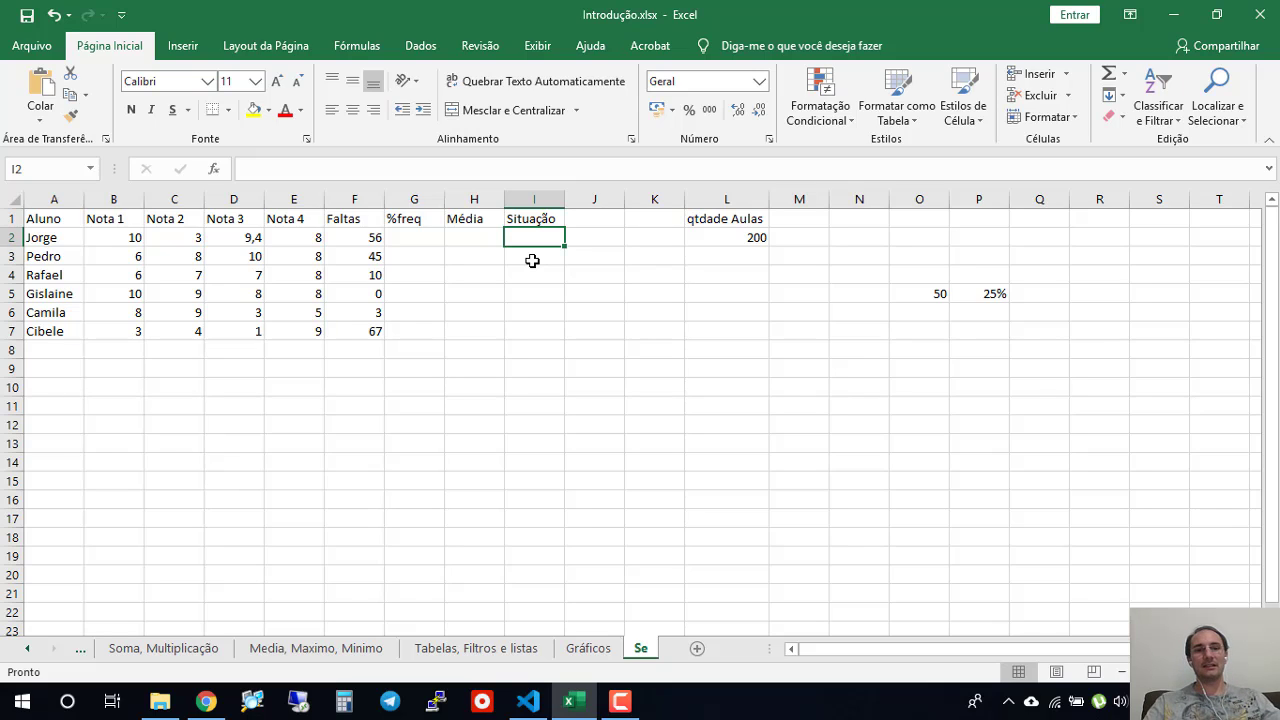
left_click(480, 242)
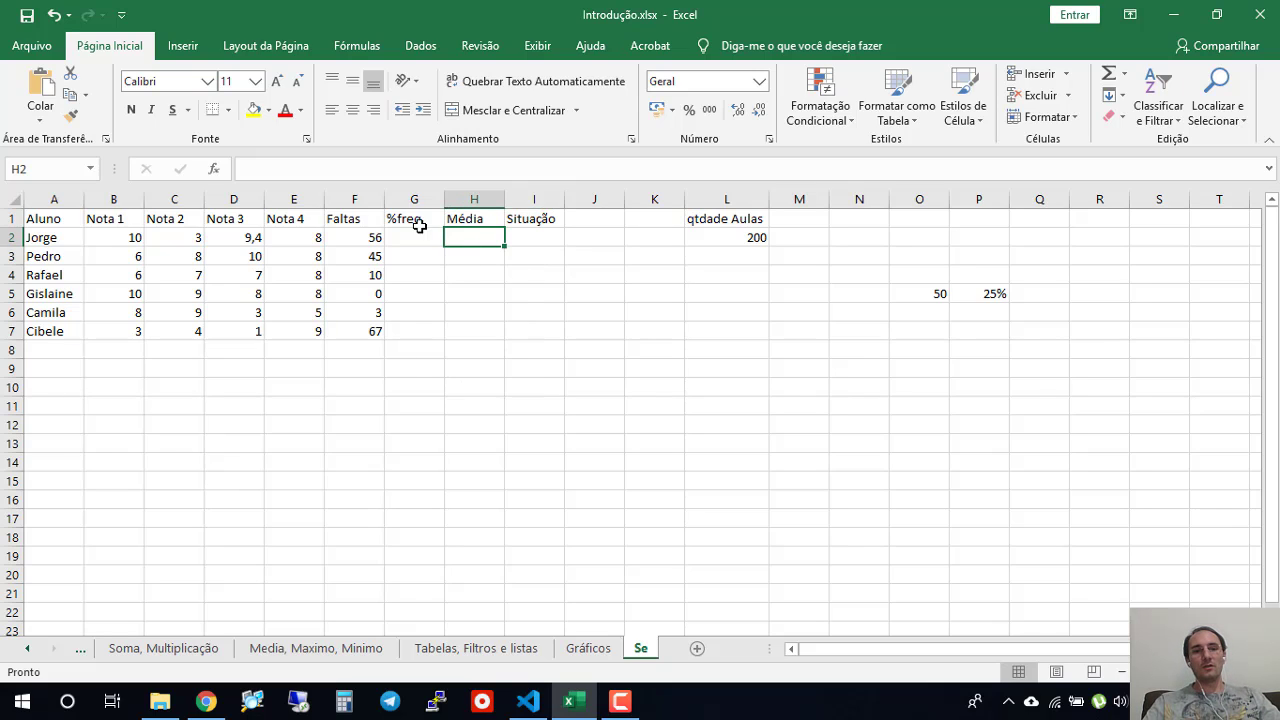
left_click_drag(417, 236, 394, 257)
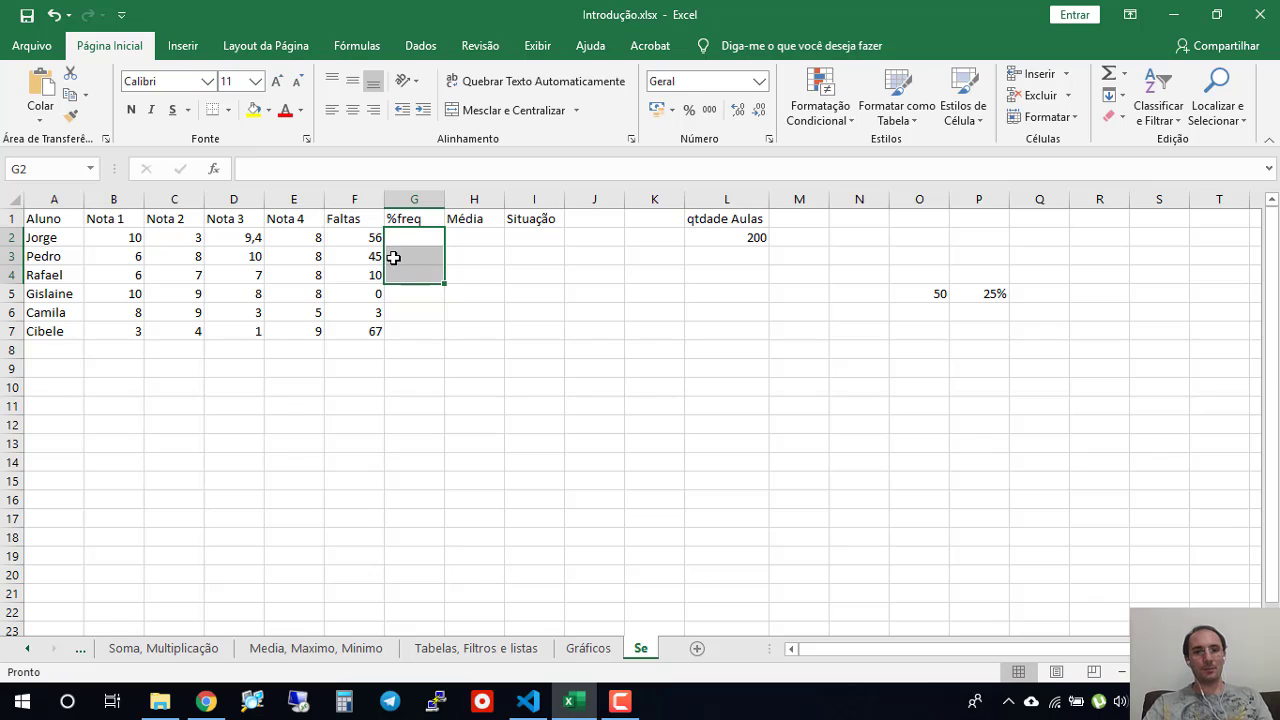
scroll(394, 257, "up", 4, "ctrl")
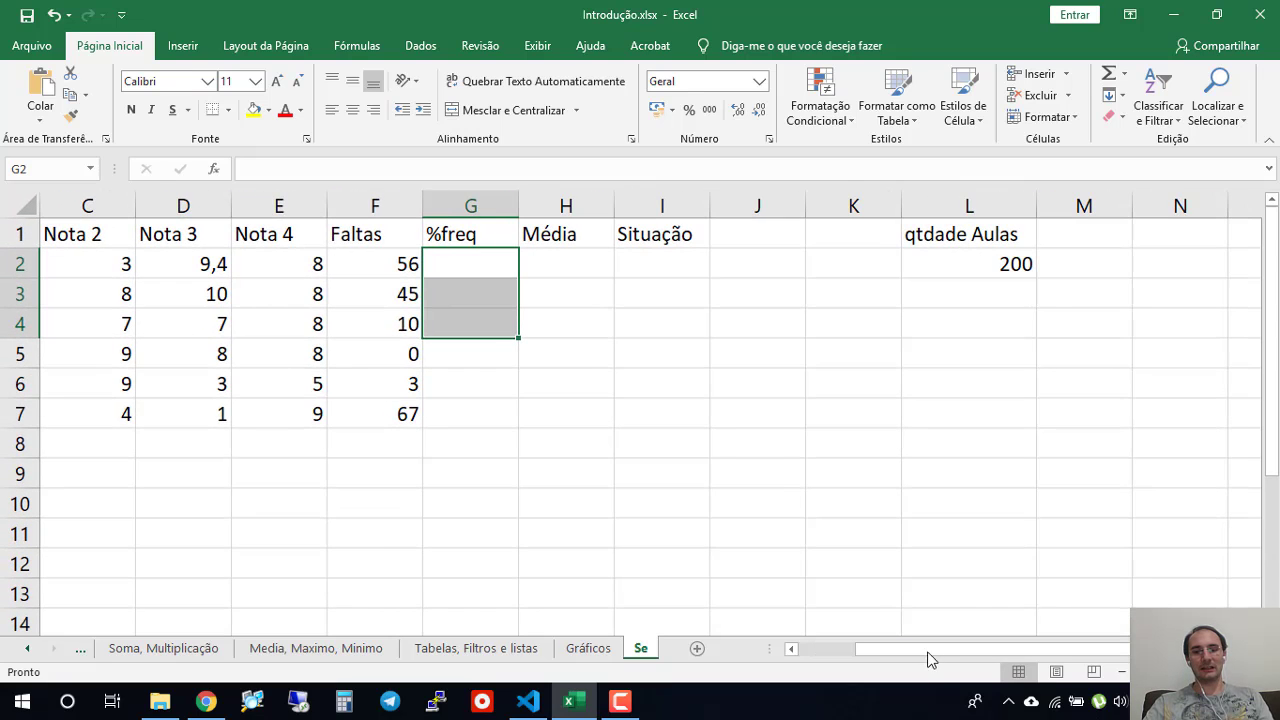
left_click_drag(928, 660, 880, 658)
left_click(290, 472)
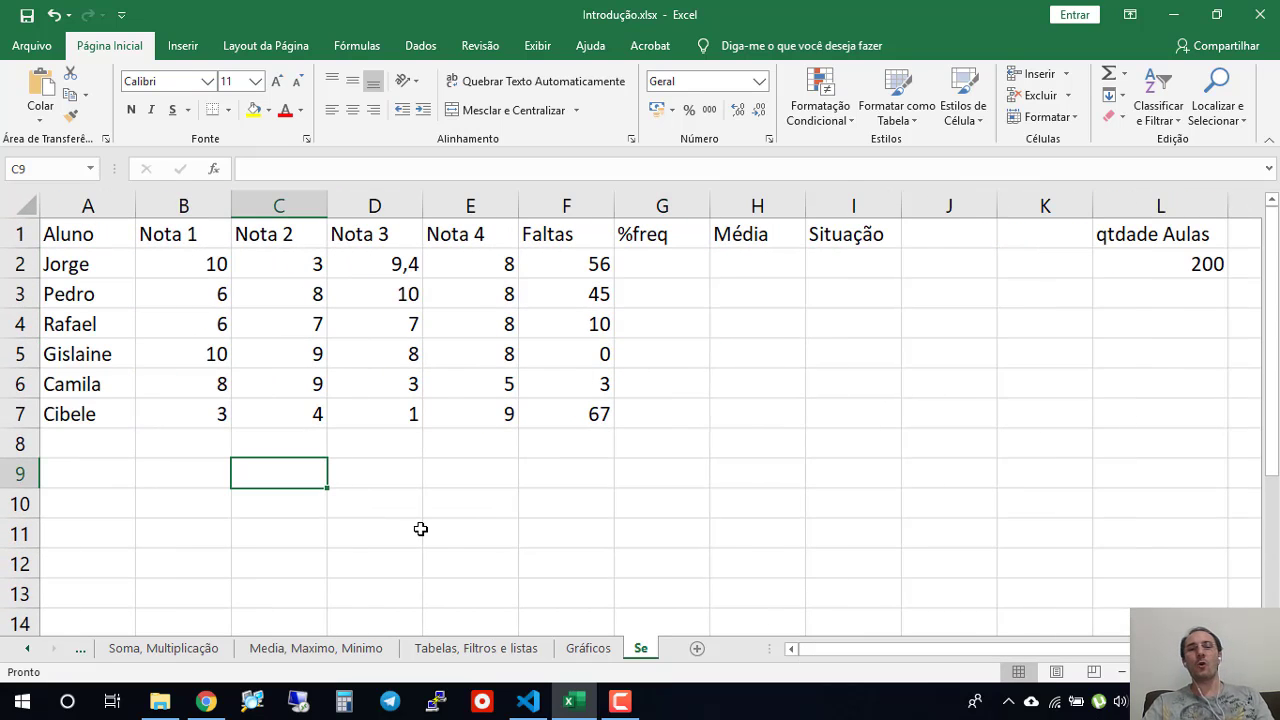
left_click(826, 296)
left_click(834, 264)
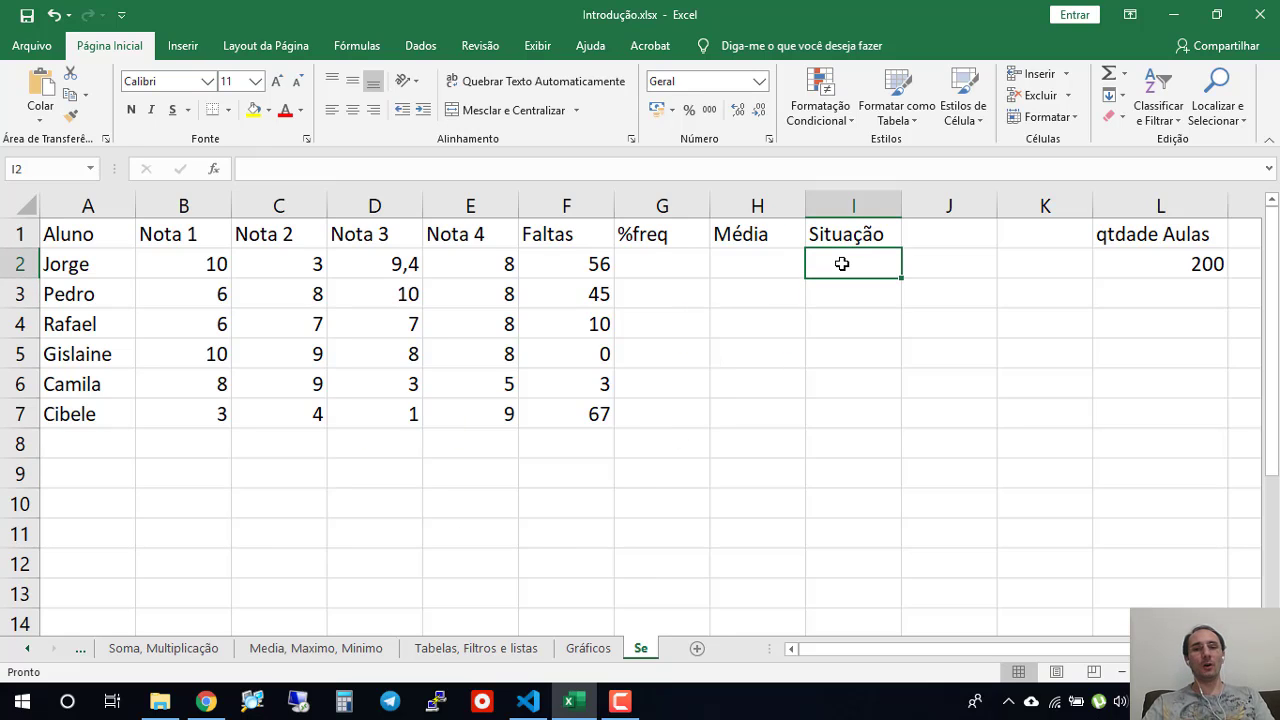
- Enter =MÉDIA(B2:E2) in cell H2 to average the first student's four grades, accepting the proposed formula correction
left_click(788, 258)
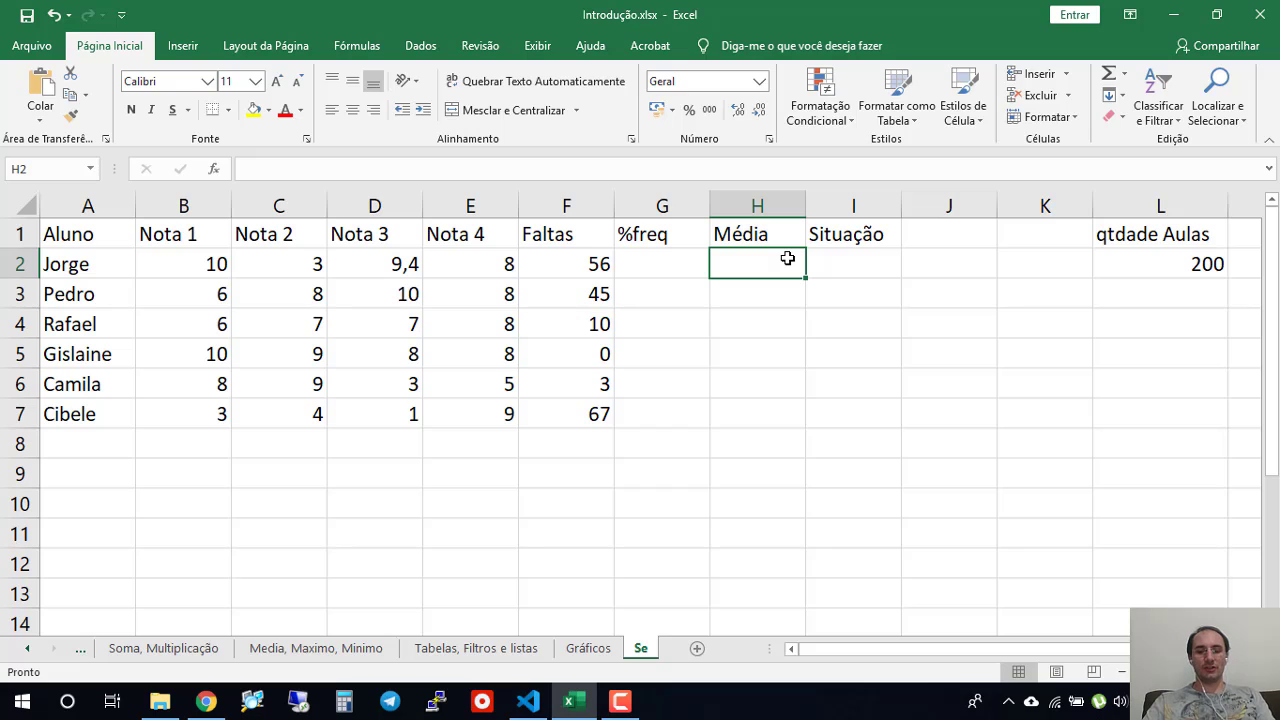
type("=m")
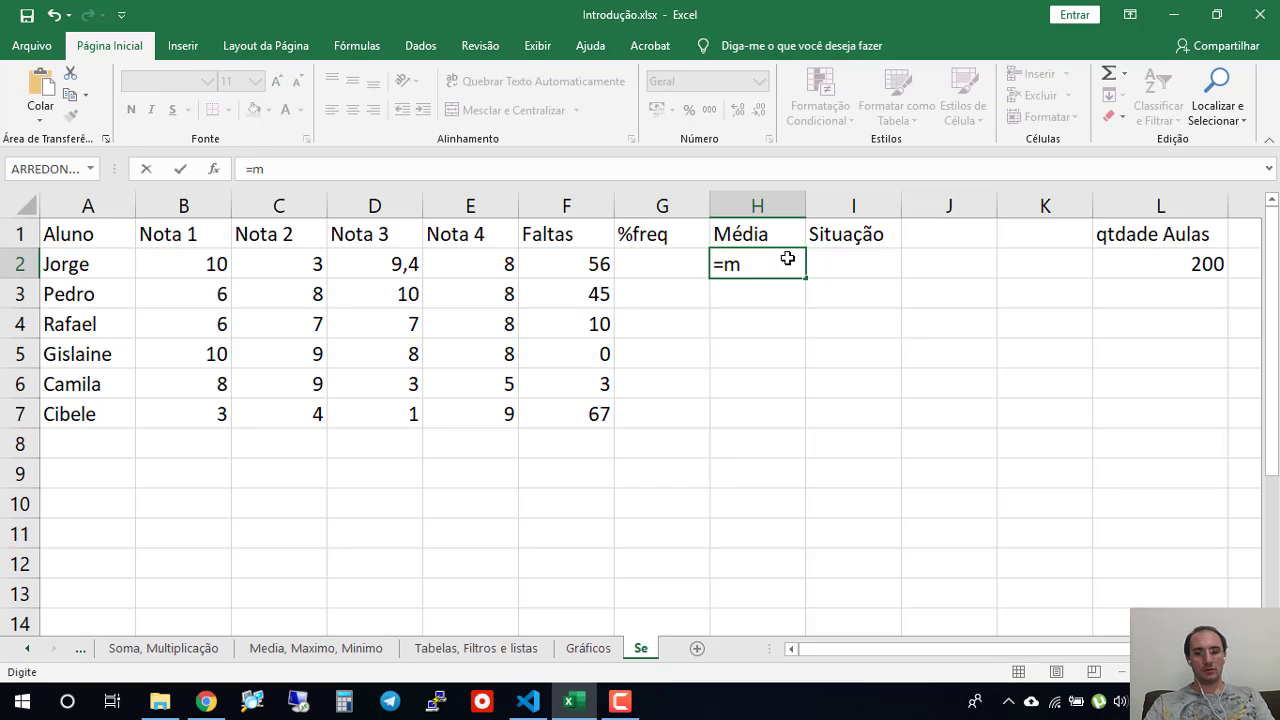
type("é")
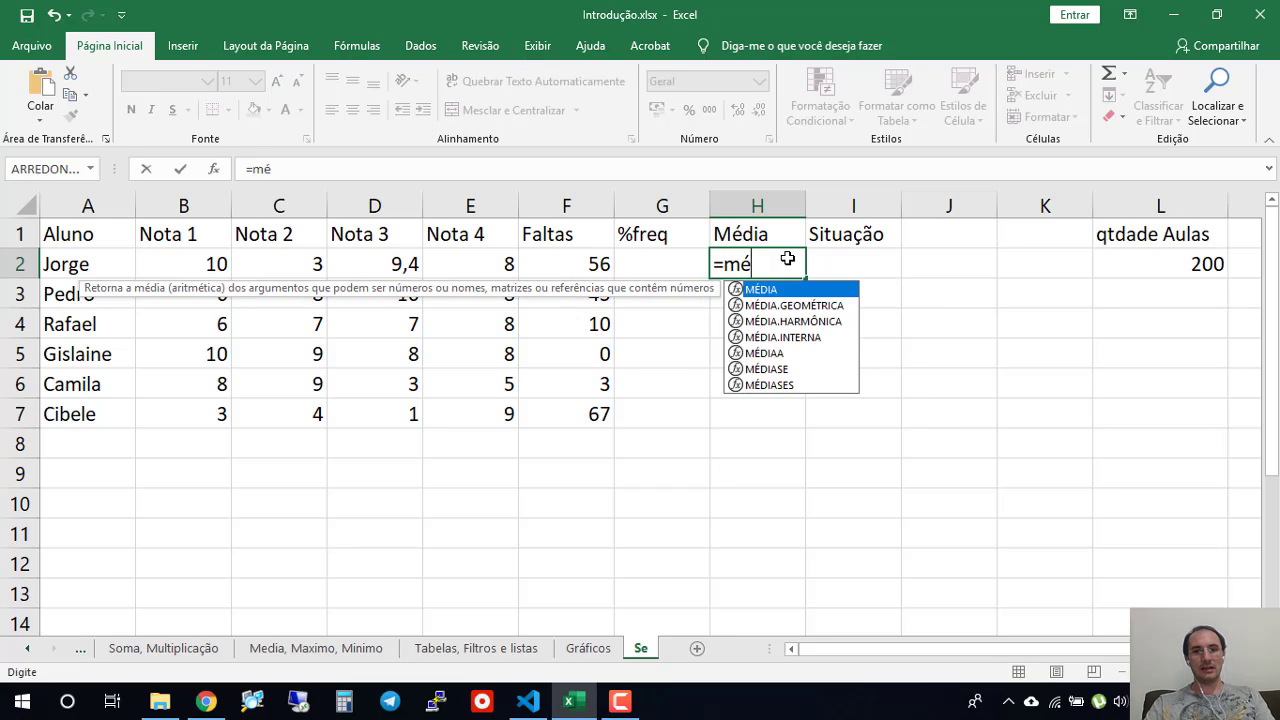
type("dia (")
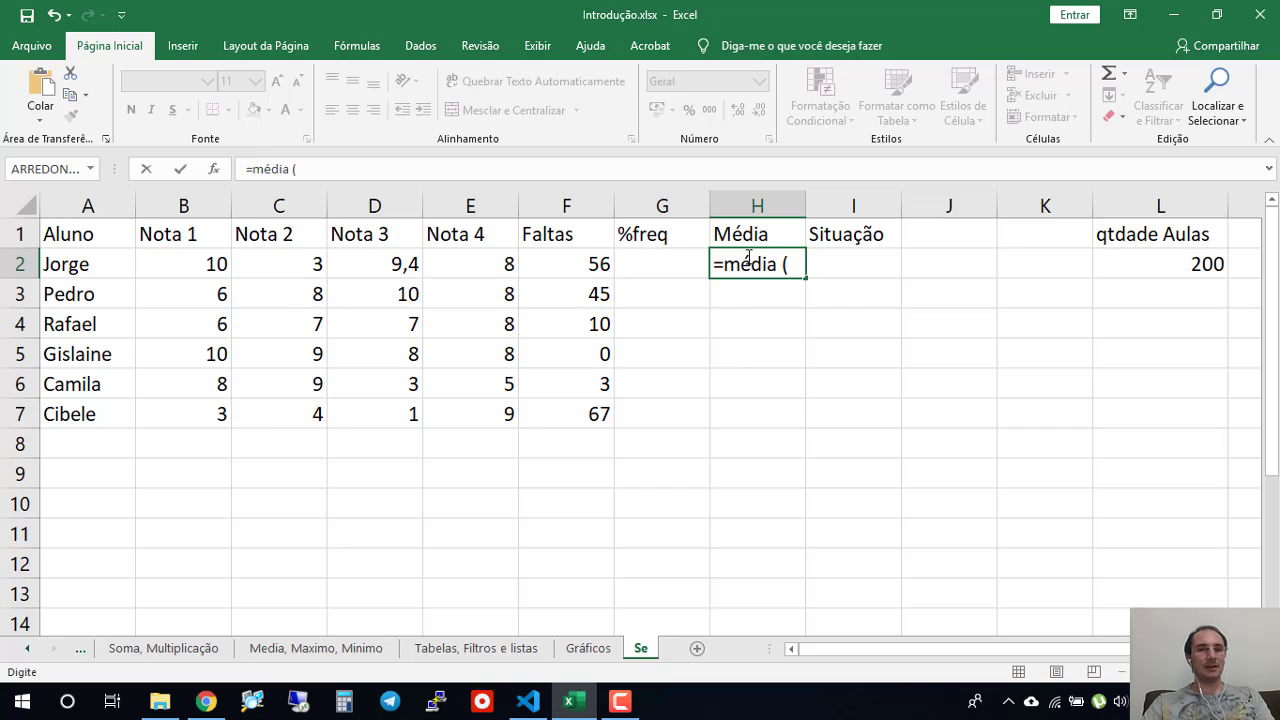
left_click_drag(184, 262, 468, 270)
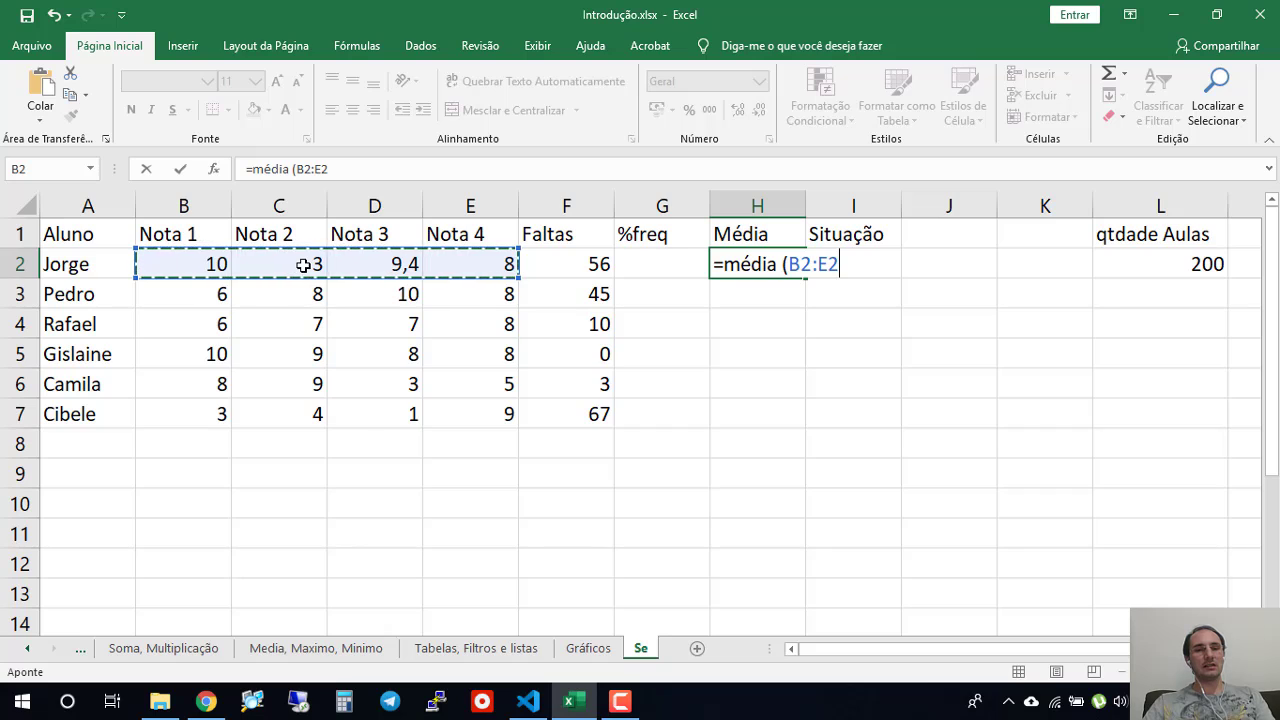
type(")")
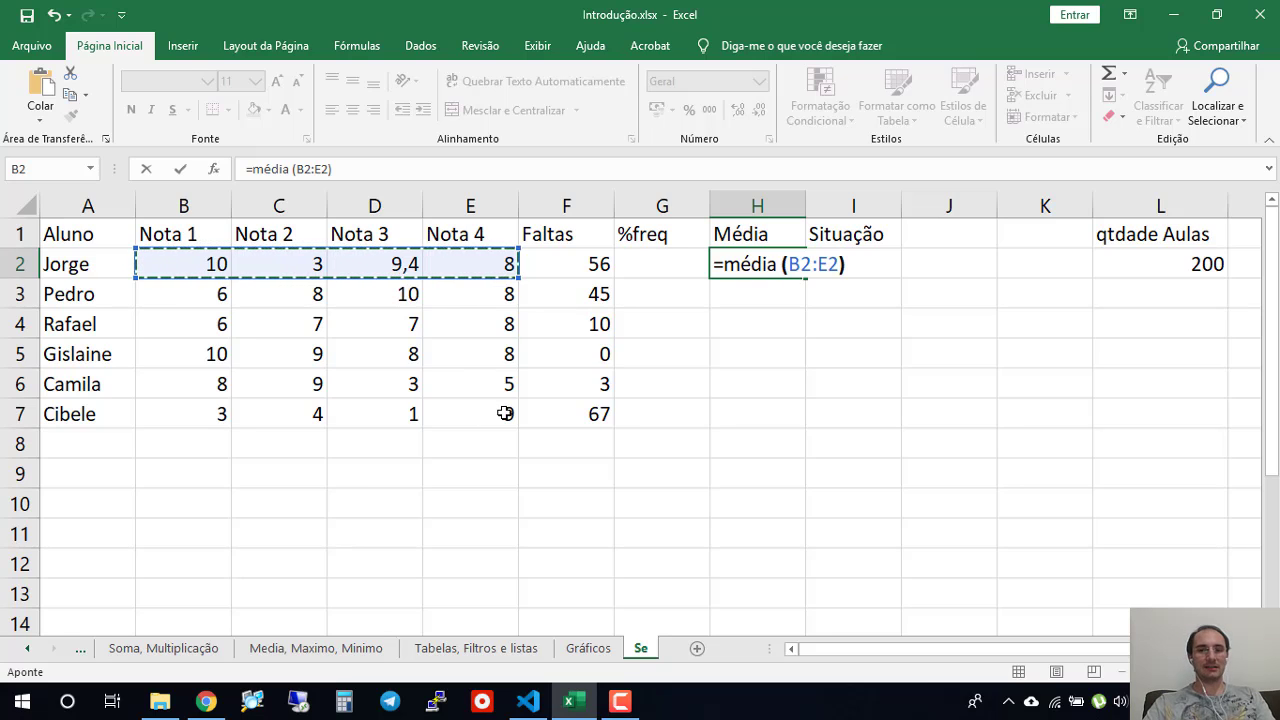
key("Return")
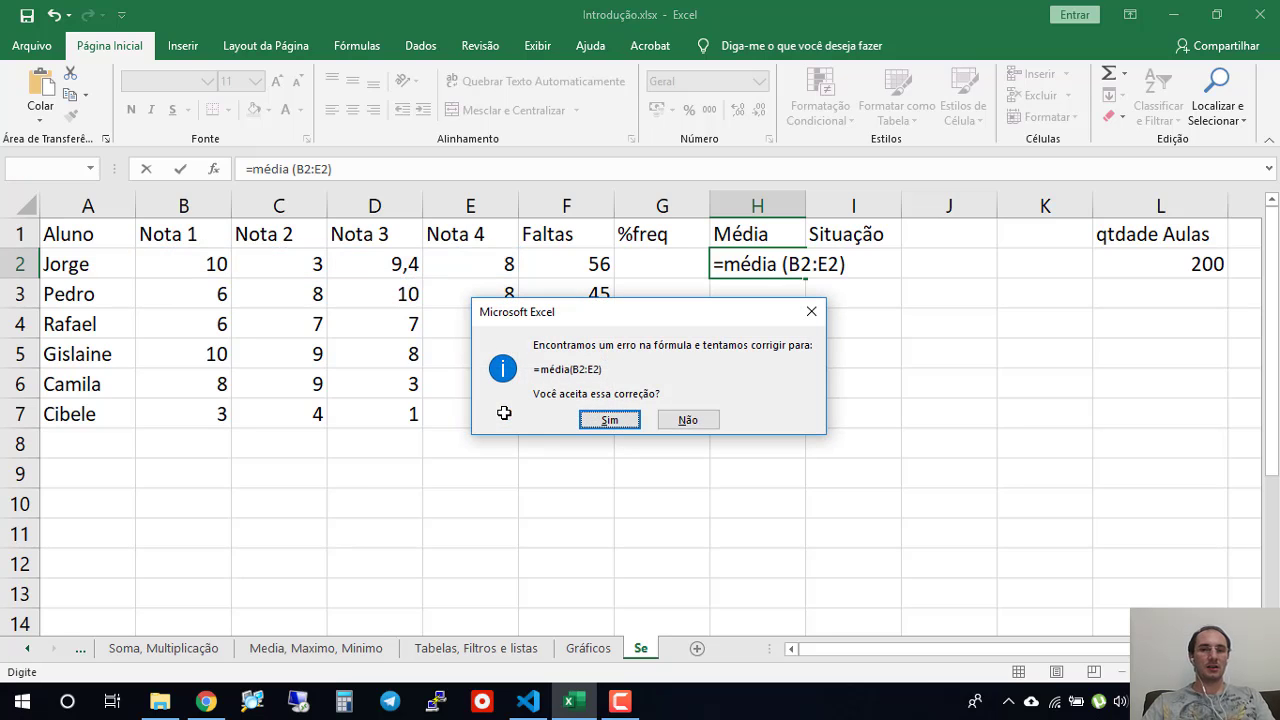
left_click(616, 422)
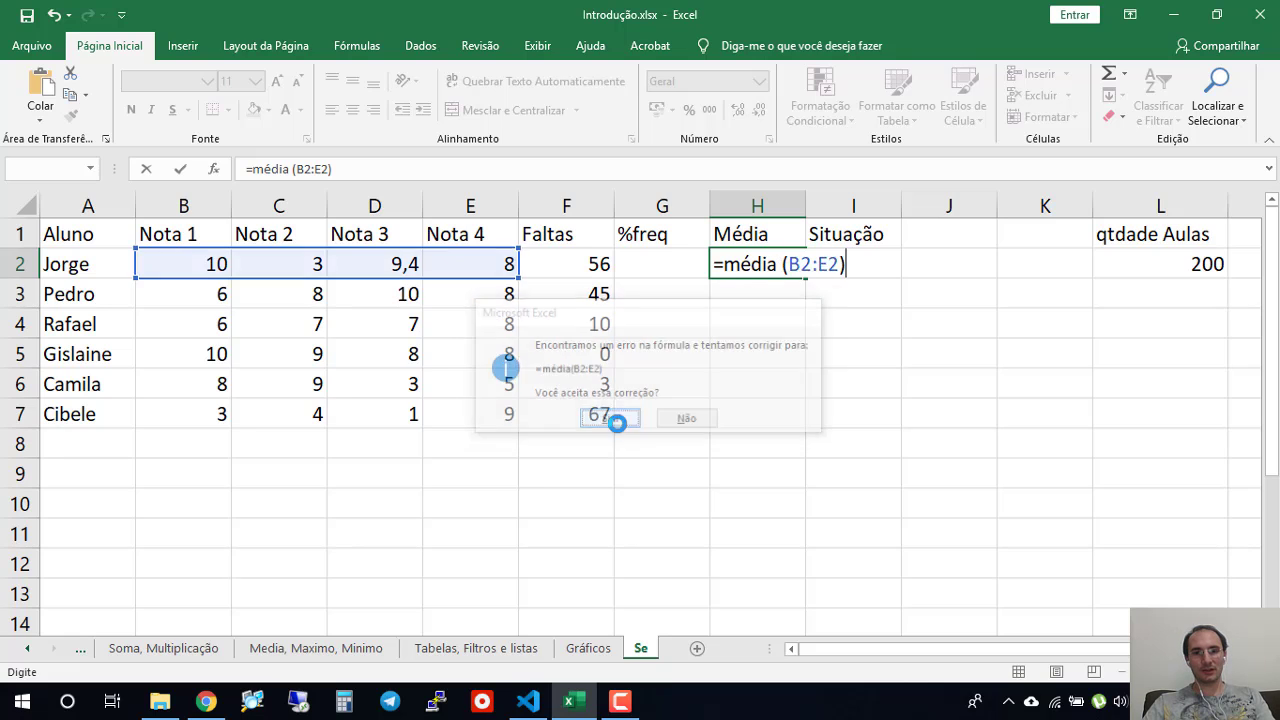
- Fill the average formula from H2 down to H7 for the remaining students
left_click(777, 266)
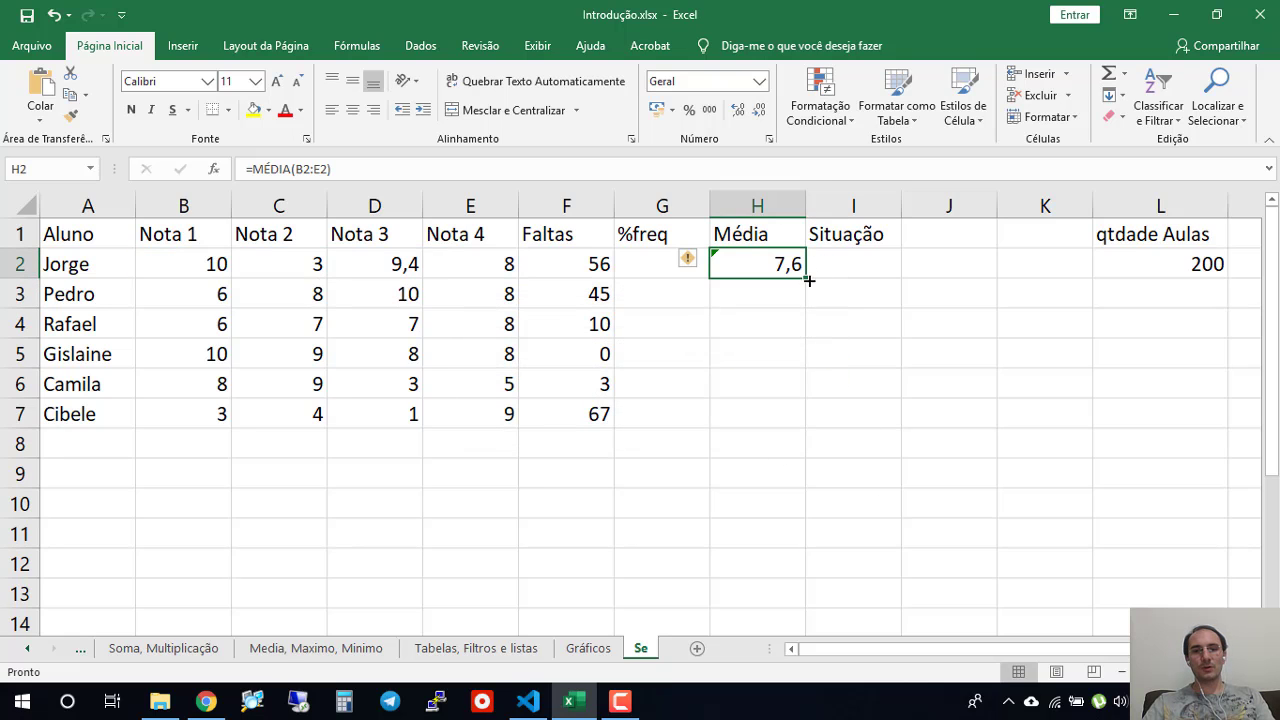
left_click_drag(808, 281, 789, 417)
left_click(746, 524)
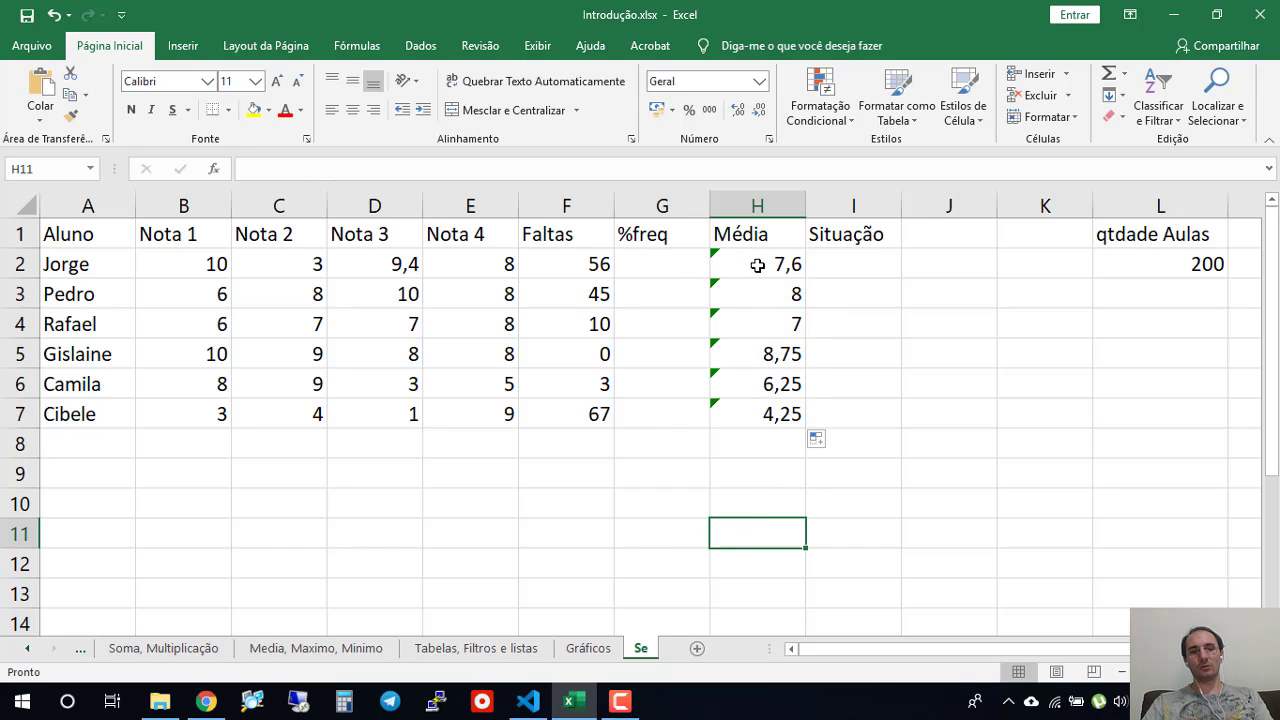
- Check the average formulas in H2 and H7 and the grade range that H2 references
left_click(757, 265)
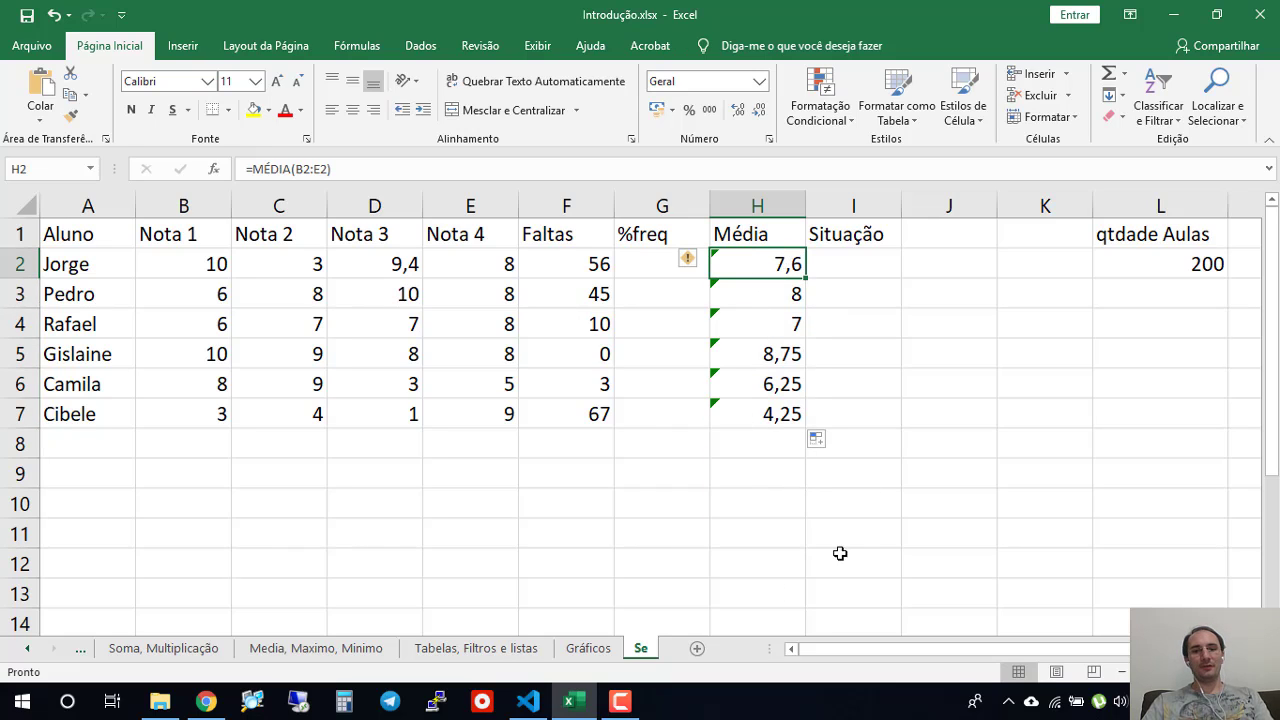
left_click(752, 416)
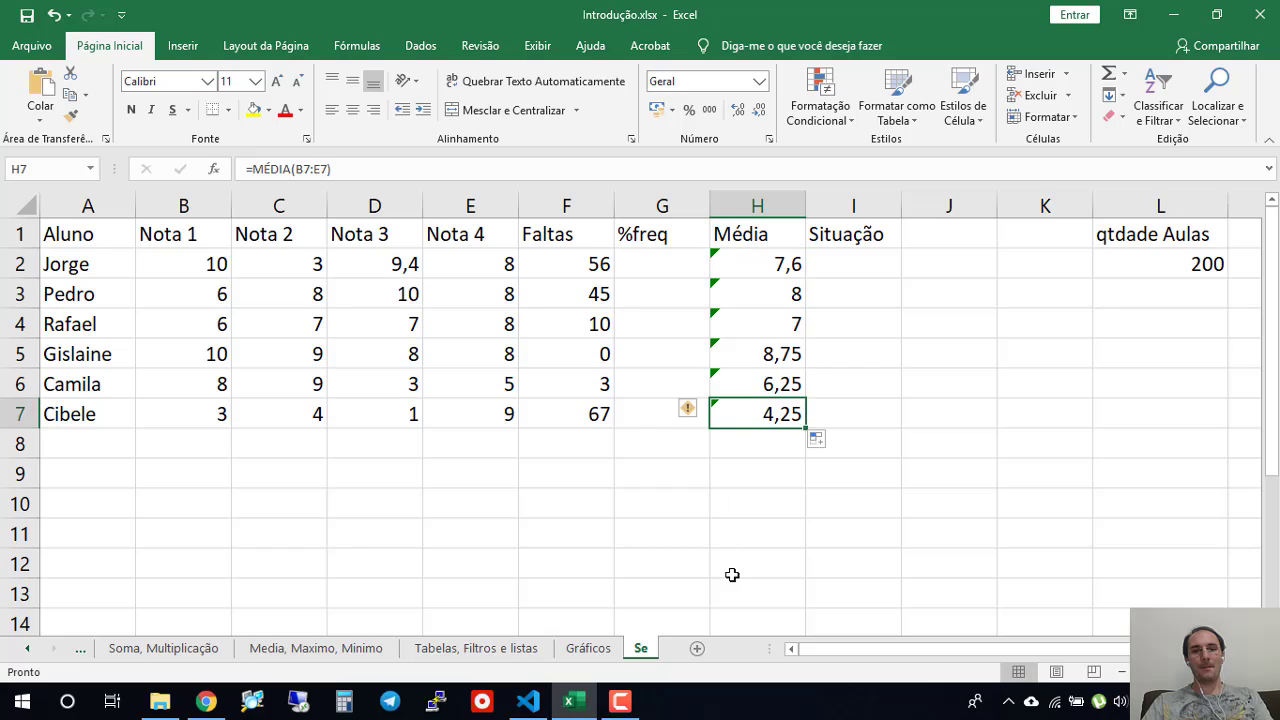
left_click(718, 262)
mouse_move(688, 266)
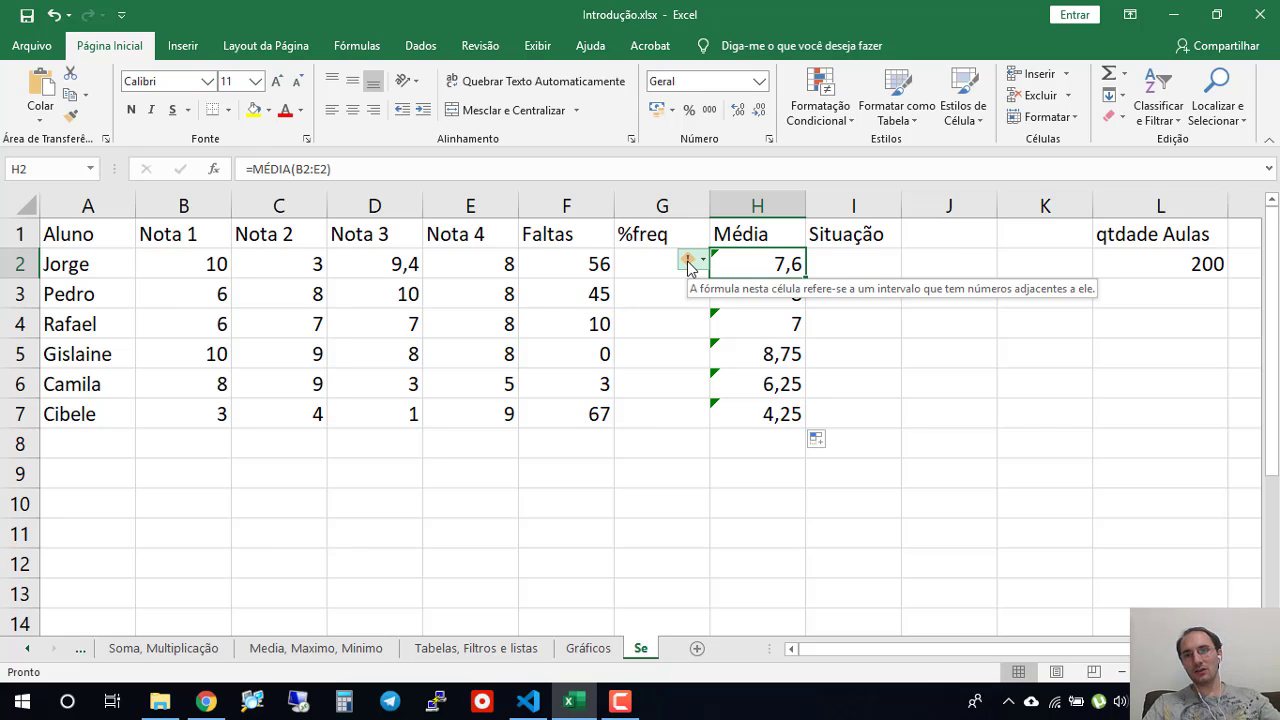
left_click(785, 474)
left_click(745, 258)
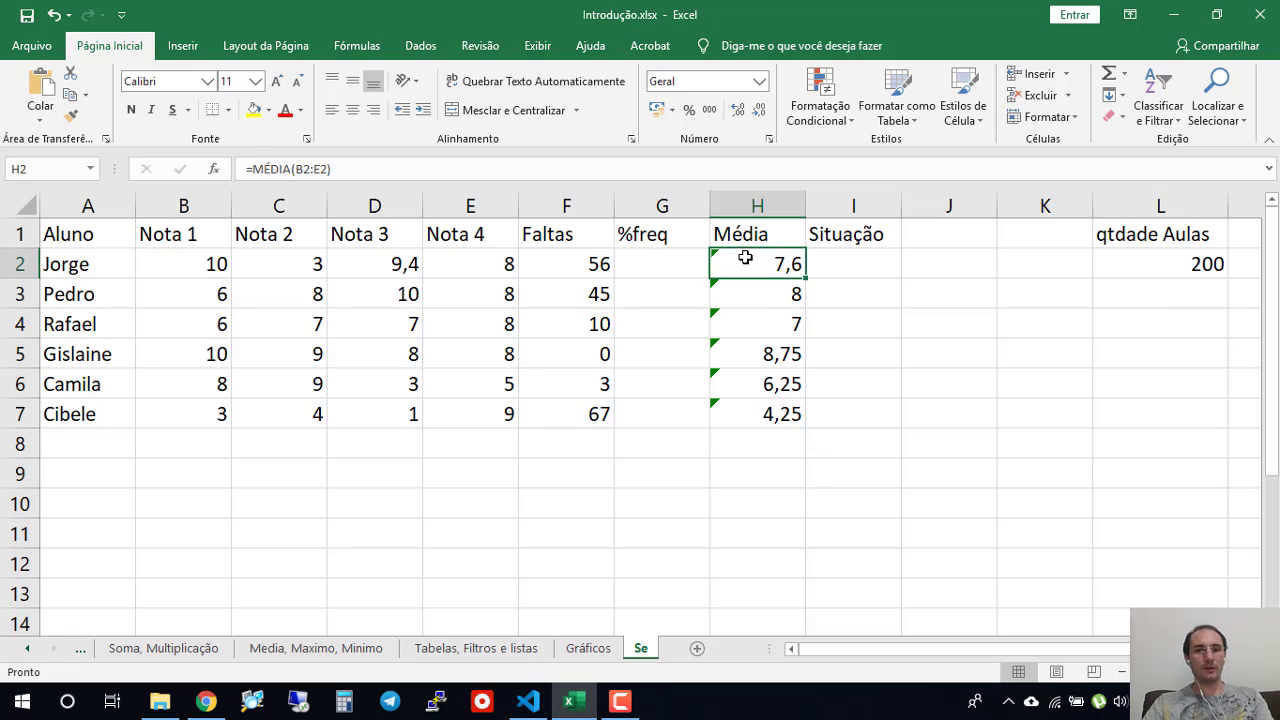
double_click(745, 258)
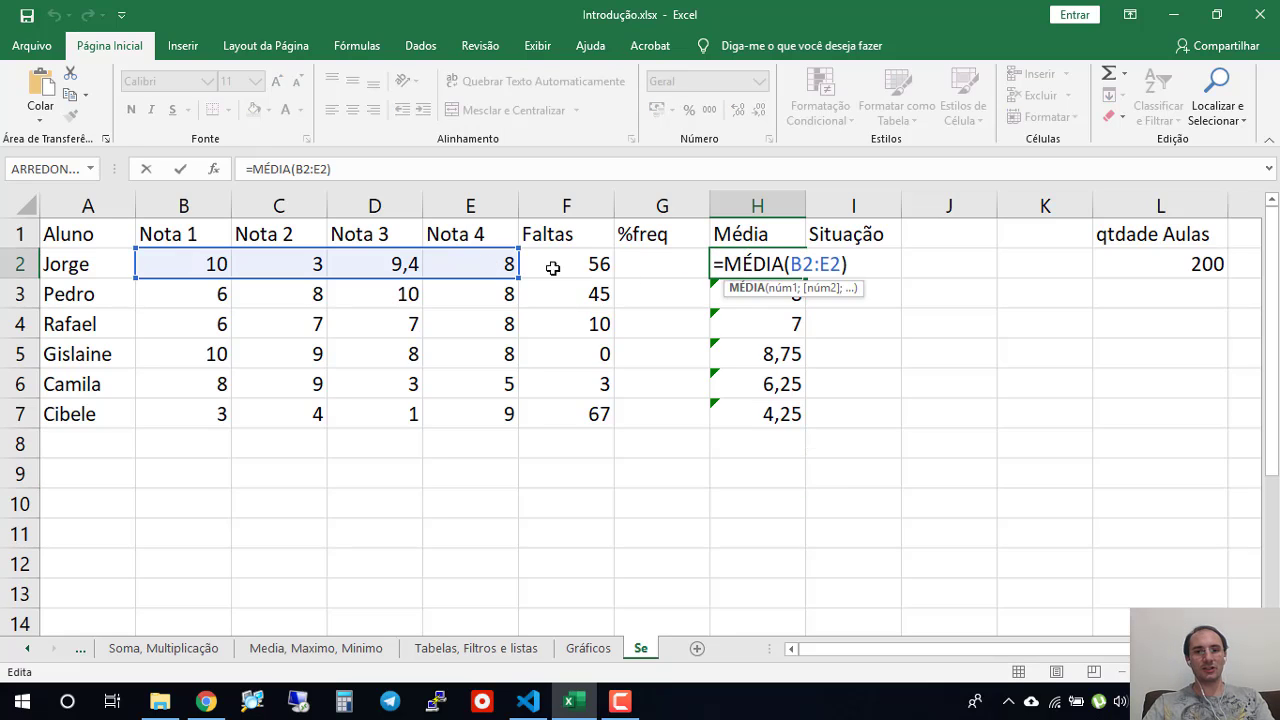
key("Return")
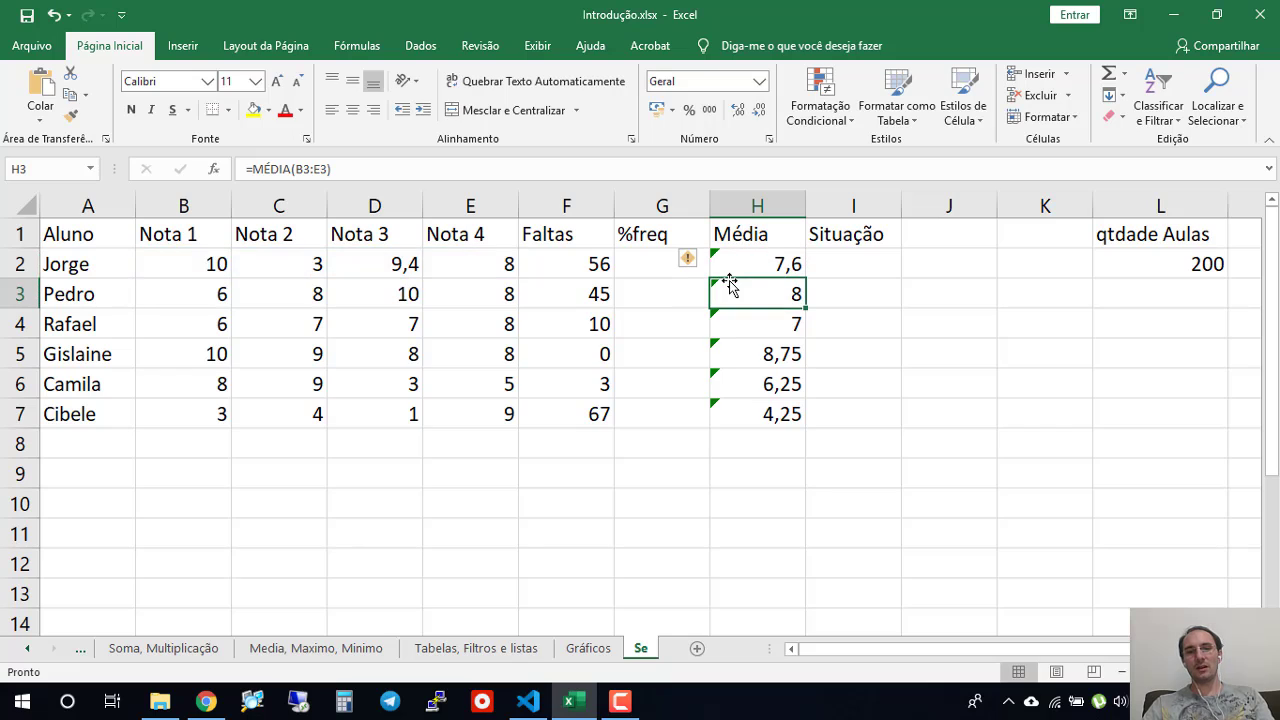
left_click(733, 276)
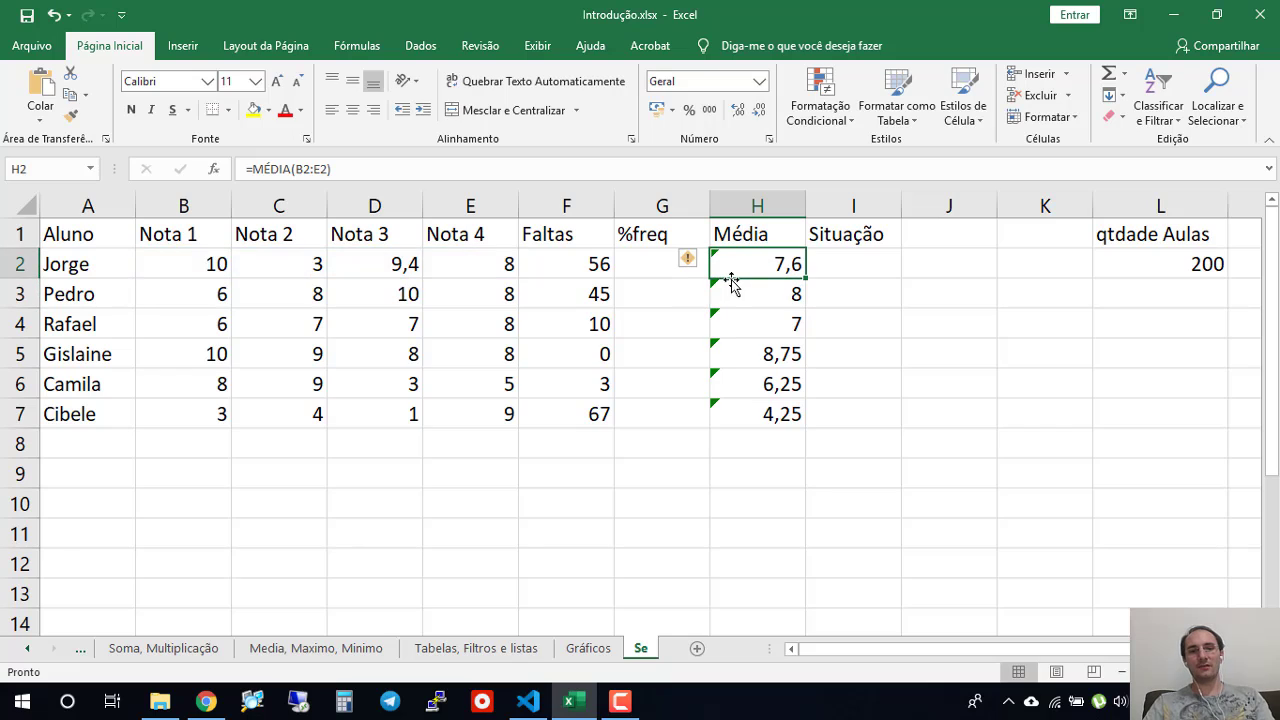
- Review the absence counts in the Faltas column and the averages in the Média column
left_click(581, 272)
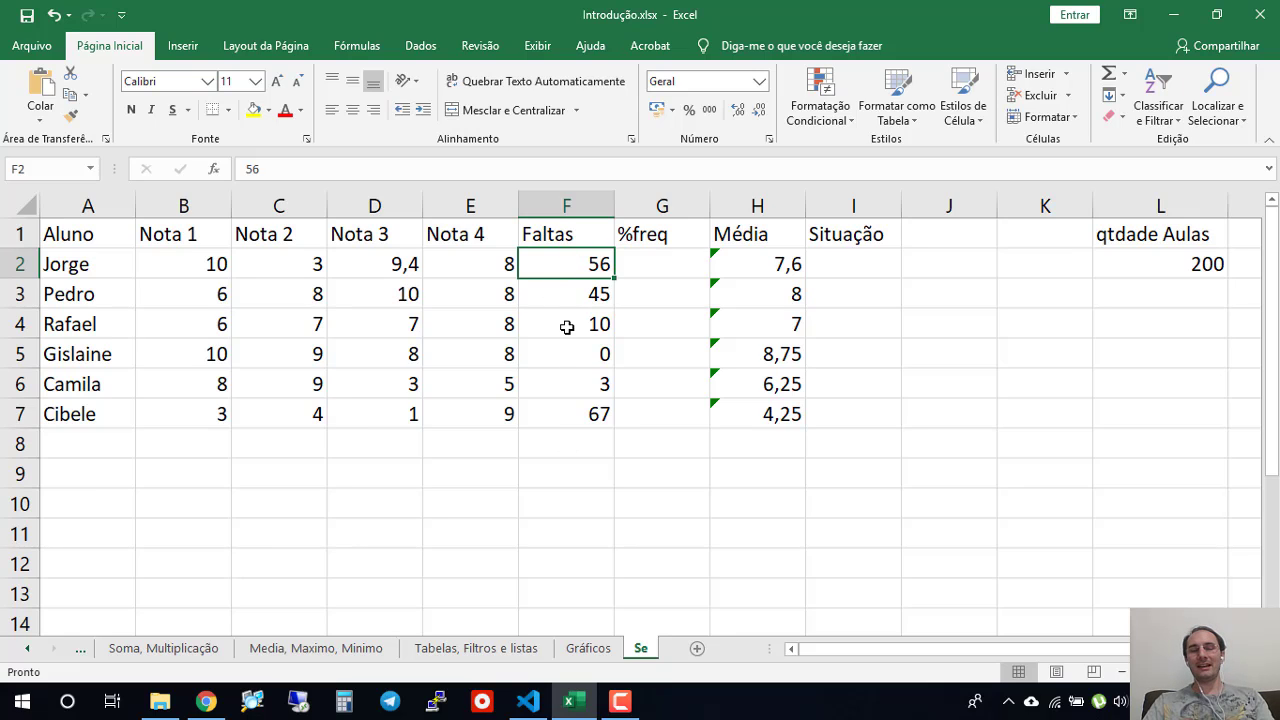
left_click(579, 236)
left_click_drag(586, 262, 598, 432)
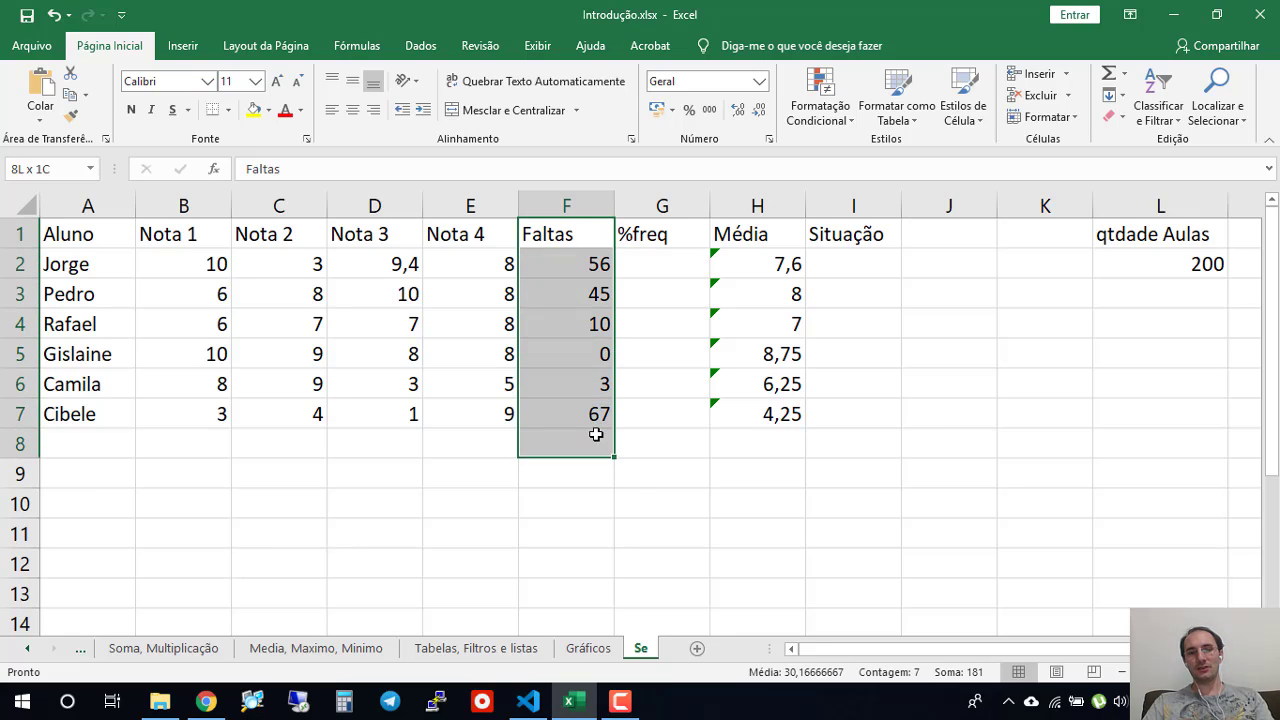
left_click(600, 530)
left_click(754, 206)
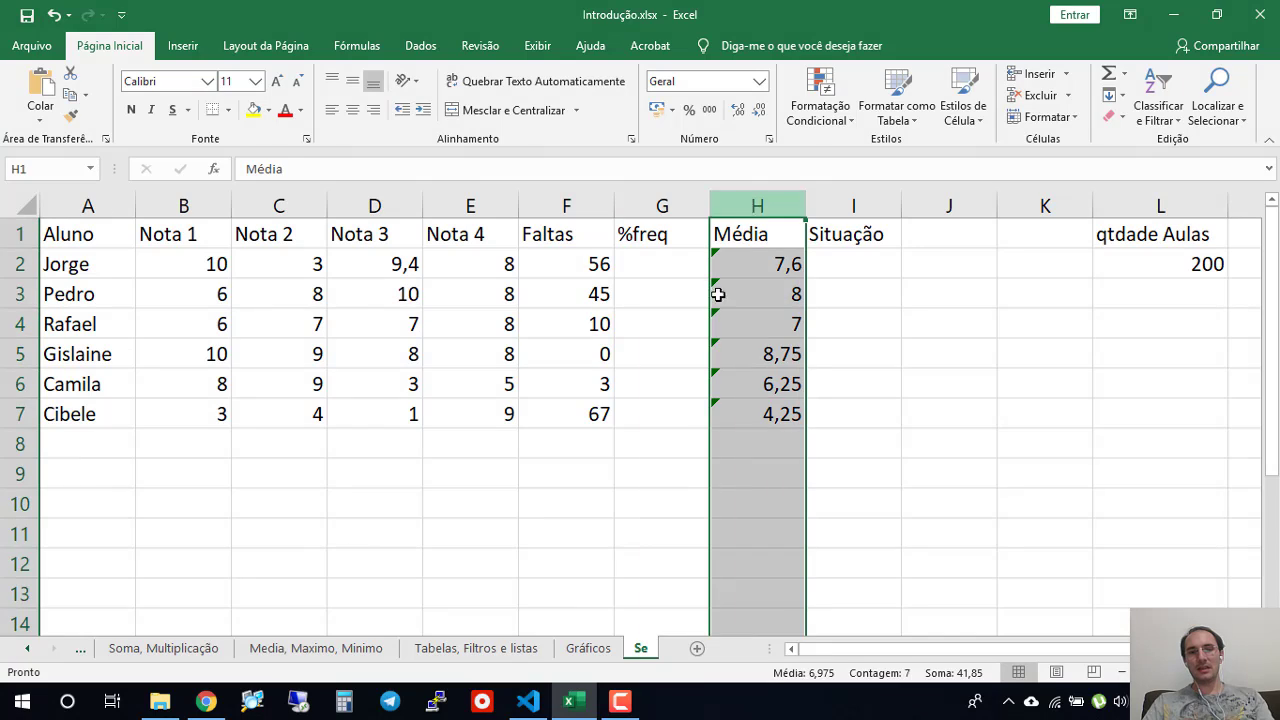
left_click(907, 558)
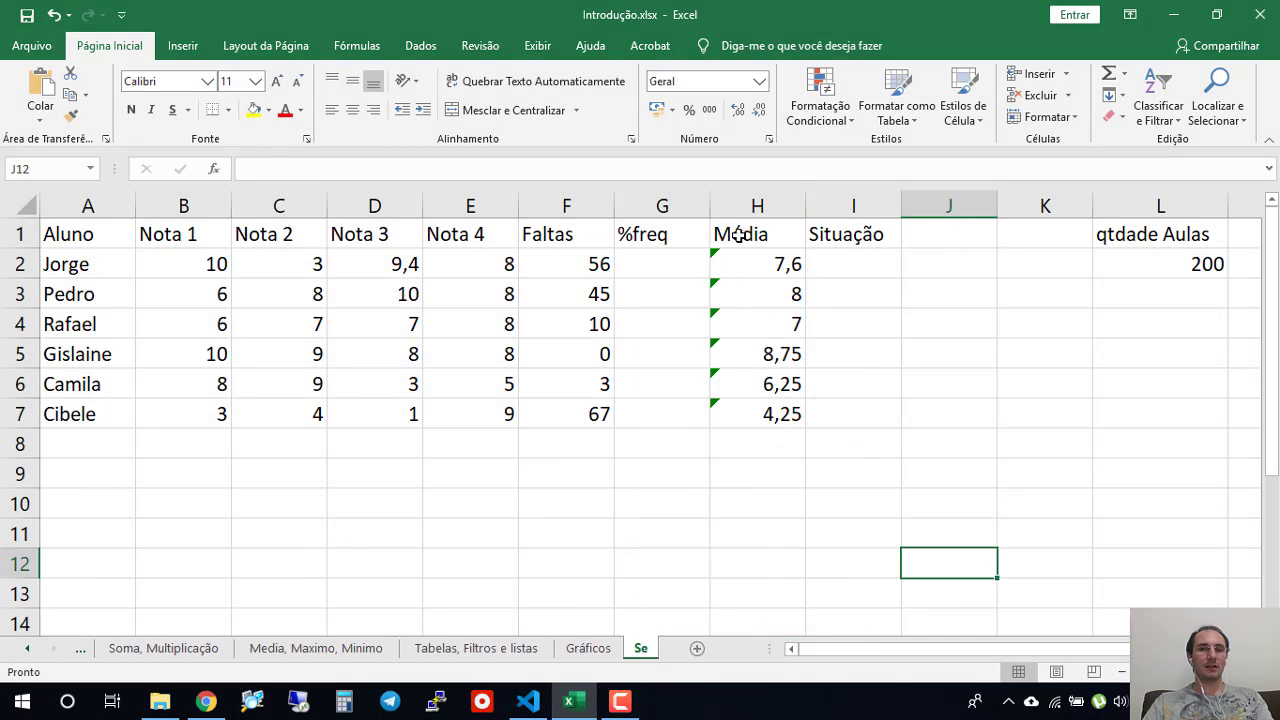
left_click(754, 205)
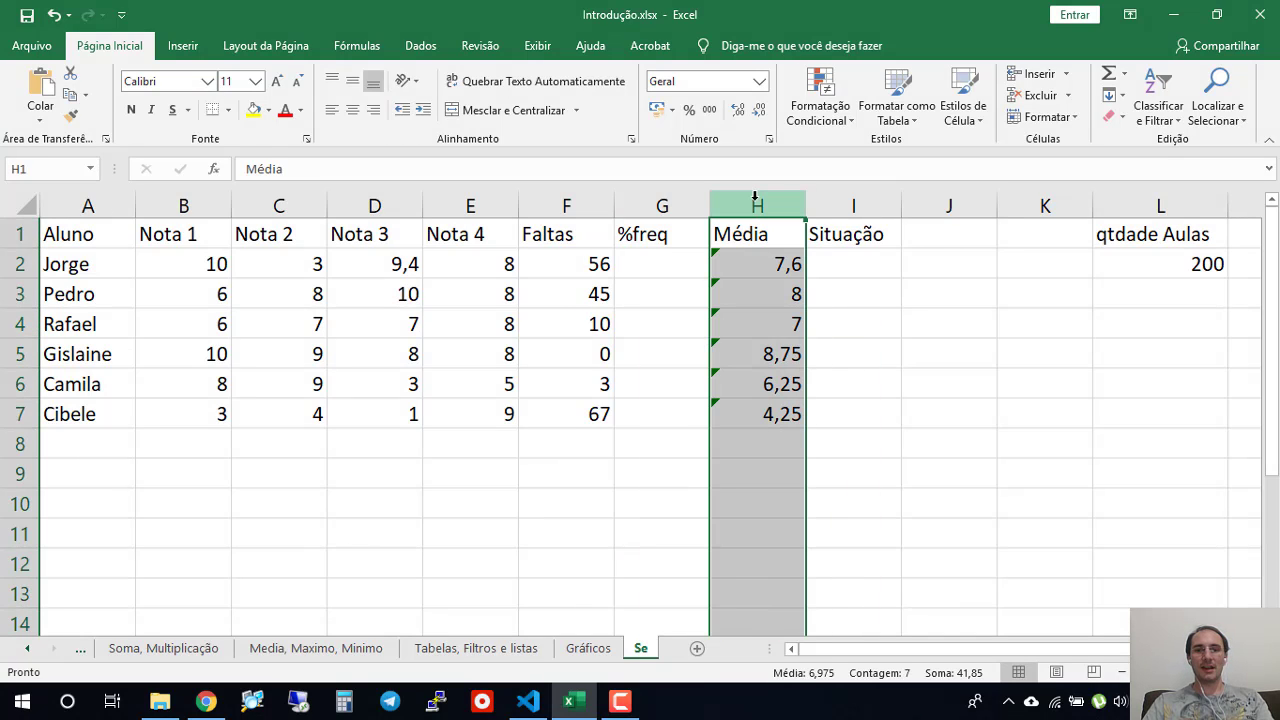
- Move the Média column from column H to column F, directly before the Faltas column, by inserting it as cut cells
right_click(754, 205)
key("Escape")
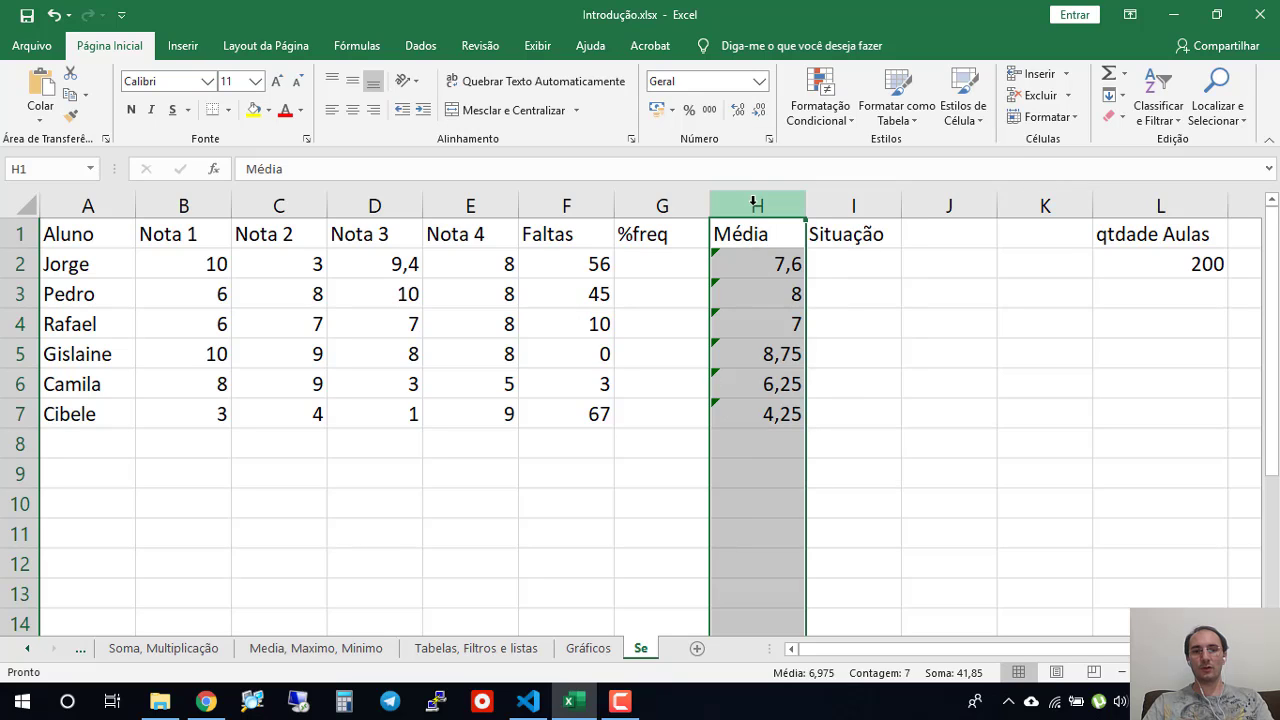
right_click(757, 194)
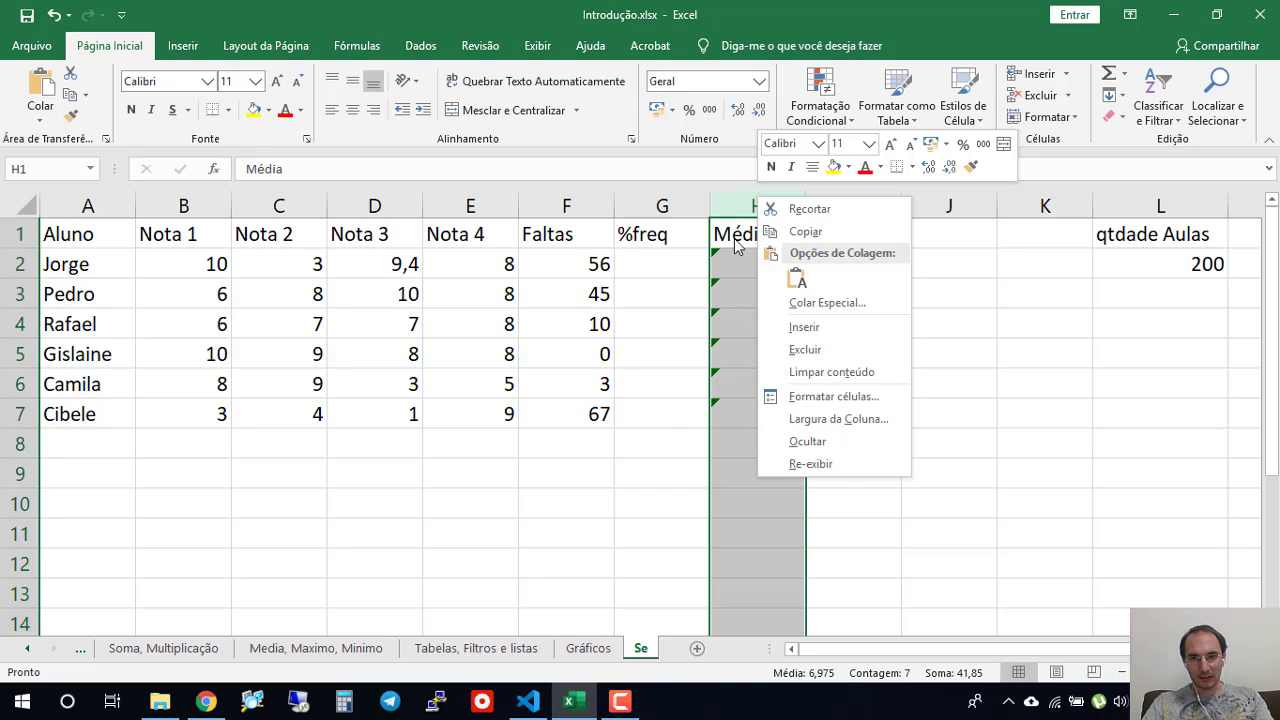
left_click(730, 200)
key("ctrl+c")
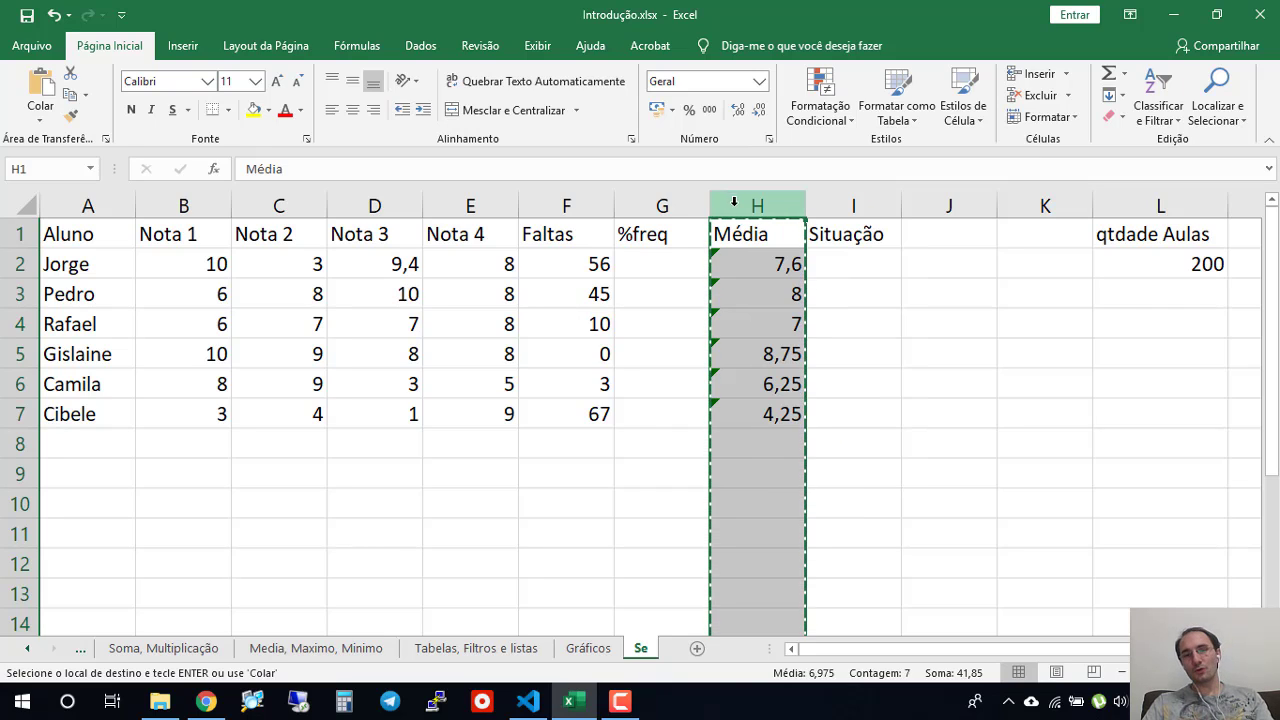
left_click(552, 196)
right_click(545, 196)
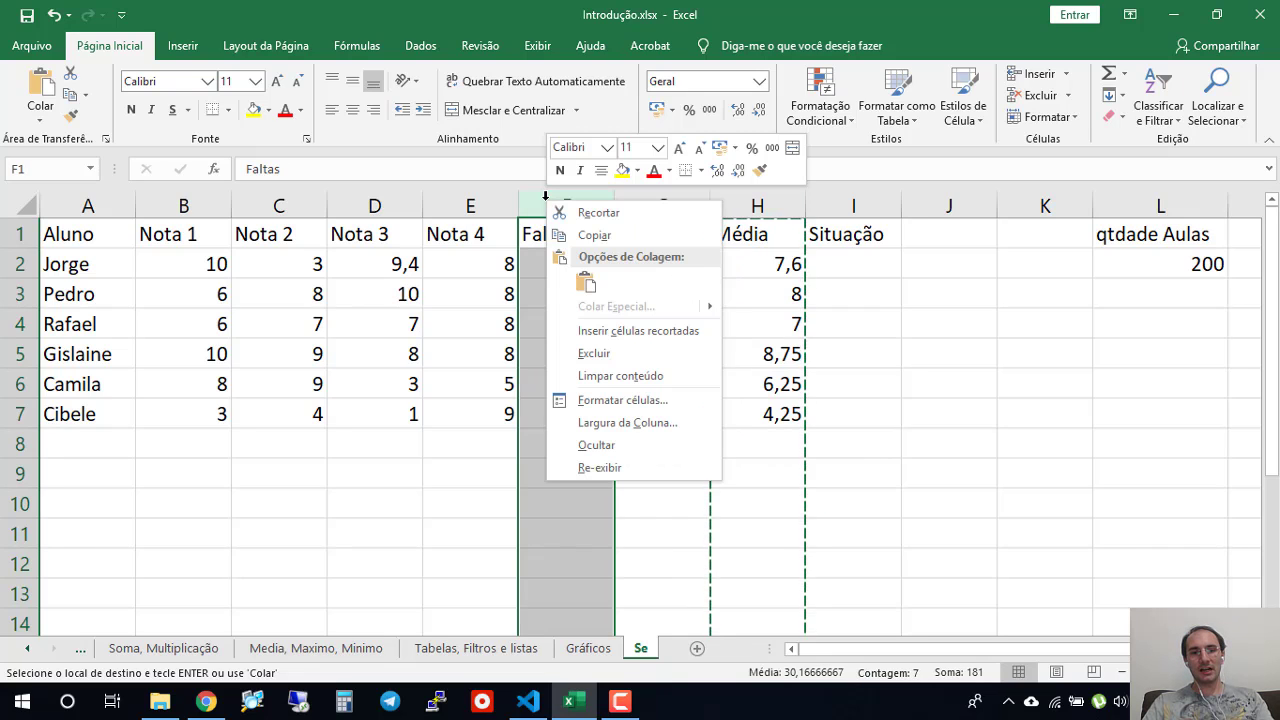
left_click(640, 331)
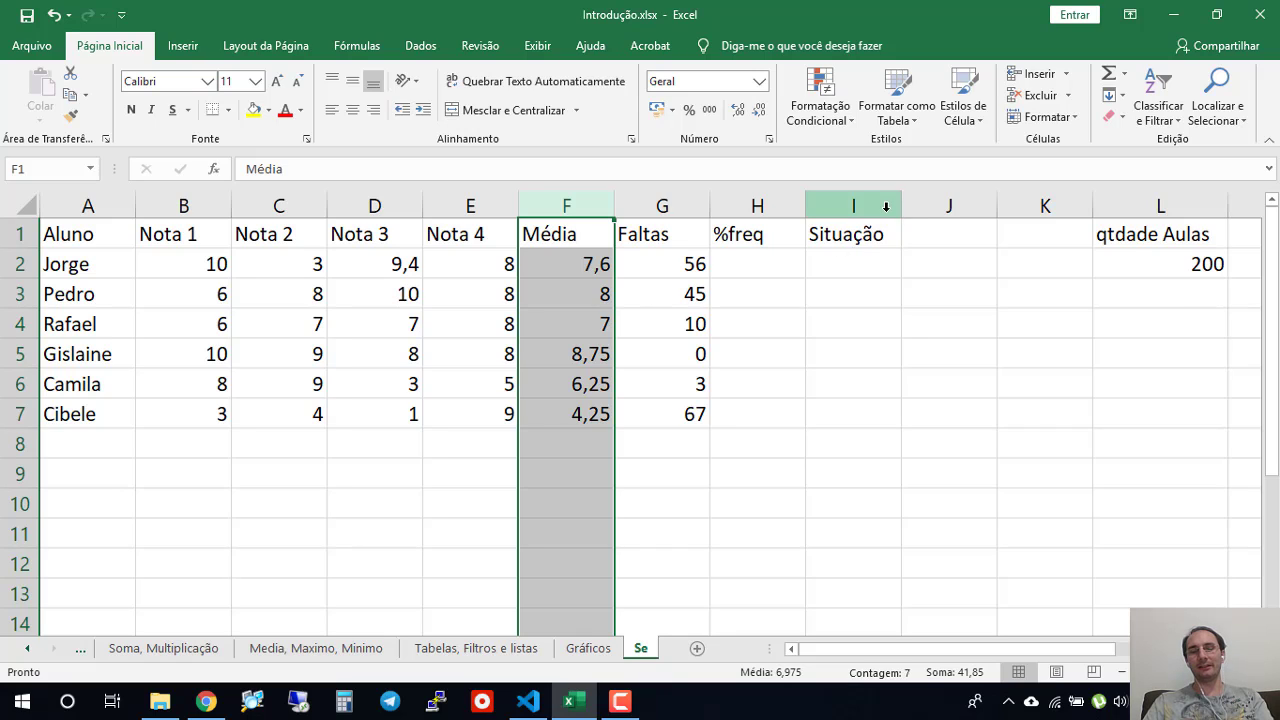
- Try a less-than-6 conditional format on the averages F2:F7 with light red fill and dark red text, and undo it
left_click(584, 271)
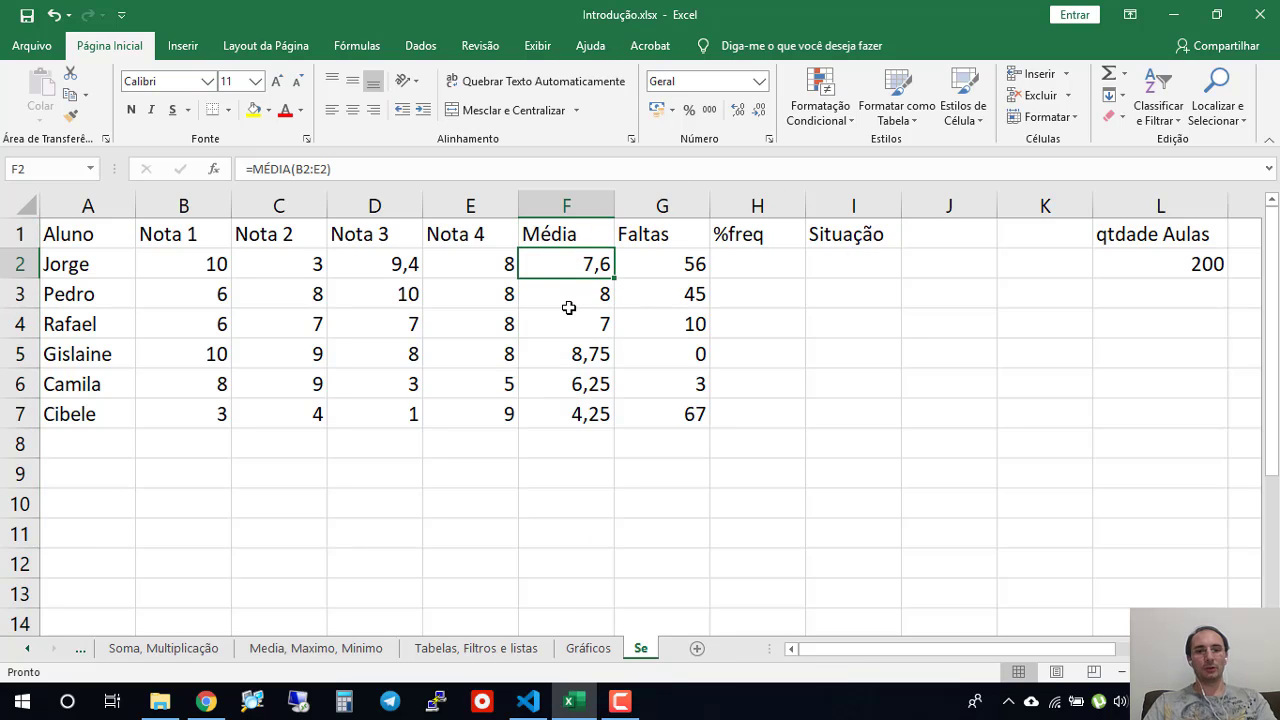
left_click_drag(571, 262, 582, 422)
left_click(580, 497)
left_click_drag(562, 268, 580, 406)
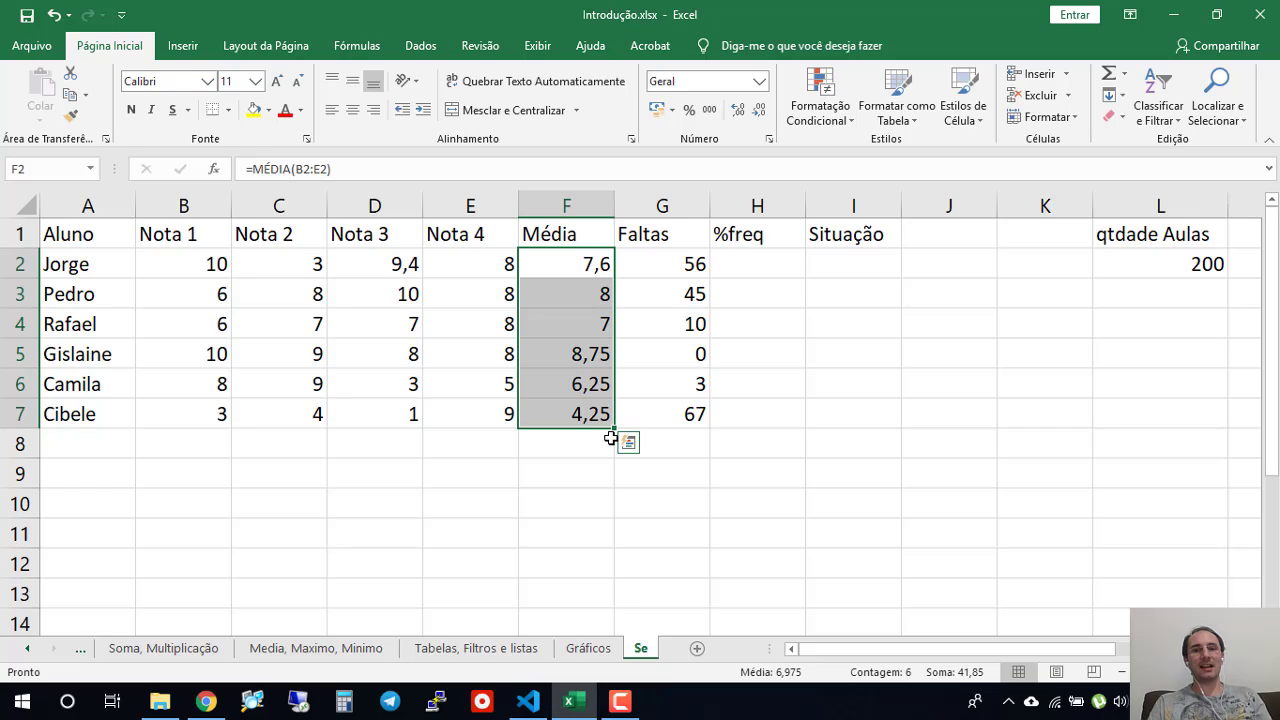
left_click(820, 105)
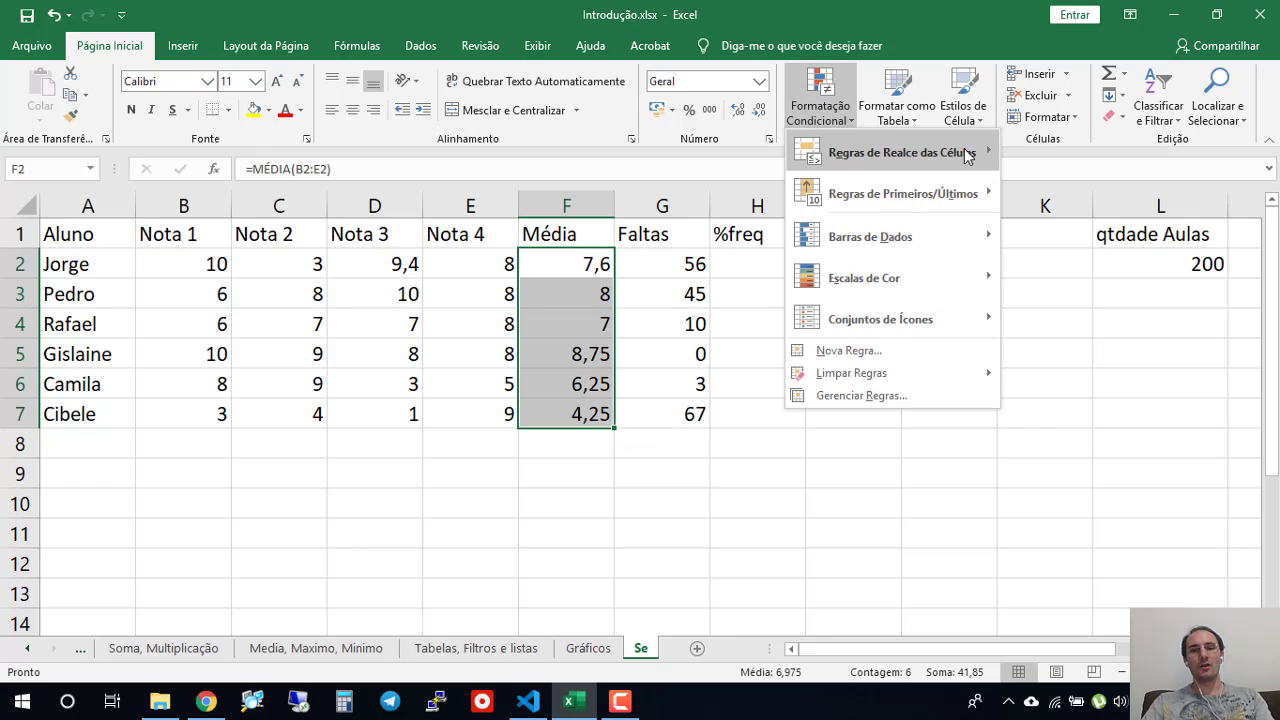
mouse_move(963, 157)
left_click(1140, 205)
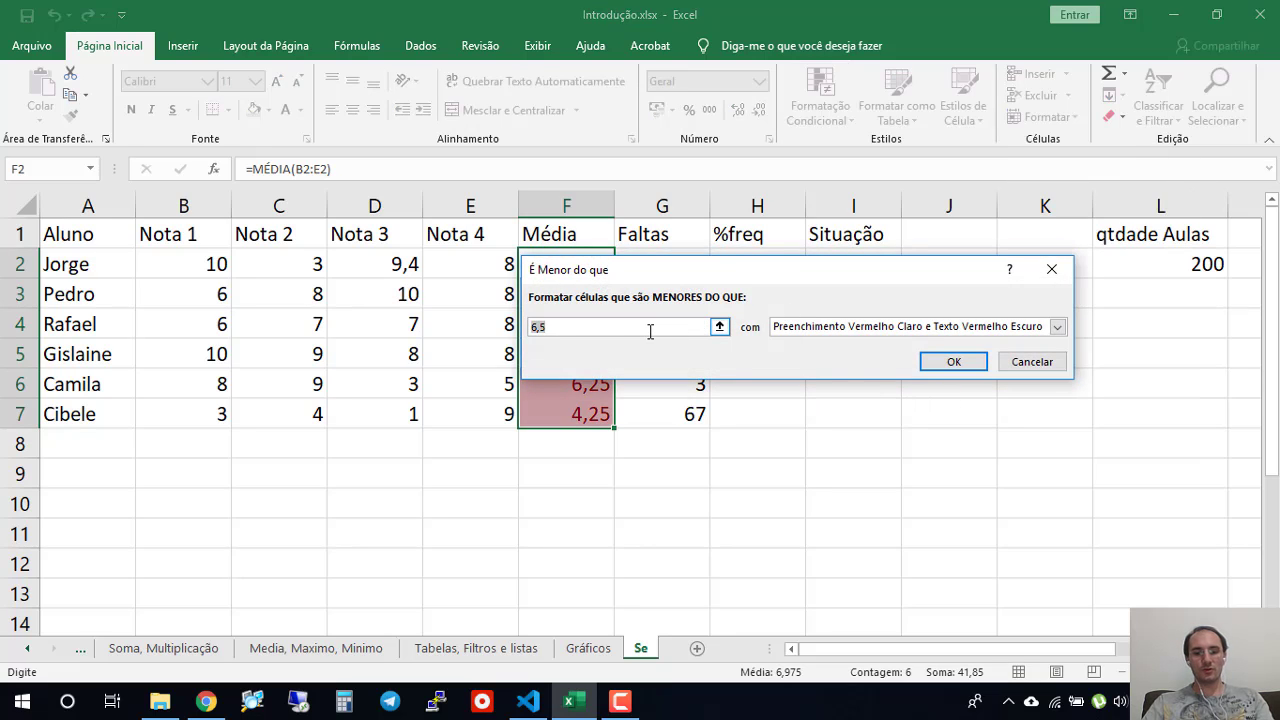
type("6")
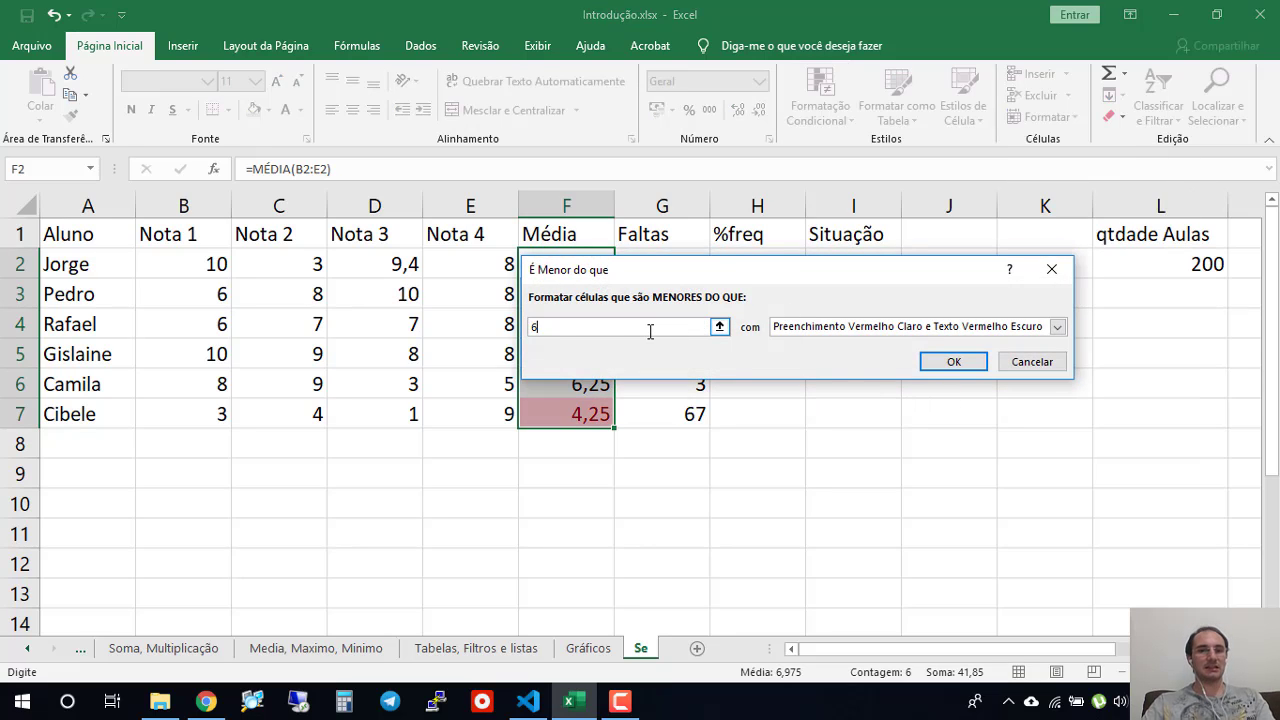
left_click(955, 362)
left_click(506, 526)
left_click(588, 430)
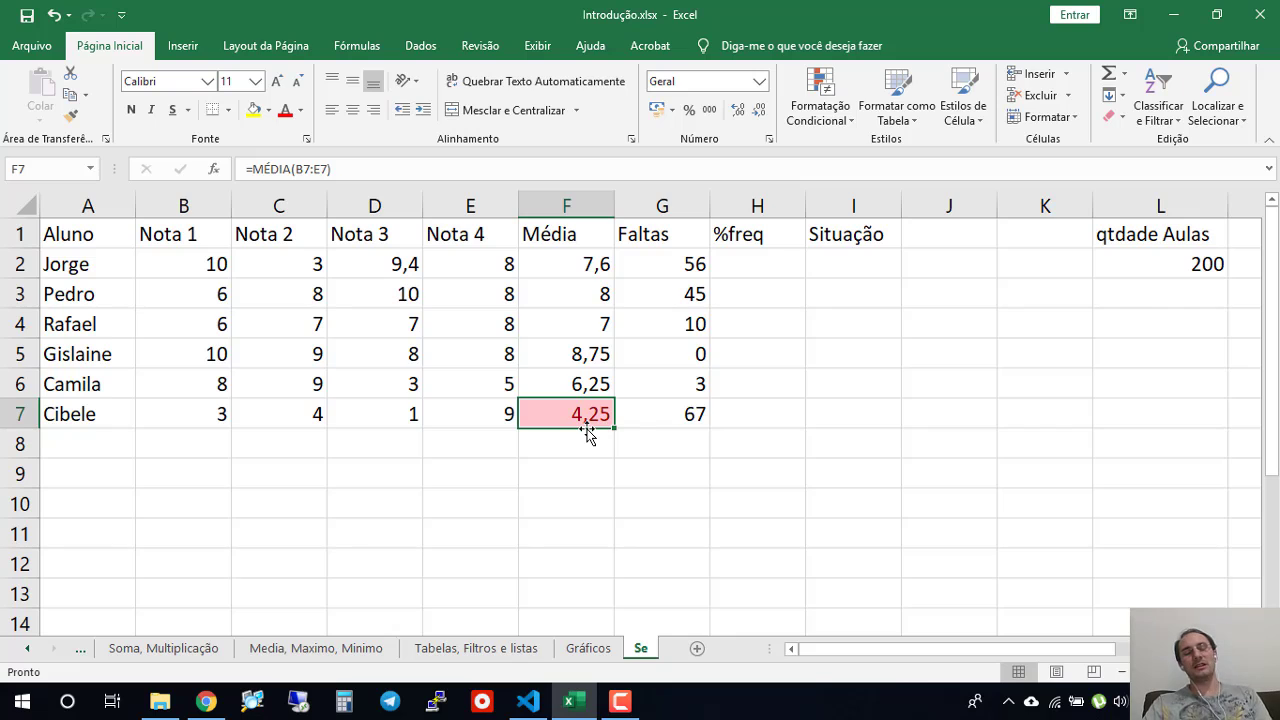
key("ctrl+z")
left_click(473, 539)
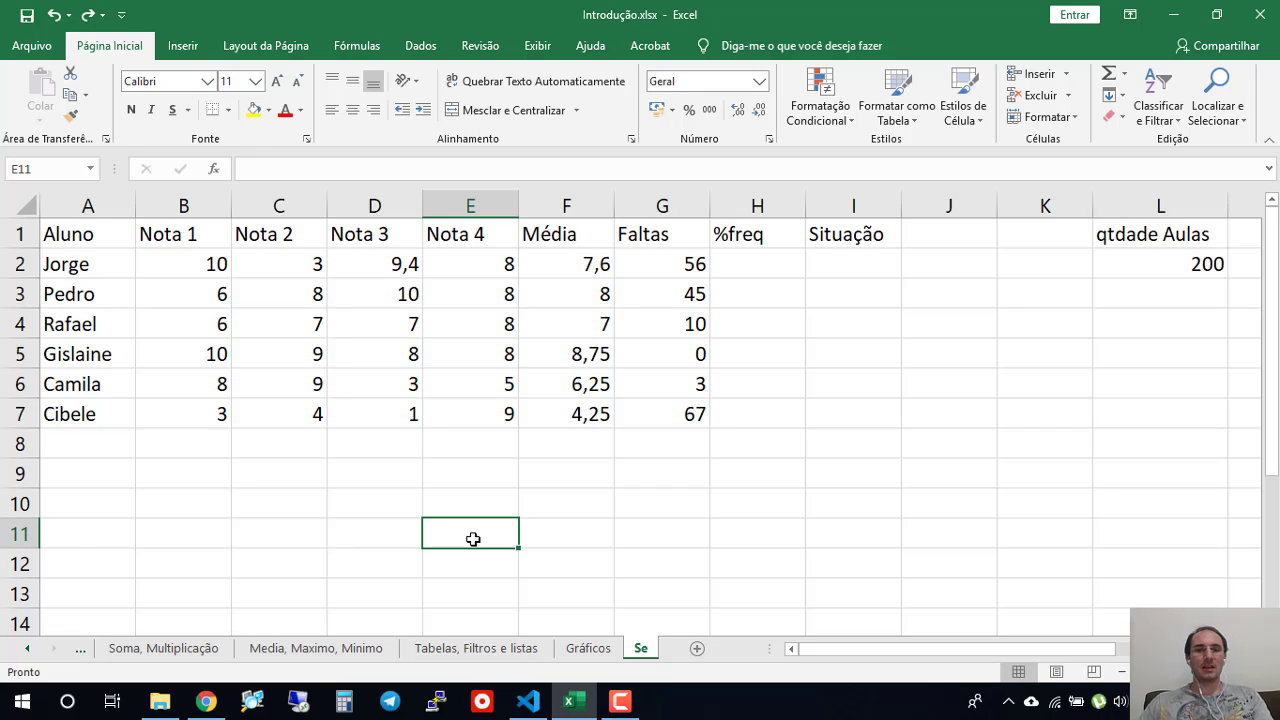
- Examine the %freq and Situação cells to fill in and compare the students' averages in the Média column
left_click(763, 266)
left_click_drag(766, 264, 771, 414)
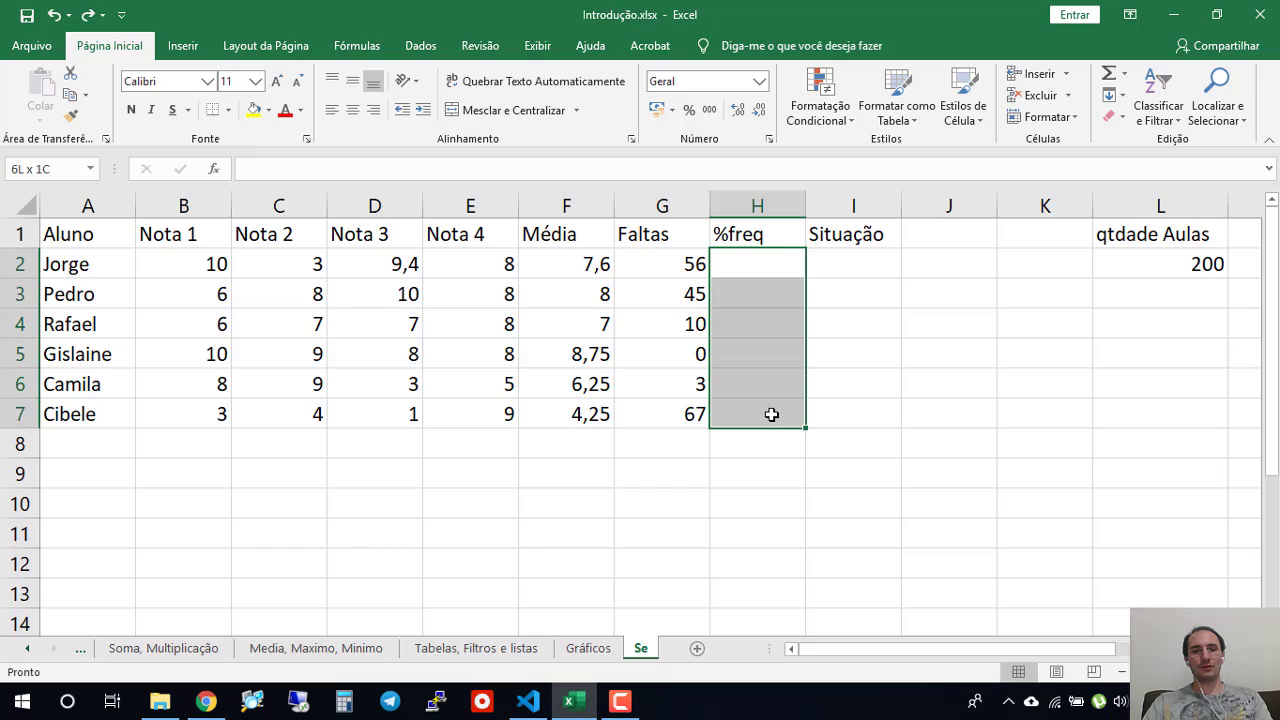
left_click(870, 265)
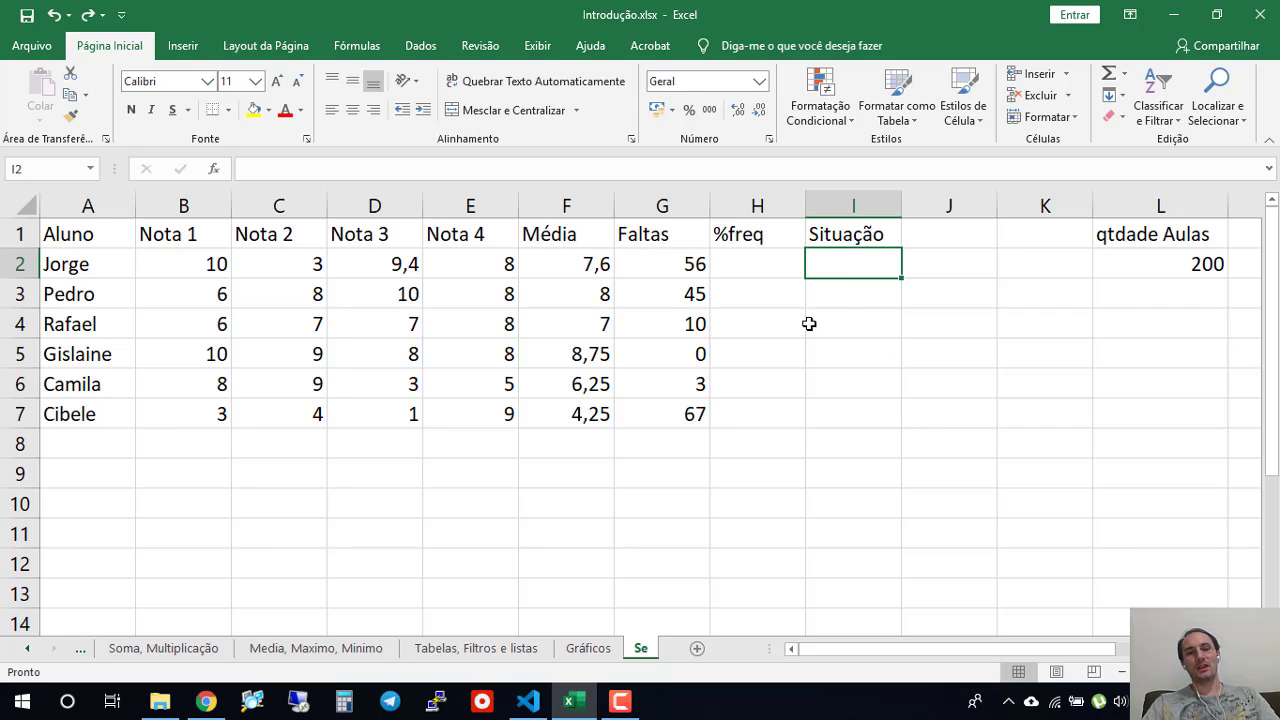
left_click(553, 268)
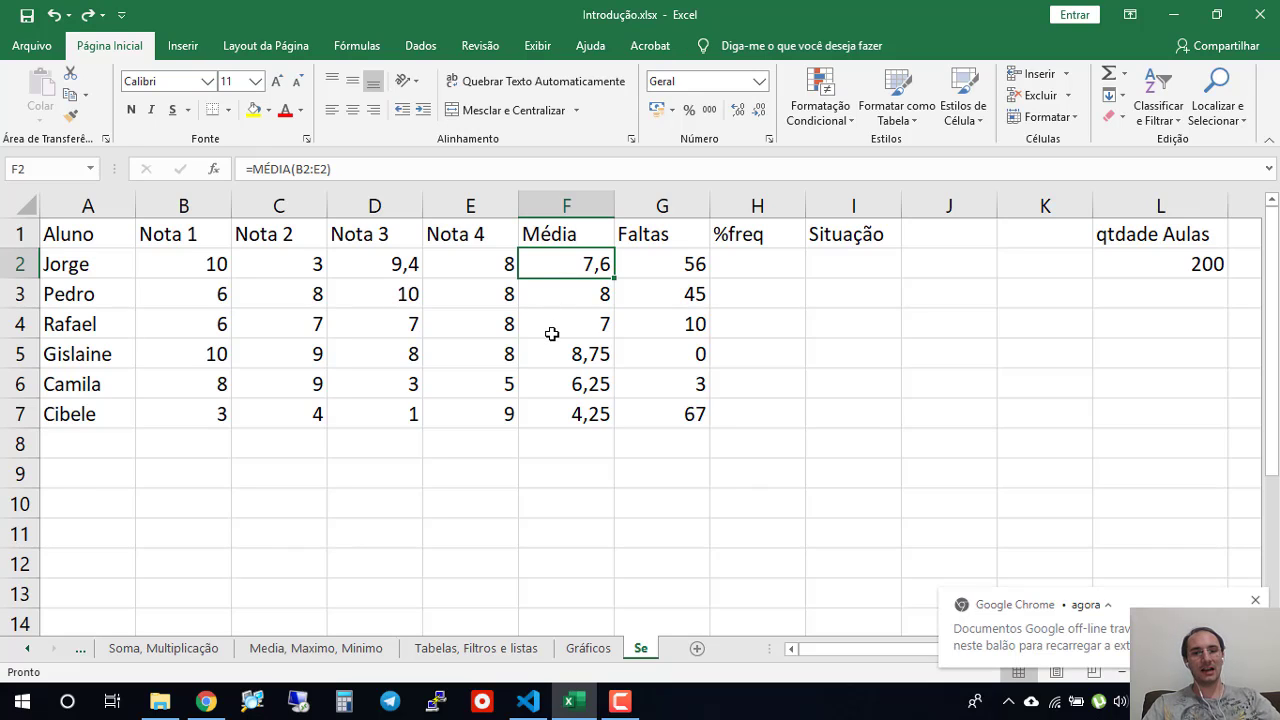
left_click(568, 393)
left_click(566, 421)
left_click(572, 385)
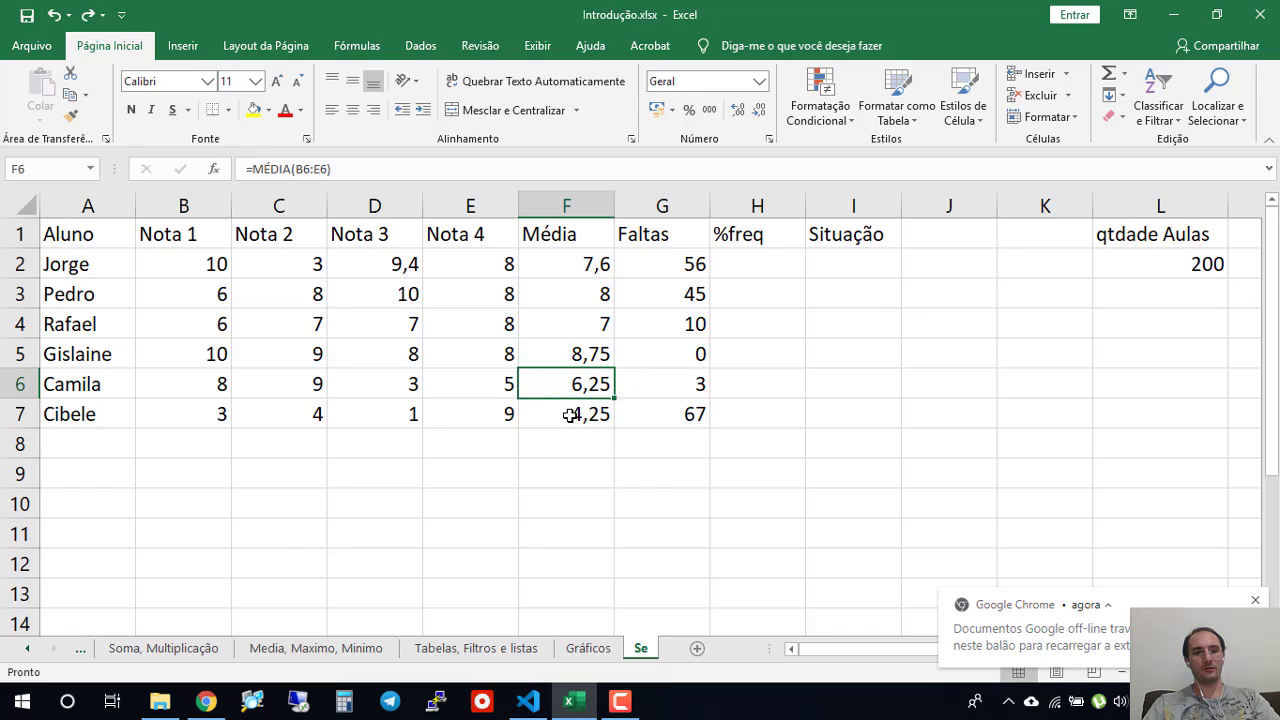
left_click(568, 415)
left_click(577, 530)
- Start an SE formula in Situação cell I2 with the logical test F2>7
left_click(843, 263)
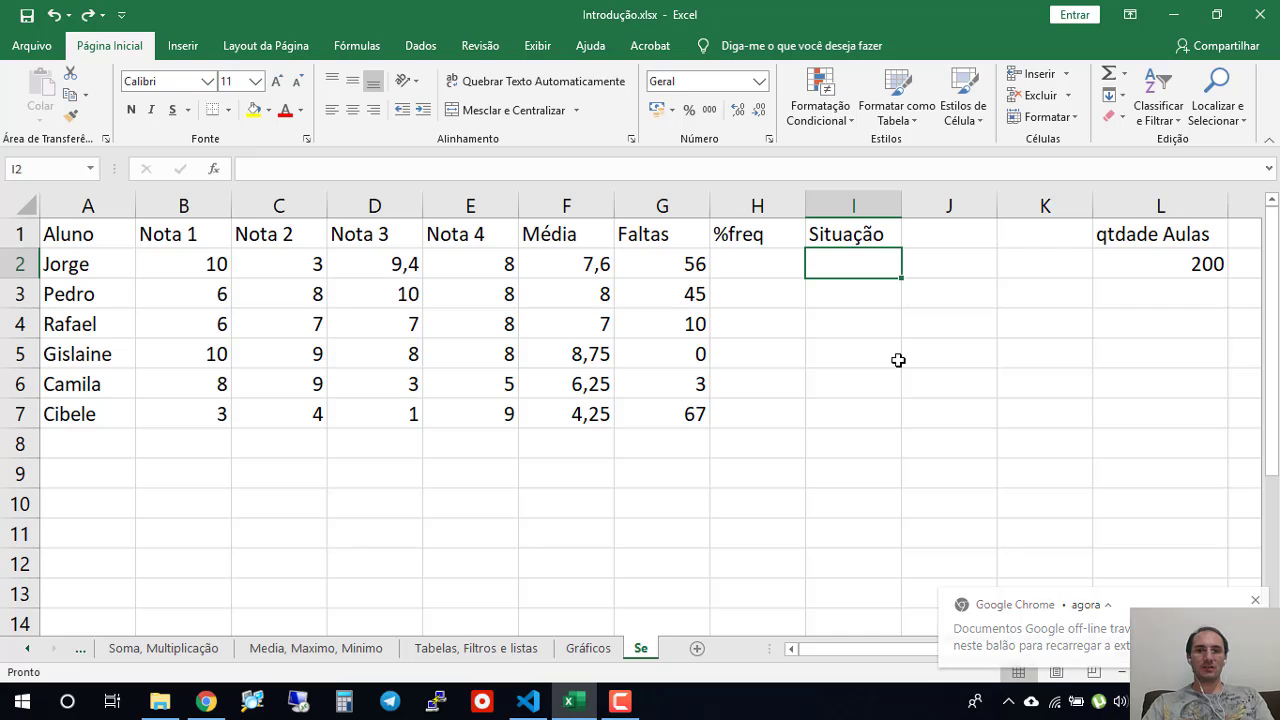
type("=")
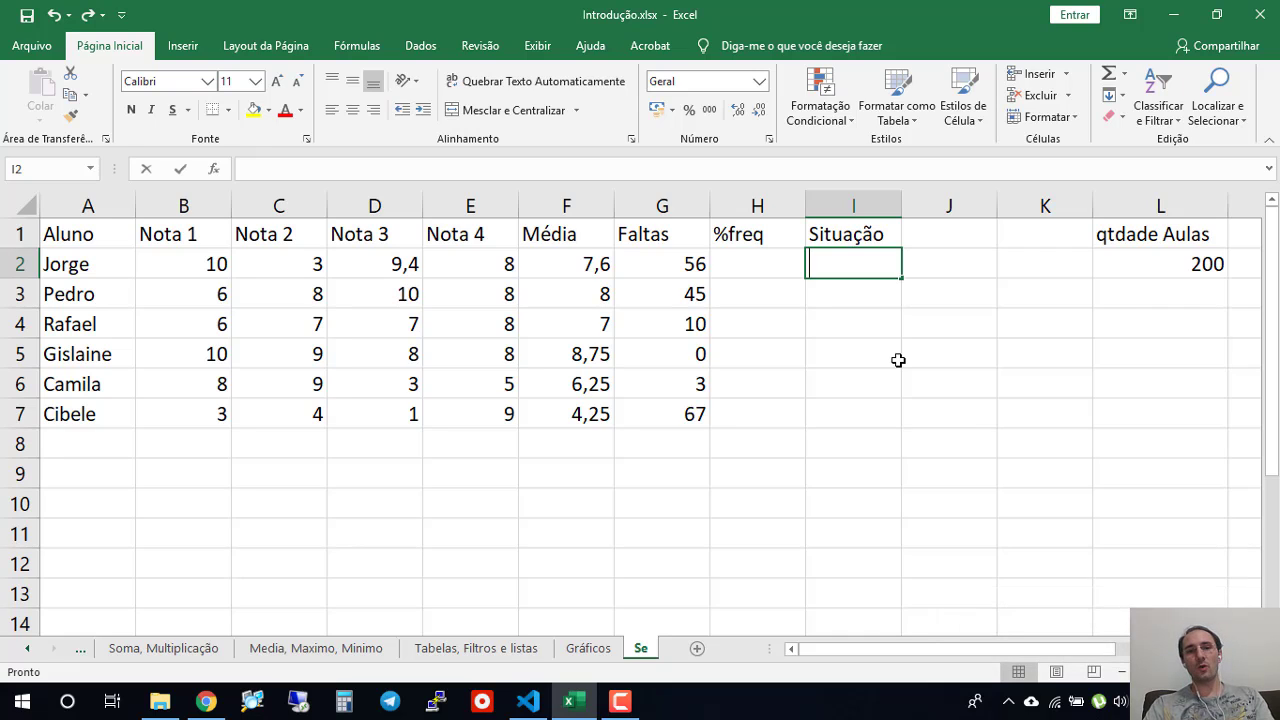
type("se")
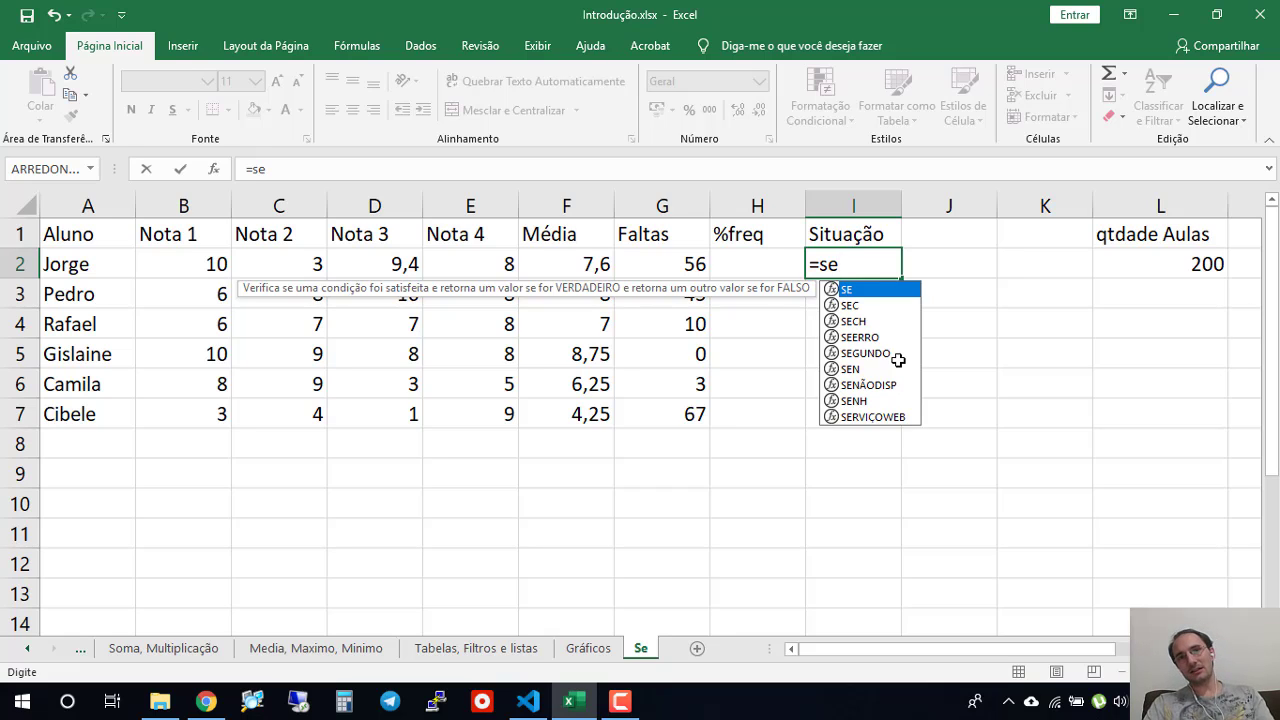
type("(")
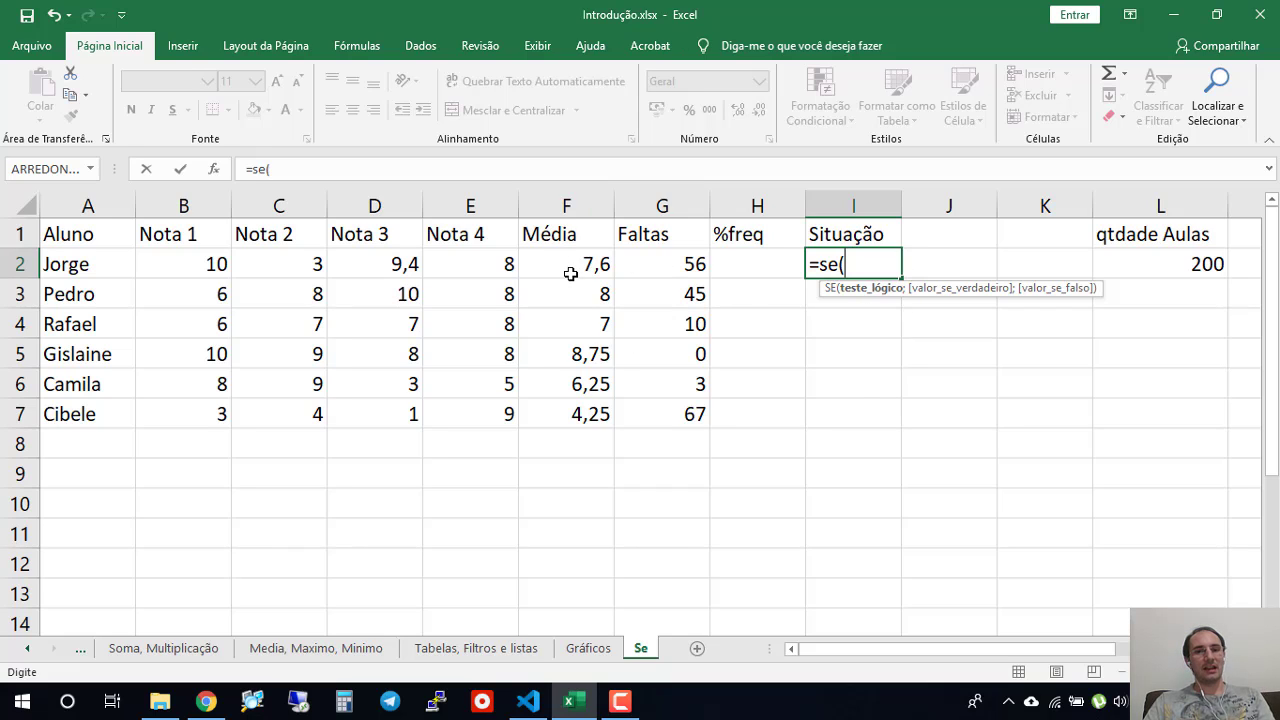
type("F2>7")
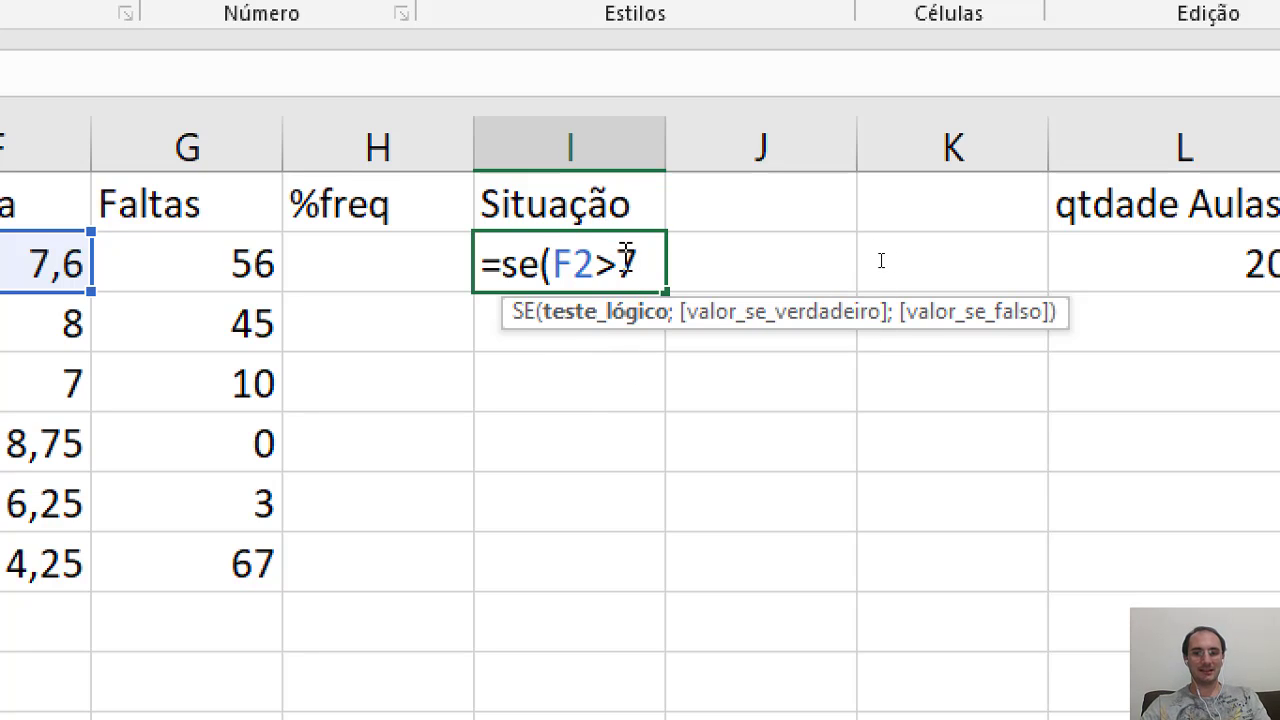
- Add "Aprovado" as the value-if-true argument of the SE formula in I2, followed by a semicolon separator
type(";")
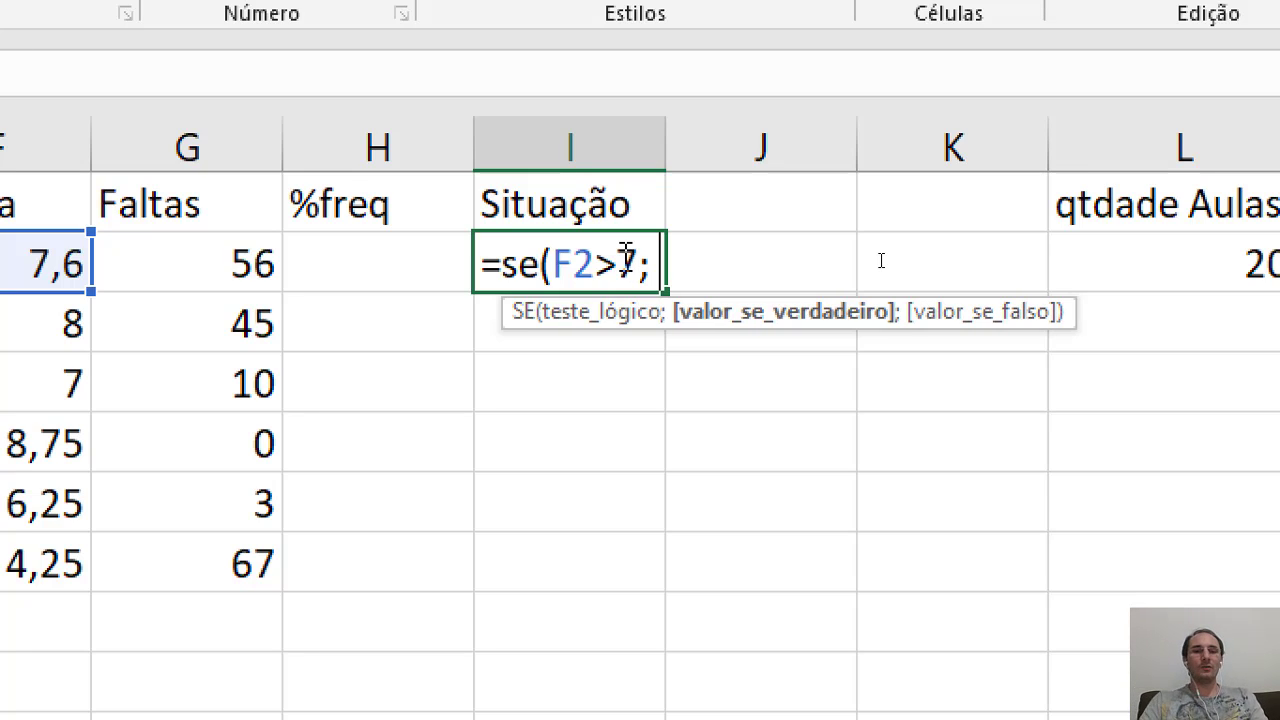
type(" \"")
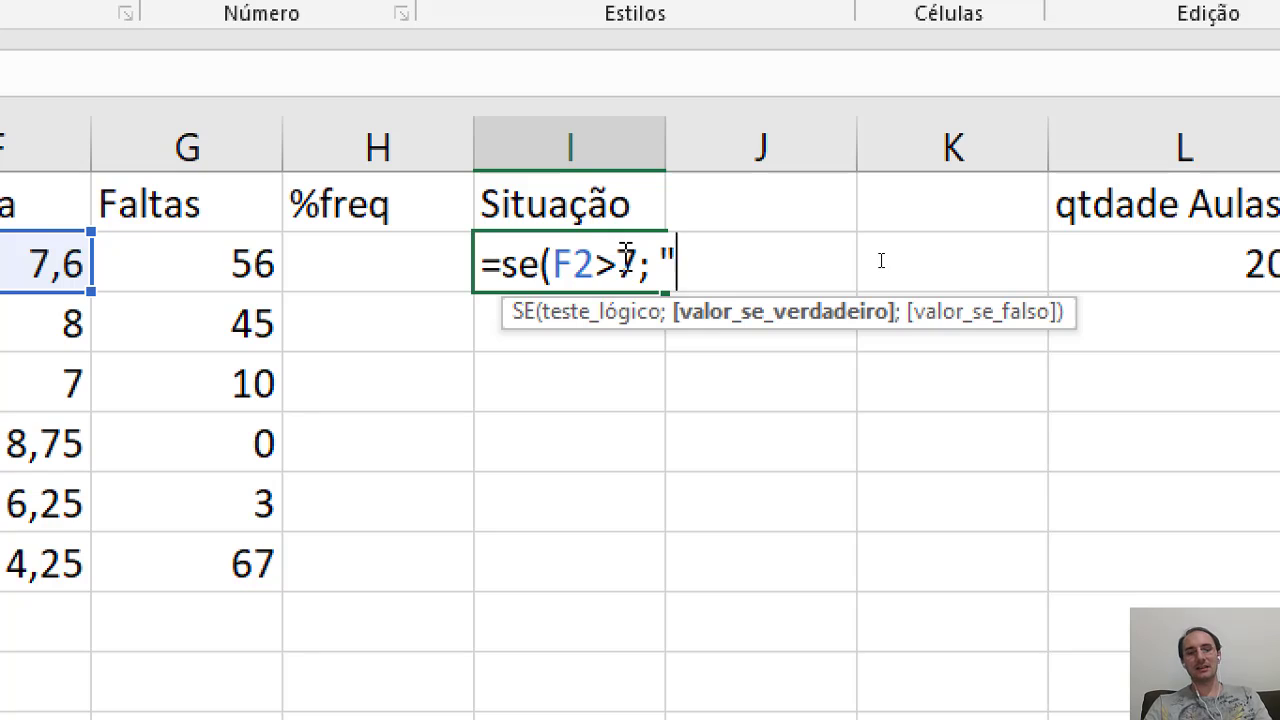
key("BackSpace")
key("BackSpace")
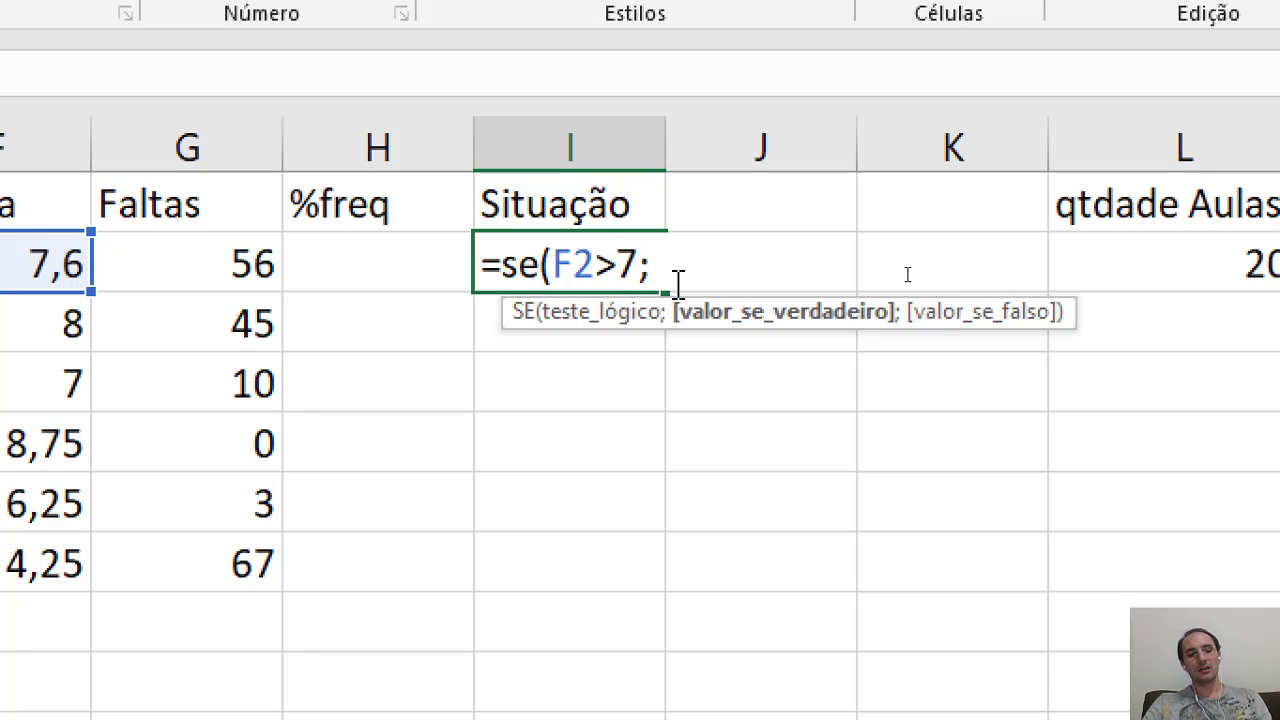
type("\"")
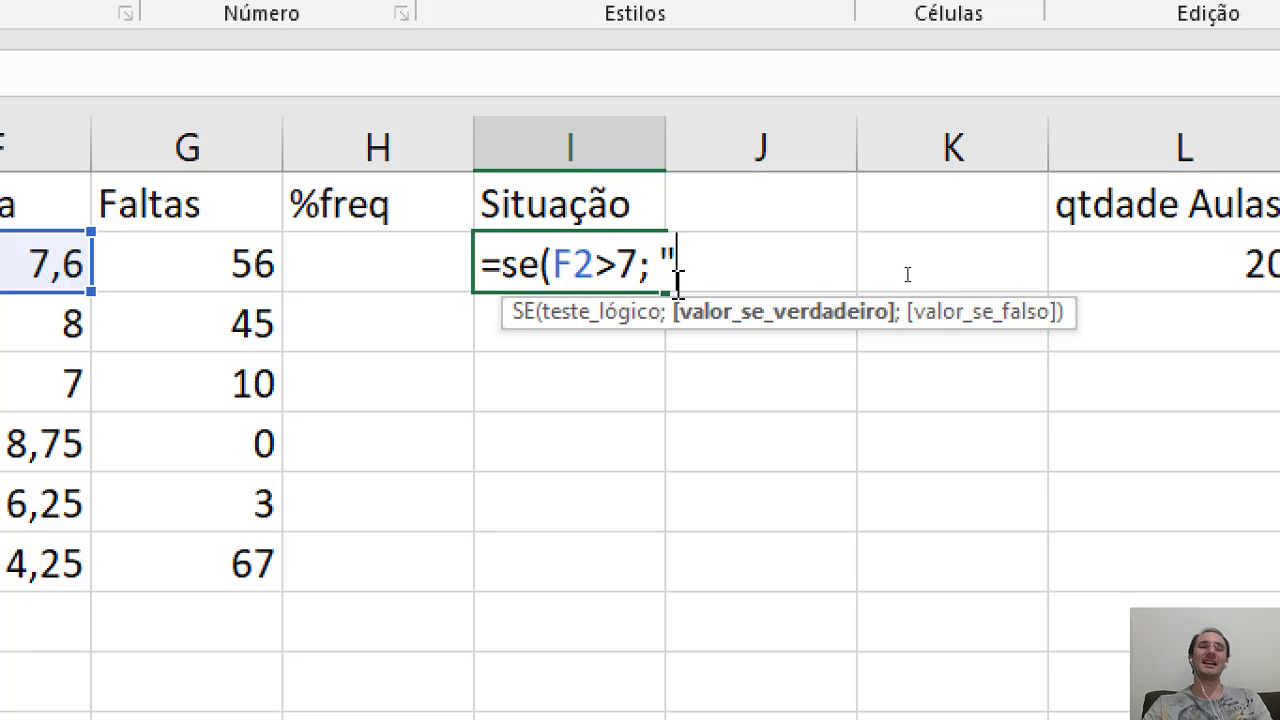
type("Aprovad")
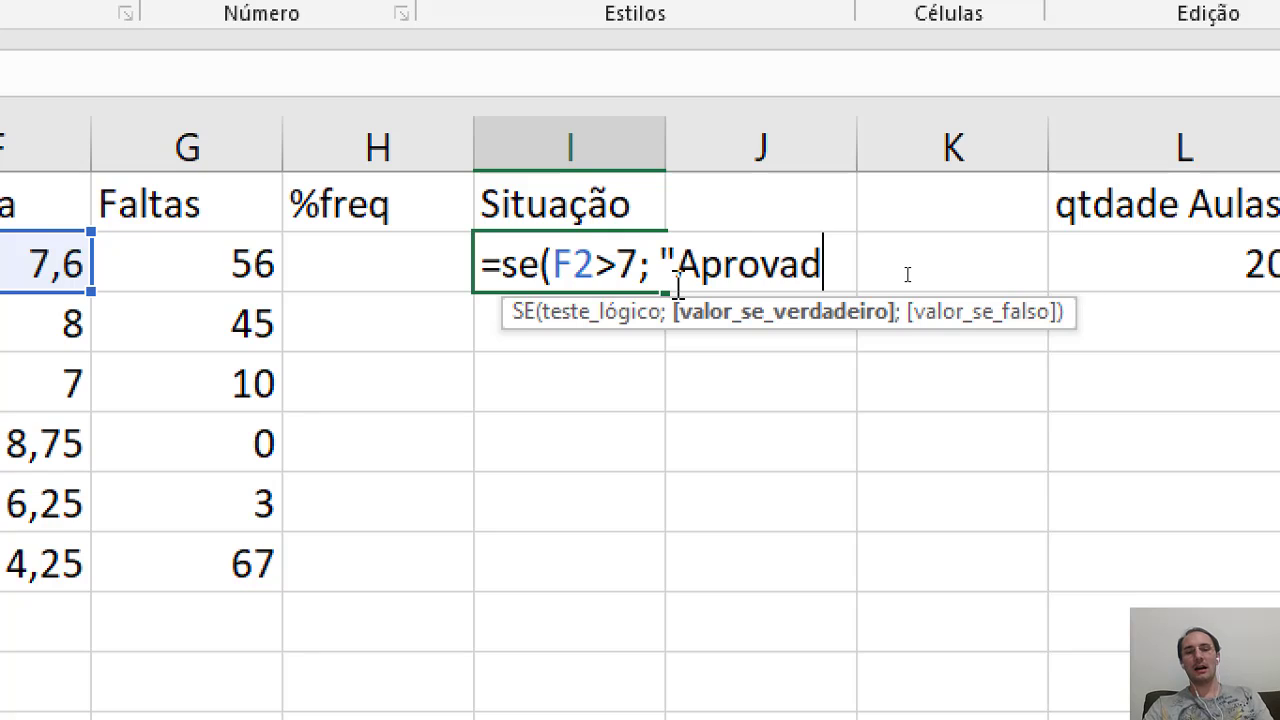
type("o\"")
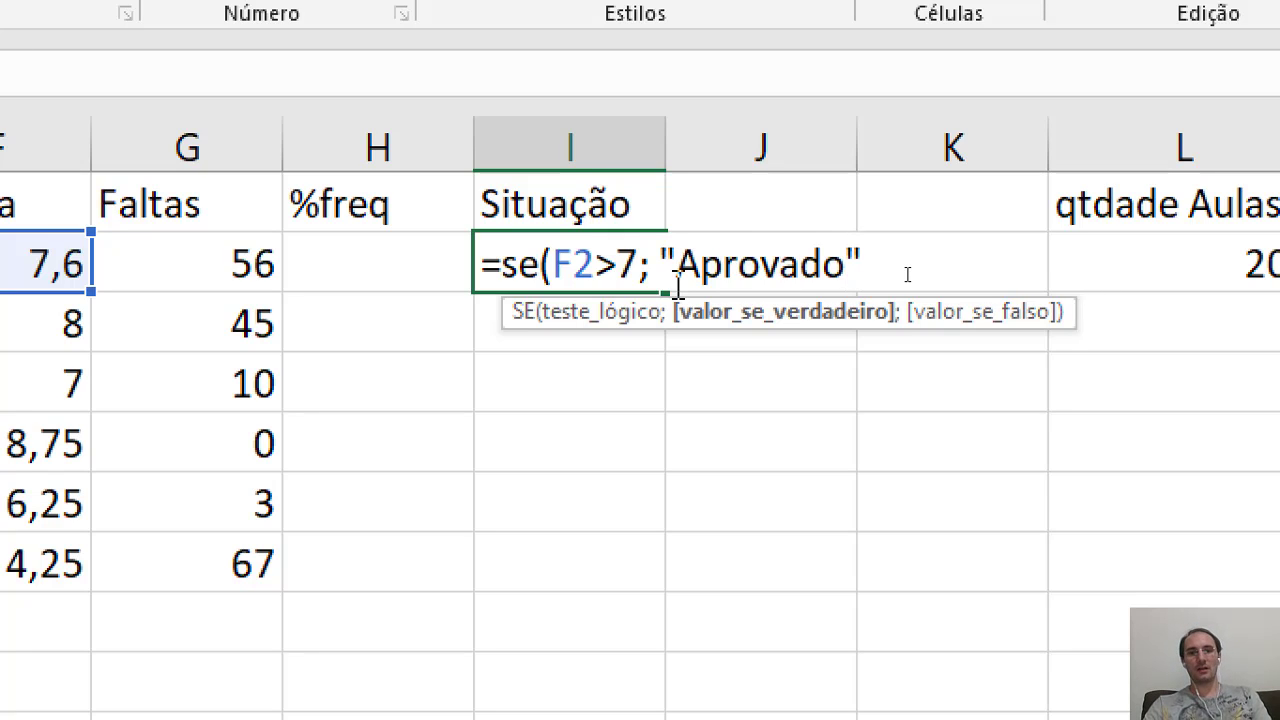
type(";")
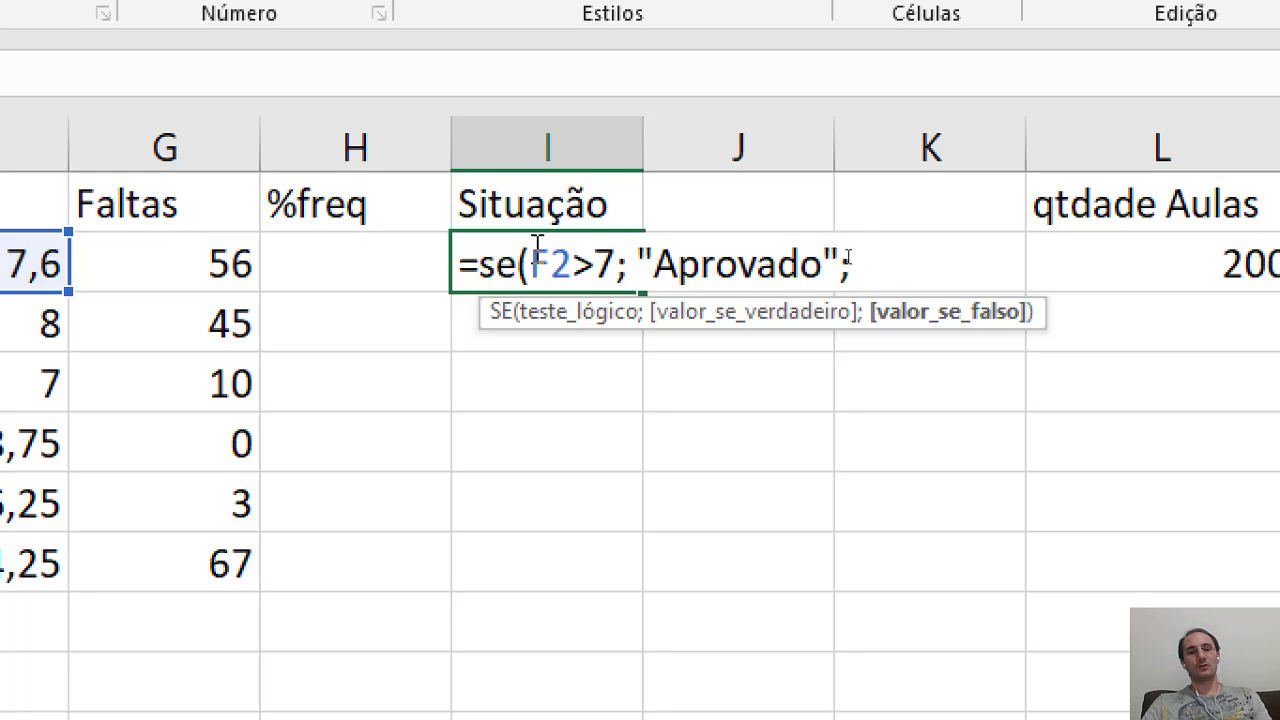
- Add "Reprovado" as the value-if-false argument and close the formula as =se(F2>7; "Aprovado"; "Reprovado")
left_click_drag(538, 245, 614, 262)
left_click(792, 265)
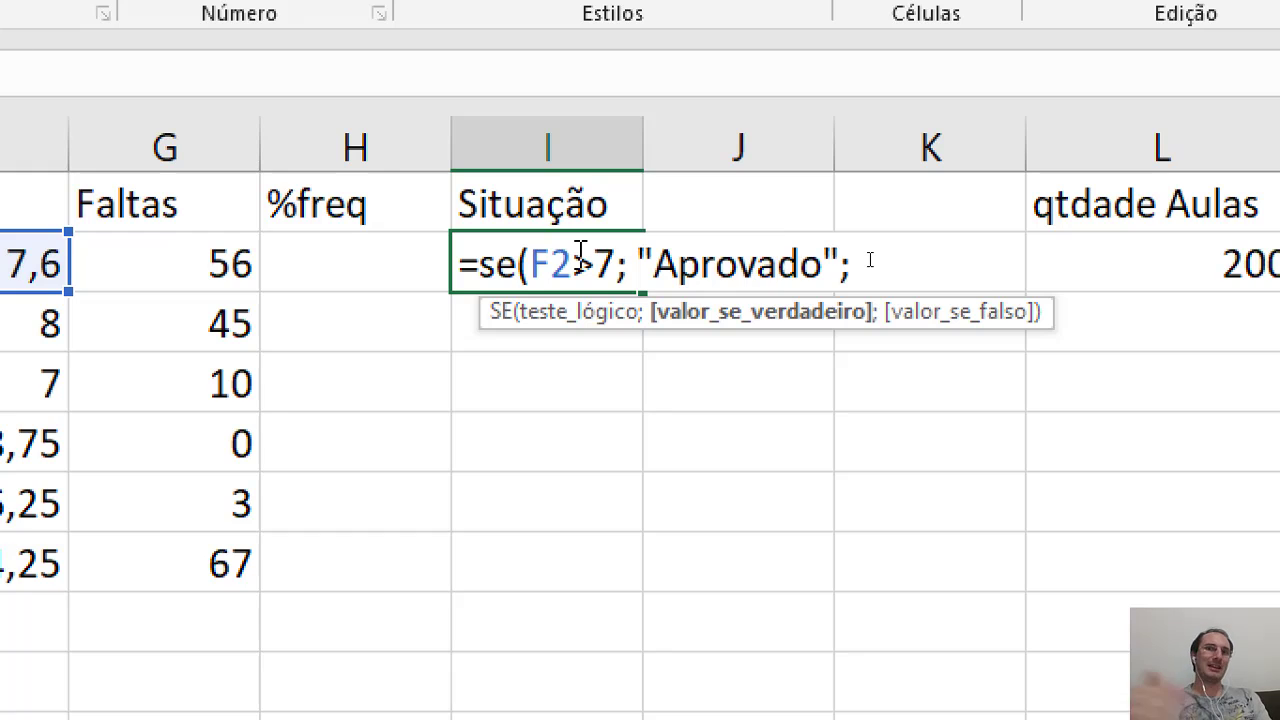
left_click(968, 258)
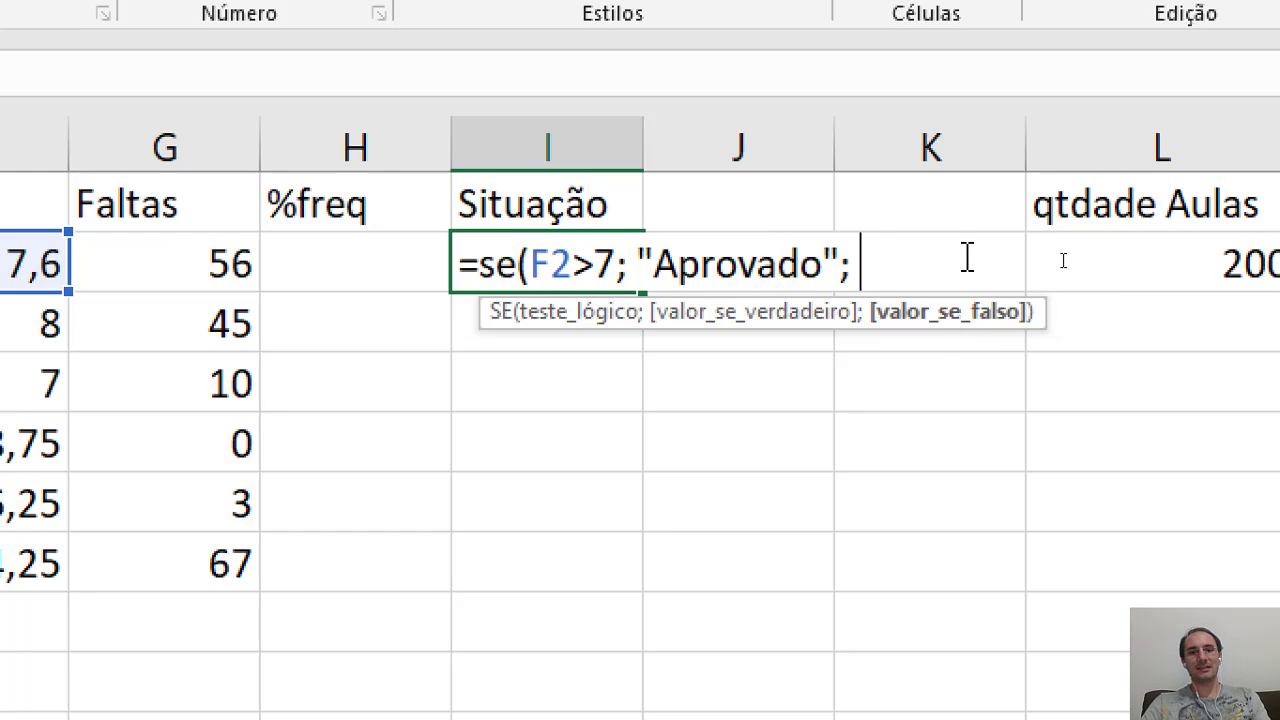
type("\"Reprovado")
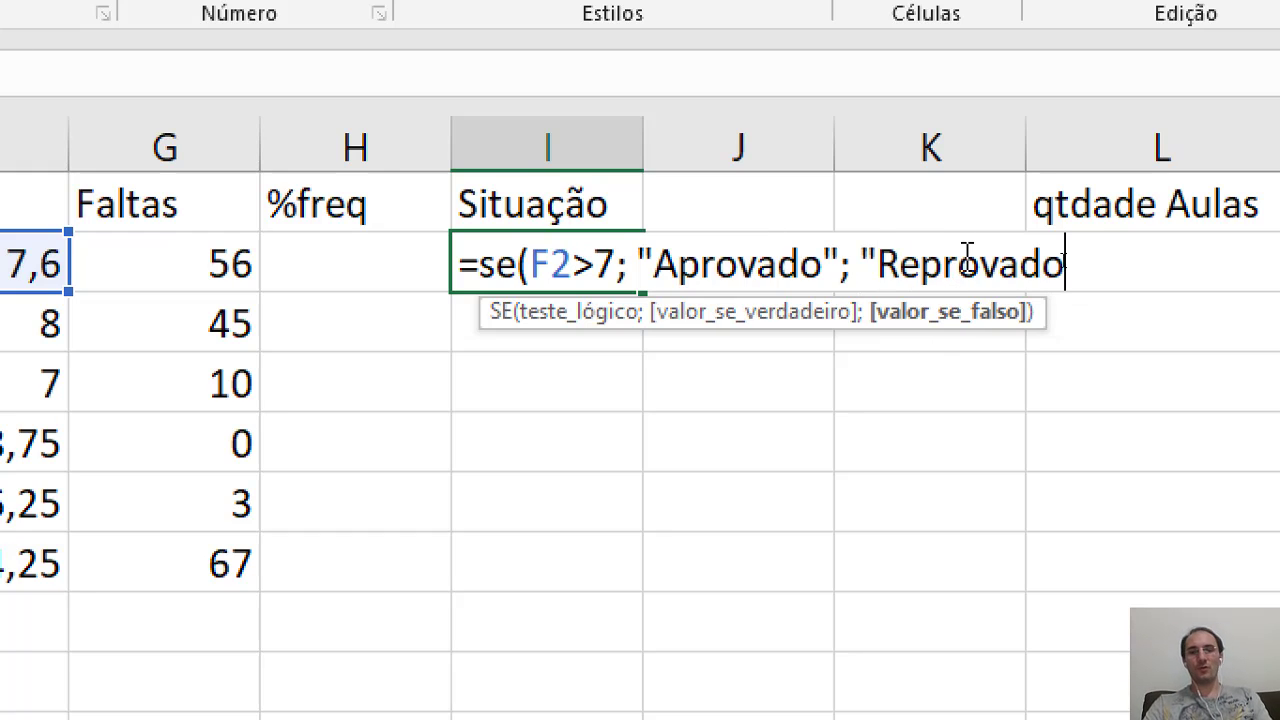
type("\"")
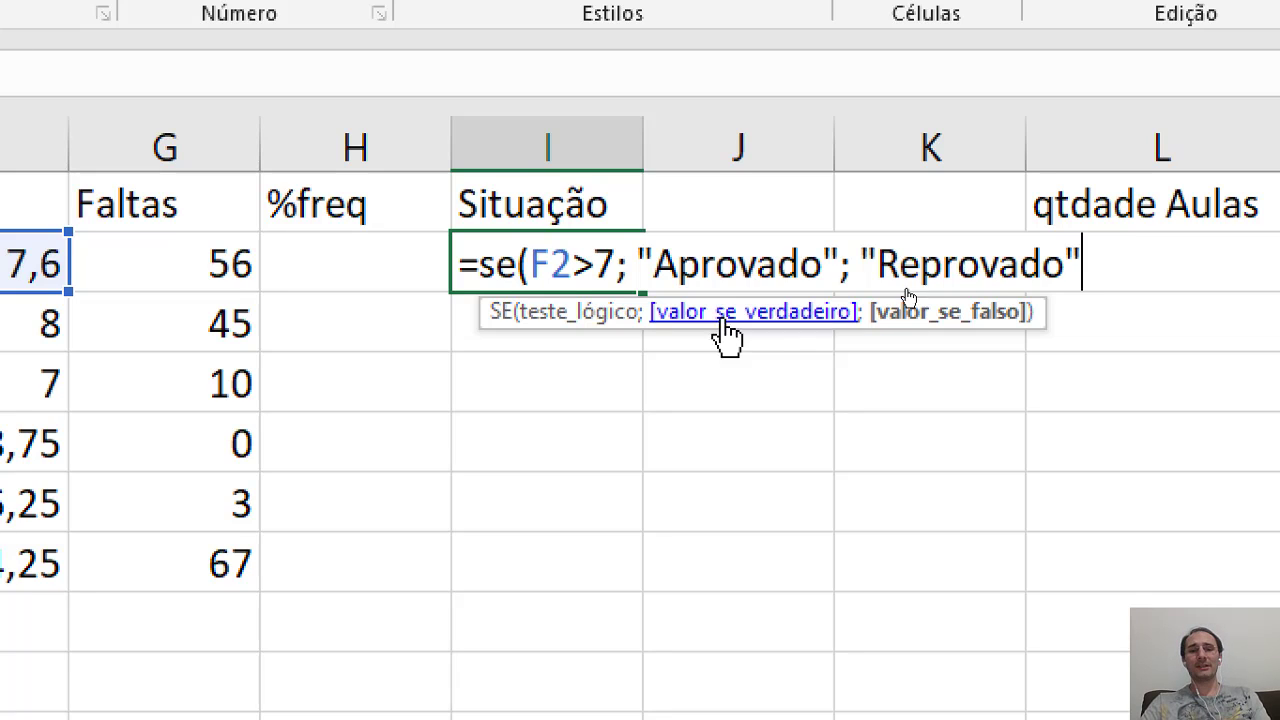
left_click_drag(655, 263, 820, 272)
left_click(756, 264)
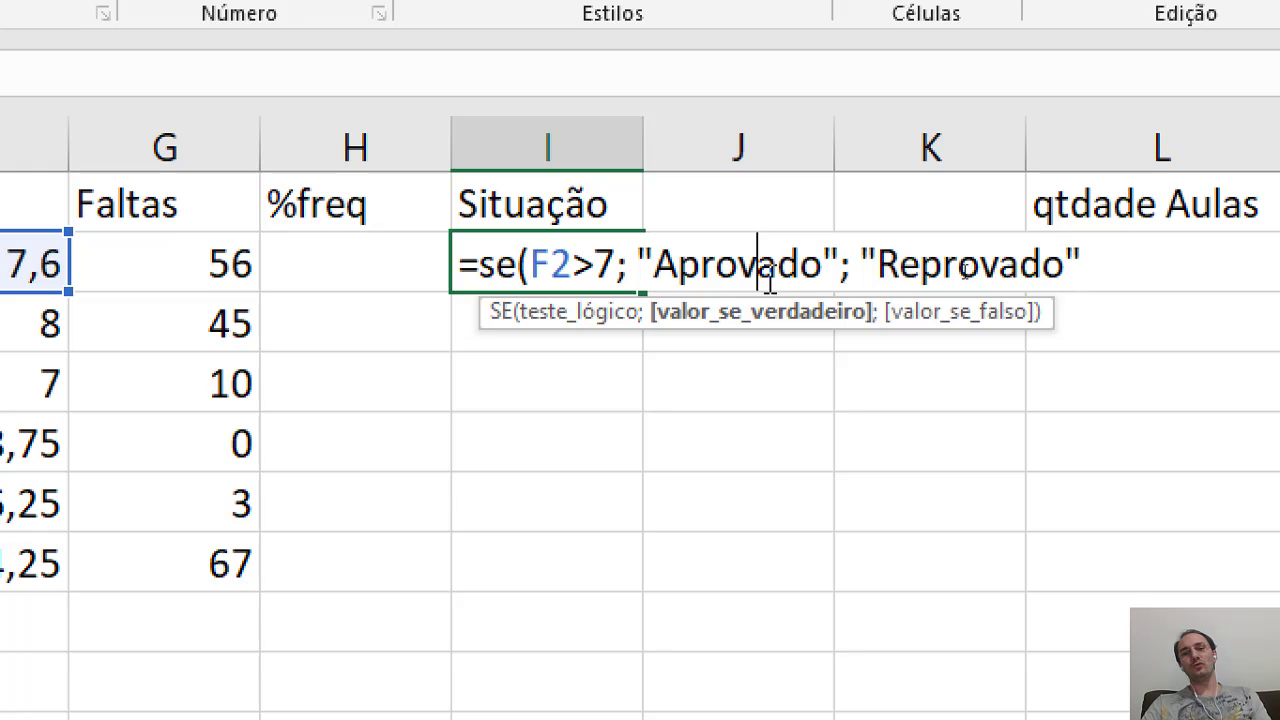
left_click(1123, 263)
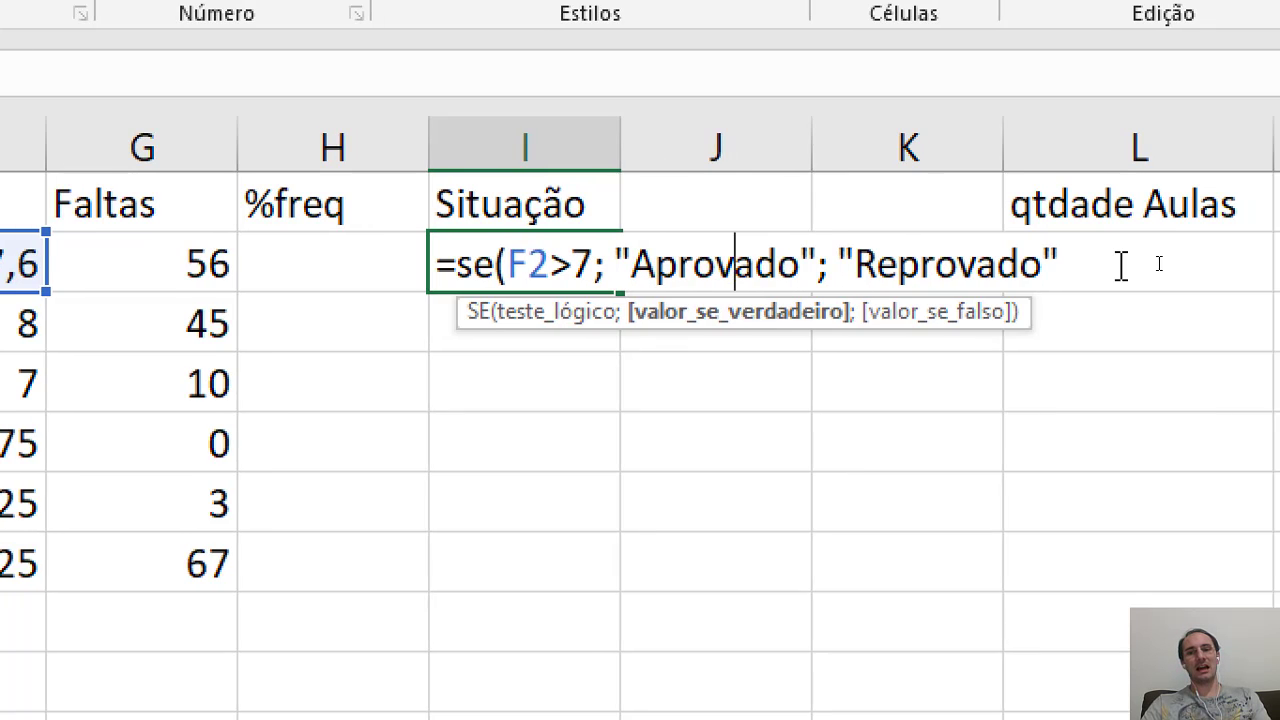
type(")")
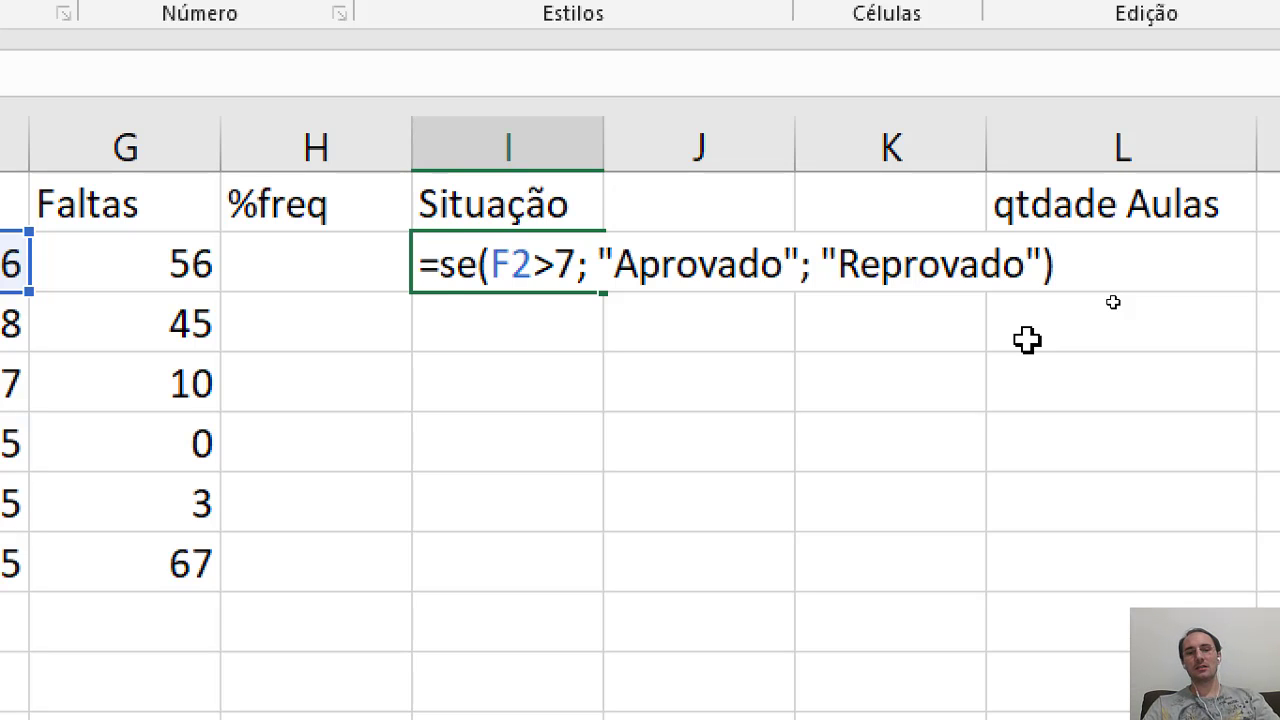
- Confirm the SE formula in I2 and compare its result with the average in F2
key("Return")
scroll(323, 323, "left", 2)
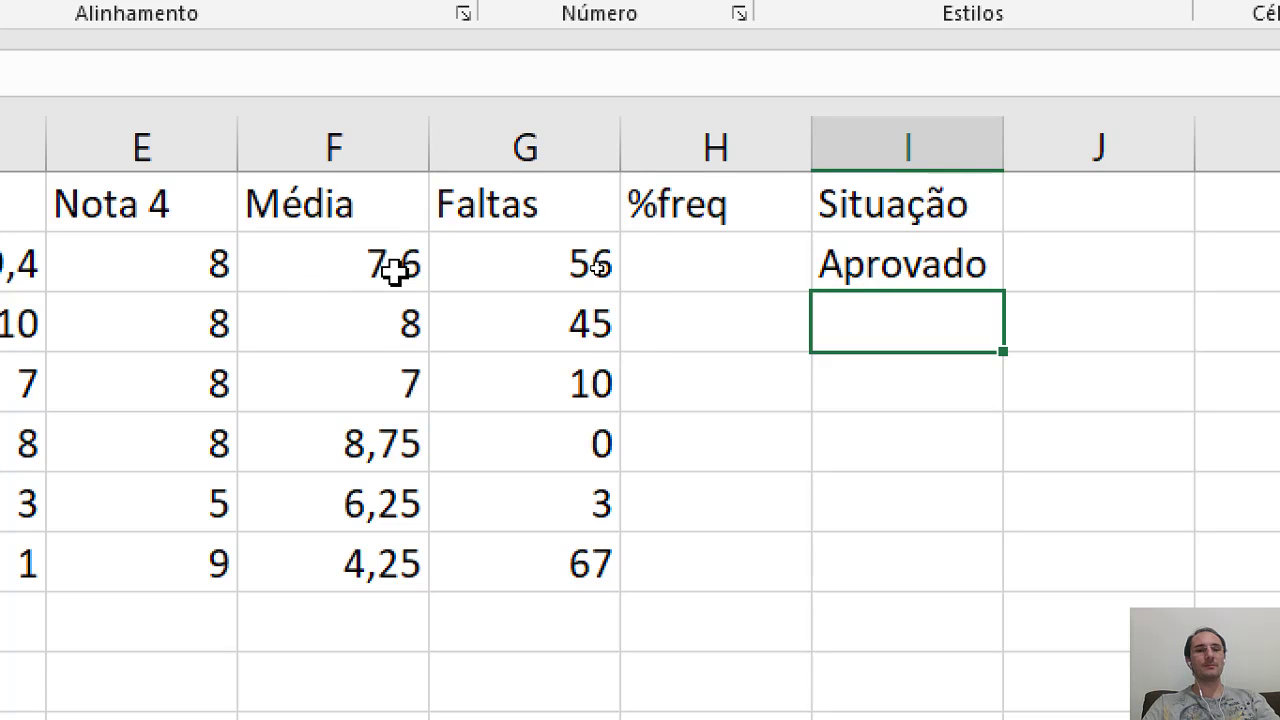
scroll(1049, 294, "right", 1)
left_click(900, 278)
scroll(415, 282, "left", 2)
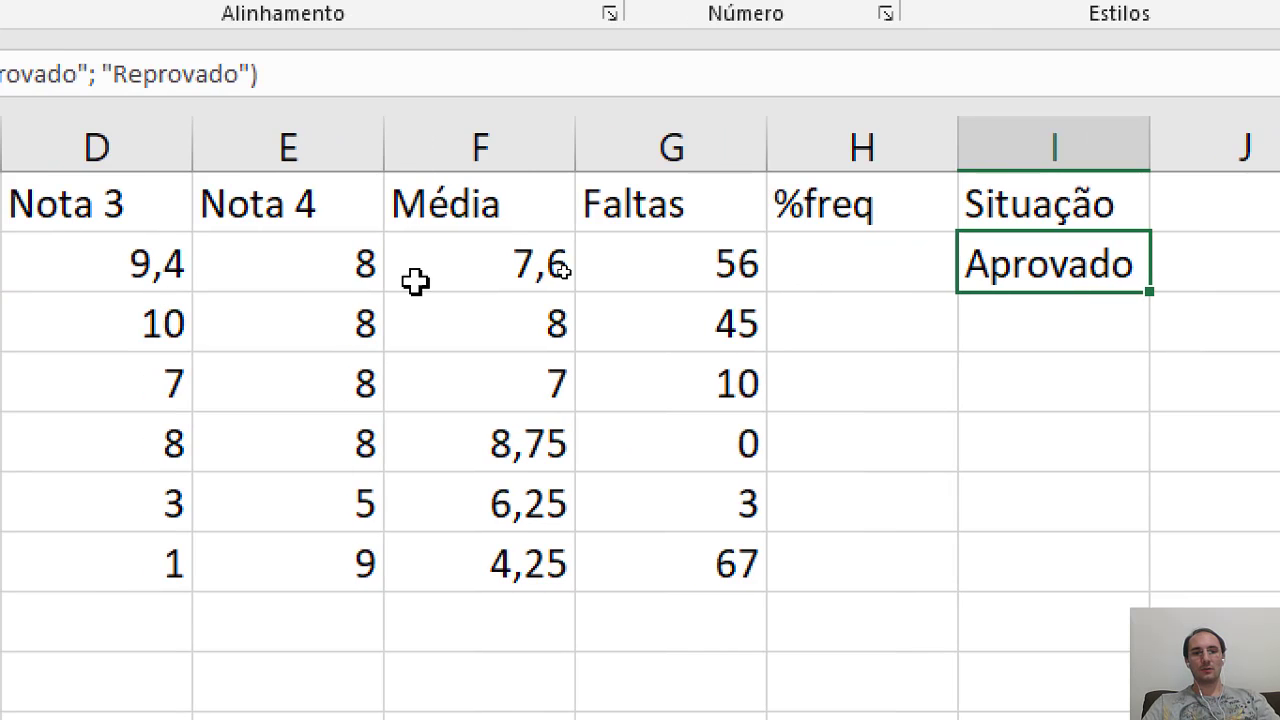
left_click(490, 270)
scroll(1117, 307, "right", 1)
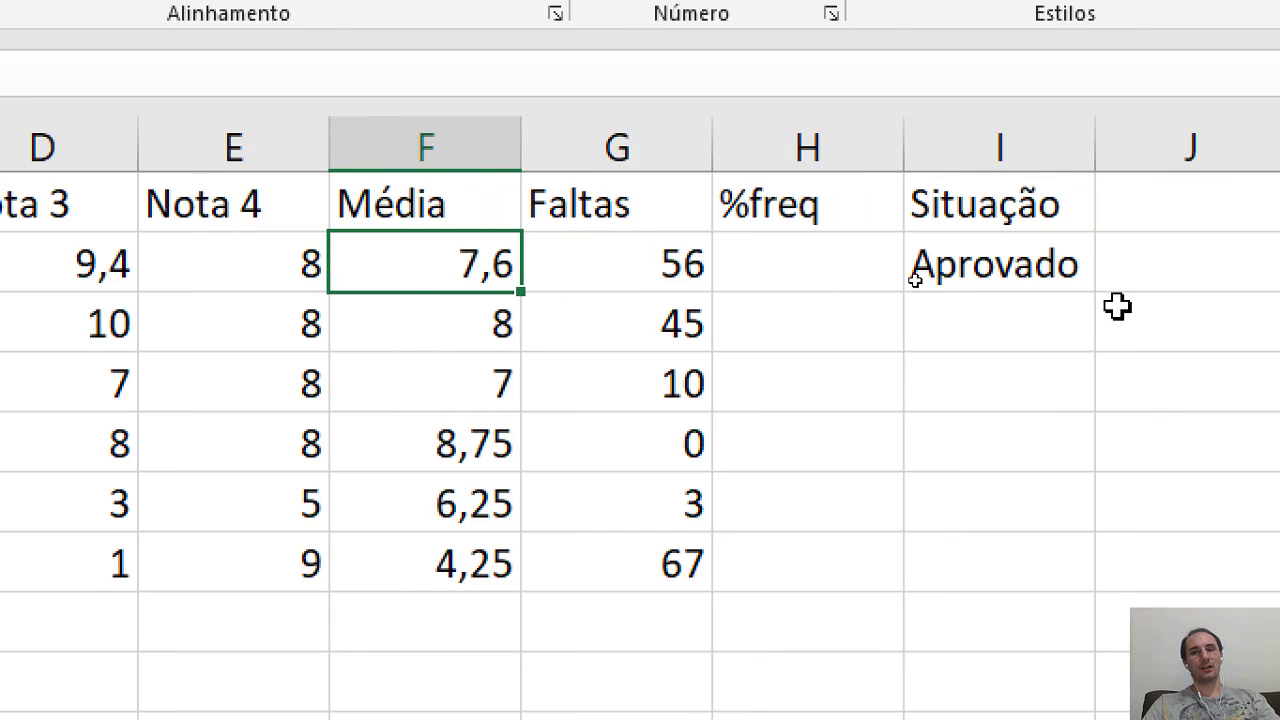
- Copy the SE formula from I2 down to I7 for the remaining students
left_click(986, 263)
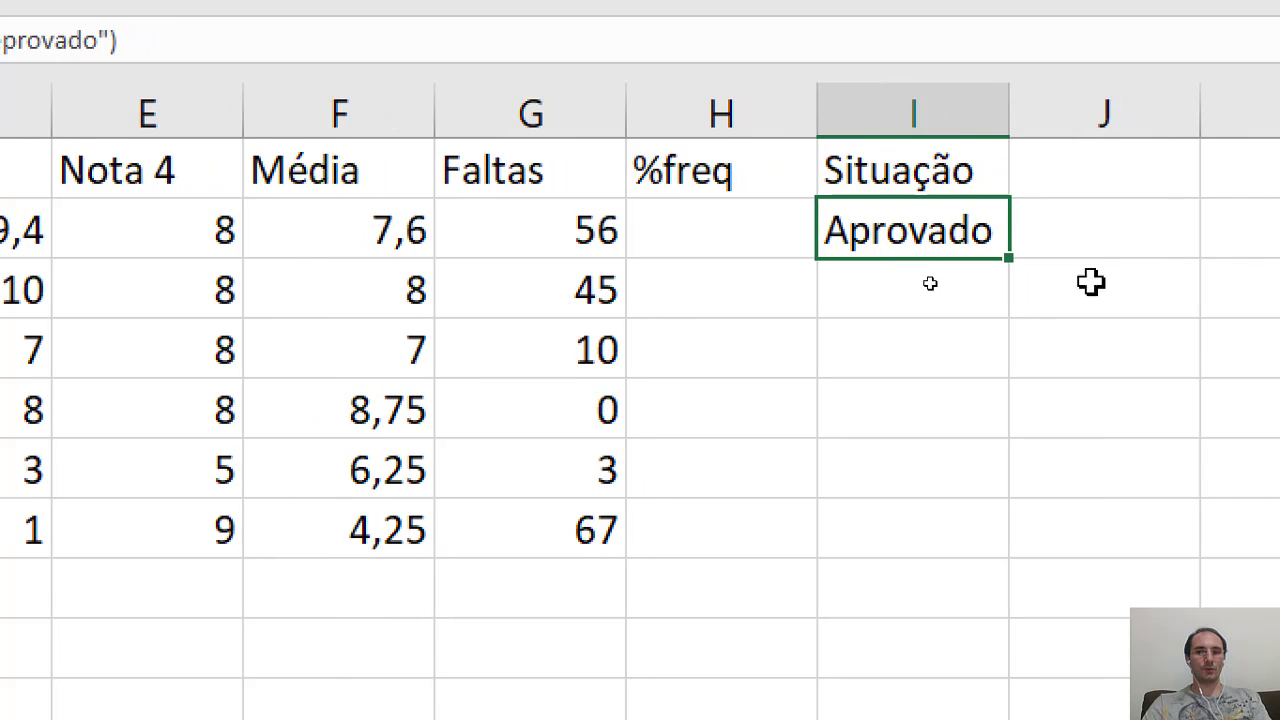
left_click_drag(1089, 258, 1086, 561)
left_click_drag(1005, 561, 1005, 561)
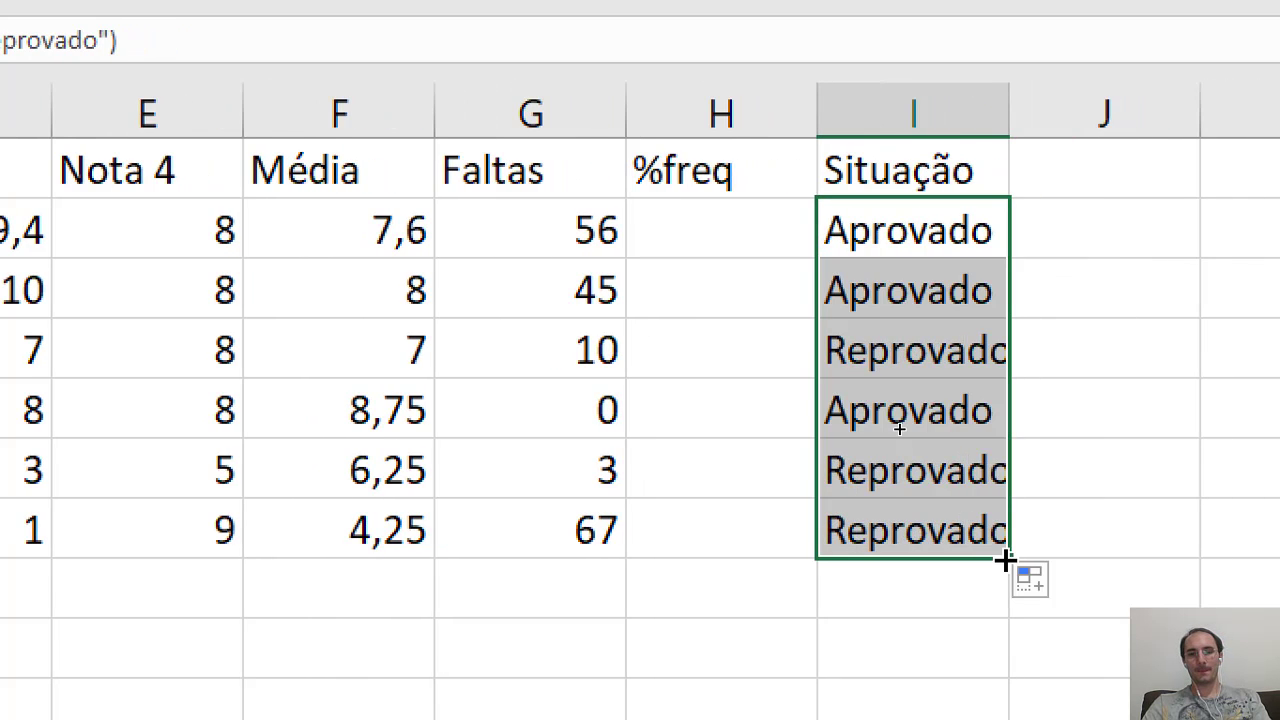
- Compare the Situação results in rows 2 to 4 with the corresponding averages in the Média column
left_click(905, 237)
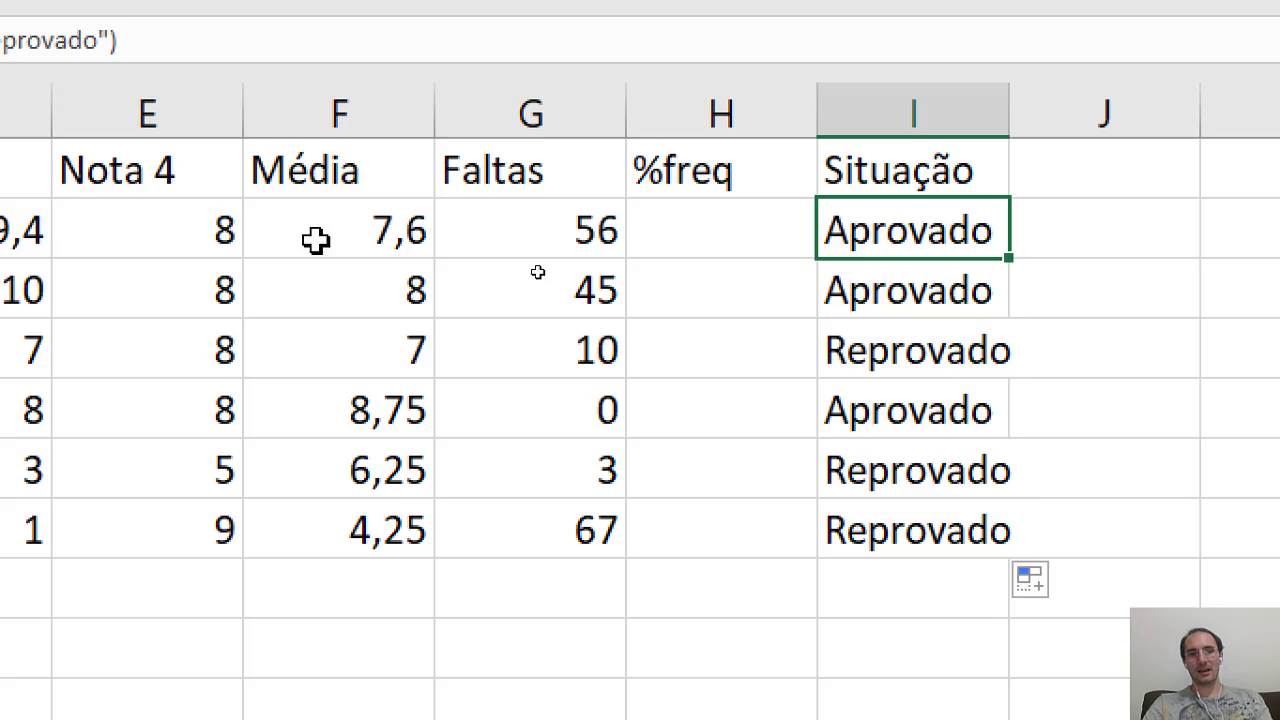
left_click(285, 215)
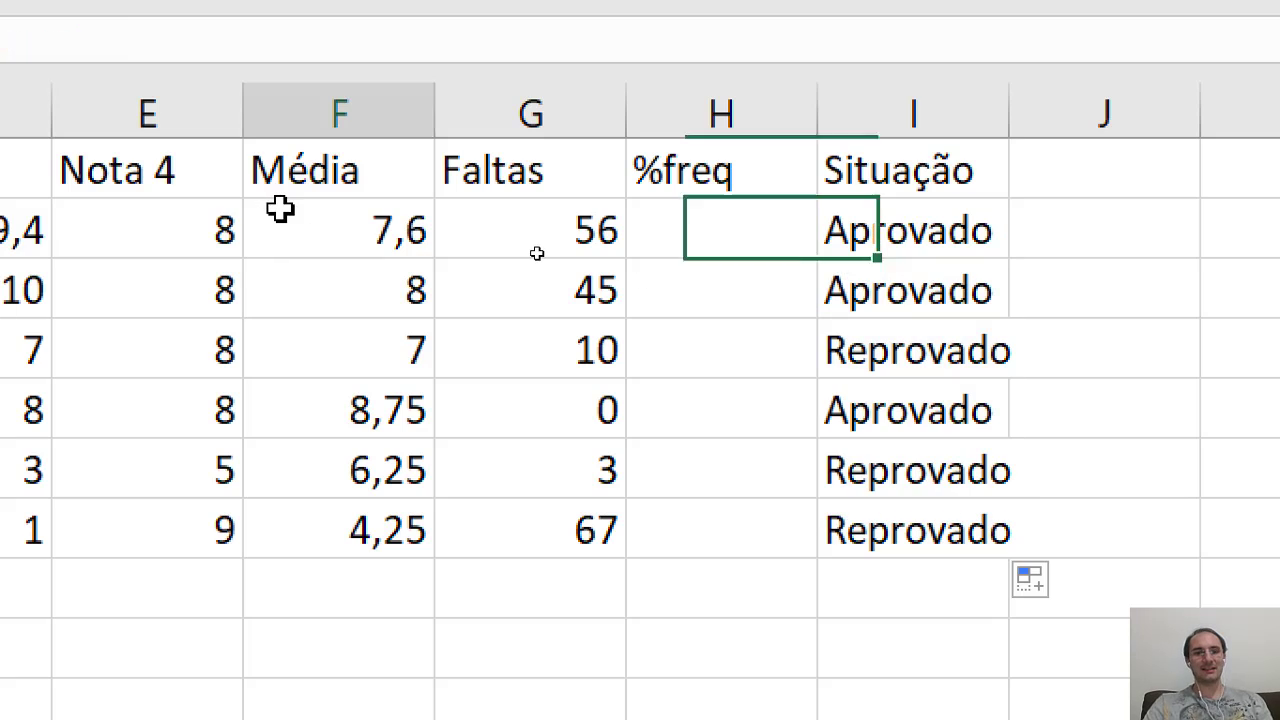
left_click(950, 230)
left_click(935, 300)
left_click(370, 291)
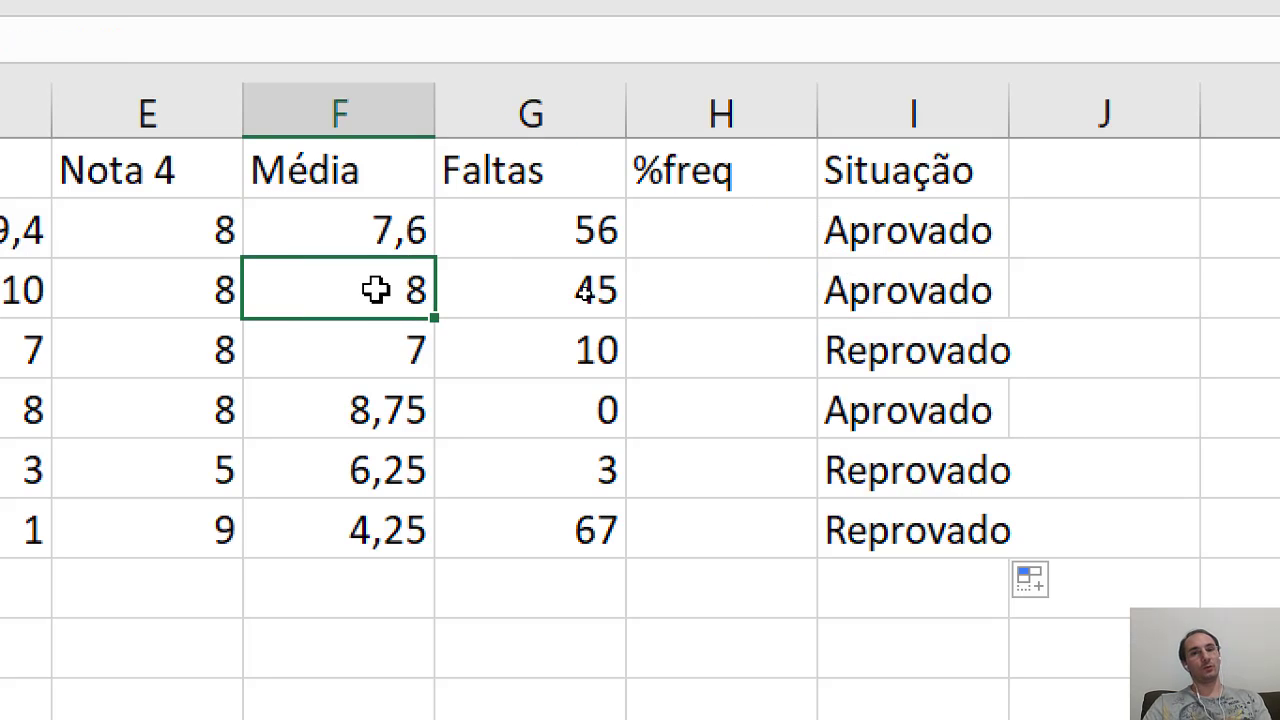
left_click(349, 353)
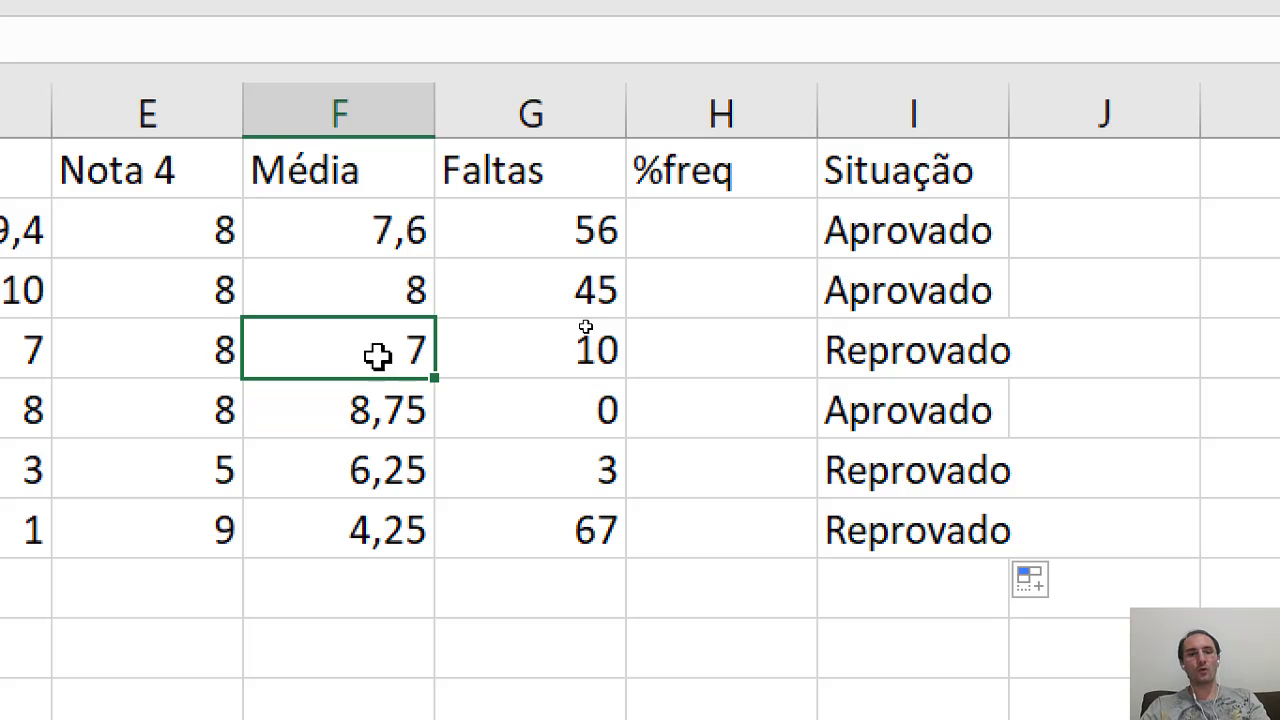
left_click(920, 358)
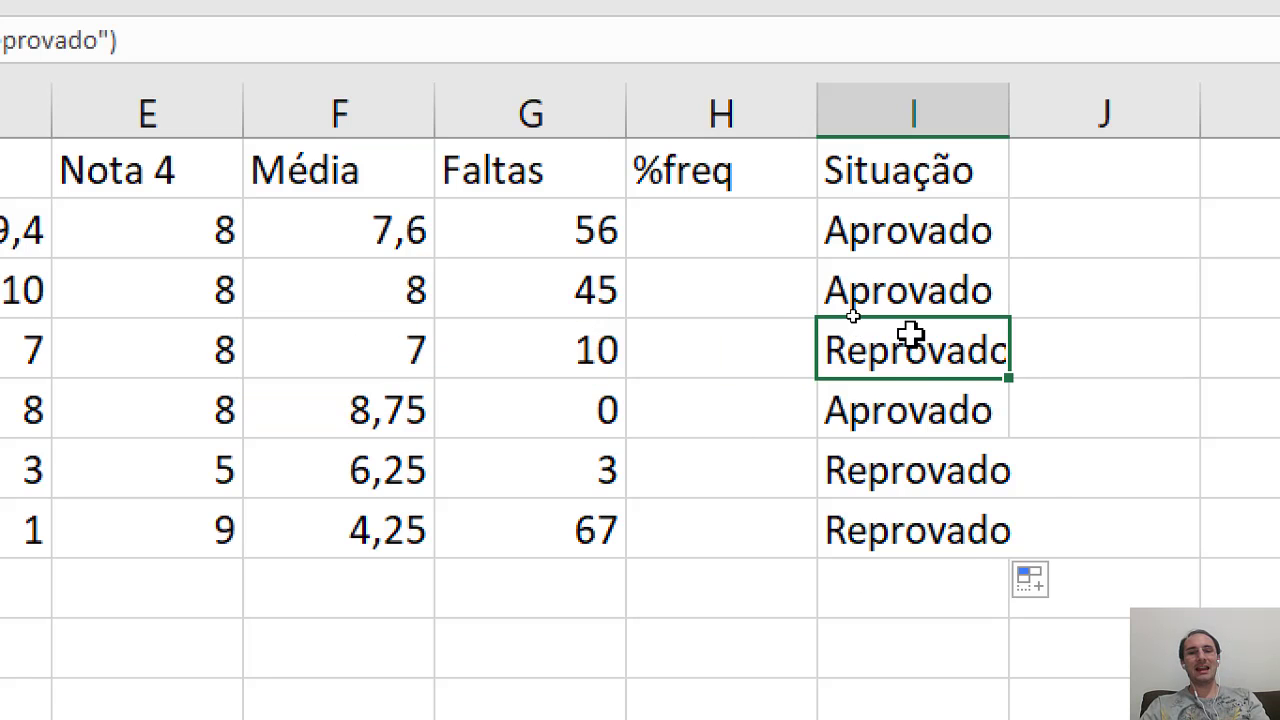
- Change the logical test of the SE formula in I4 to F4>=7
double_click(905, 347)
key("Right")
key("Right")
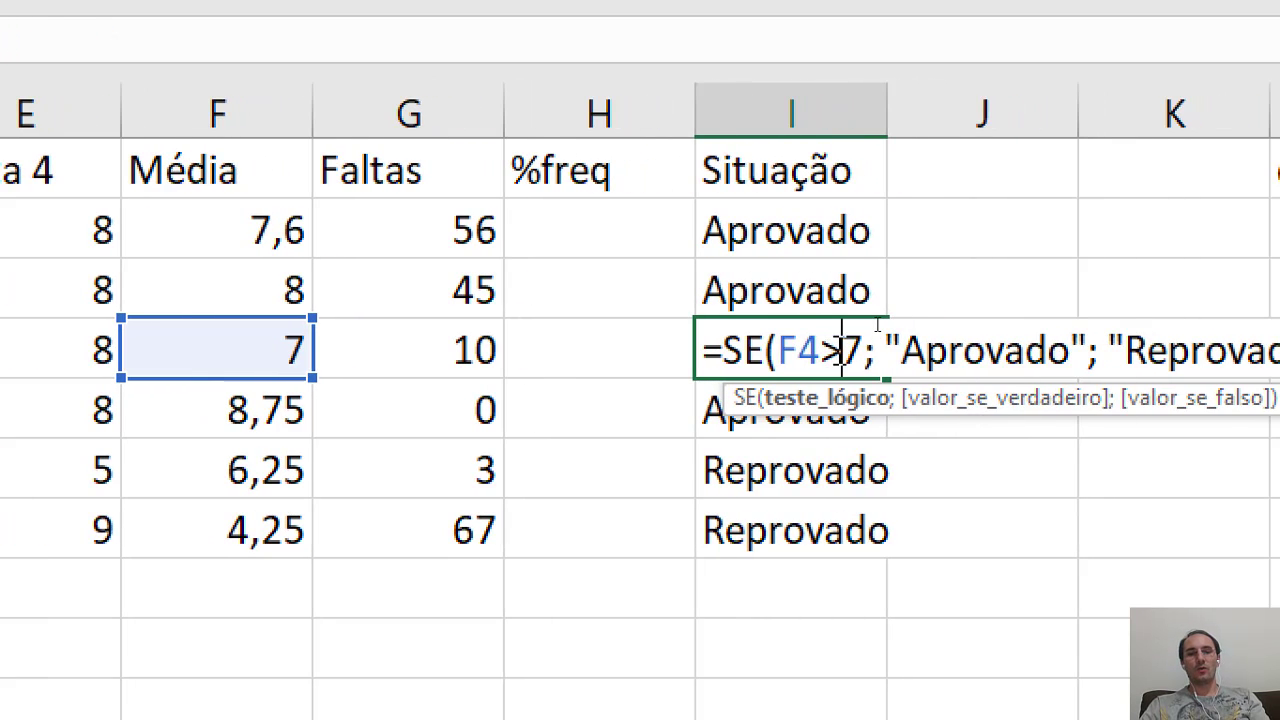
key("ctrl+Return")
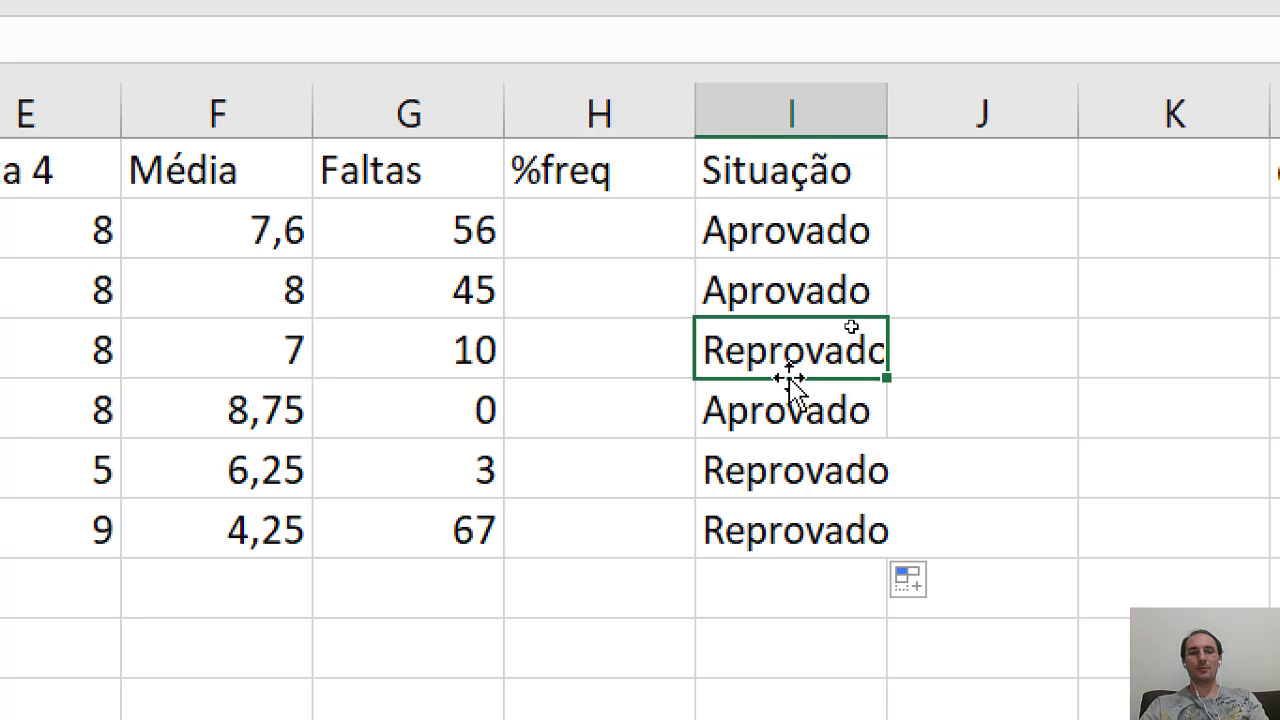
double_click(785, 337)
left_click(843, 345)
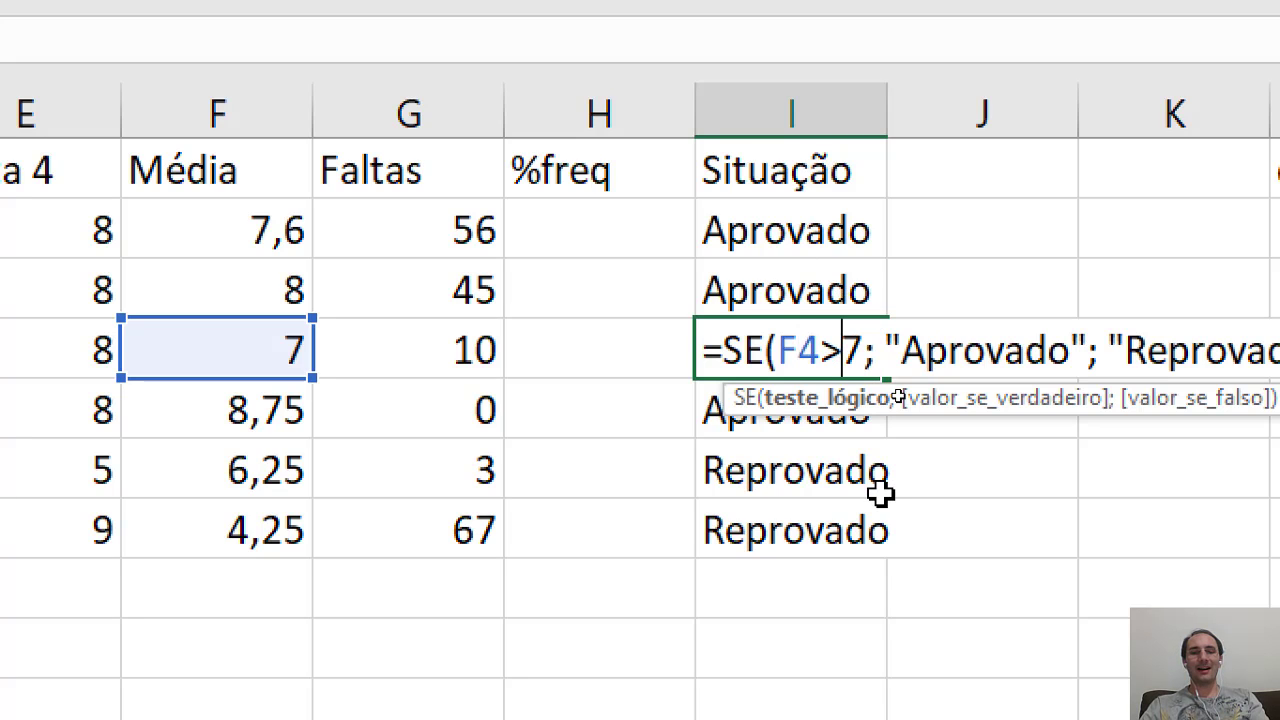
type("=")
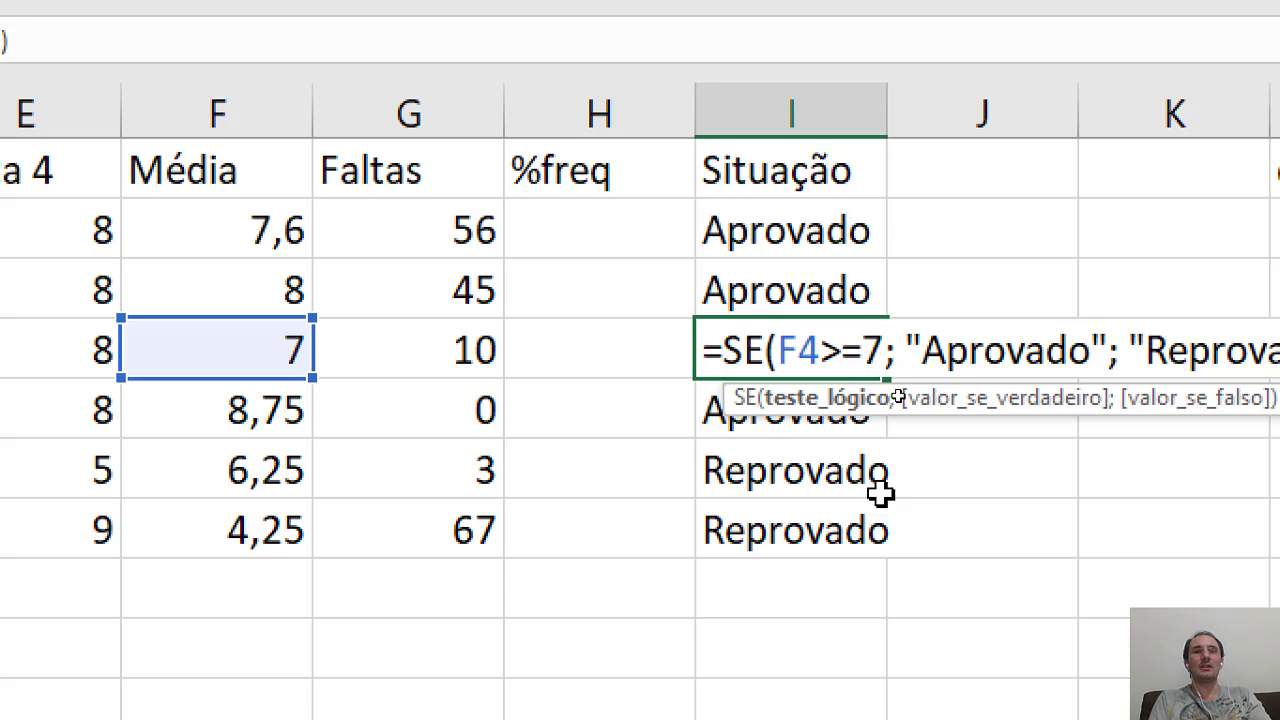
key("BackSpace")
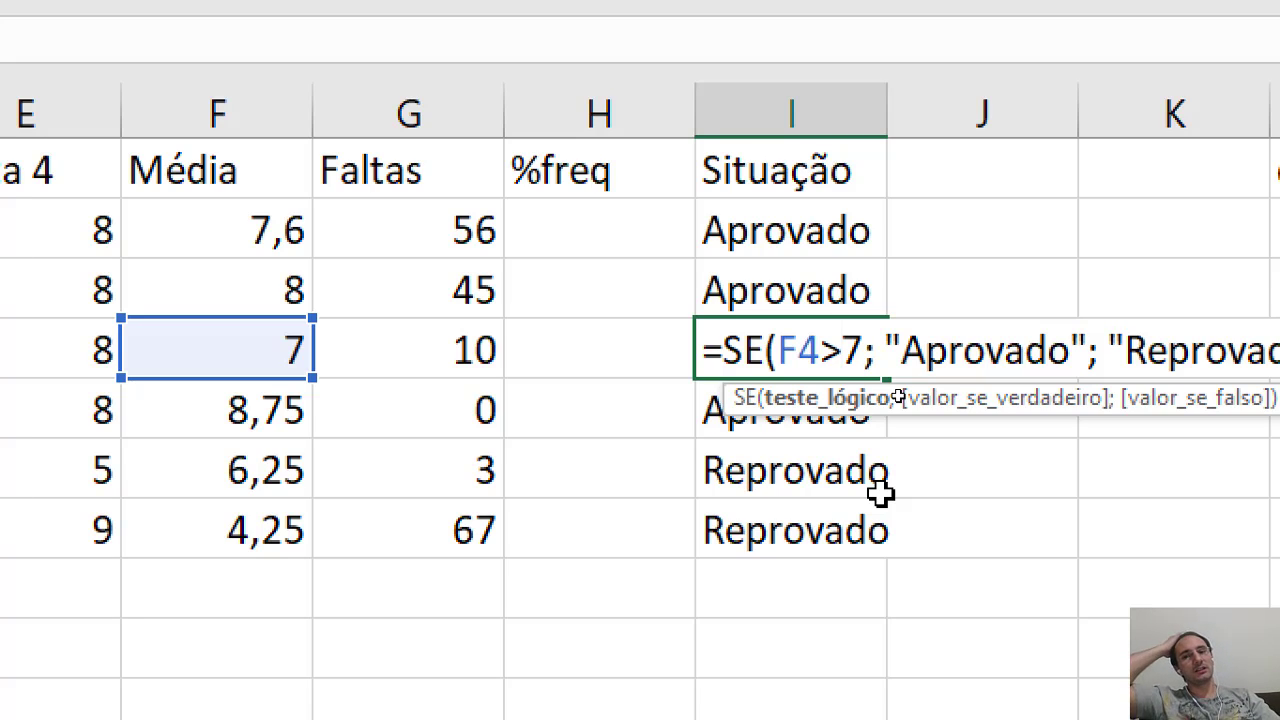
type("=")
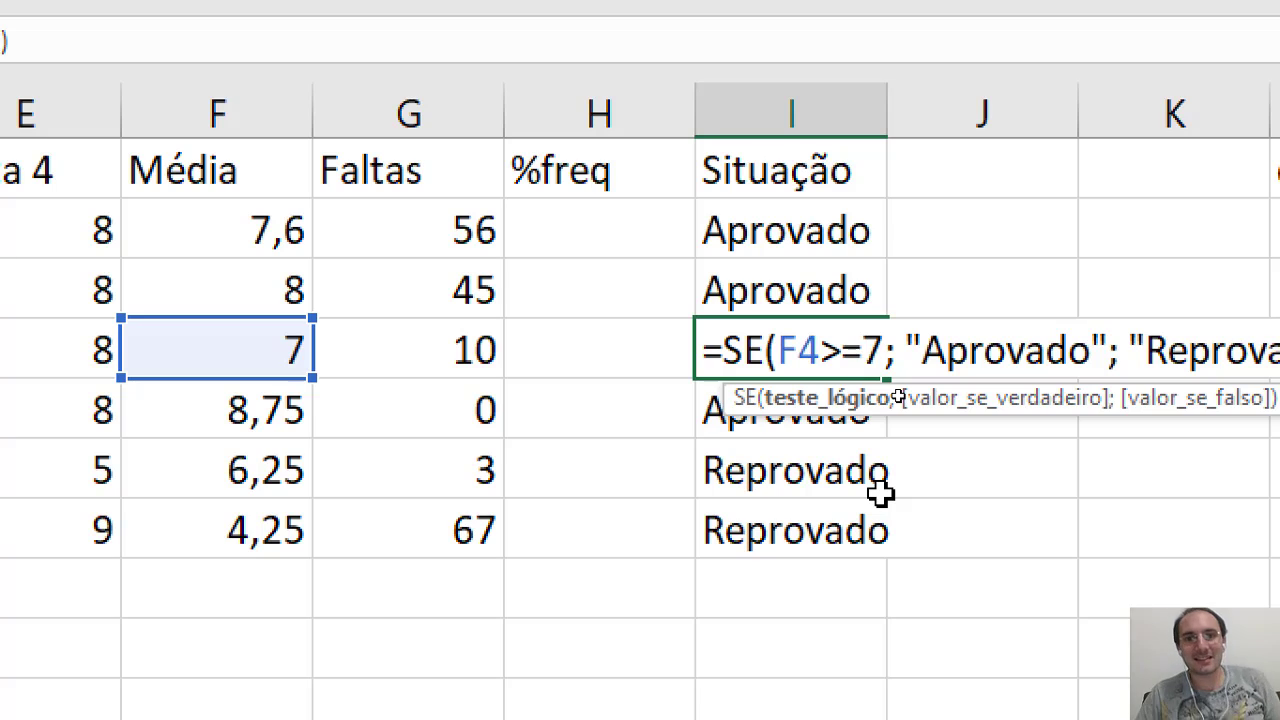
key("Return")
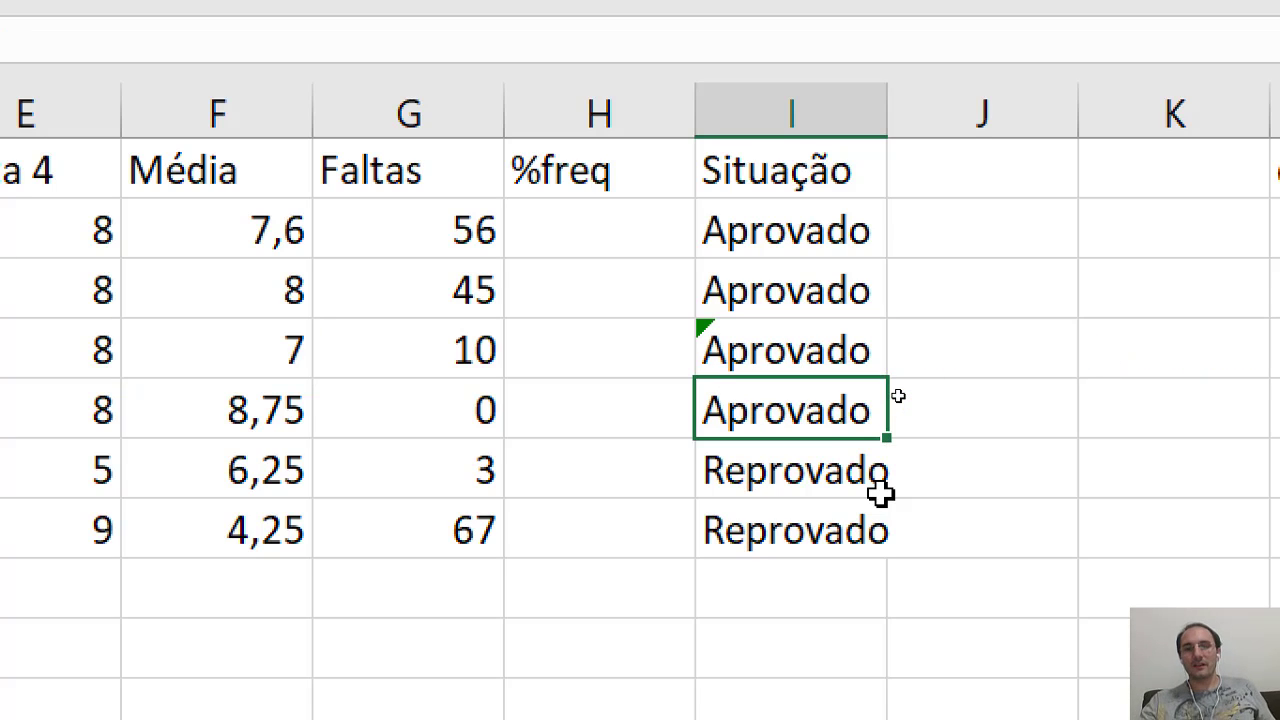
left_click(739, 366)
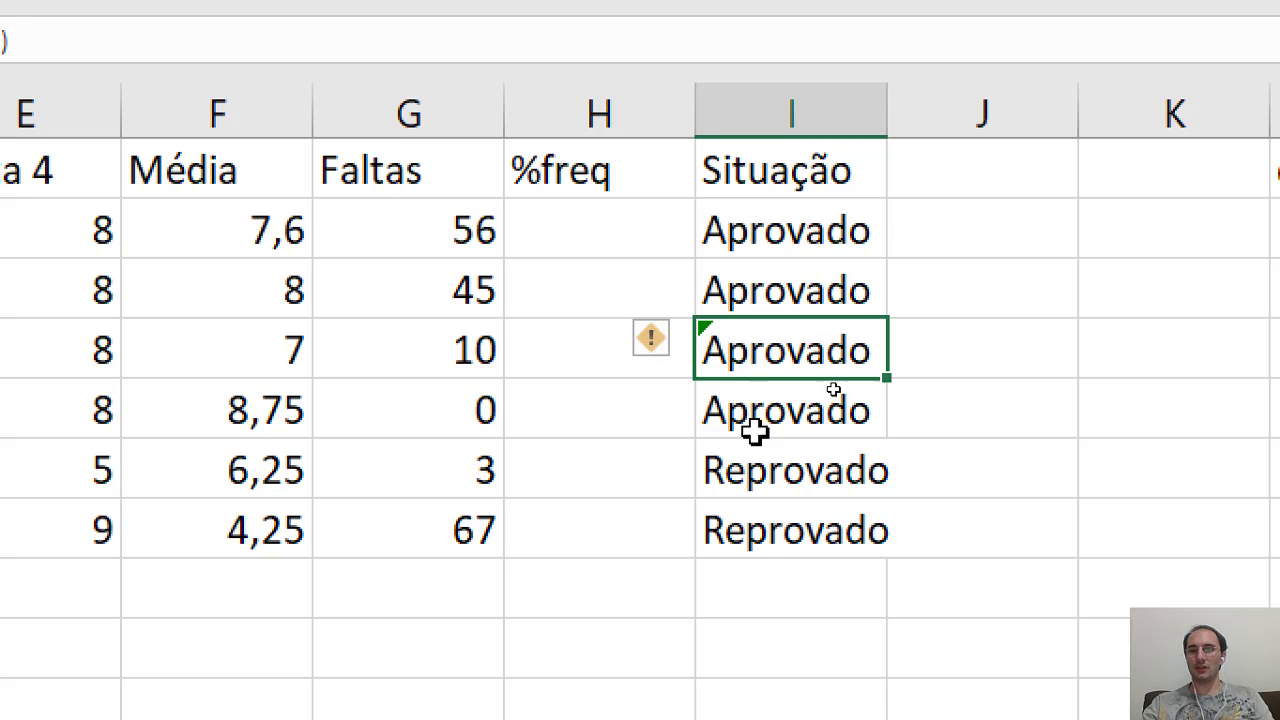
- Change the logical test of the SE formula in I2 to F2>=7 and copy the formula down to I7
double_click(776, 232)
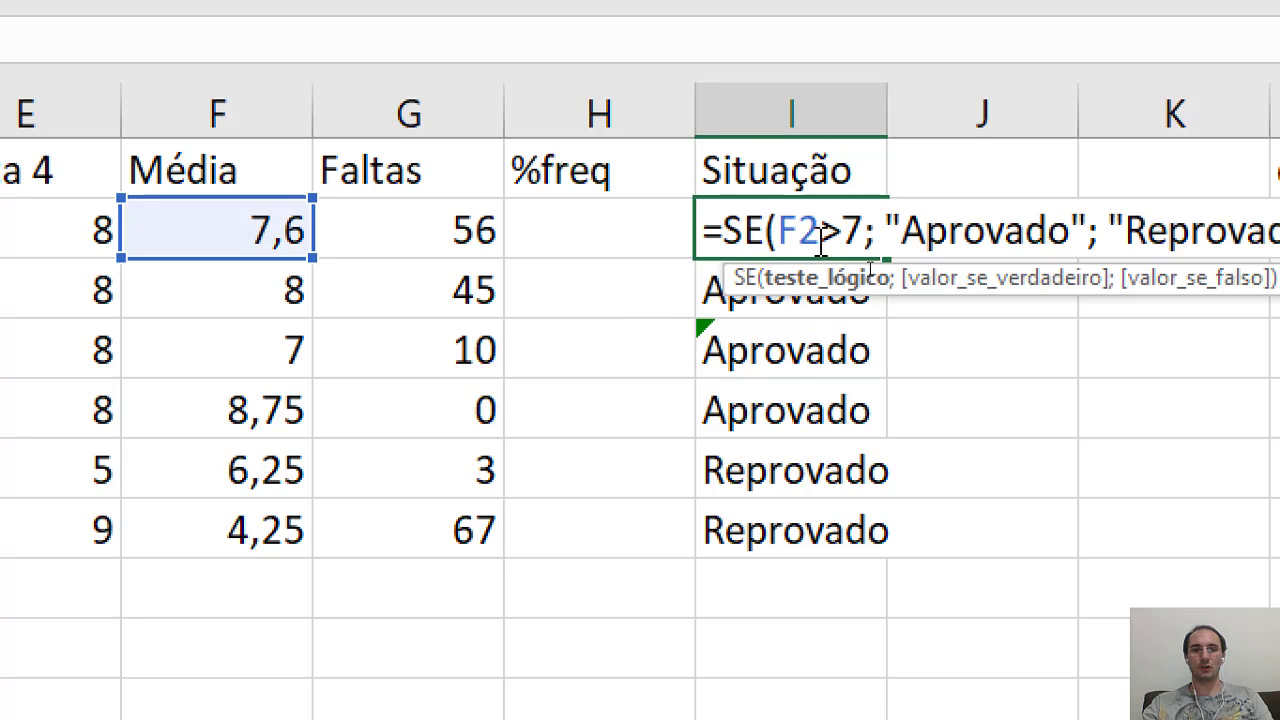
left_click(842, 232)
key("Return")
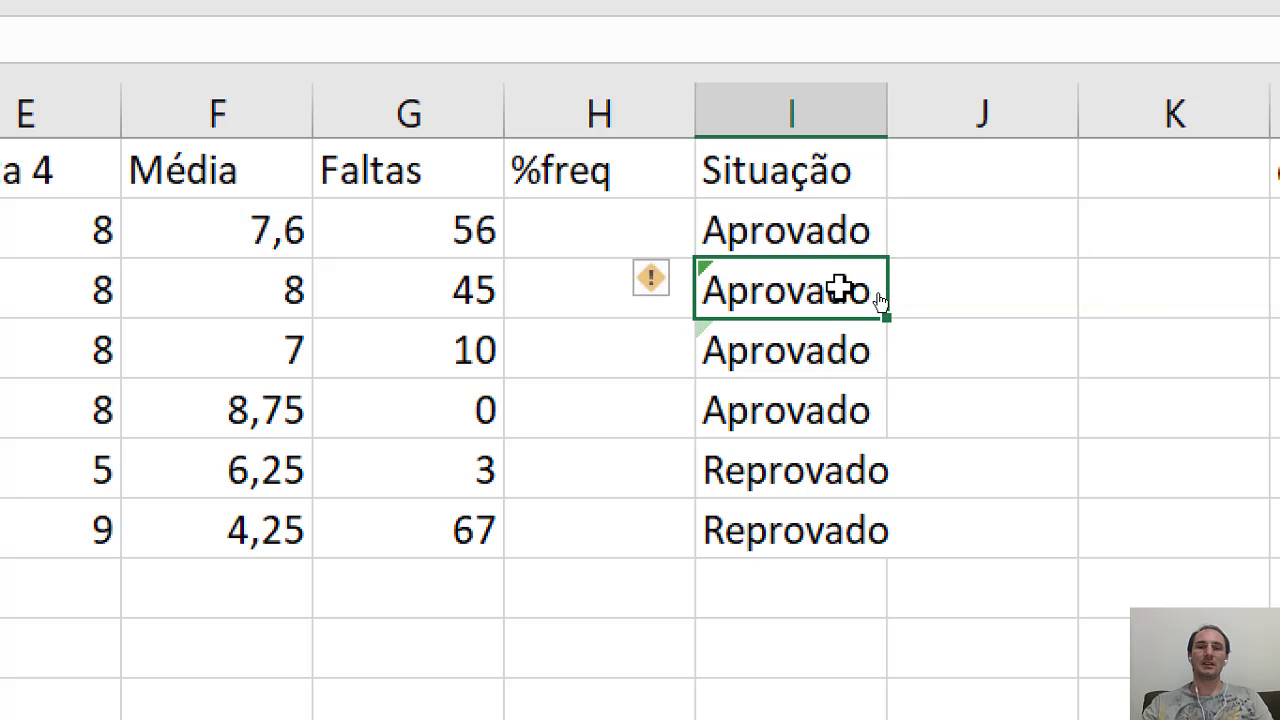
left_click(851, 228)
left_click_drag(887, 264, 891, 560)
left_click(871, 247)
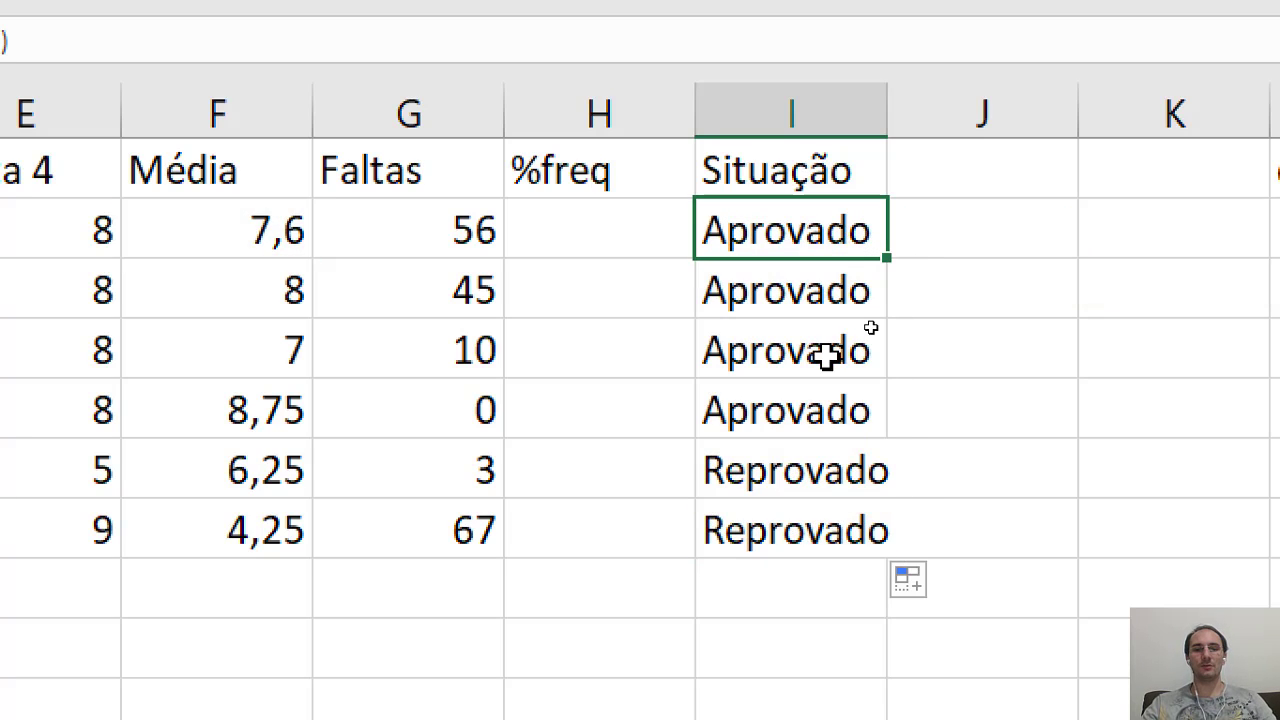
left_click(808, 462)
left_click(802, 535)
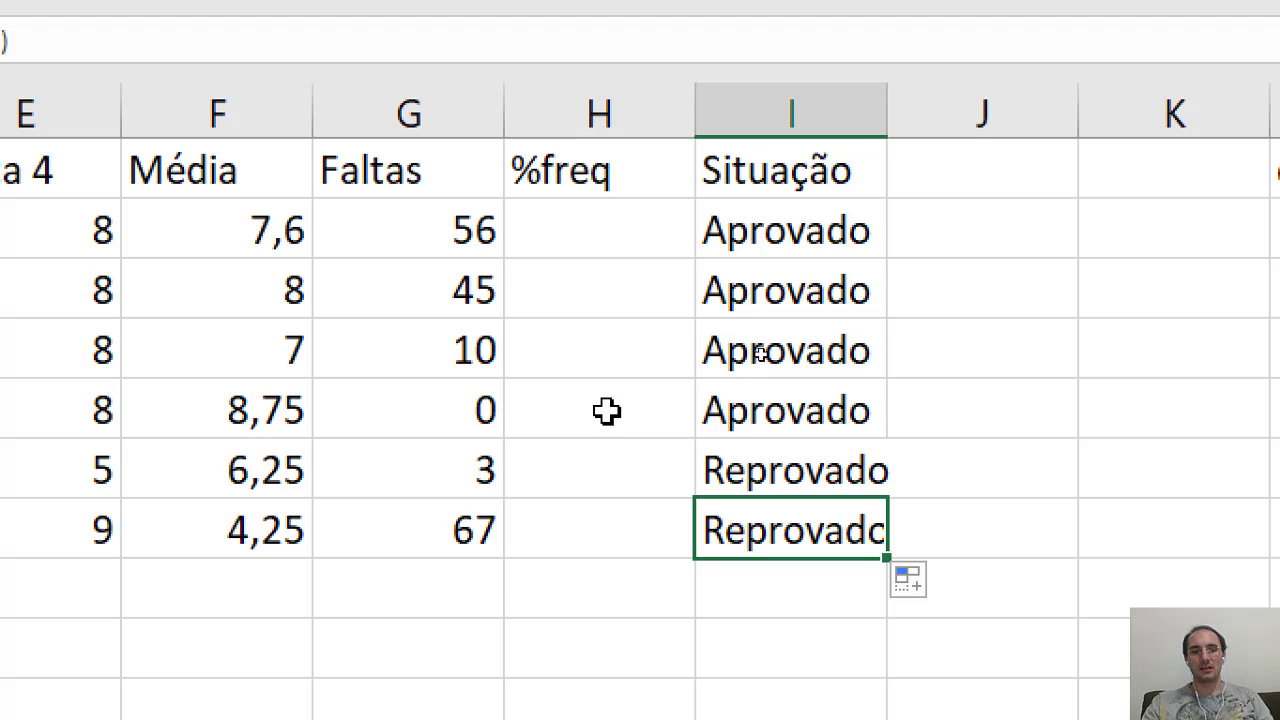
- Test an average of 6,999999999 in F6 against the Situação in I6, and undo the test value
left_click(328, 500)
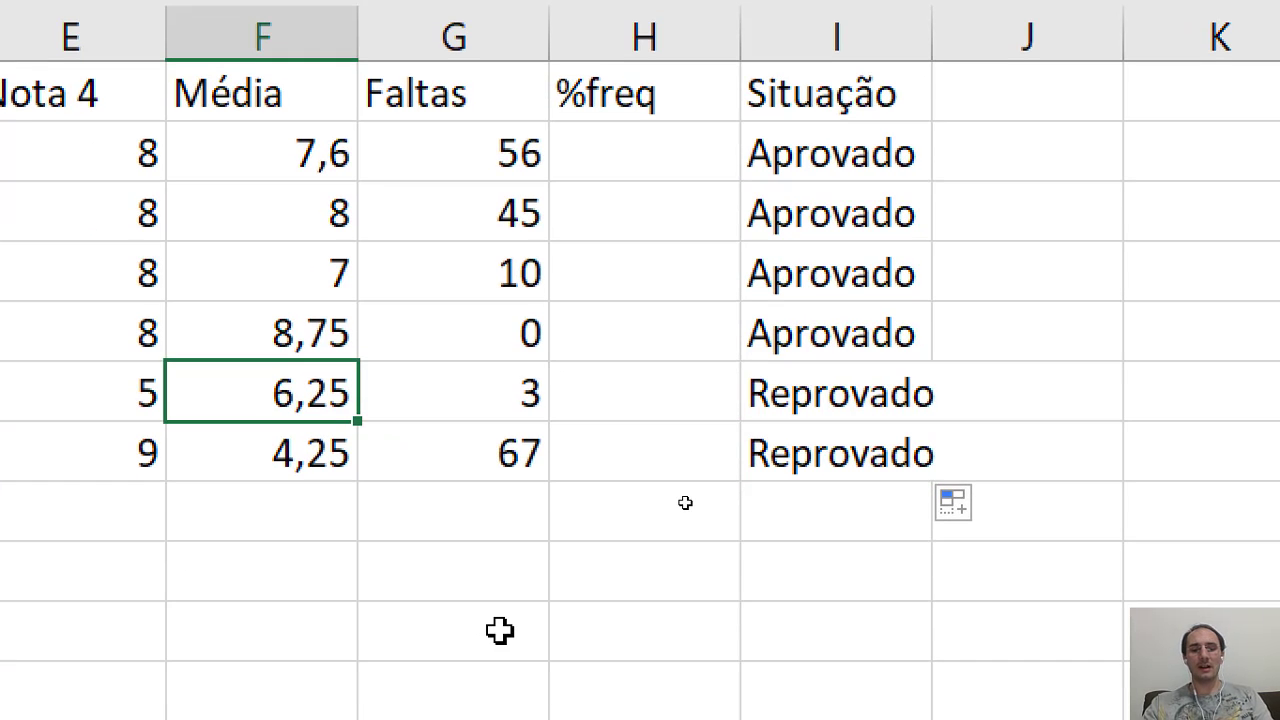
type("6,999999999")
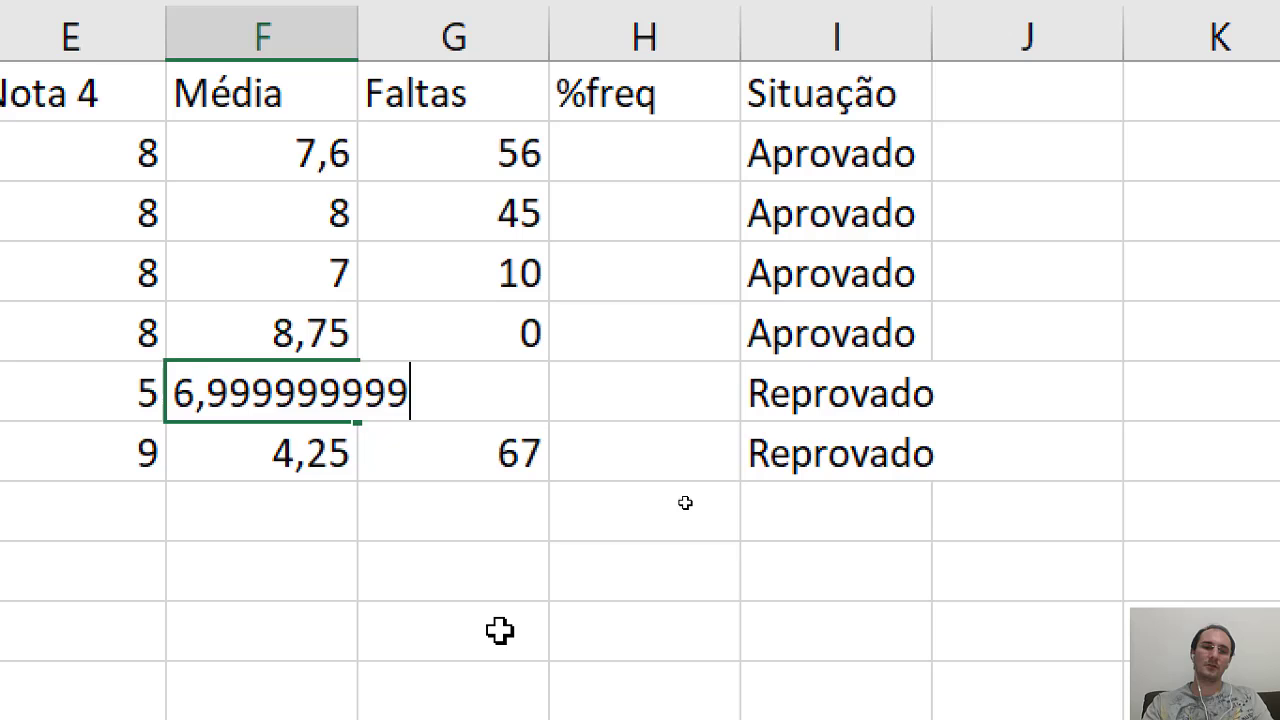
key("Return")
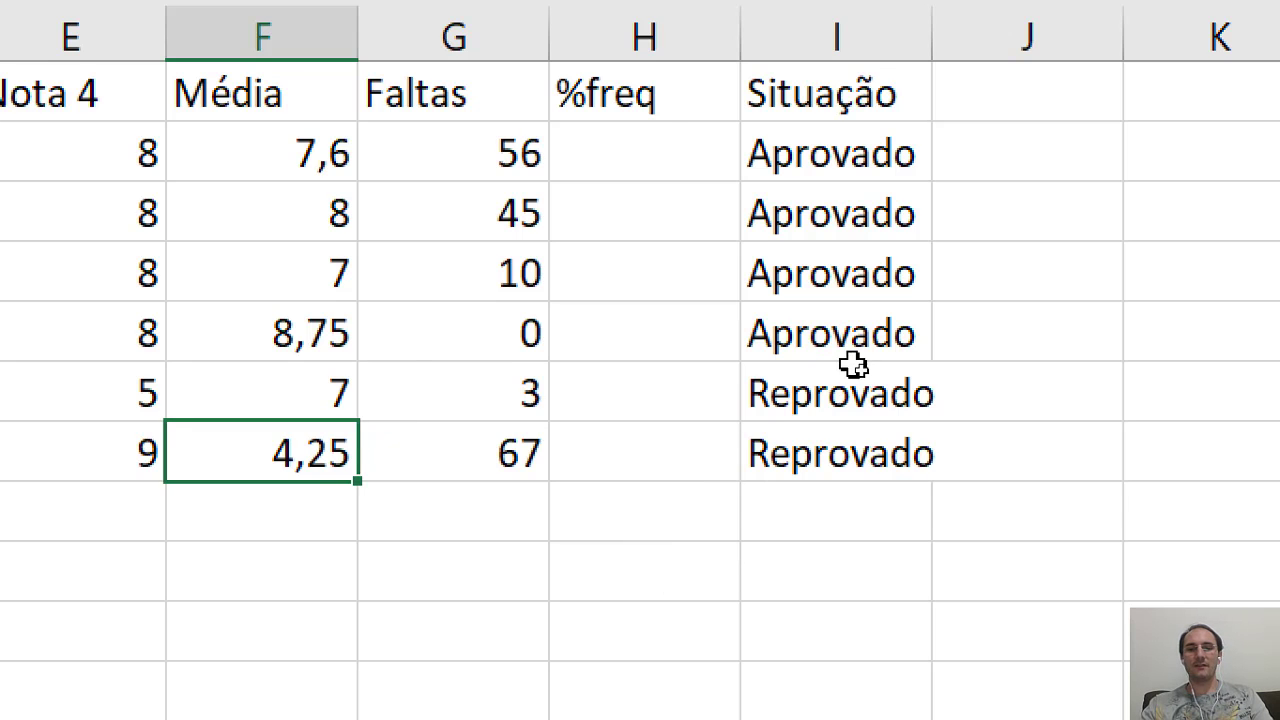
left_click(865, 410)
left_click(240, 397)
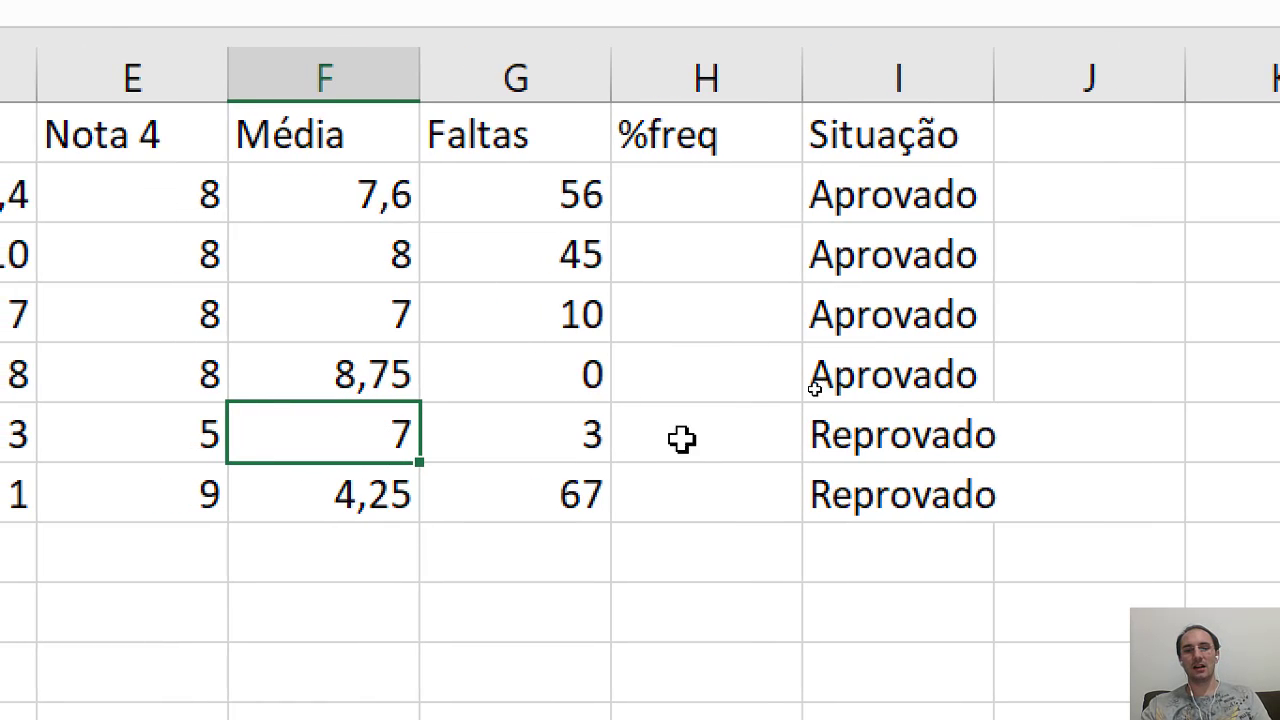
left_click(858, 440)
left_click(297, 428)
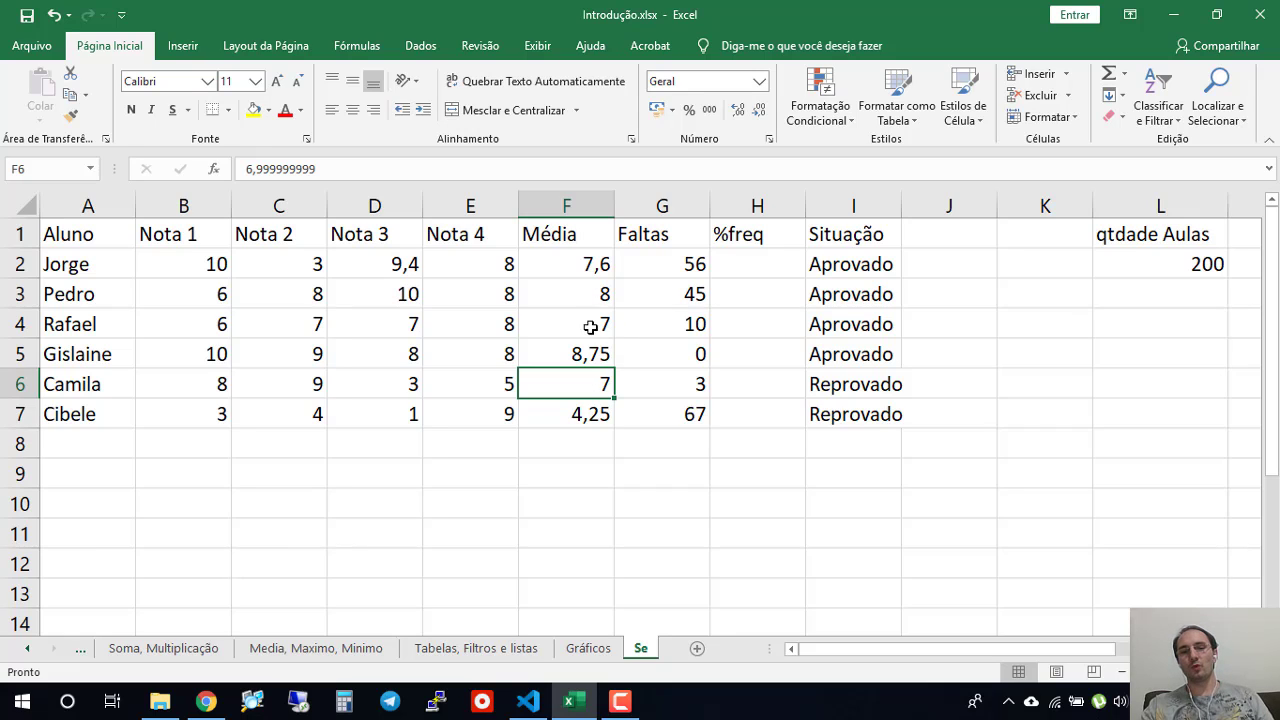
left_click(848, 384)
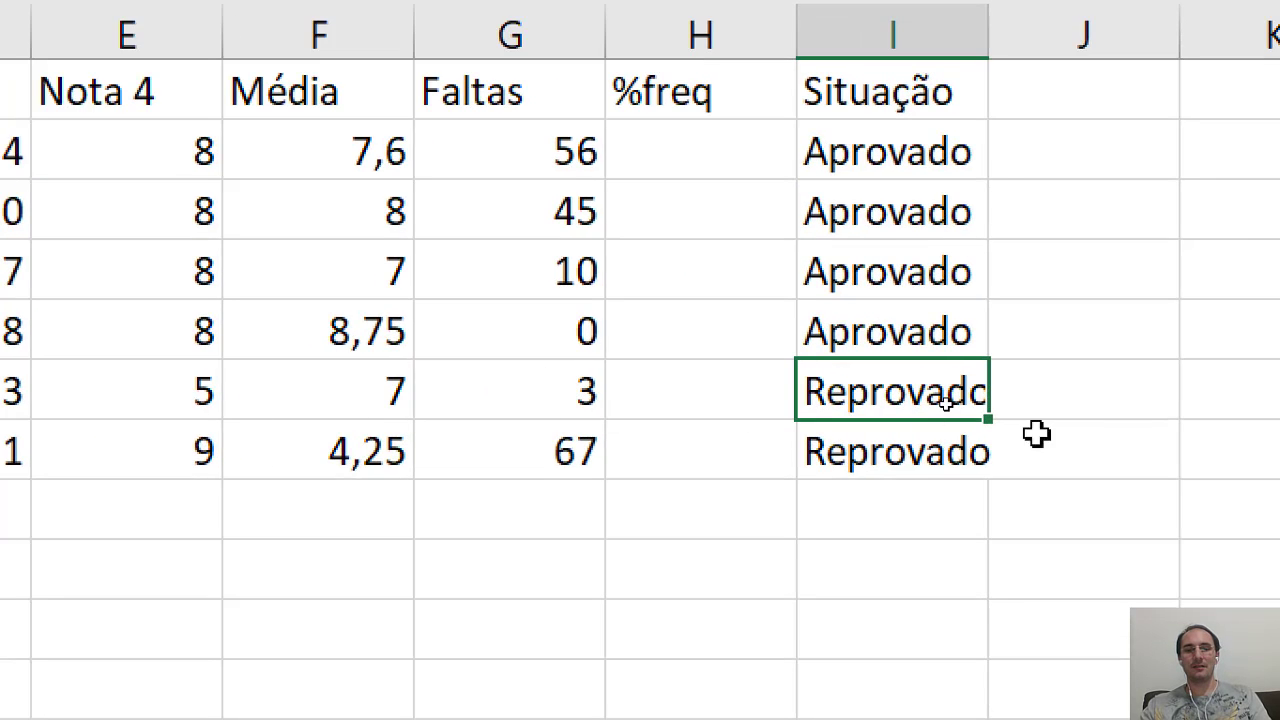
left_click(349, 403)
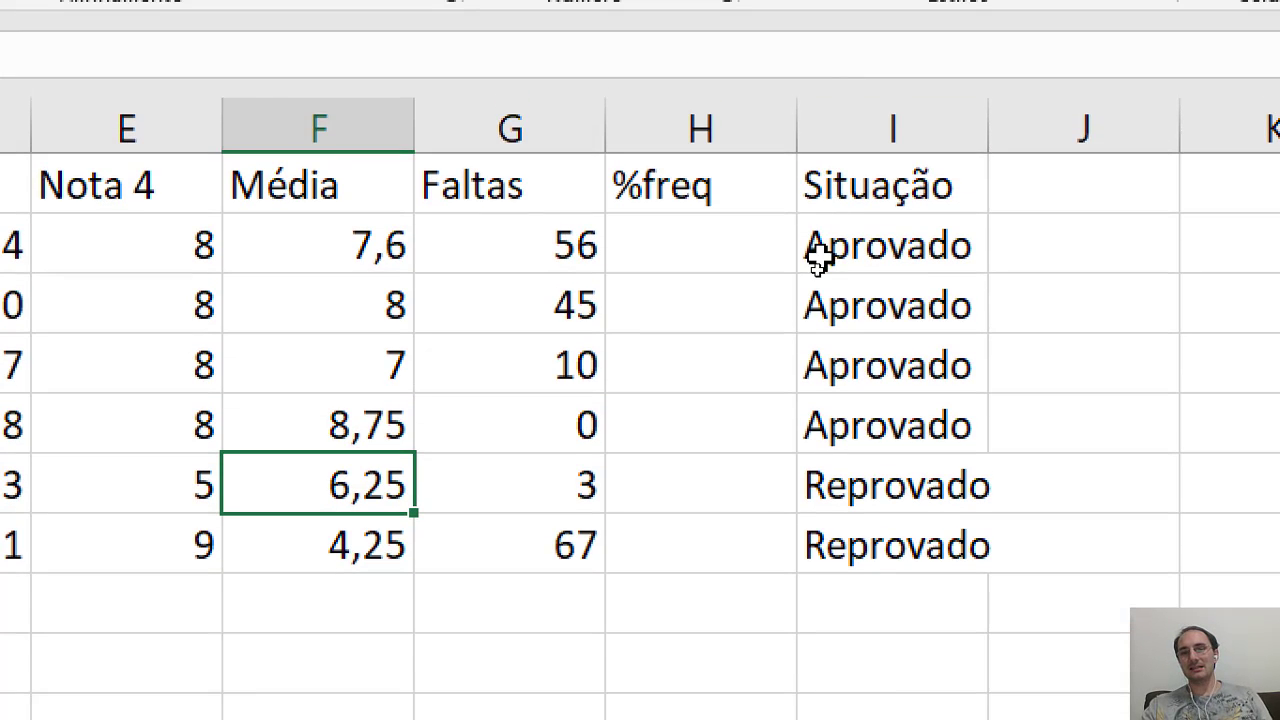
- Rename the header in I1 to "Situação Nota" and widen column I to fit it
left_click(876, 265)
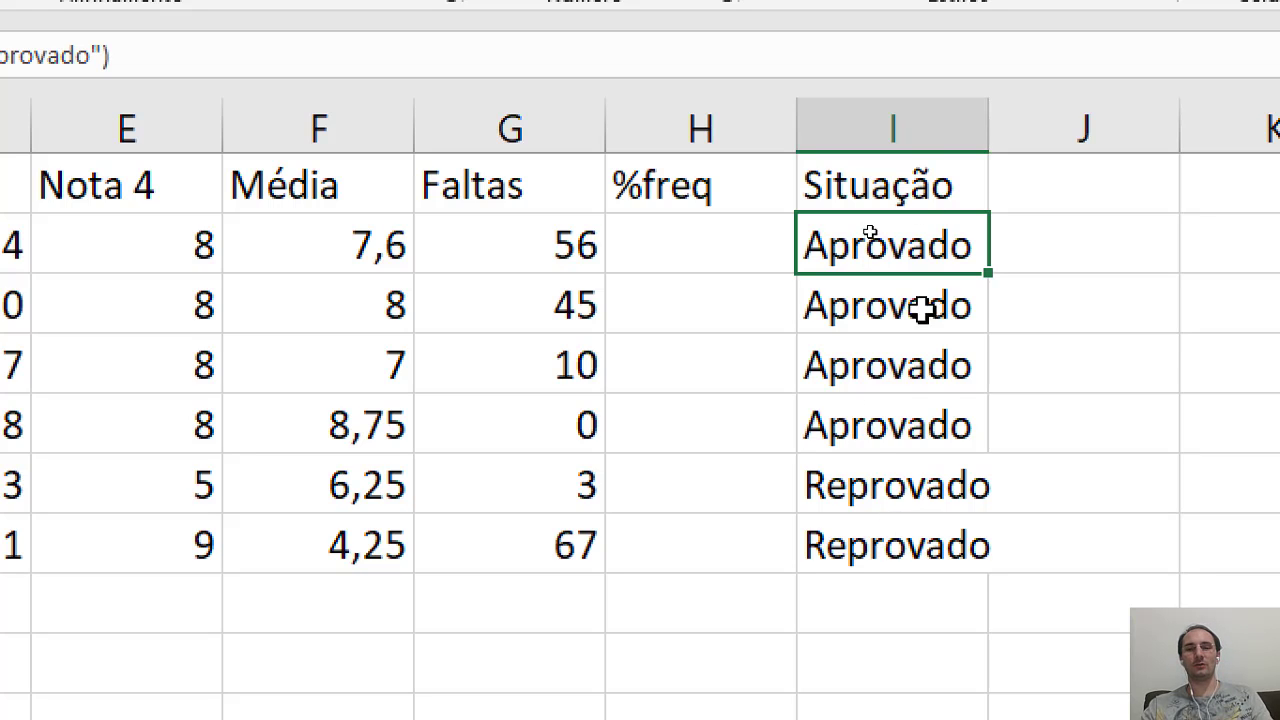
double_click(974, 172)
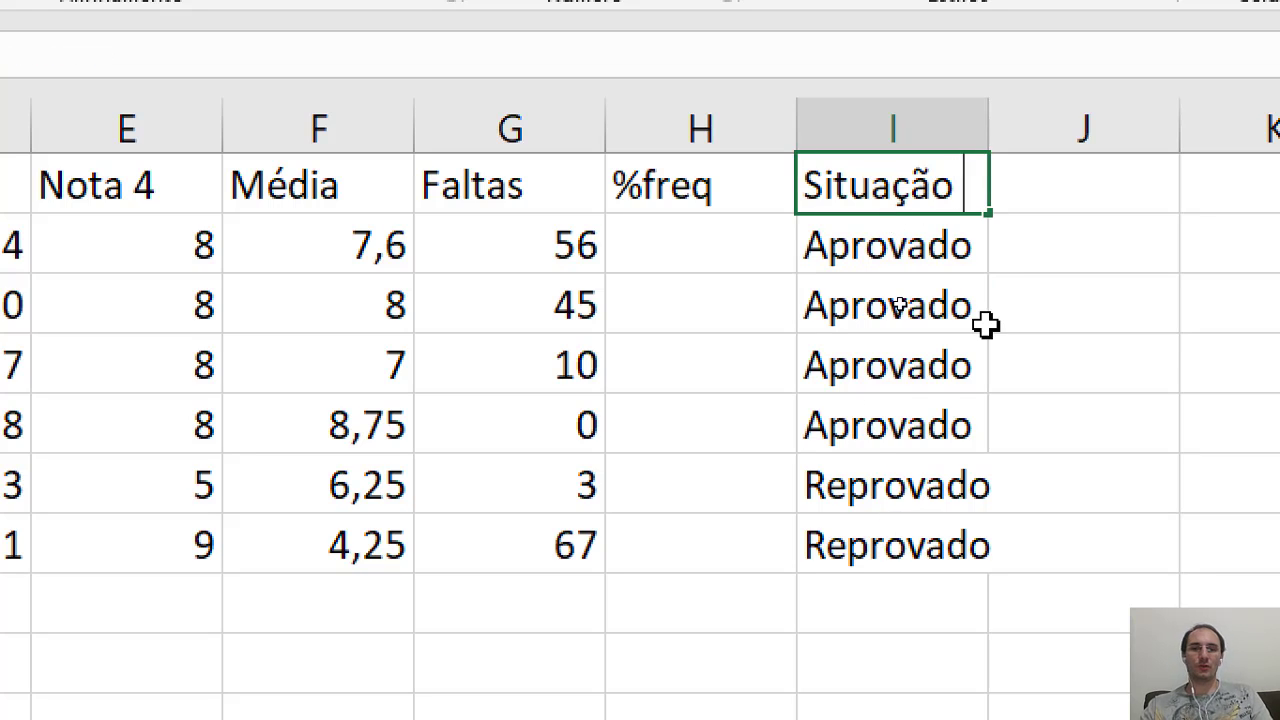
type("Nota")
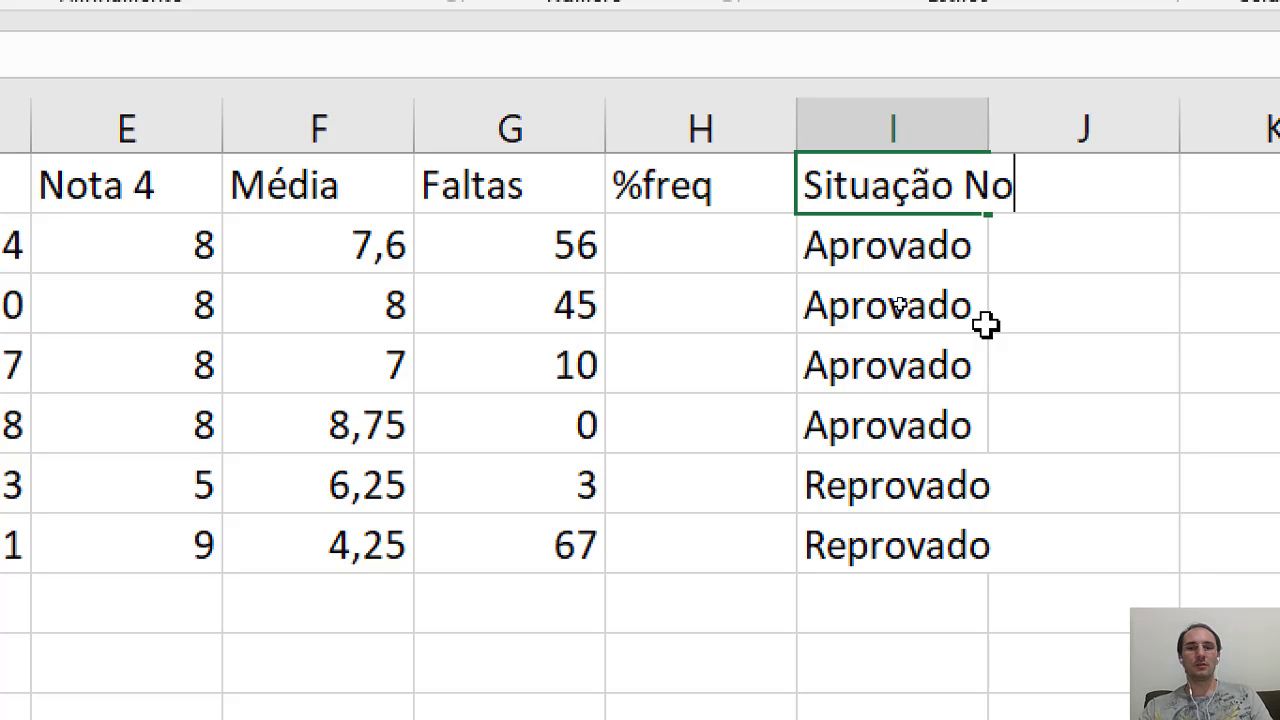
key("Return")
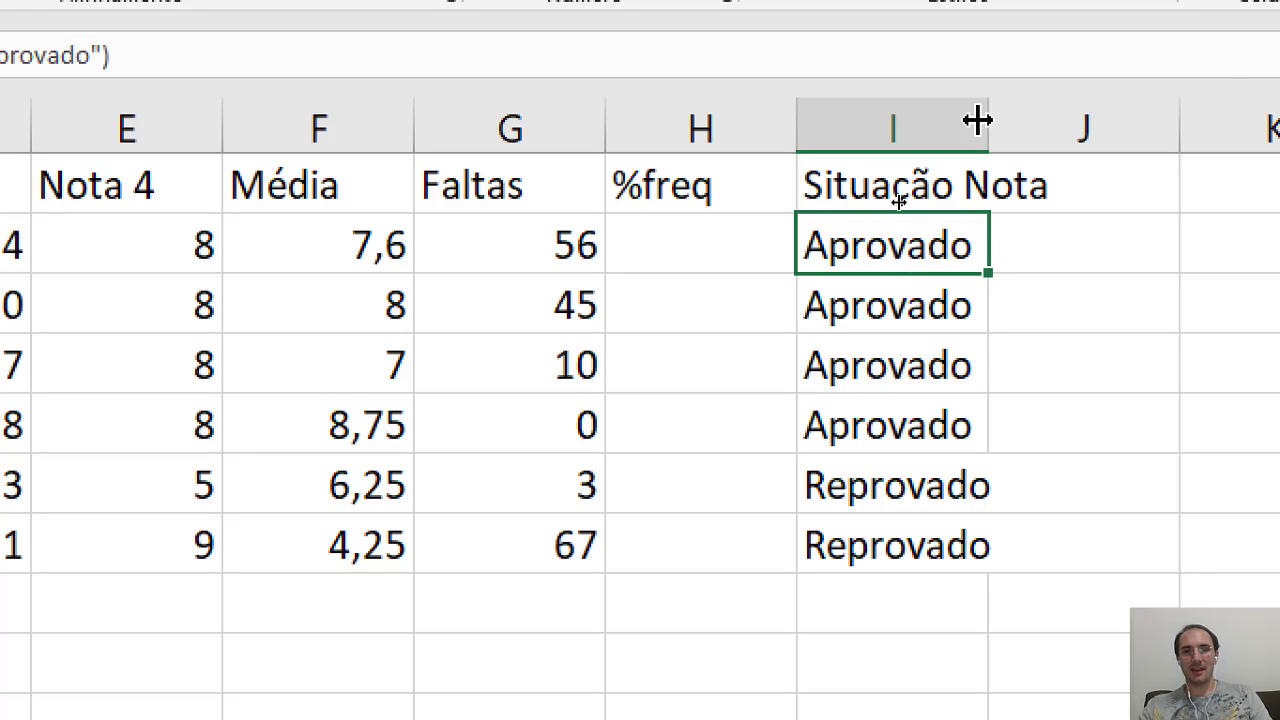
left_click_drag(988, 122, 1055, 128)
- Add the header "Situação Falta" in J1 and widen column J to fit it
scroll(1117, 194, "right", 2)
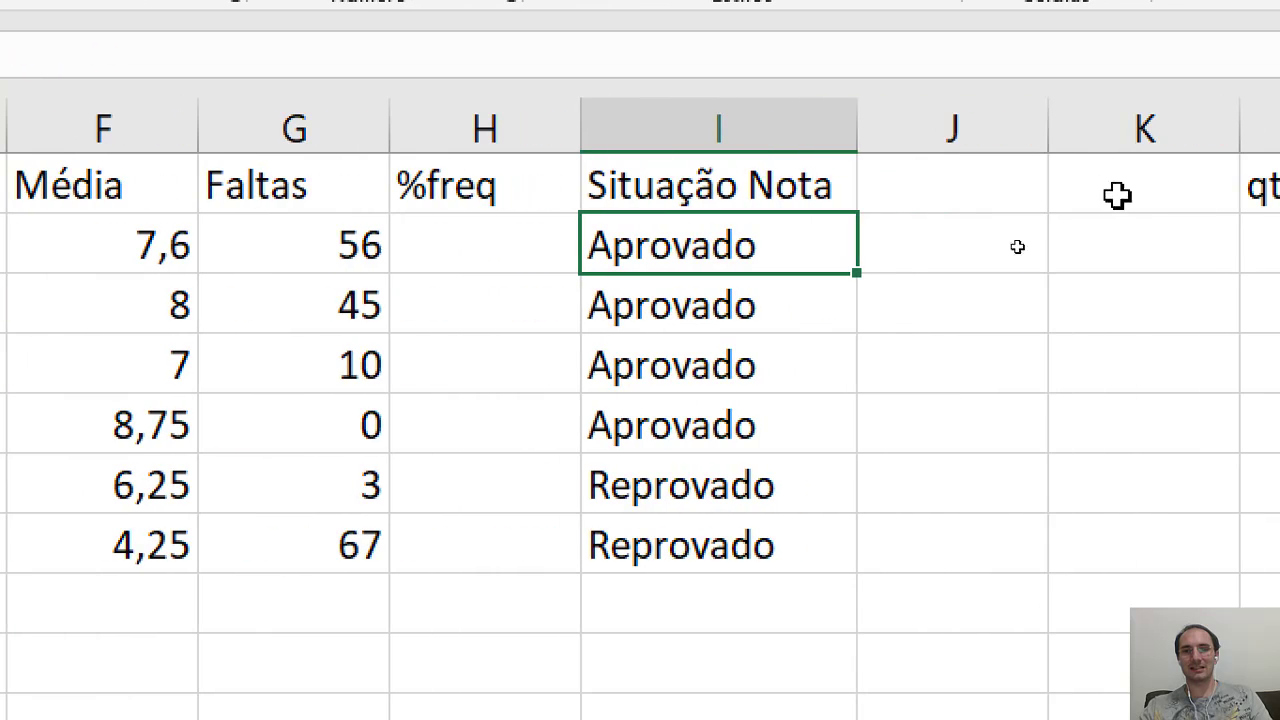
left_click(937, 180)
type("Situação Falta")
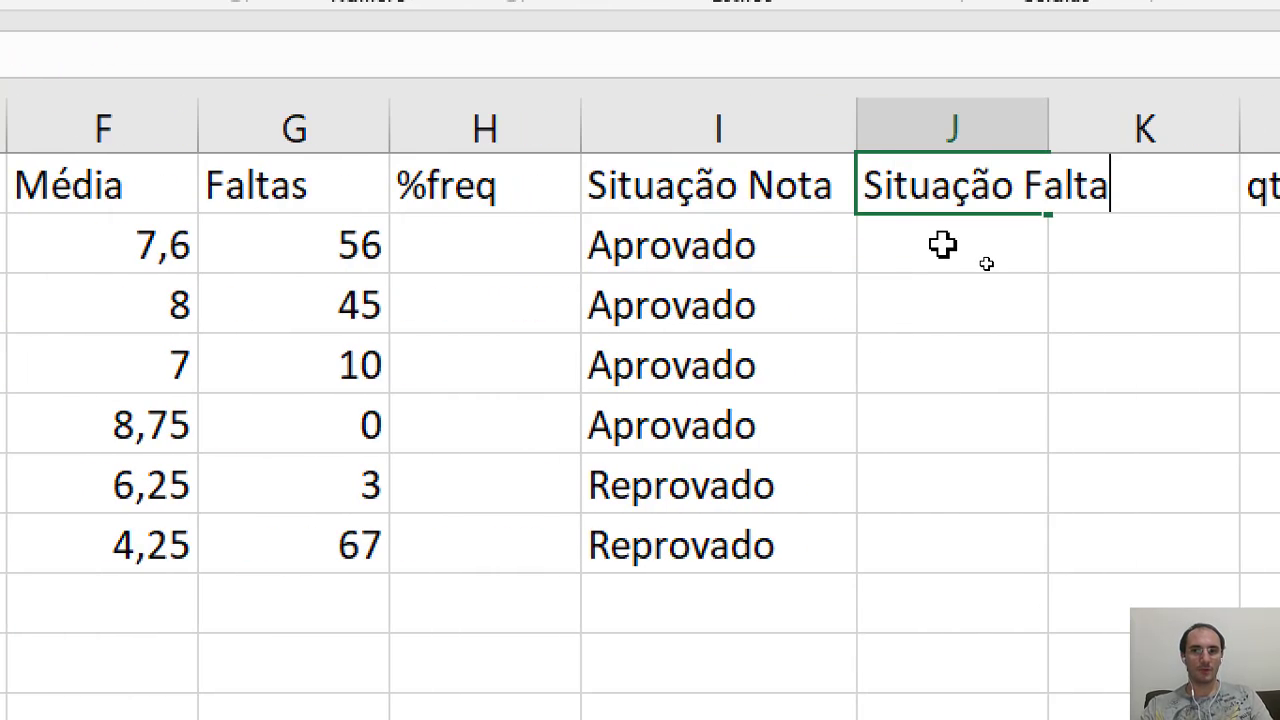
key("Return")
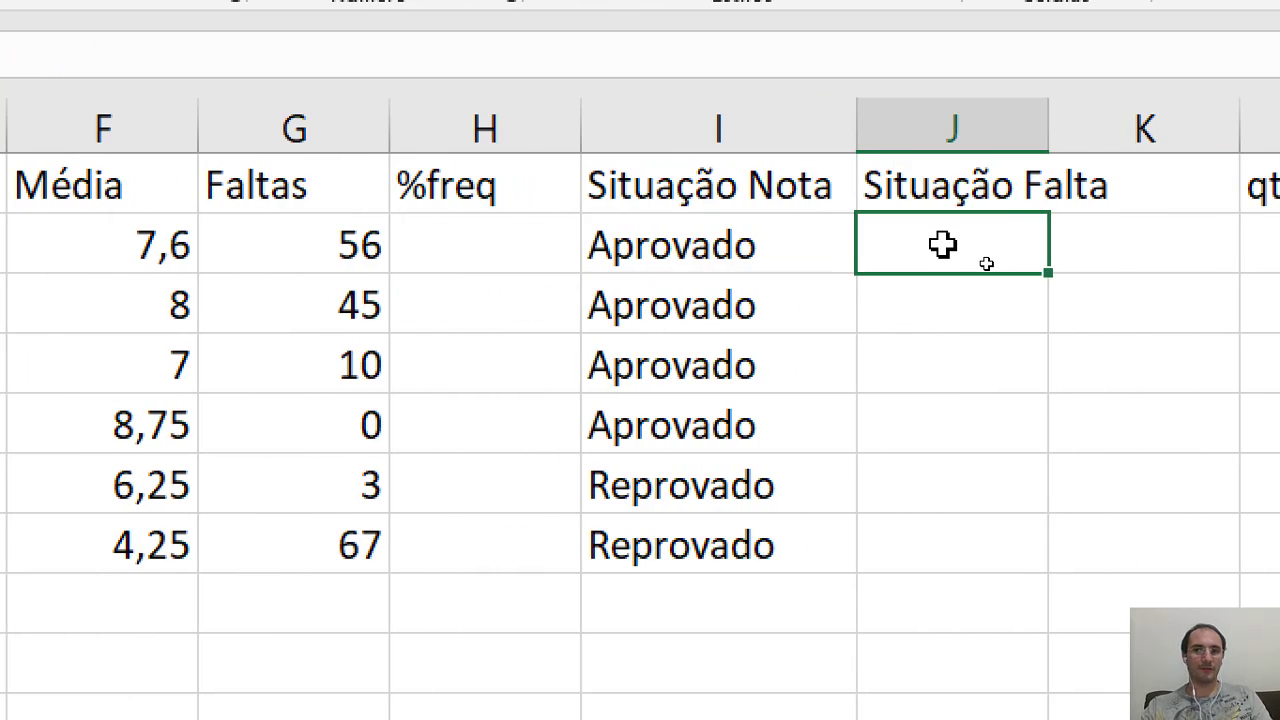
double_click(1047, 123)
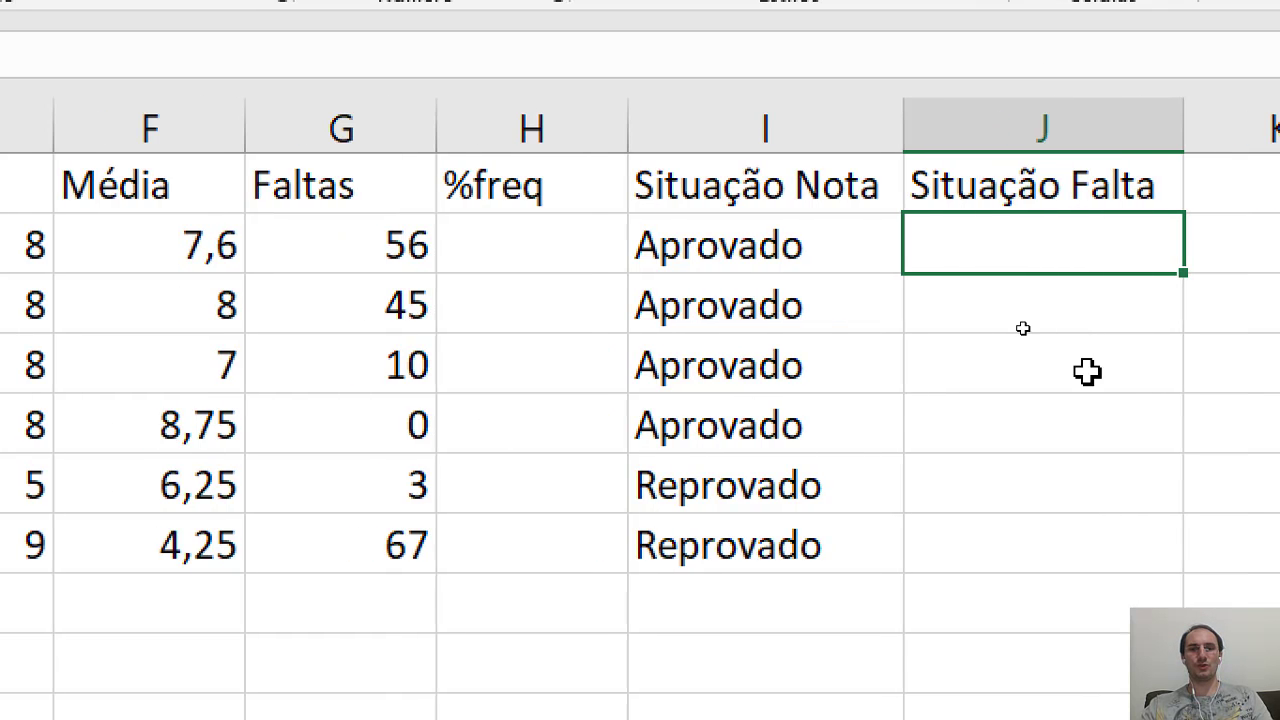
- Enter the formula =G2/L2 in H2 to divide the first student's absences by the number of classes
left_click(512, 292)
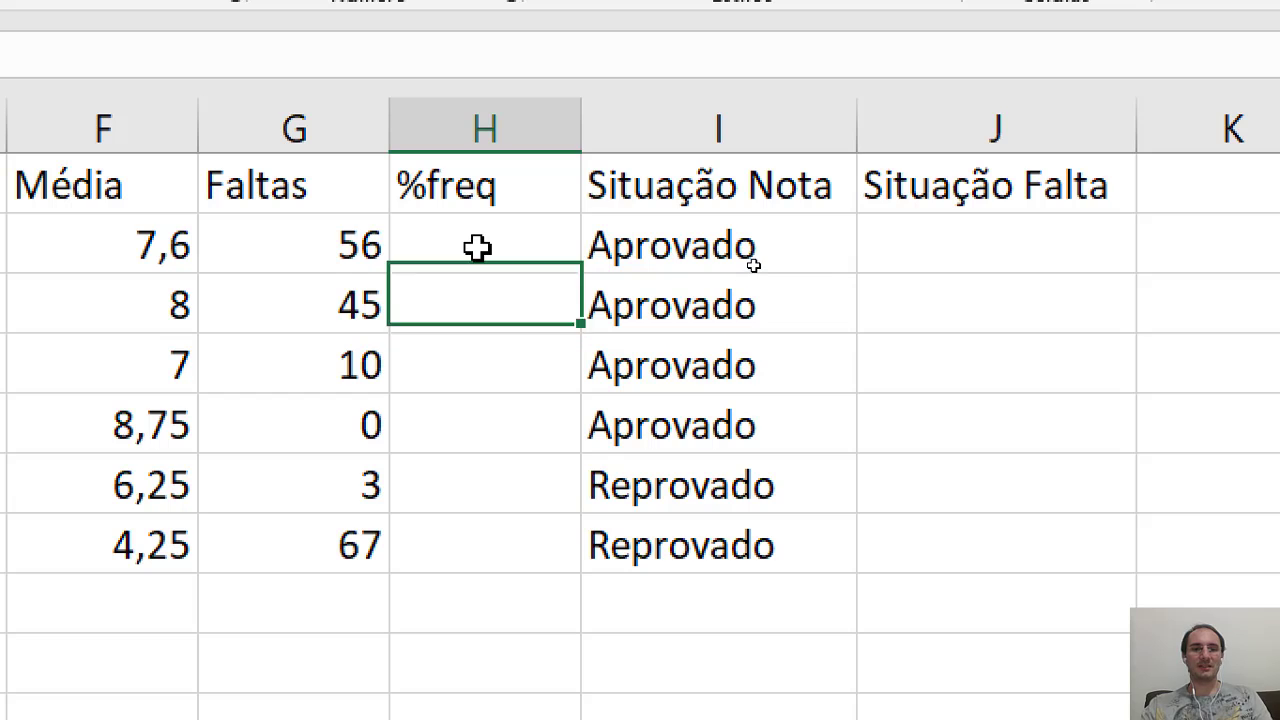
left_click(477, 249)
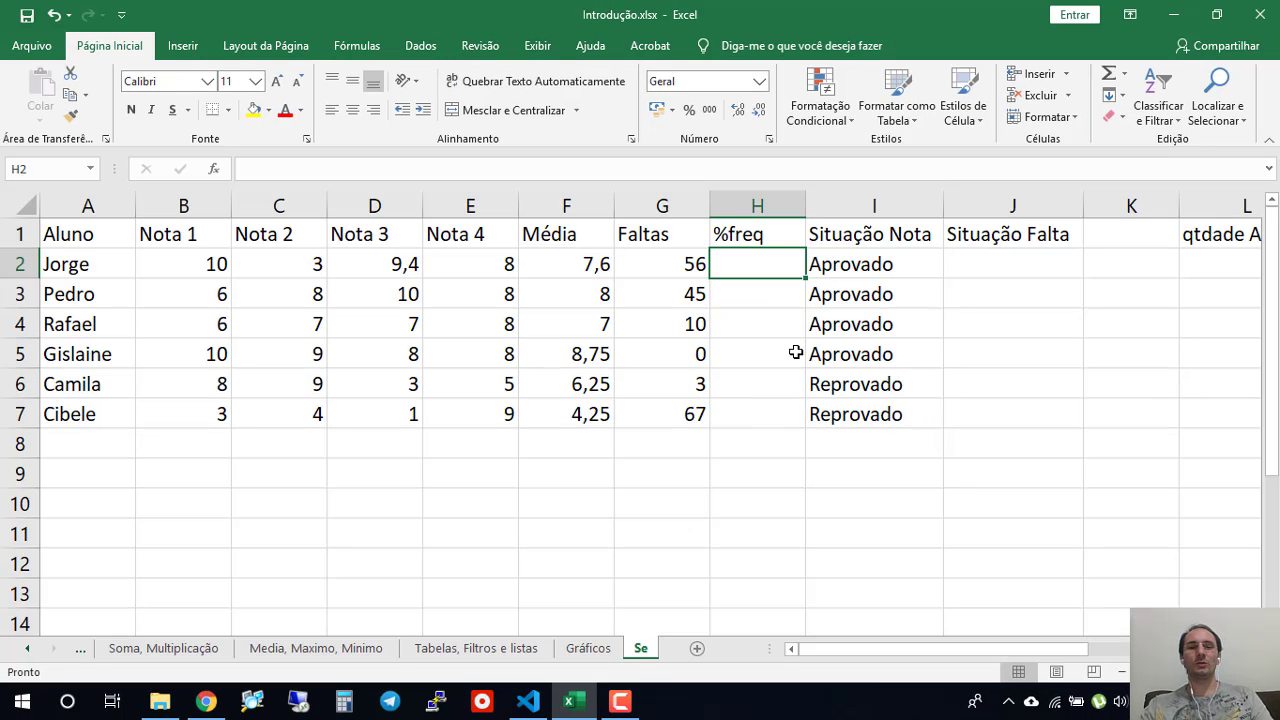
left_click(697, 276)
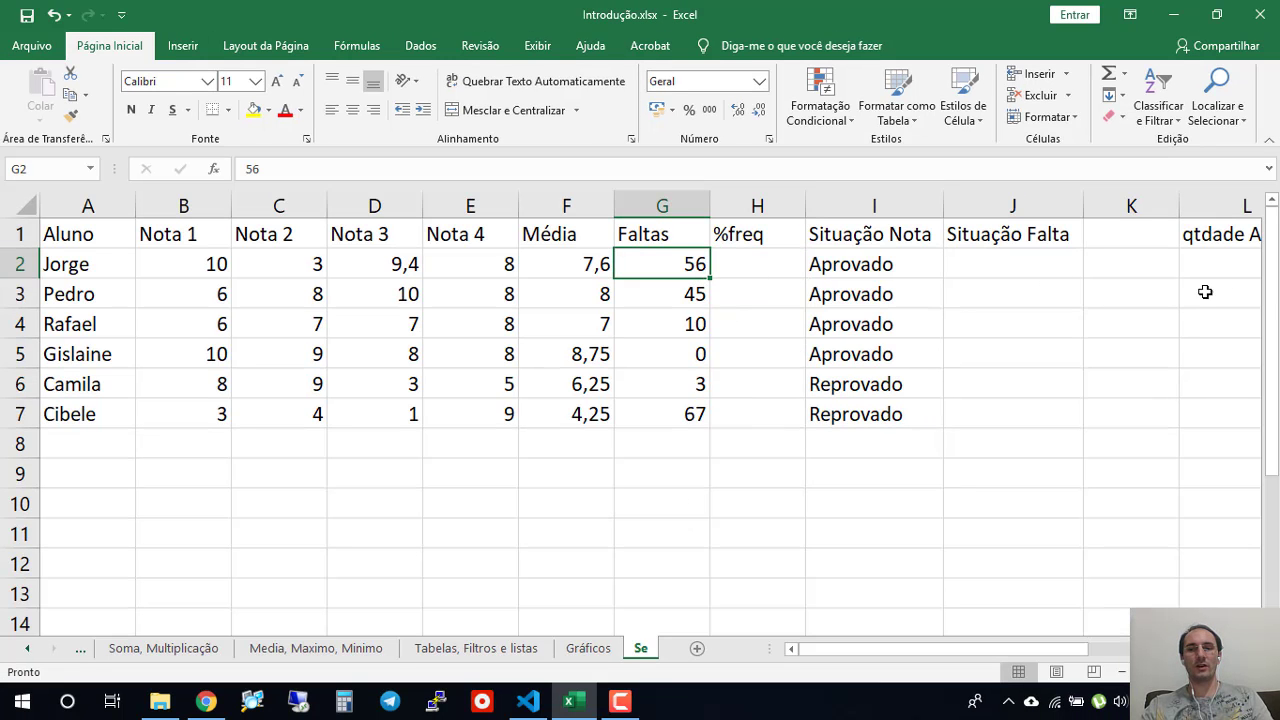
left_click_drag(1009, 648, 1060, 650)
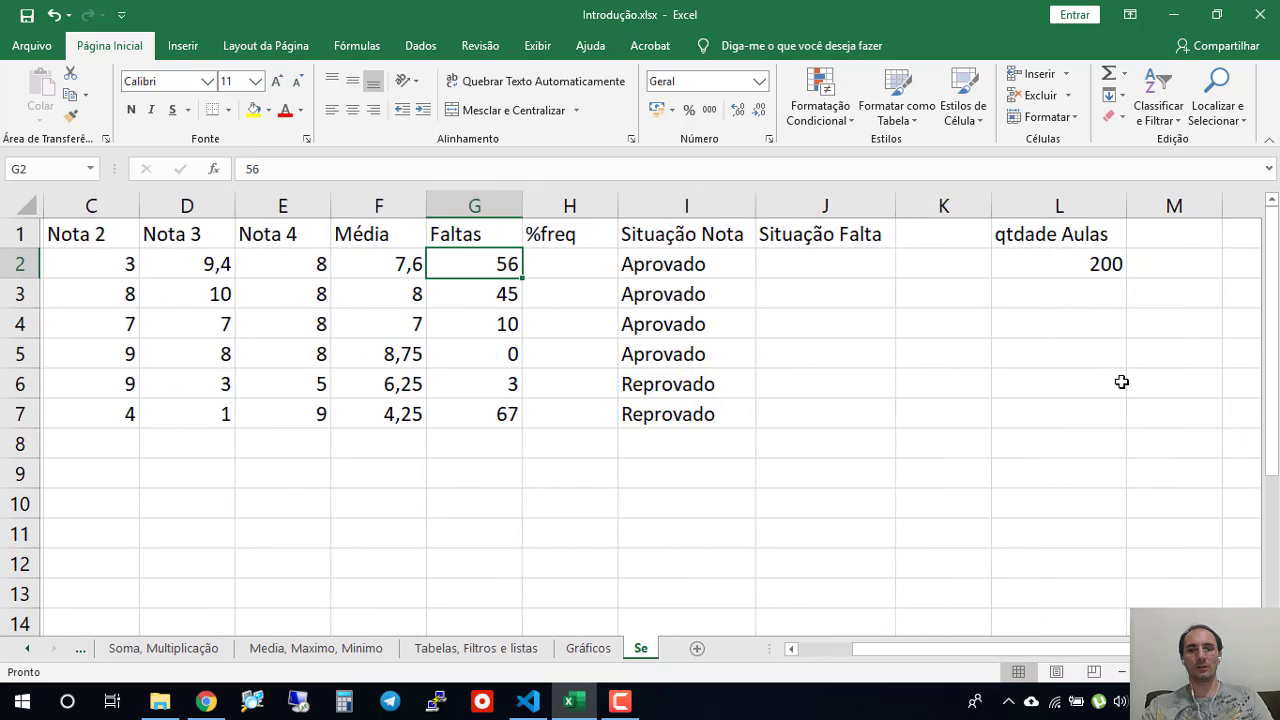
left_click(1086, 271)
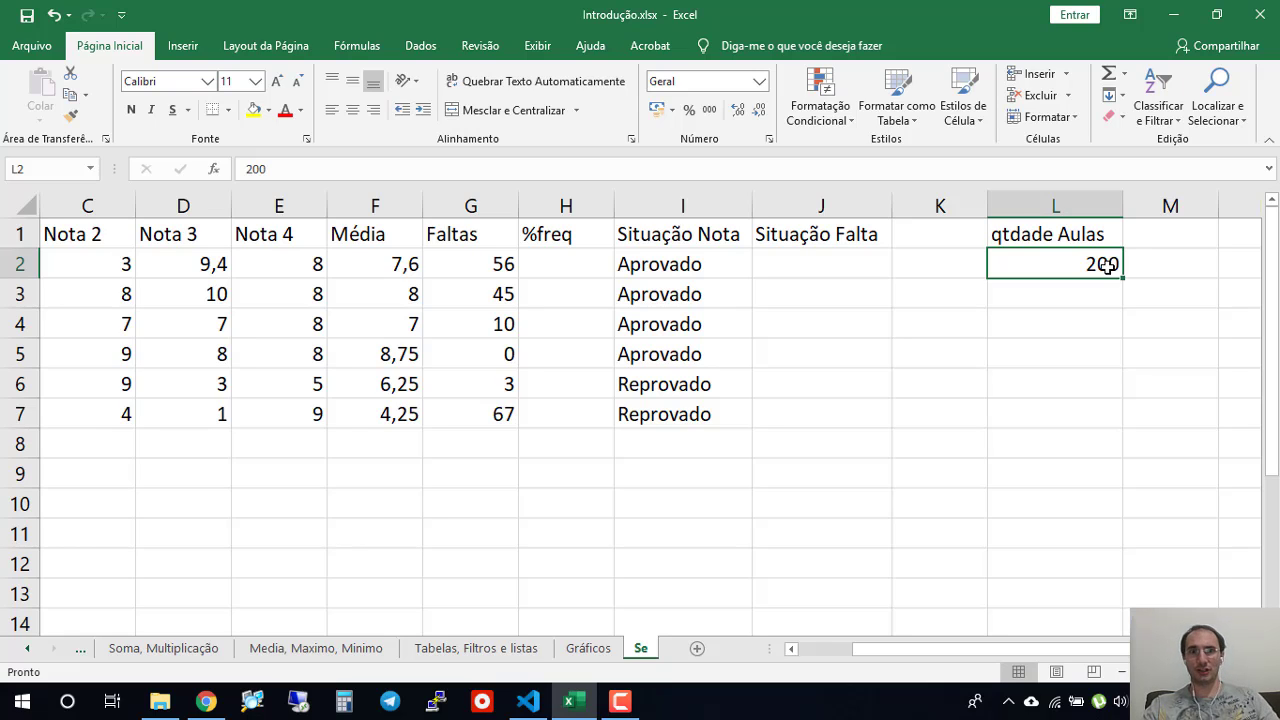
left_click(478, 263)
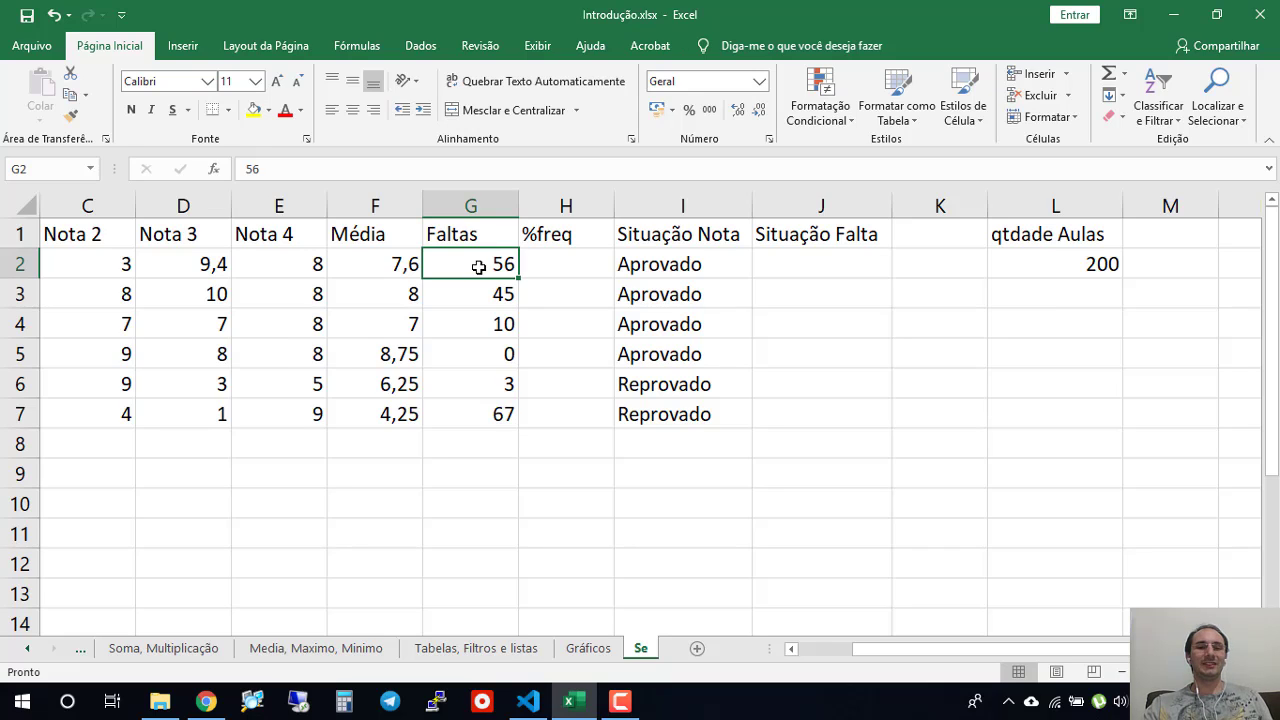
left_click(561, 265)
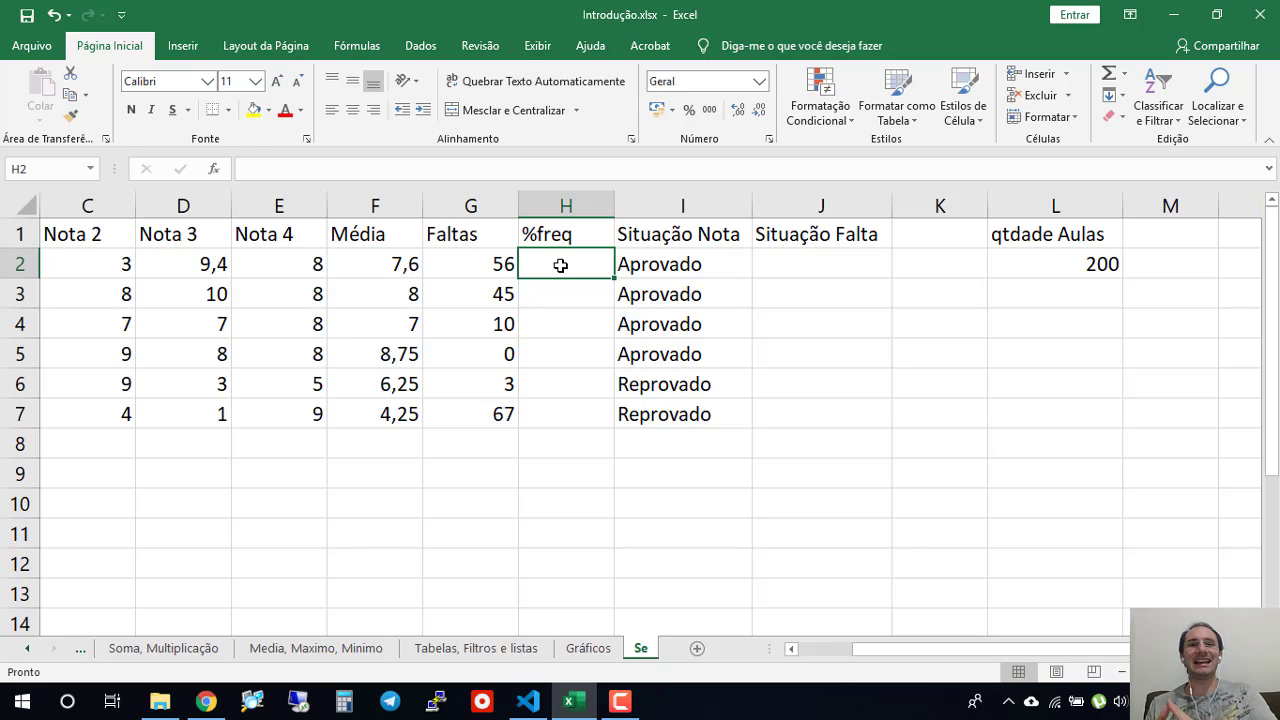
type("=")
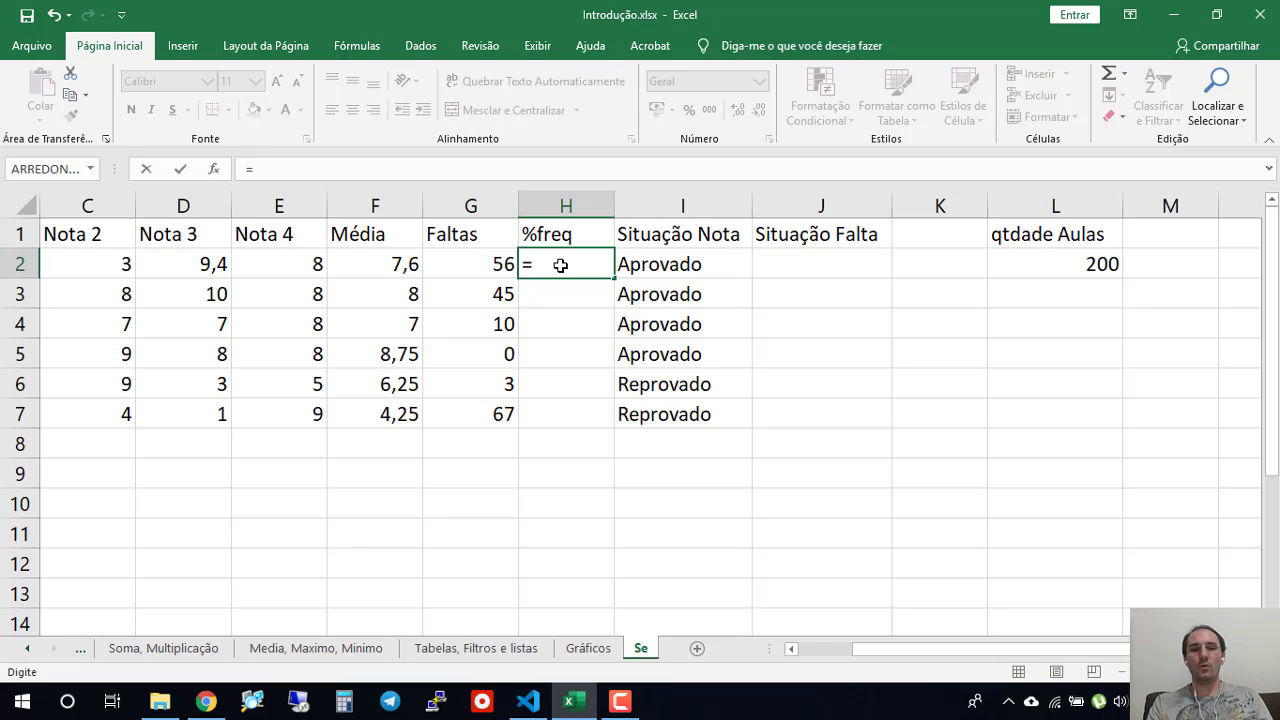
left_click(466, 268)
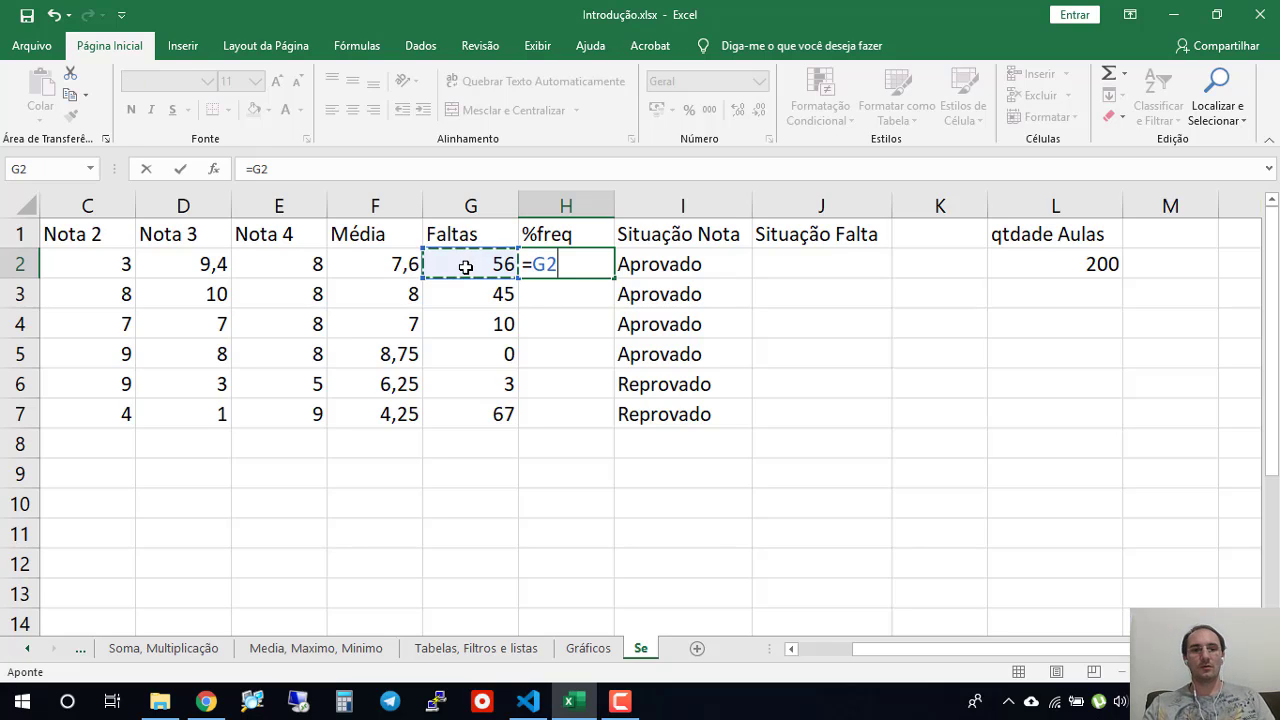
type("/")
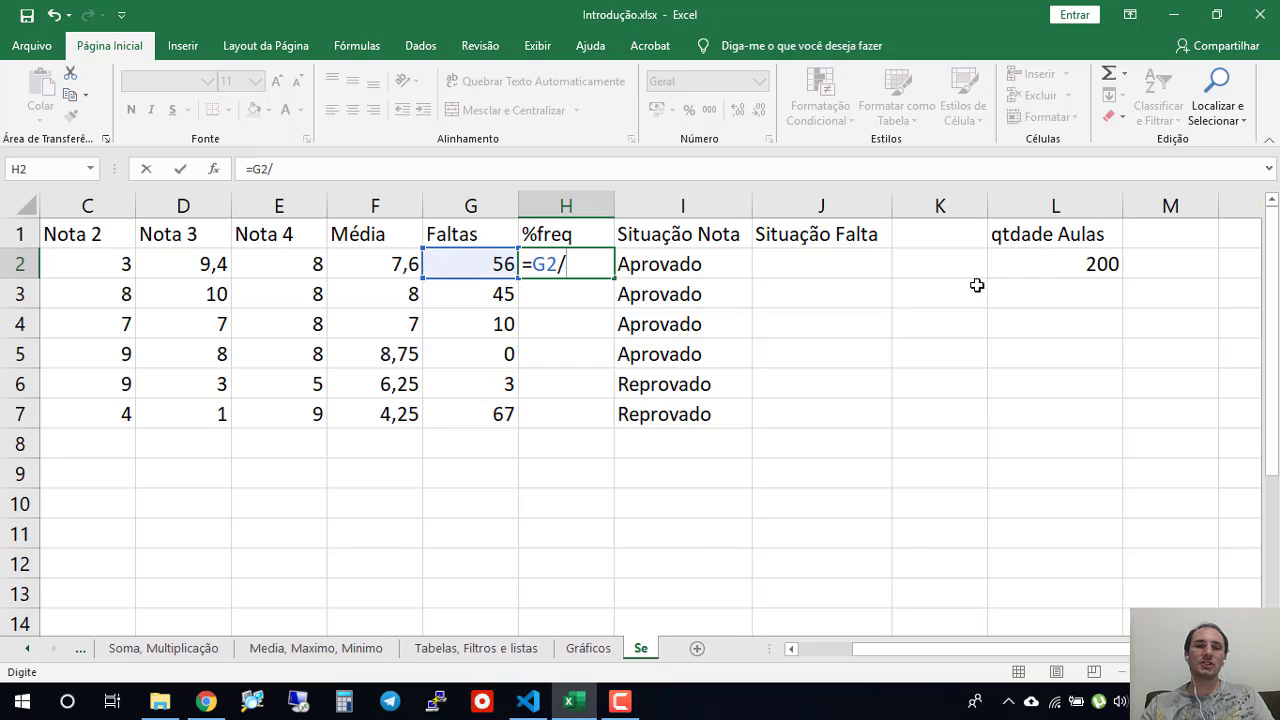
left_click(1040, 267)
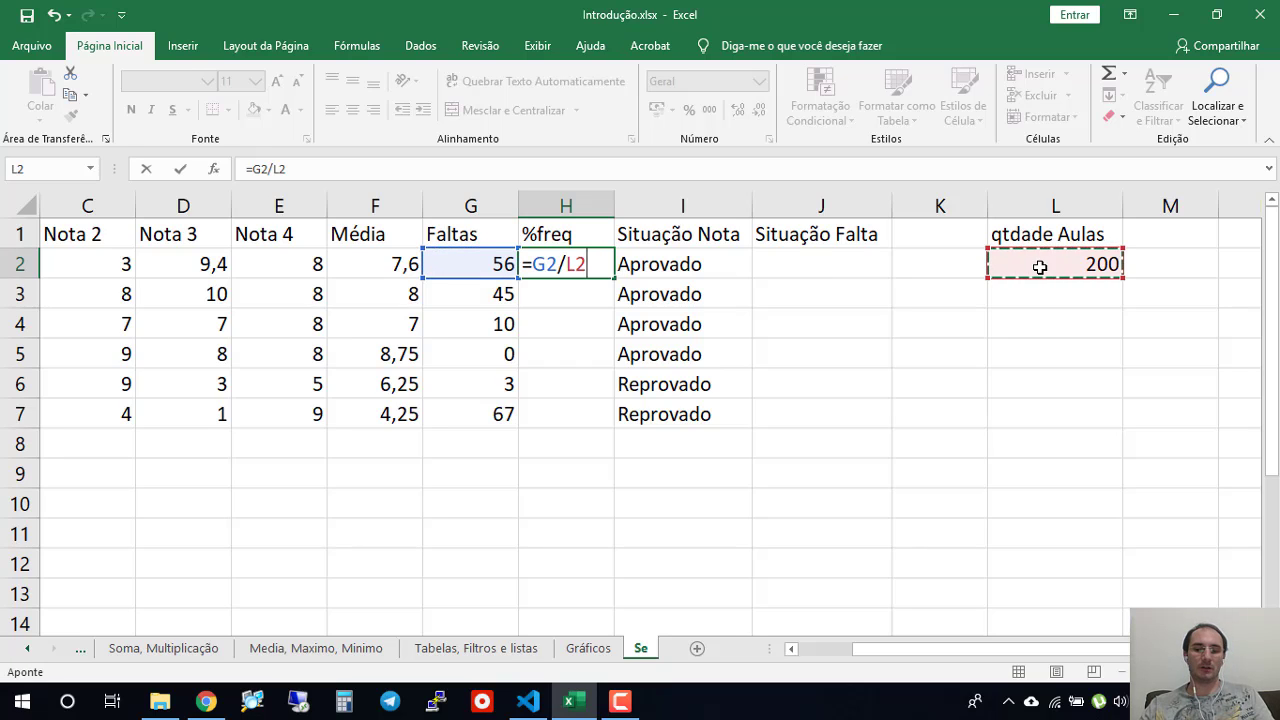
key("Return")
key("Up")
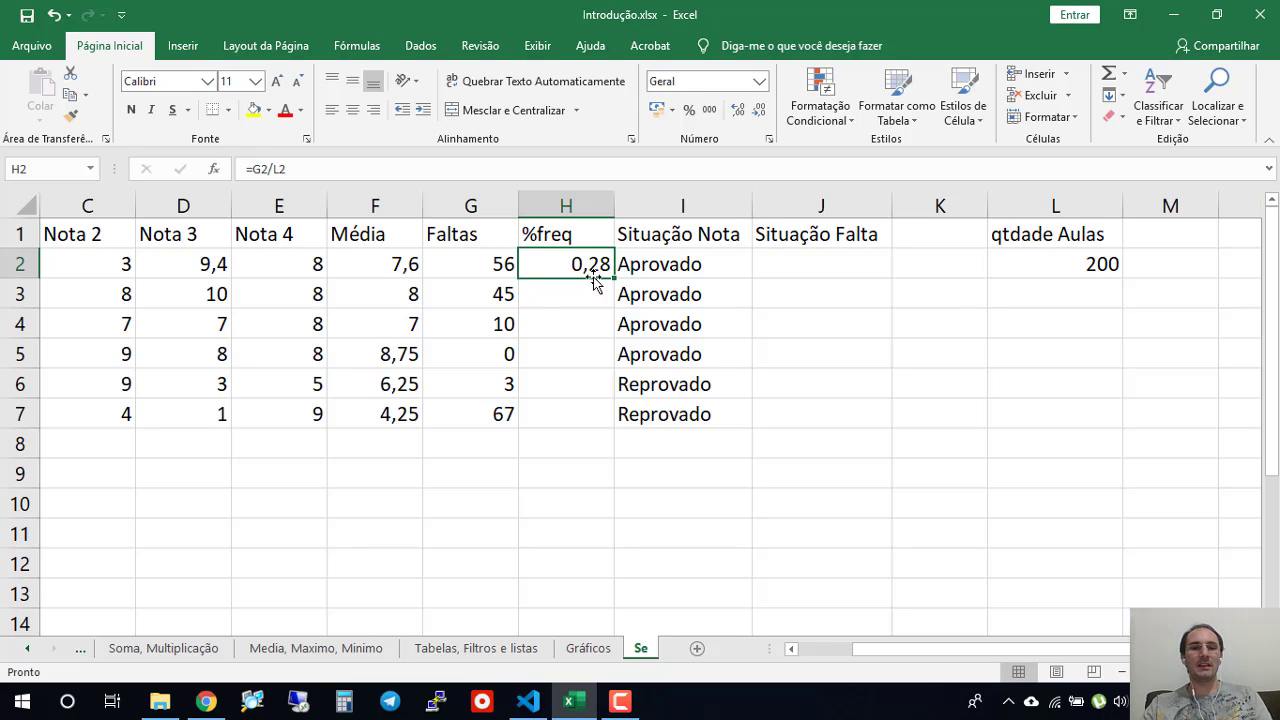
- Multiply the %freq formula in H2 by 100 so that it reads =G2/L2*100
left_click(400, 167)
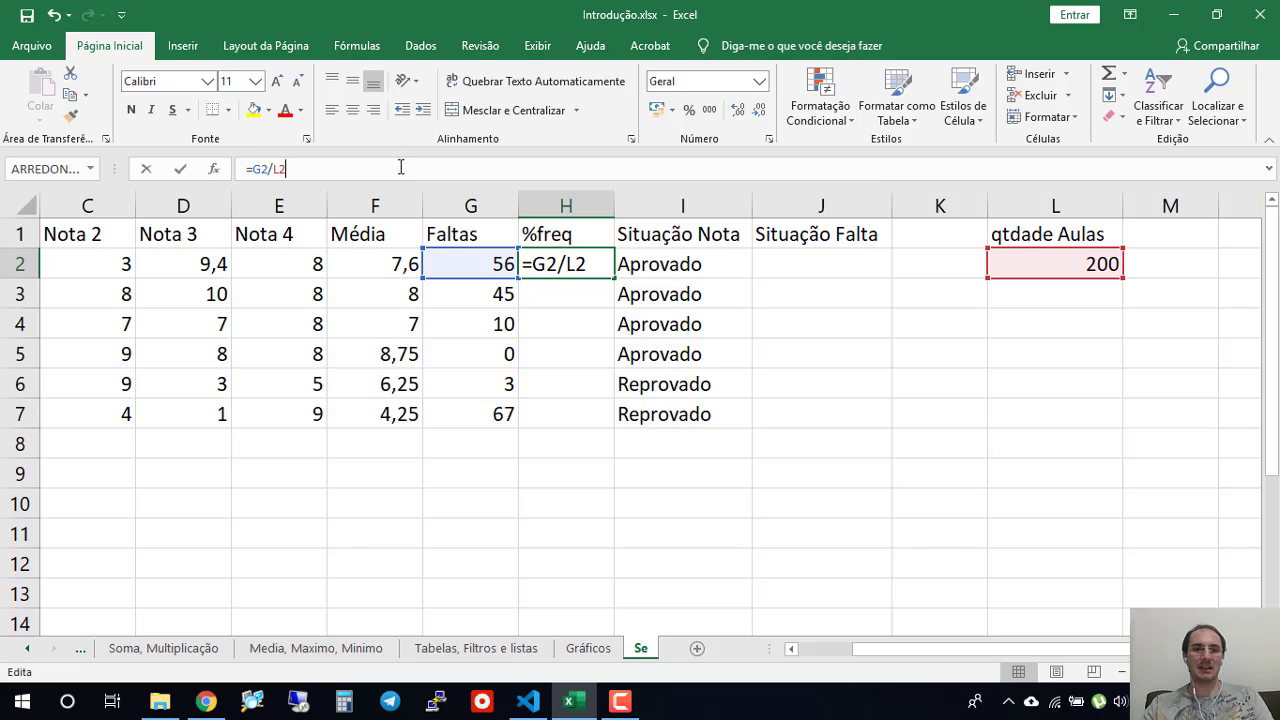
type("*100")
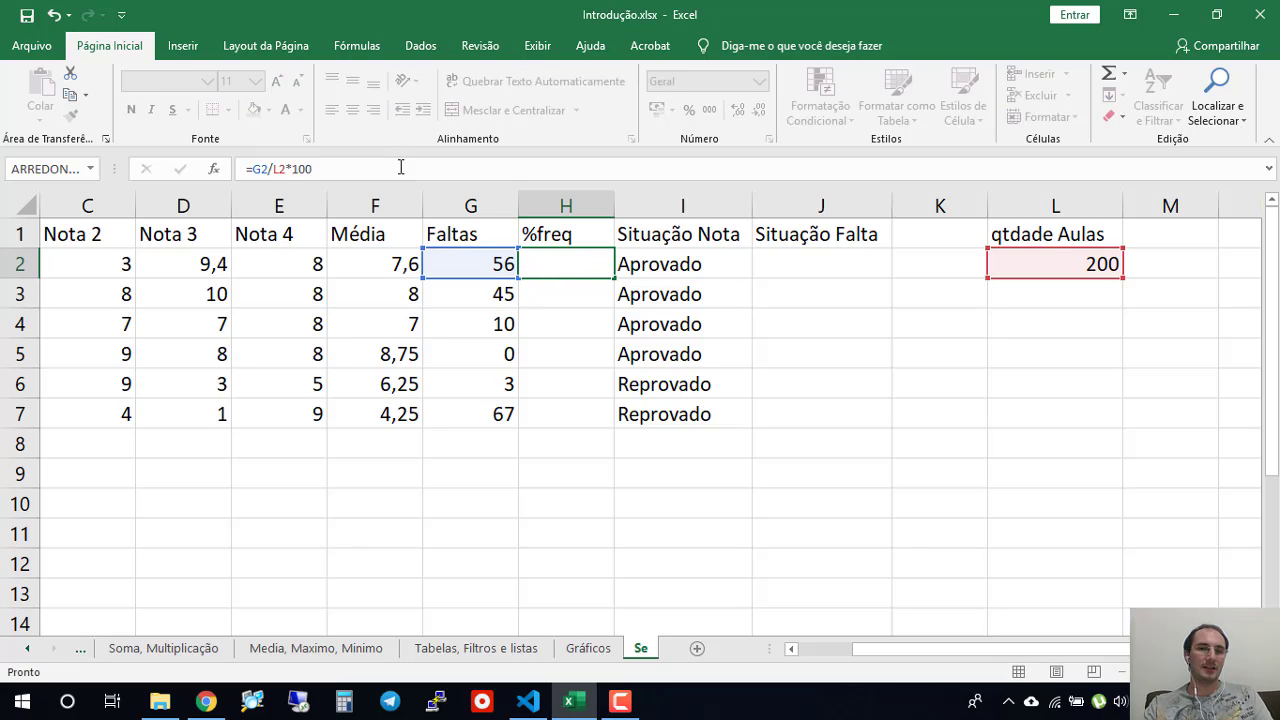
key("Return")
left_click(597, 272)
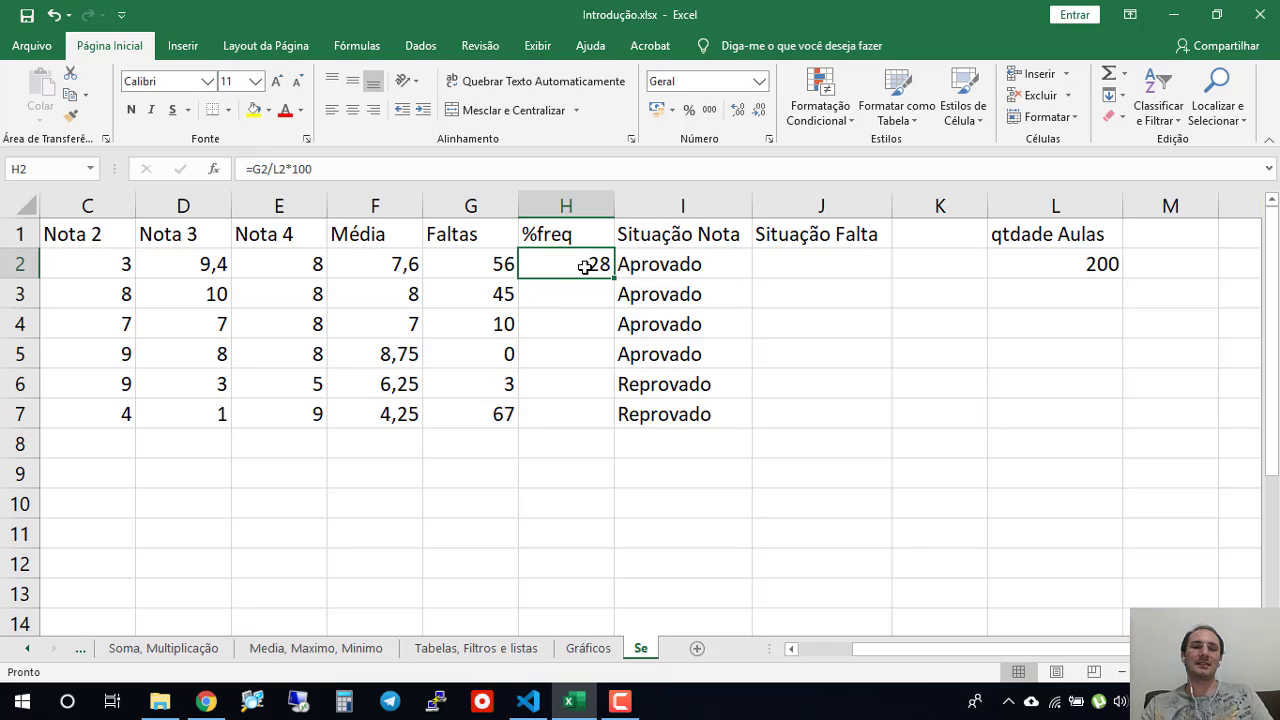
- Change the %freq formula in H2 to =100-(G2/L2*100) to calculate attendance instead of absence
double_click(585, 266)
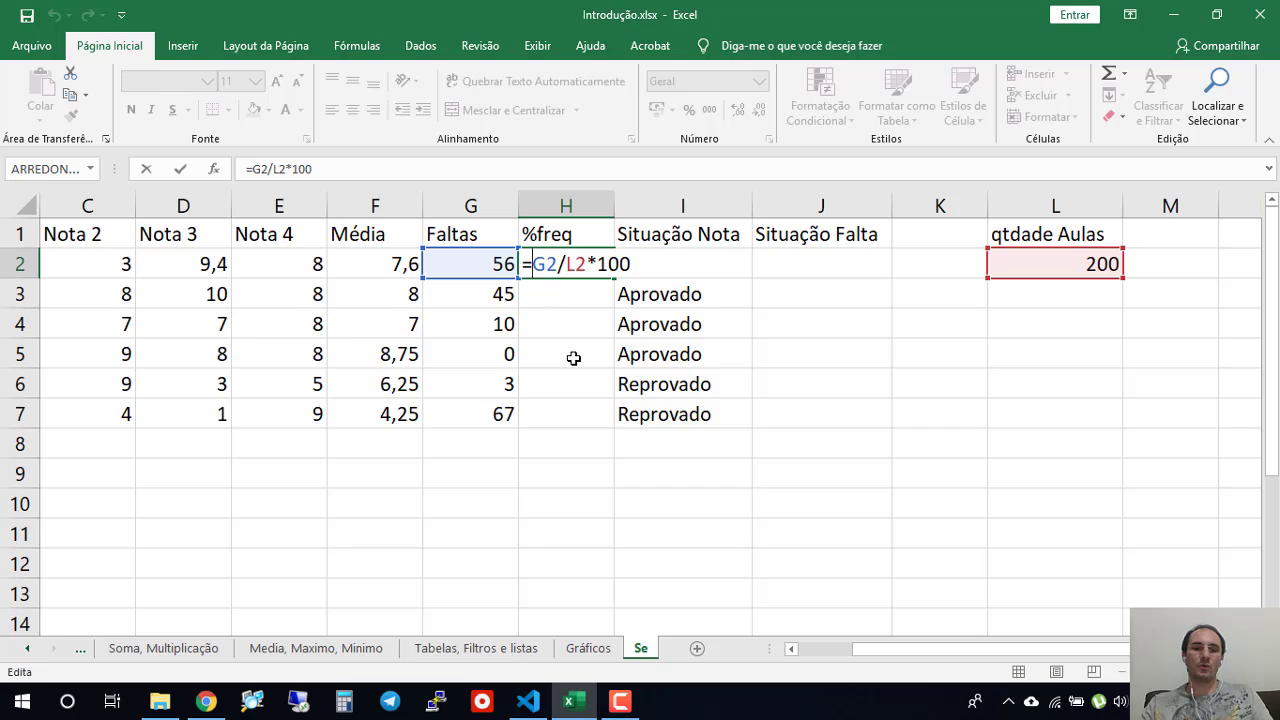
type("100(")
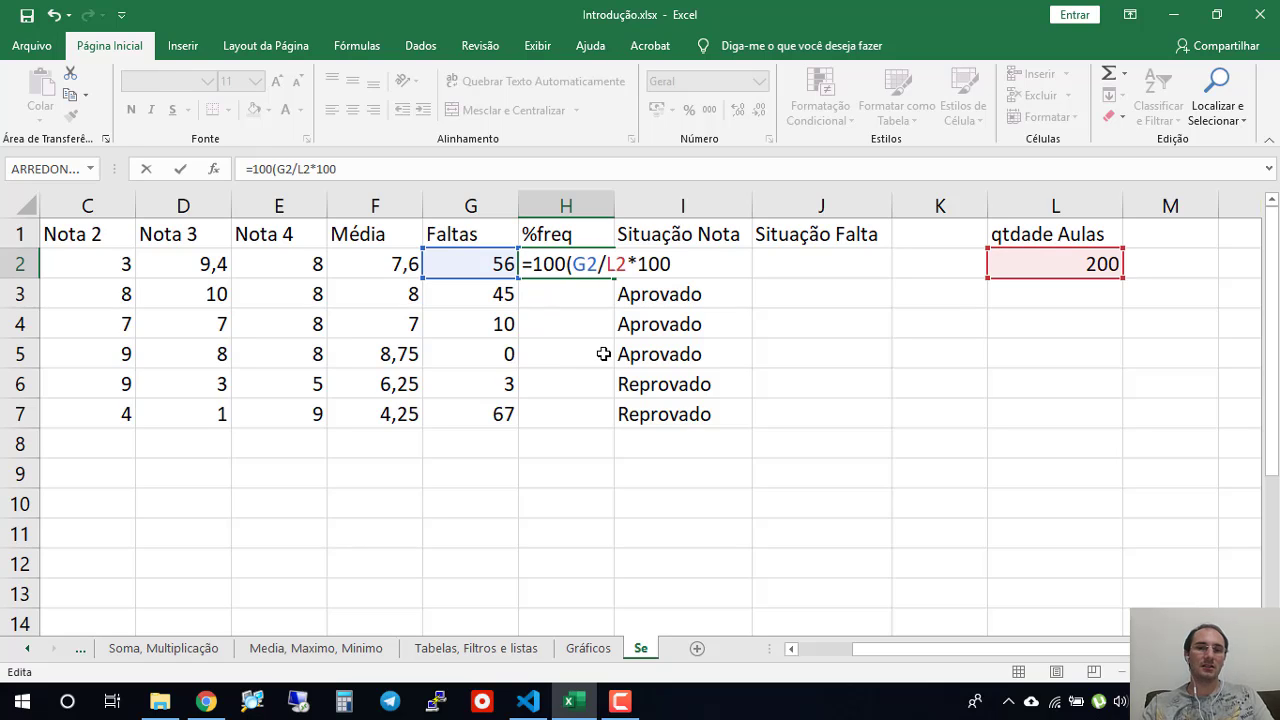
key("Left")
type("-")
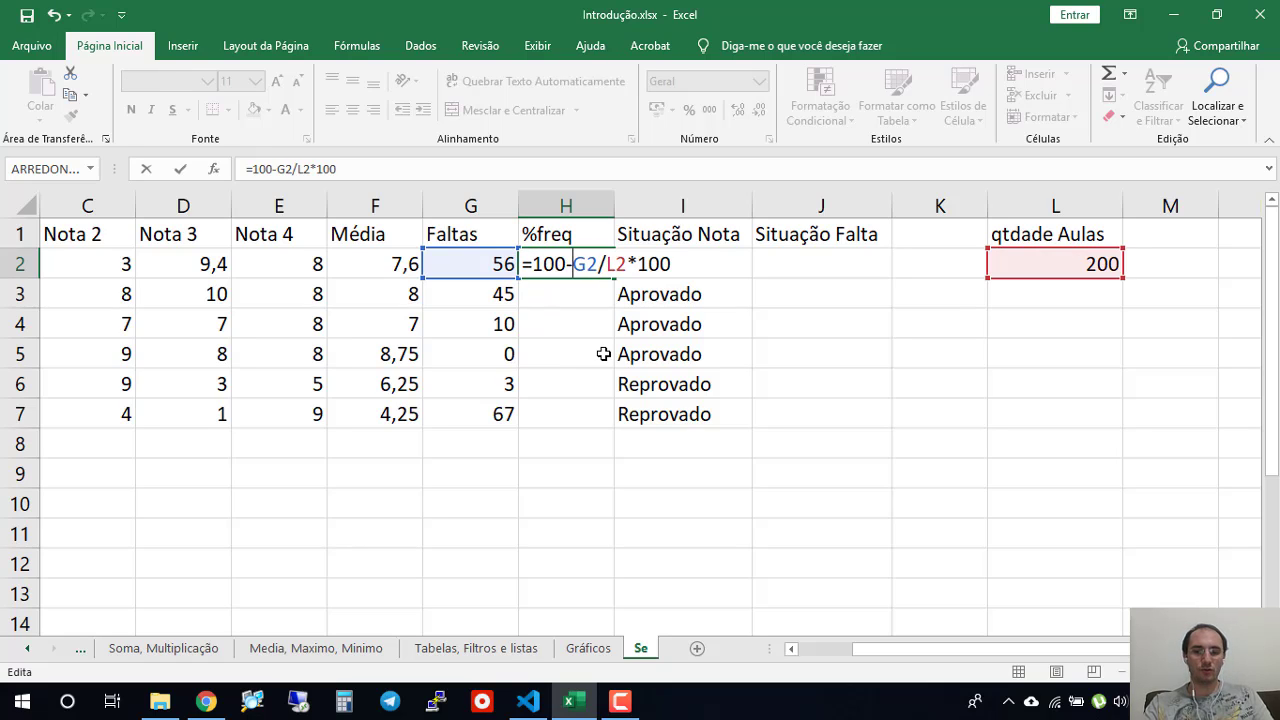
left_click(693, 268)
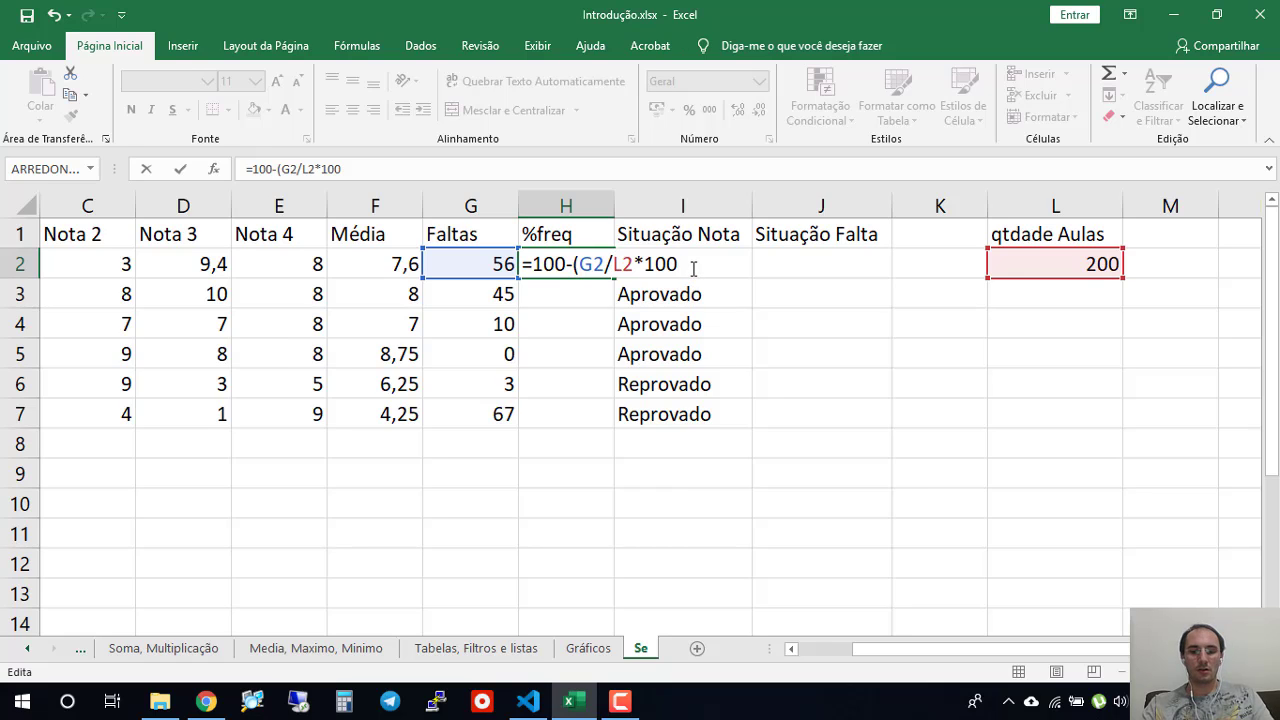
type(")")
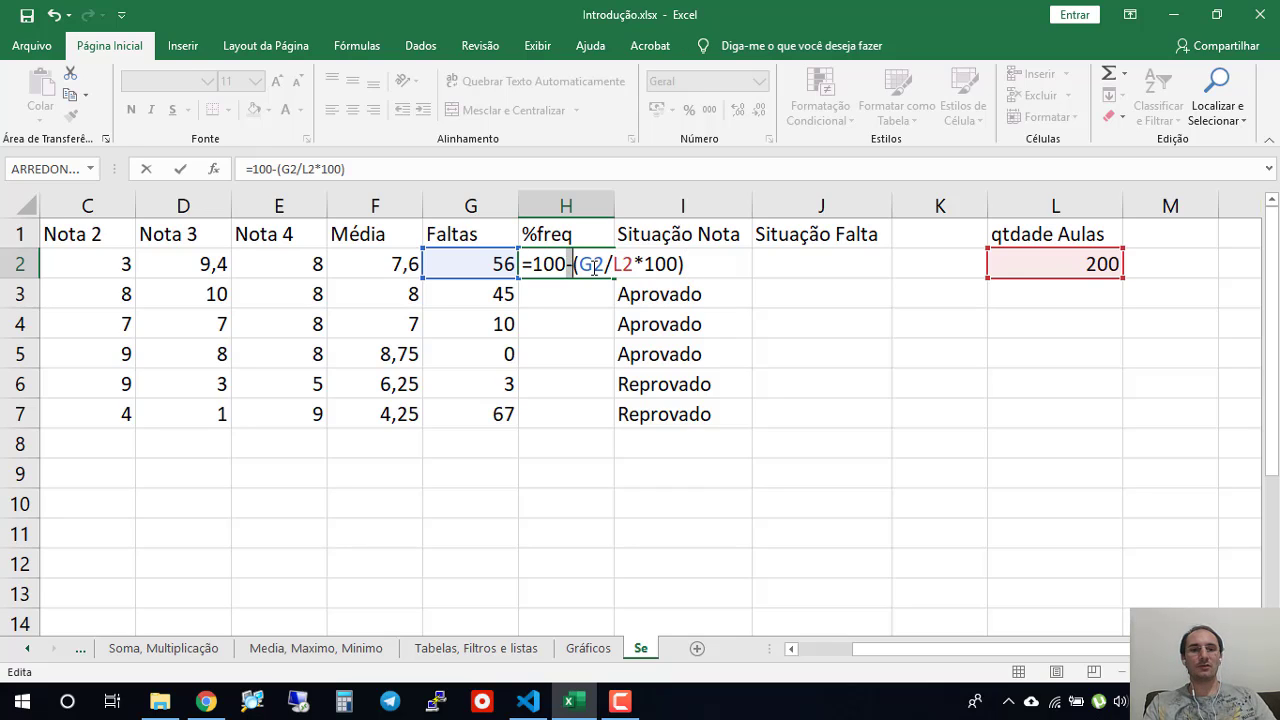
left_click_drag(575, 264, 679, 264)
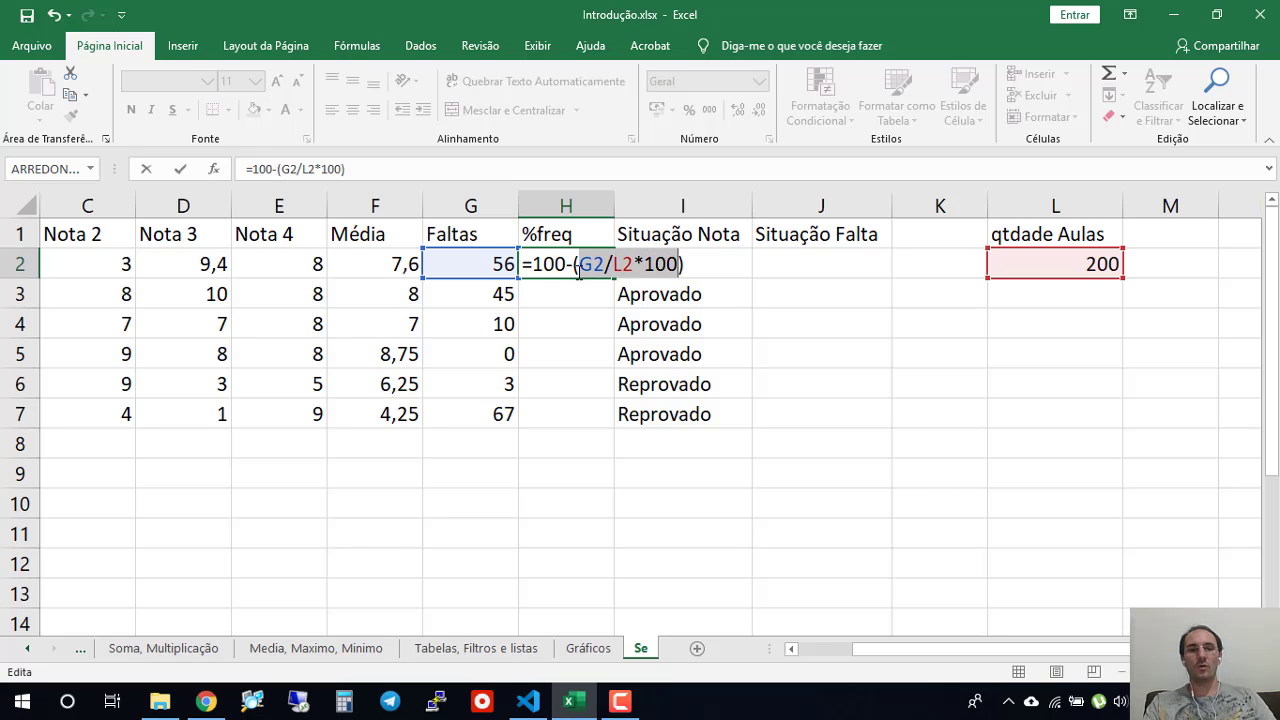
key("Return")
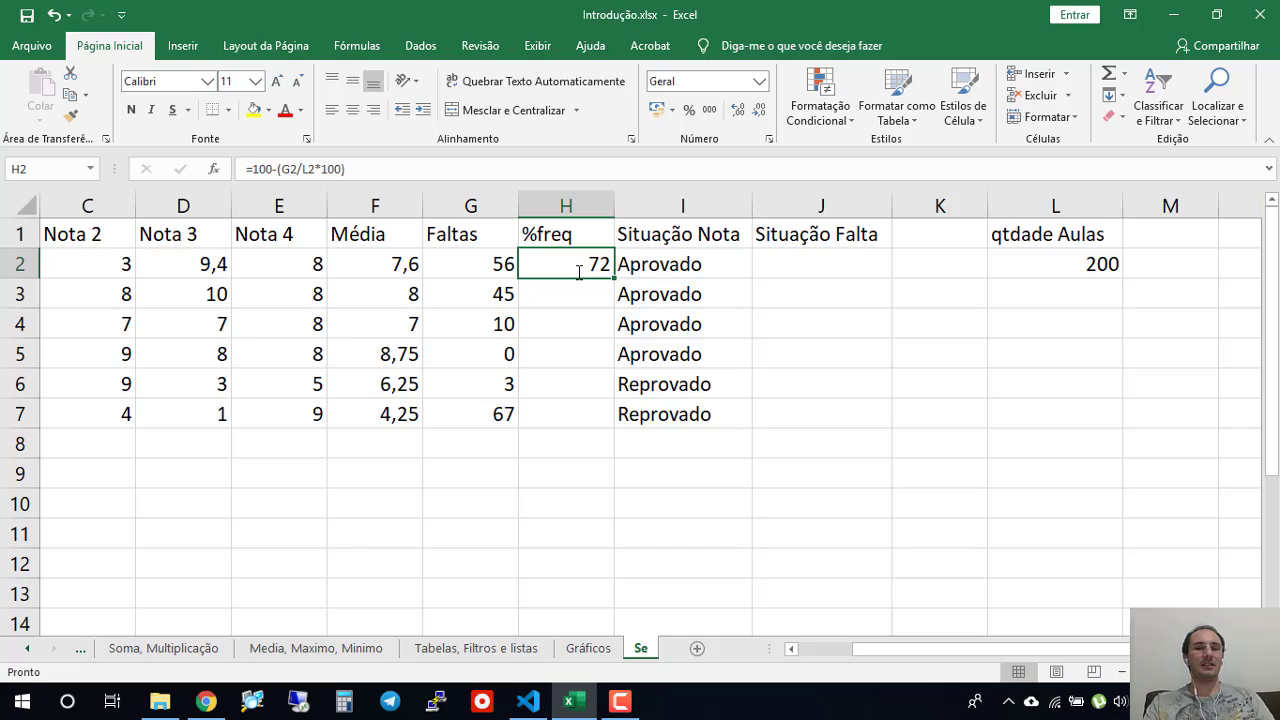
- Strip the subtraction and the multiplication from the %freq formula in H2, restoring it to =G2/L2
double_click(579, 272)
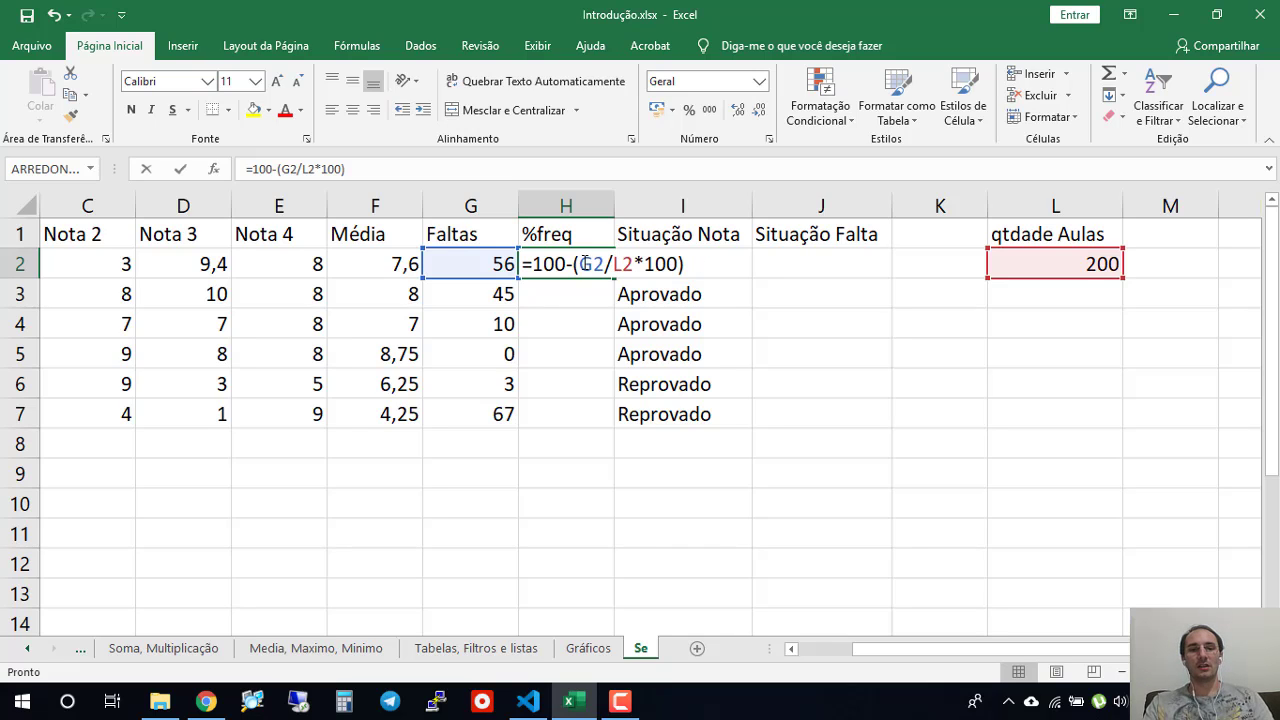
left_click_drag(534, 263, 580, 263)
key("BackSpace")
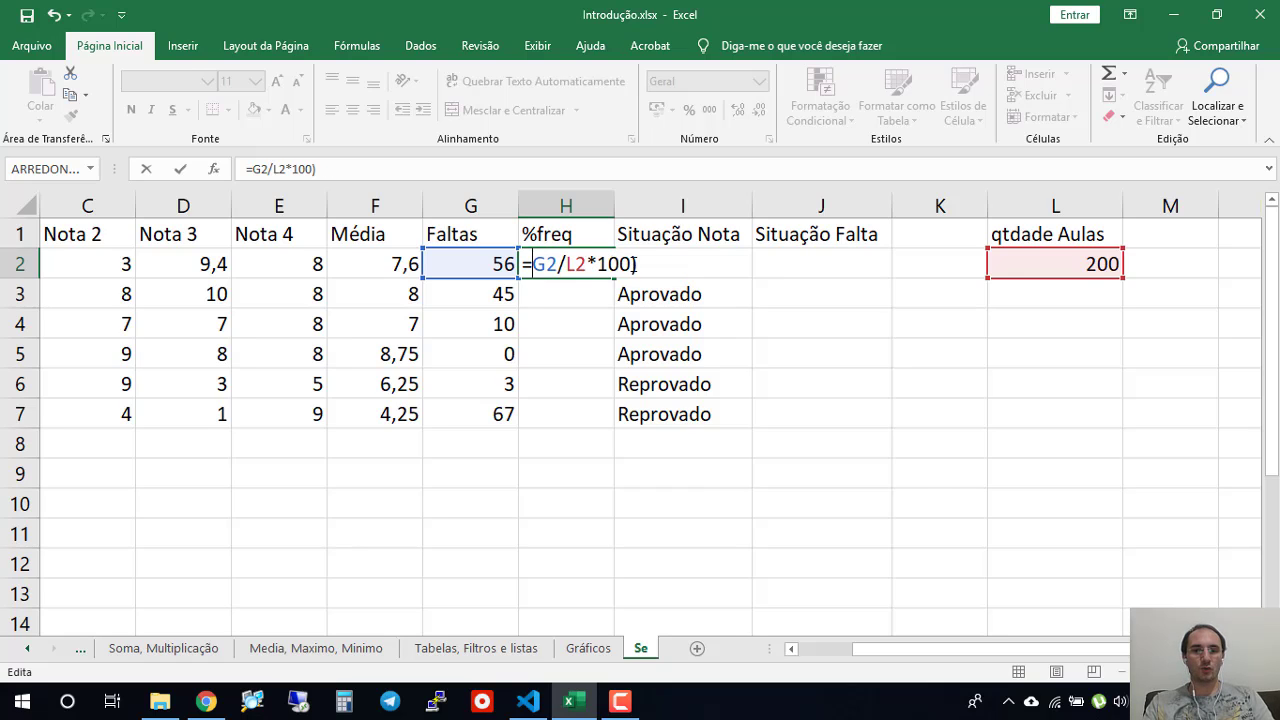
left_click(638, 262)
key("BackSpace")
key("BackSpace")
key("BackSpace")
key("BackSpace")
key("BackSpace")
key("BackSpace")
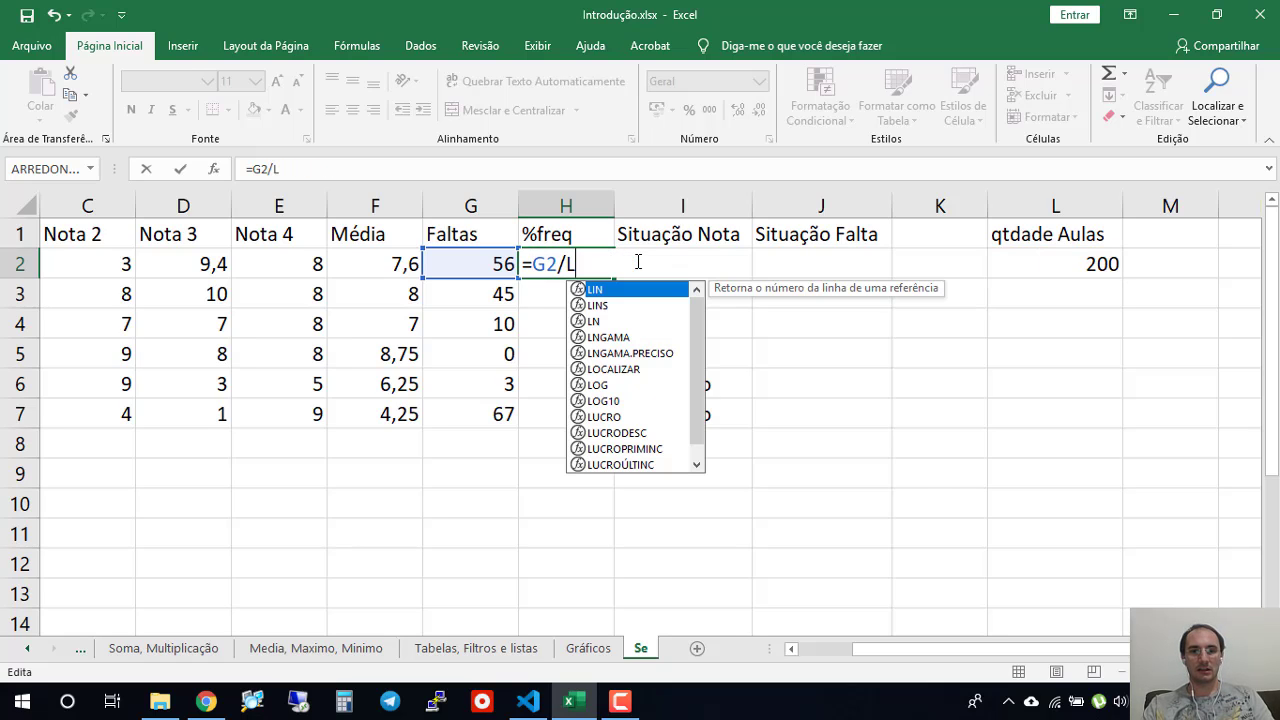
key("ctrl+z")
key("BackSpace")
key("BackSpace")
key("BackSpace")
key("BackSpace")
key("BackSpace")
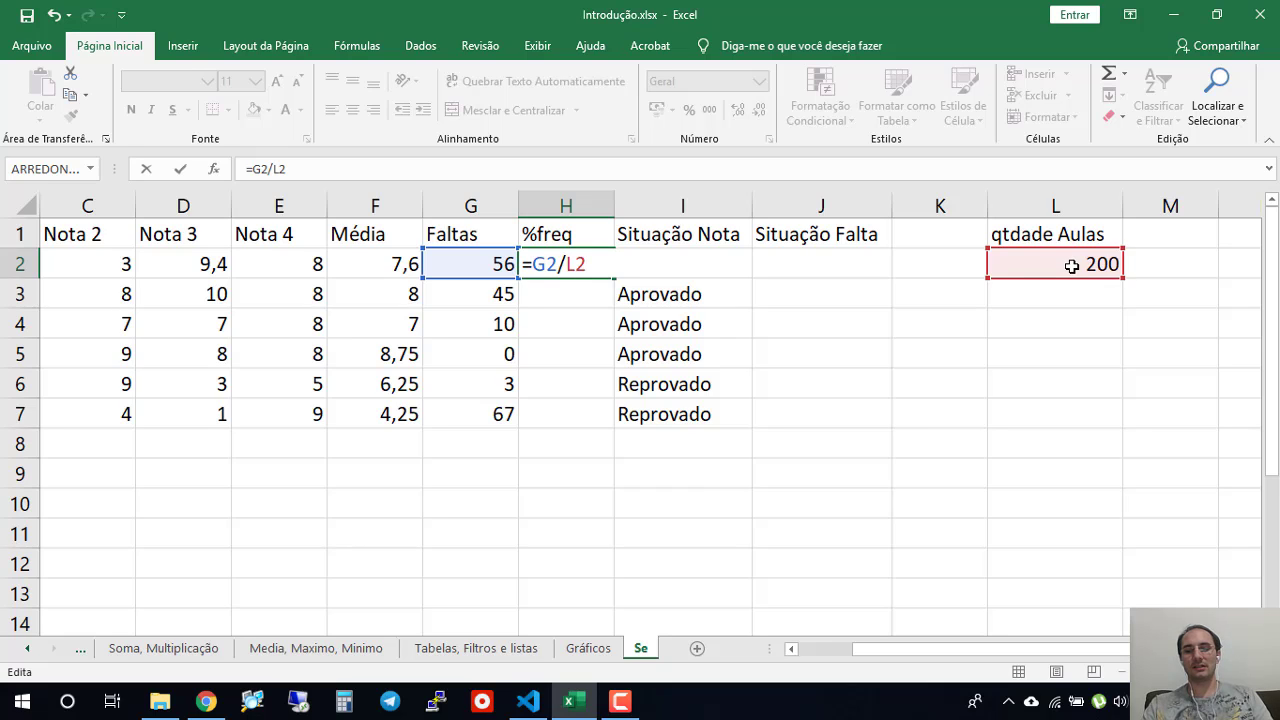
key("Return")
key("Up")
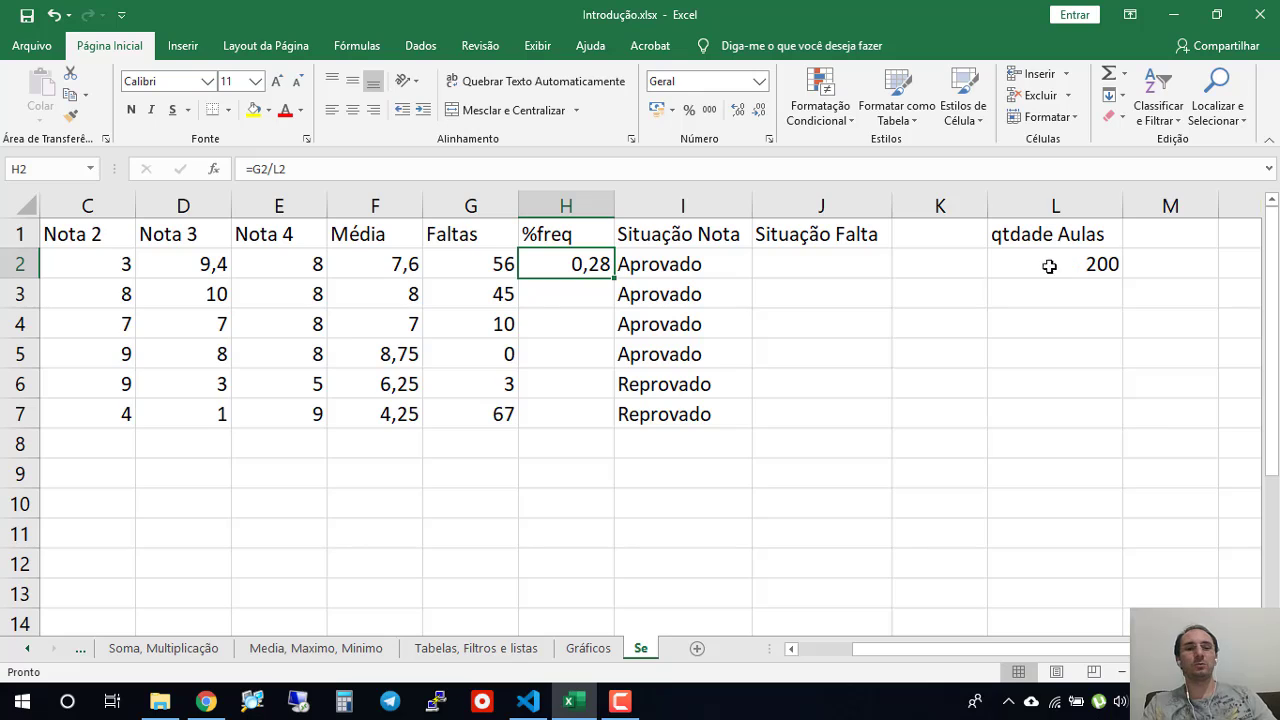
- Compare the absences in G2 and the class quantity in L2 with the %freq result in H2
left_click(500, 266)
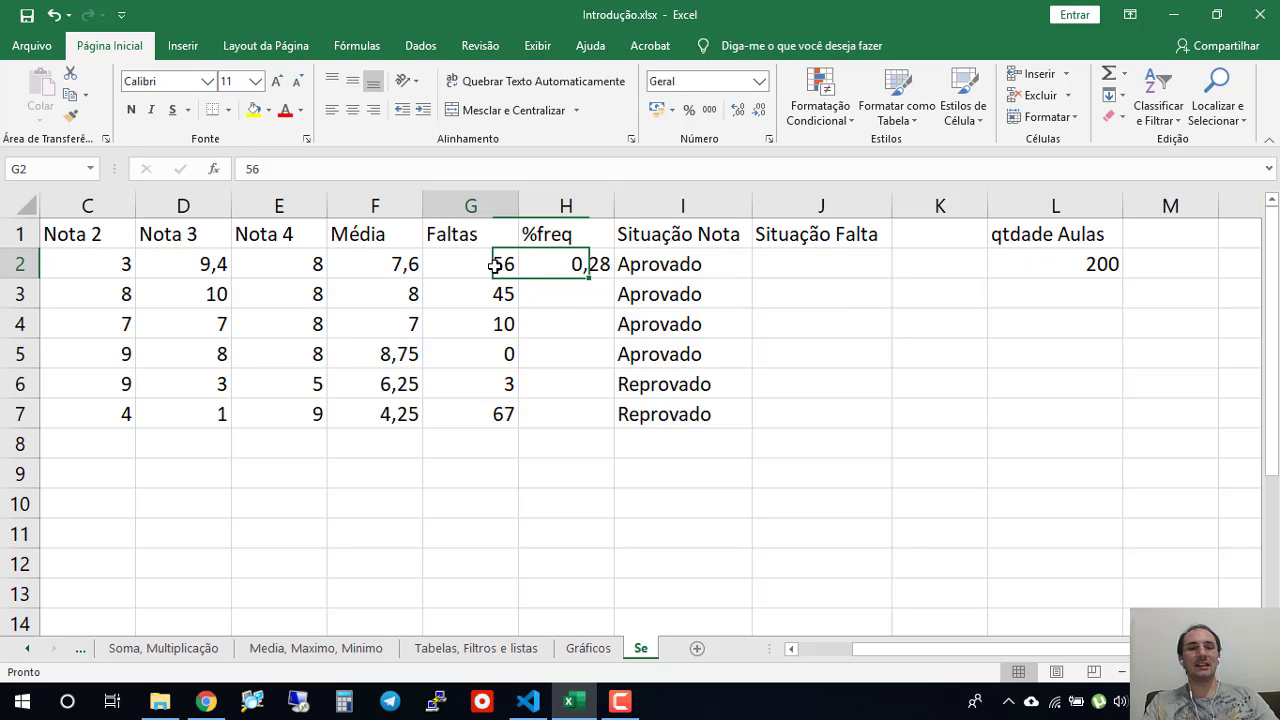
left_click(573, 265)
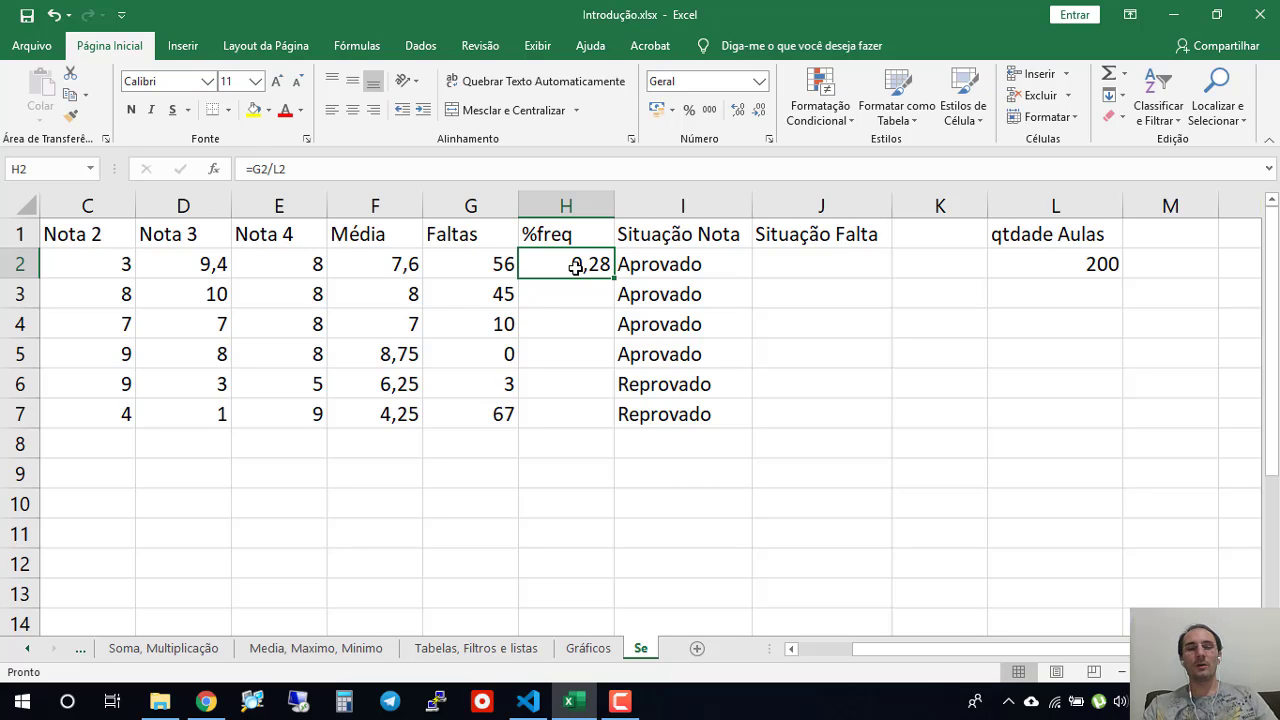
left_click(1024, 256)
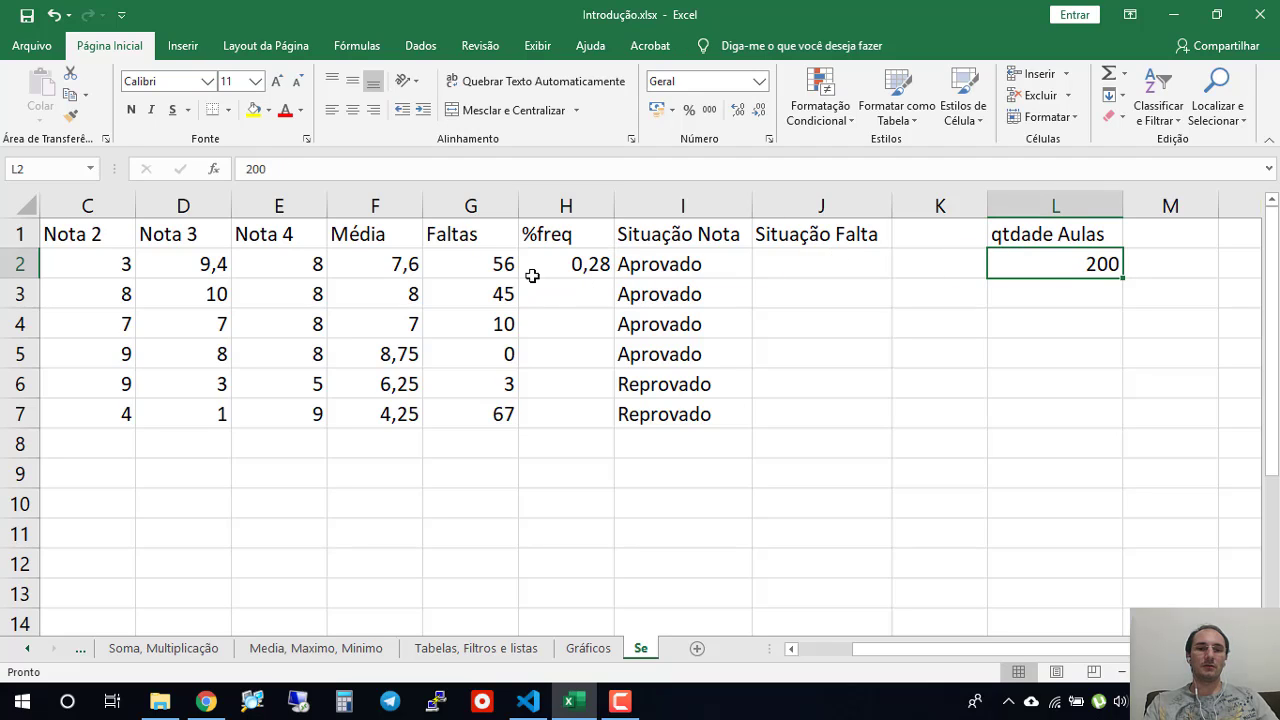
left_click(500, 265)
left_click(1040, 252)
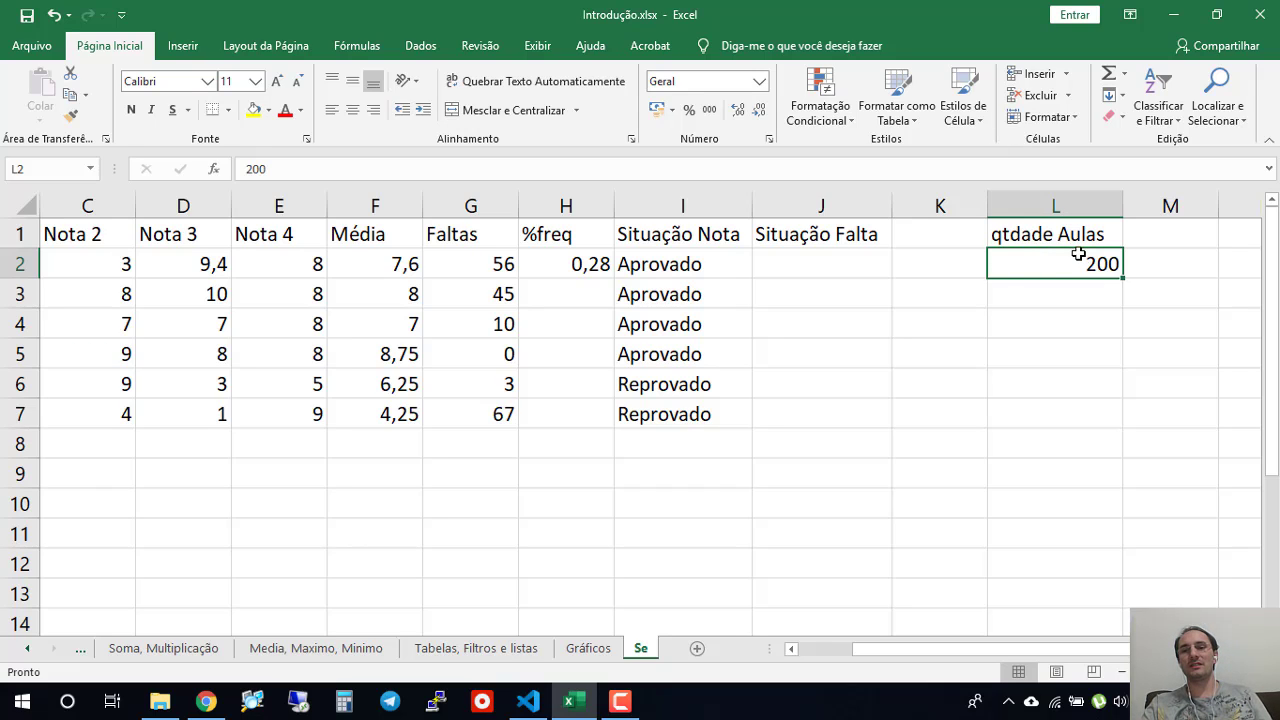
- Replace the %freq formula in H2 with =(L2-G2)/L2 to calculate the attendance share
left_click(595, 268)
key("Delete")
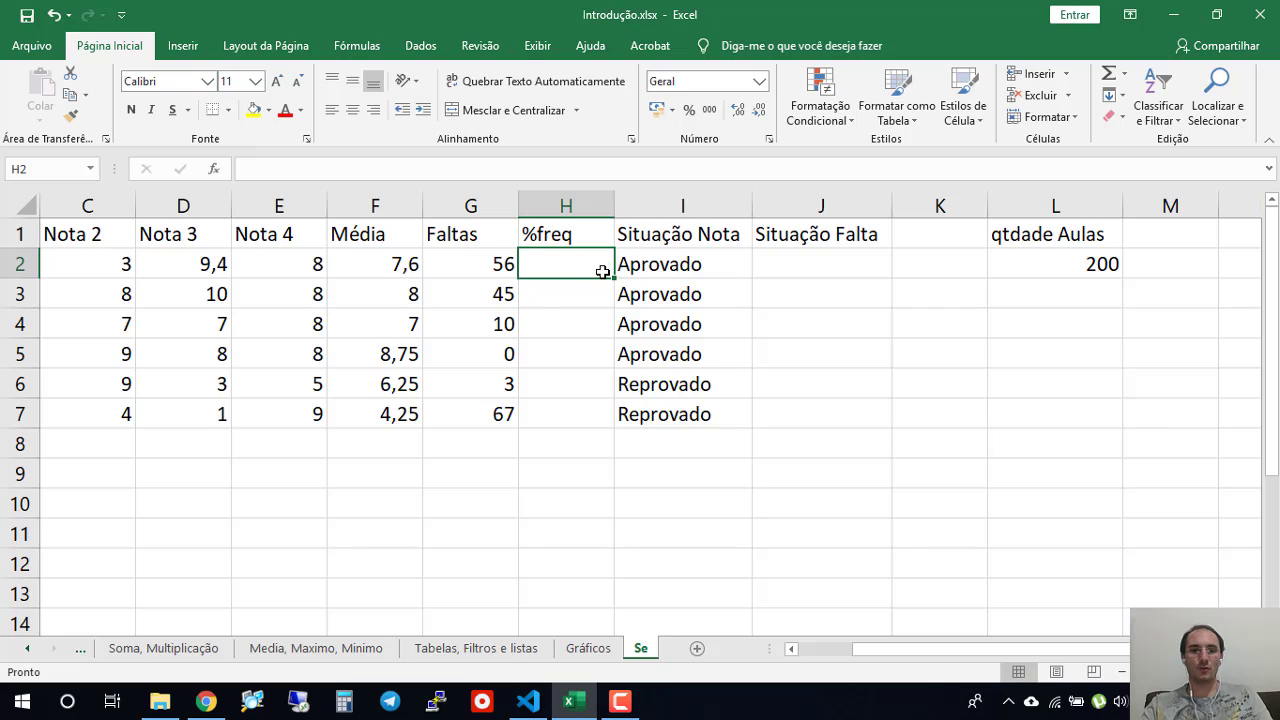
type("=")
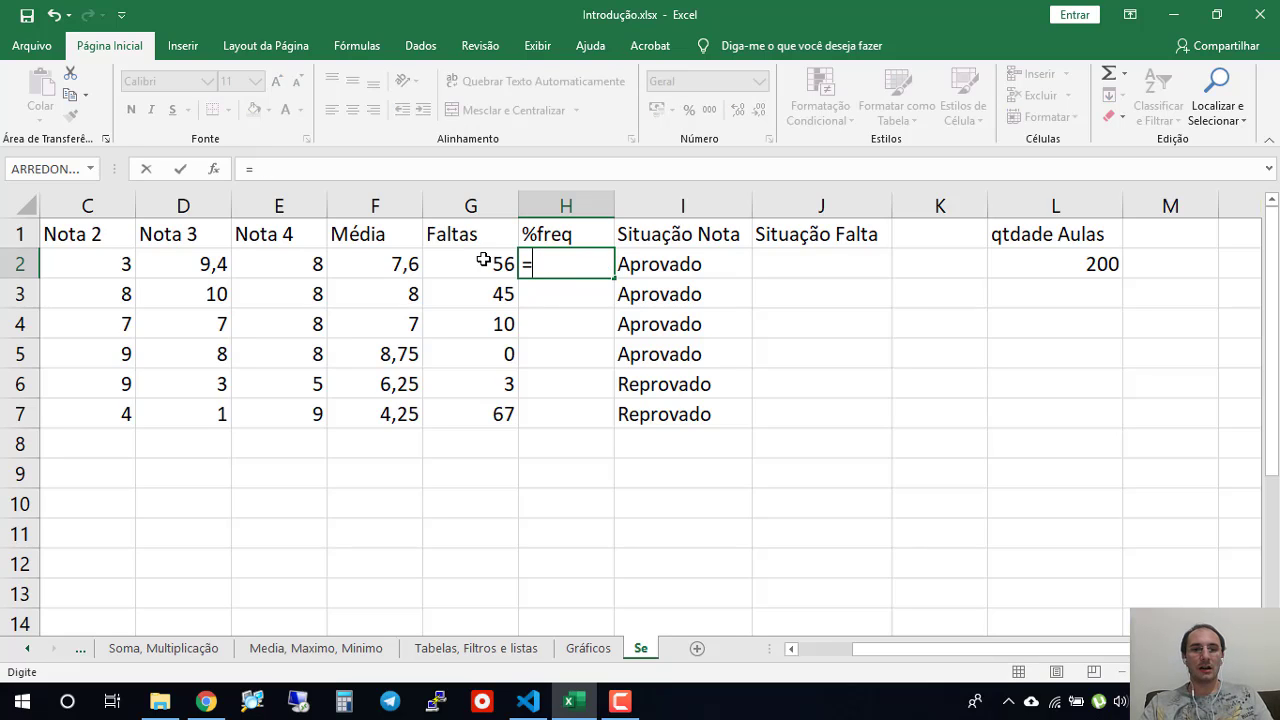
left_click(1023, 257)
type("-")
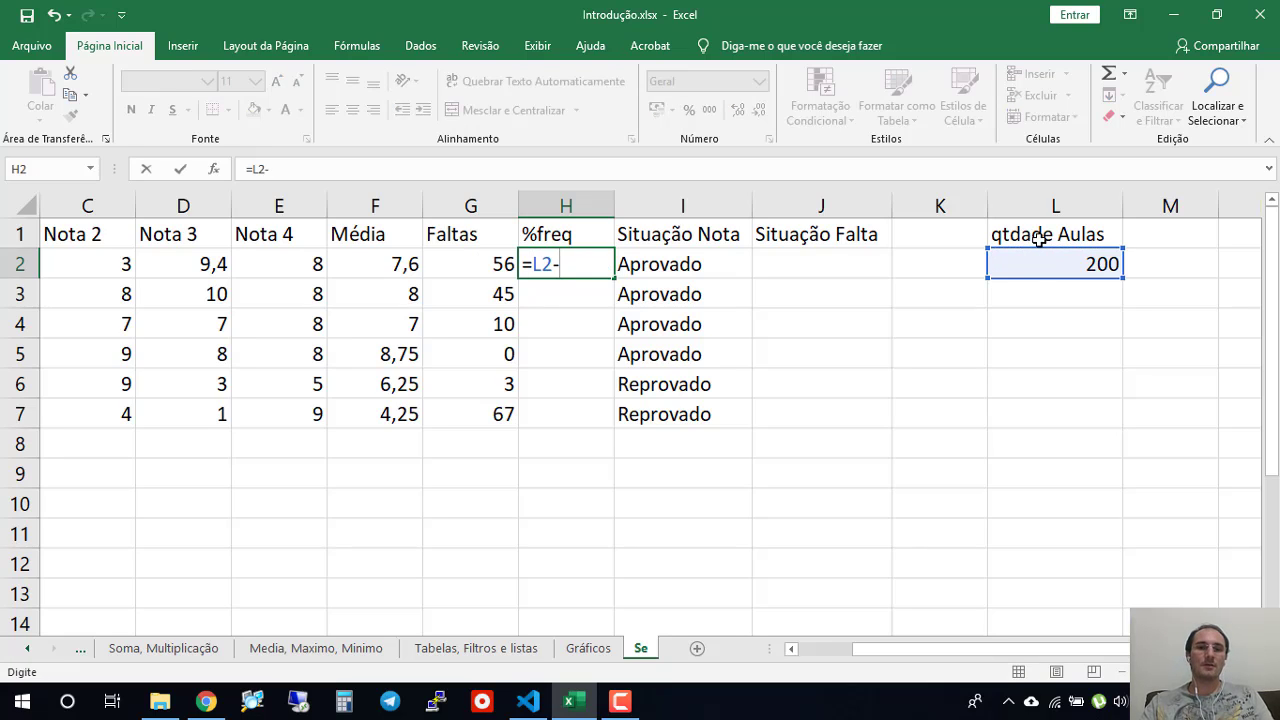
left_click(490, 264)
left_click(532, 264)
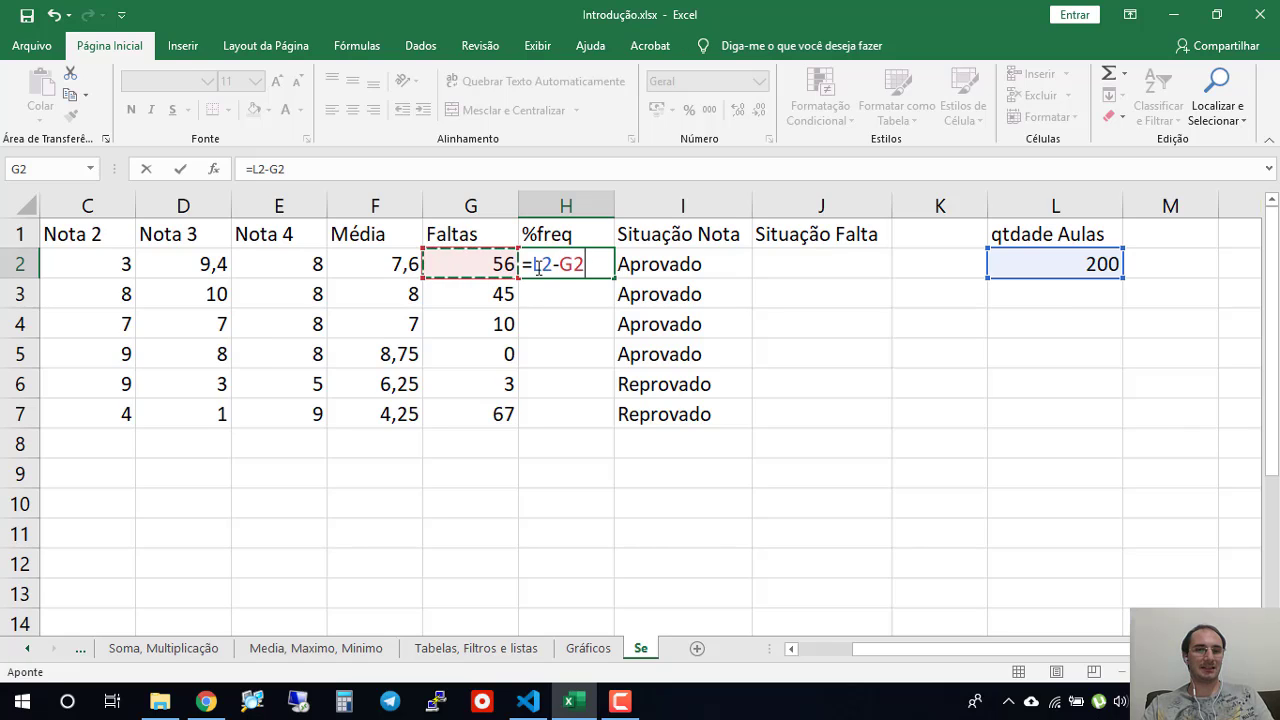
type("(")
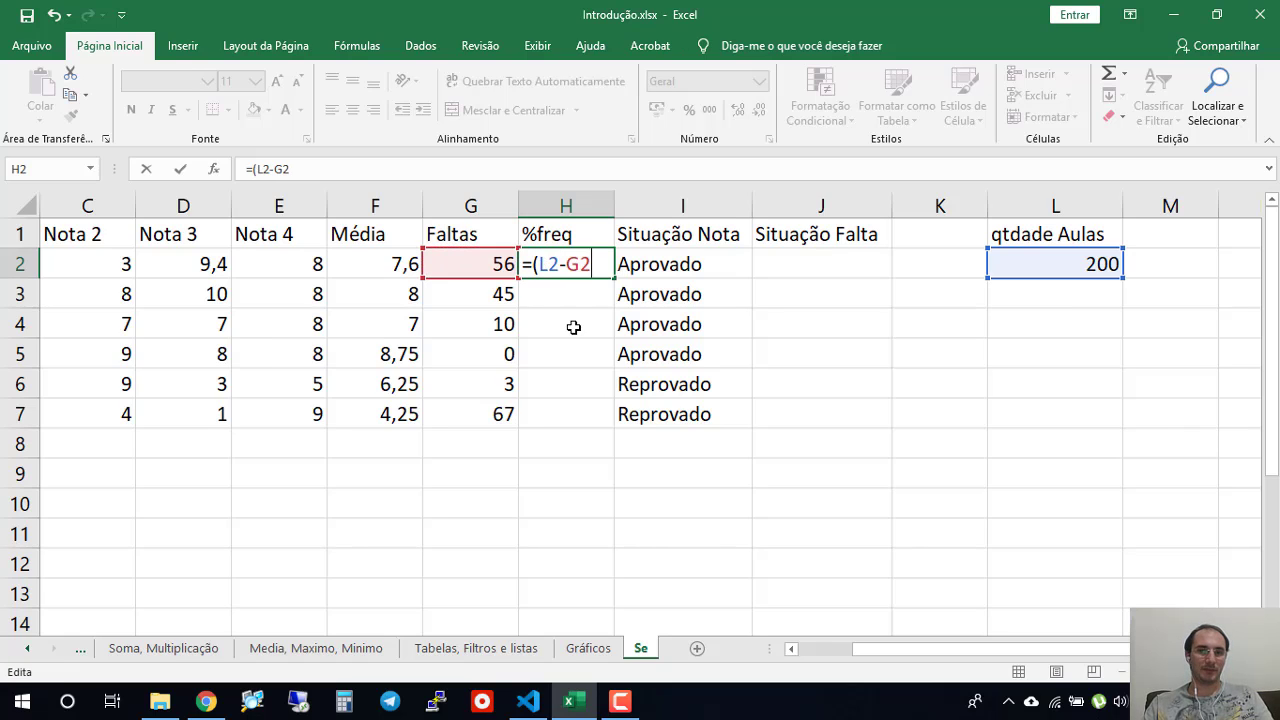
key("End")
type(")/")
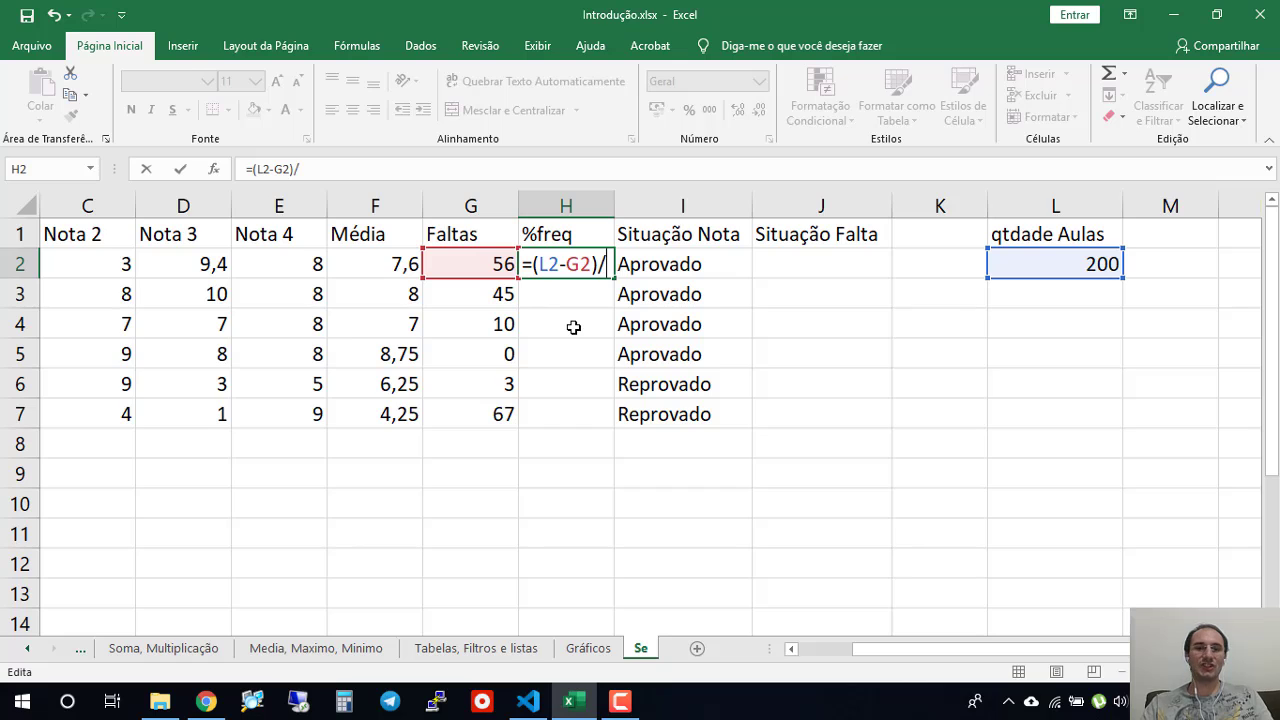
left_click(1029, 269)
key("Return")
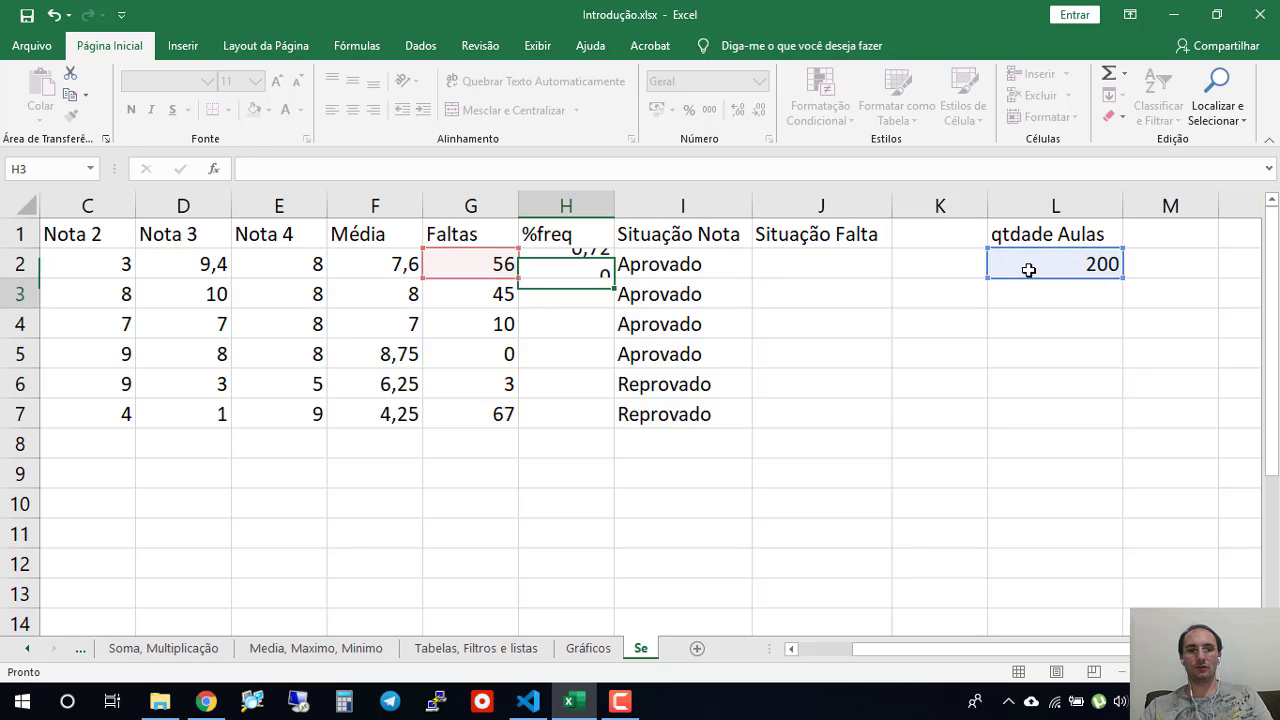
left_click(572, 272)
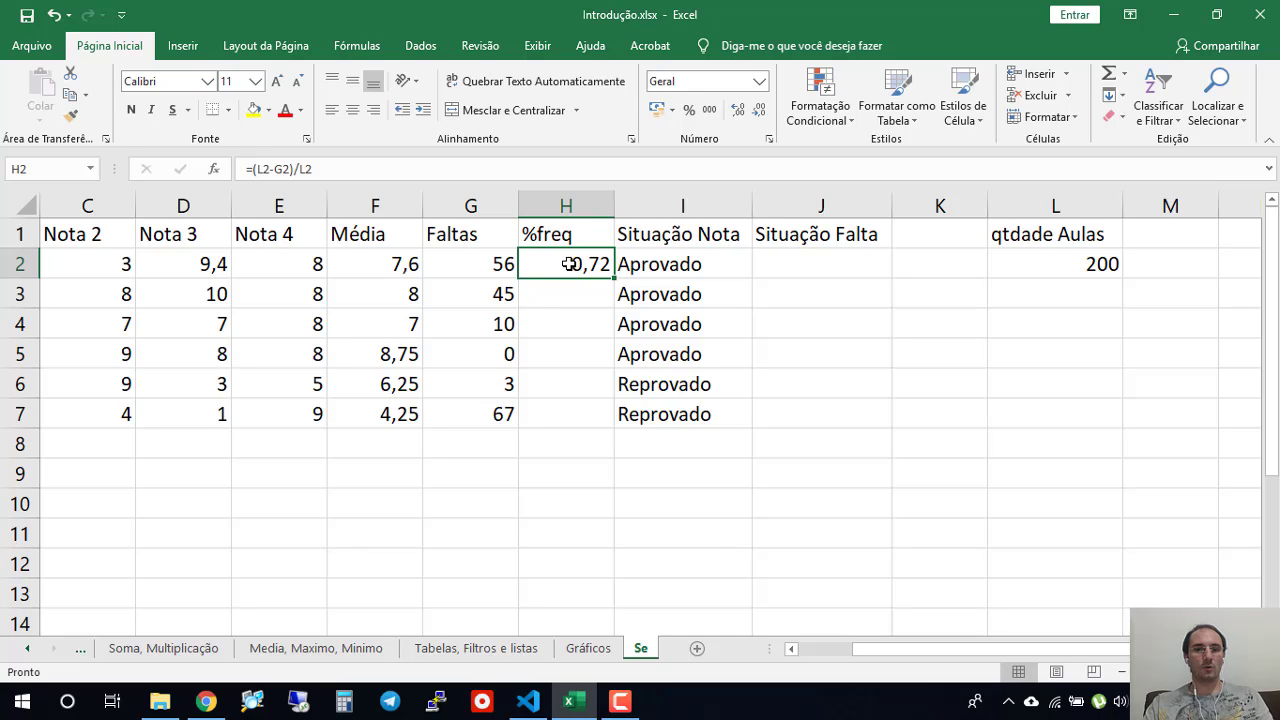
left_click(474, 176)
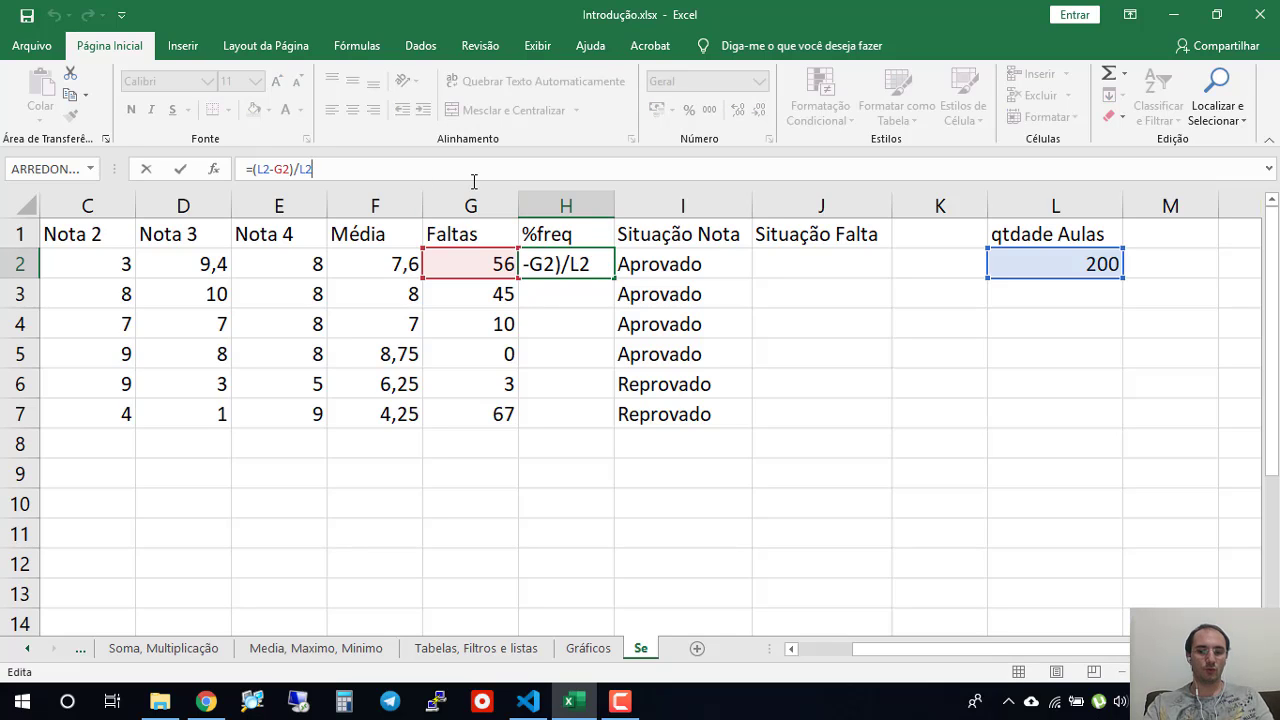
type("*100")
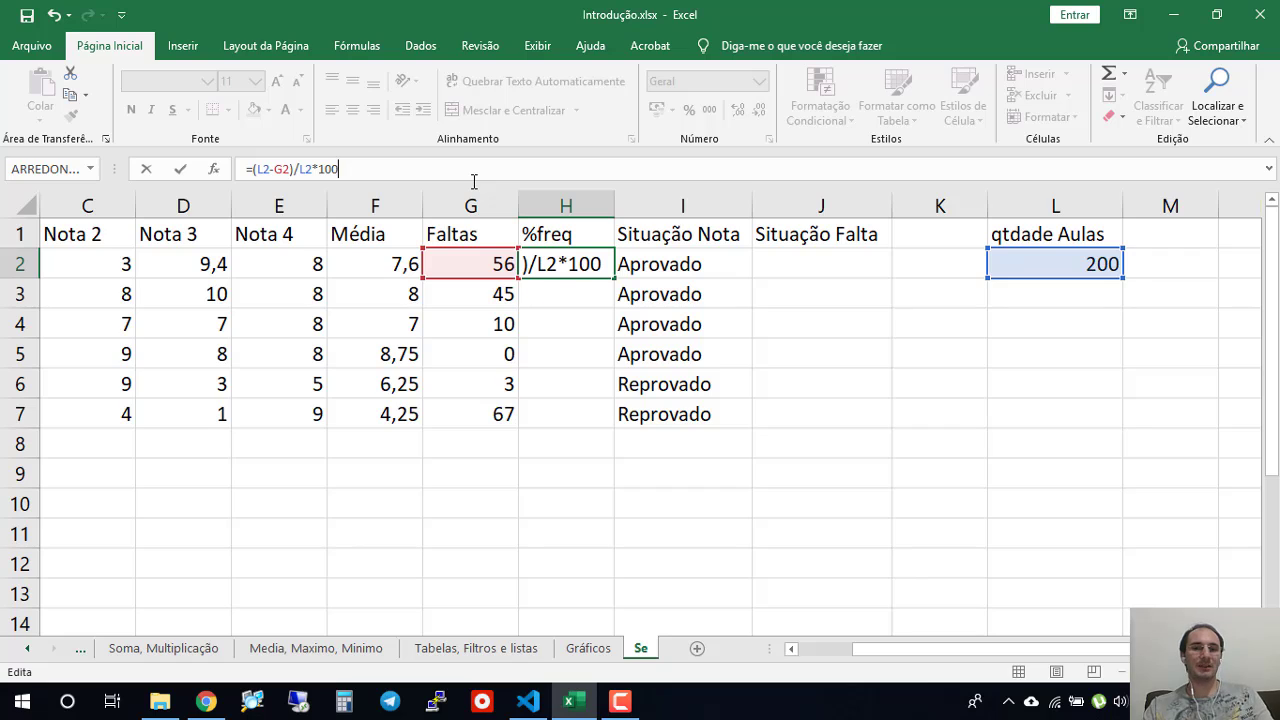
key("Escape")
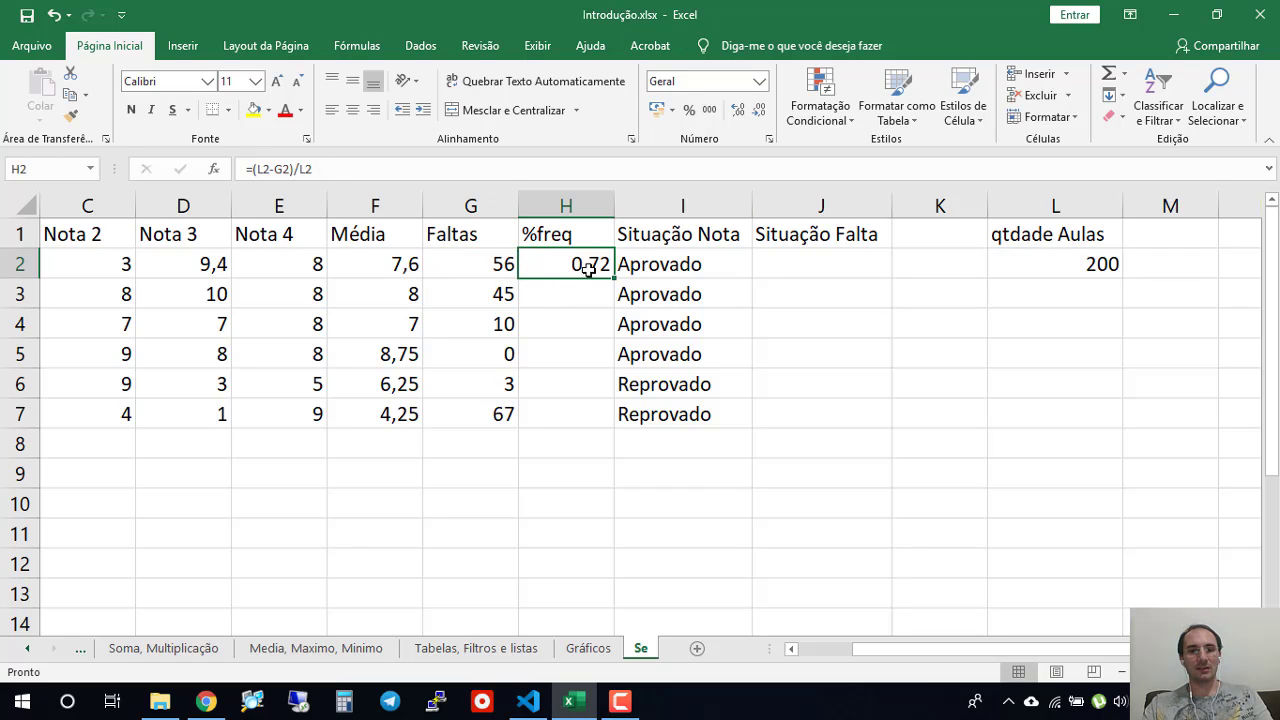
- Demonstrate the percentage conversion by entering 72 in J9 and the formula =J9/100 in J10
left_click(817, 480)
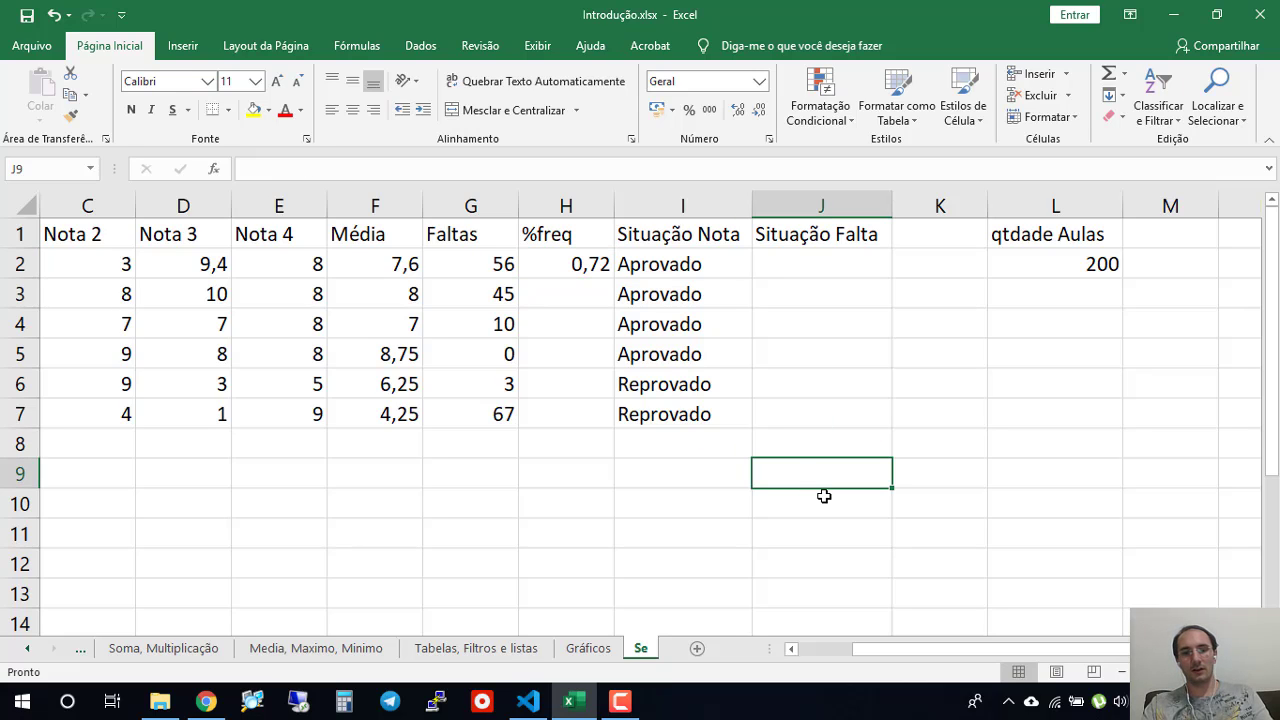
type("72")
key("Return")
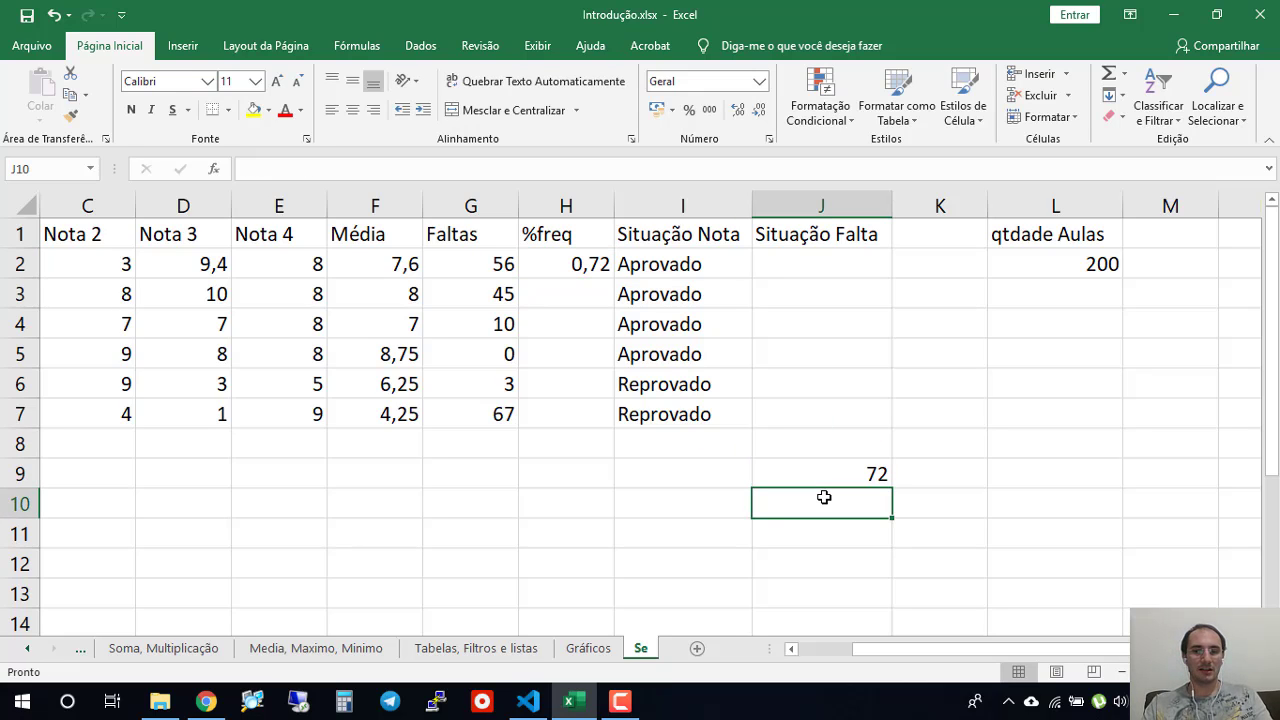
type("=")
key("Up")
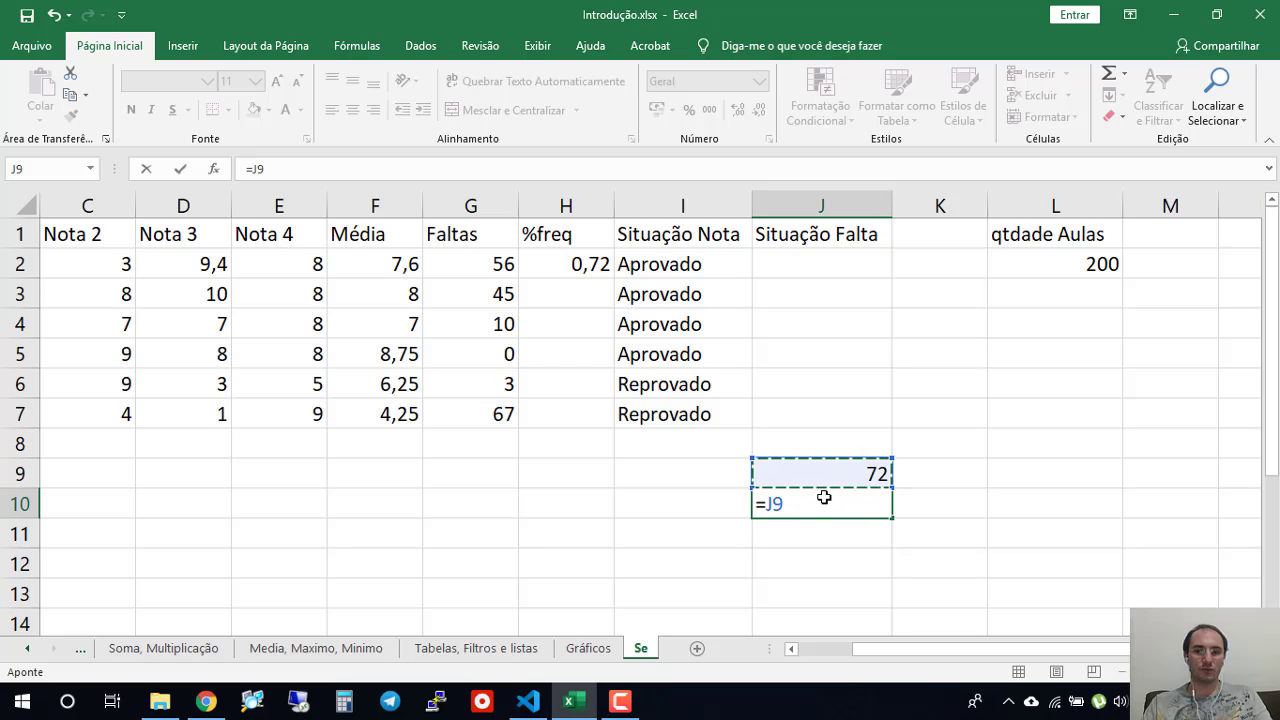
type("/100")
key("Return")
left_click(828, 494)
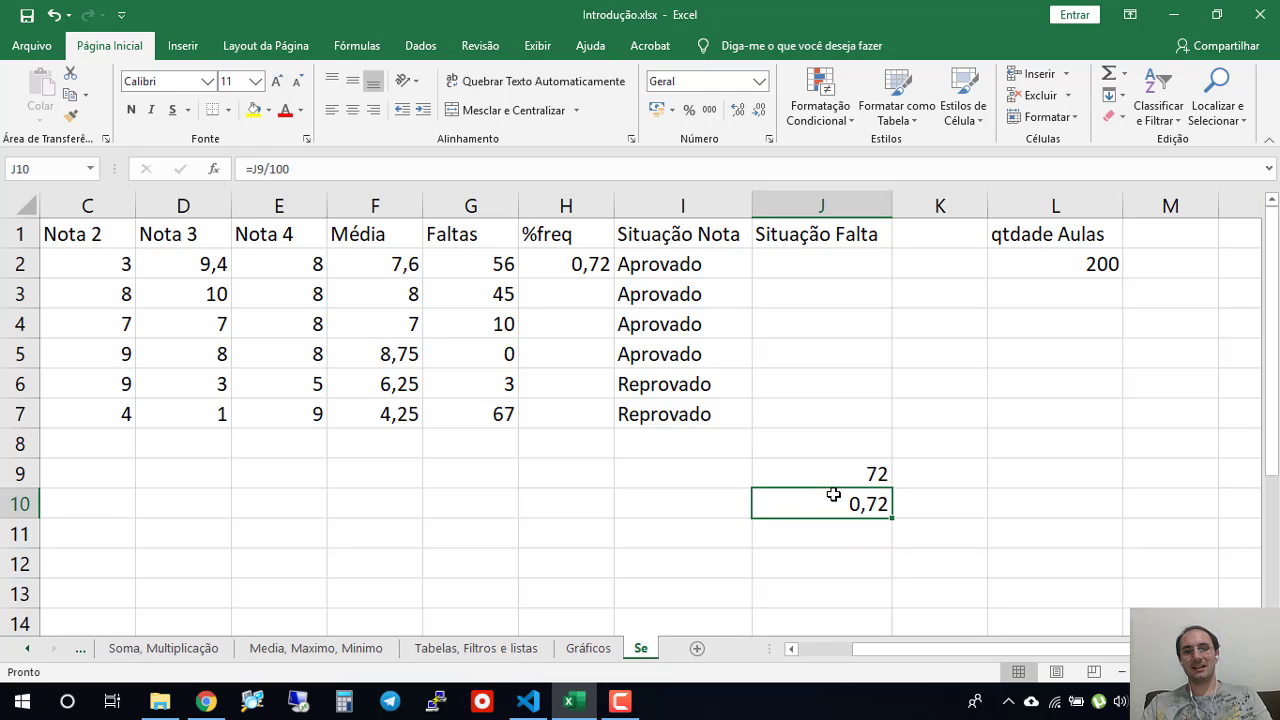
- Clear the demonstration values from J9:J10
left_click_drag(880, 471, 880, 510)
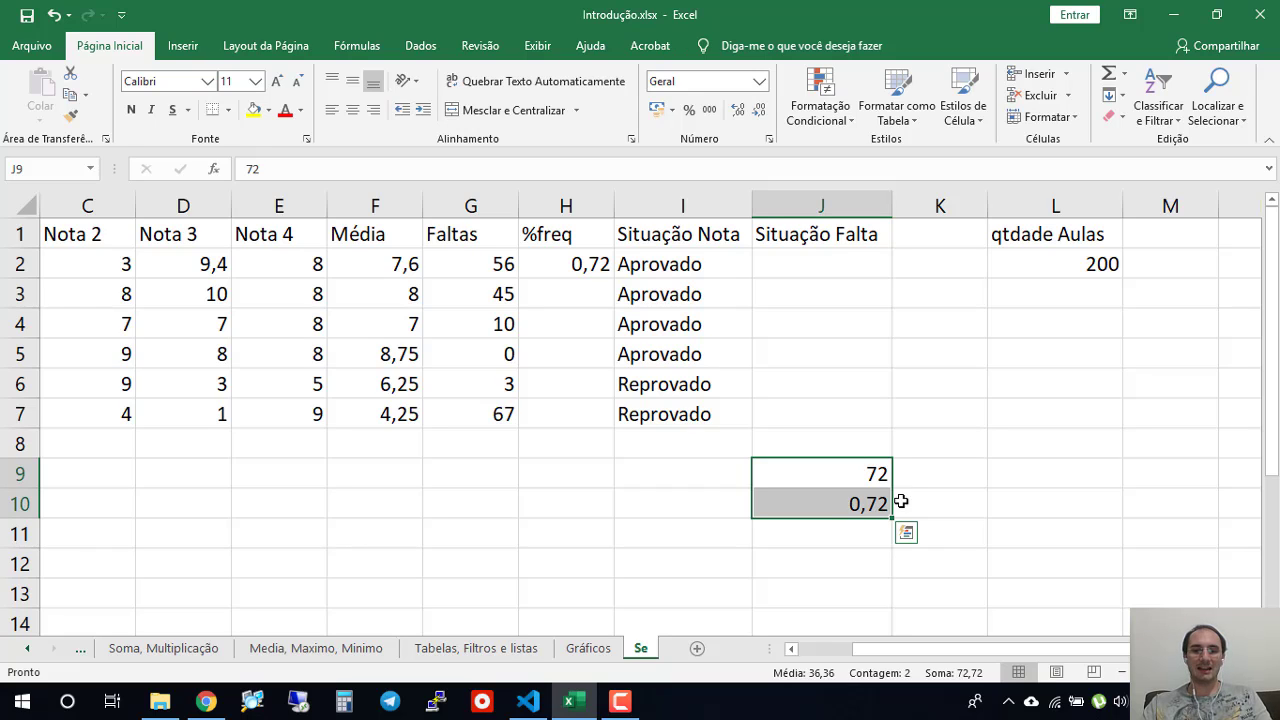
left_click(840, 568)
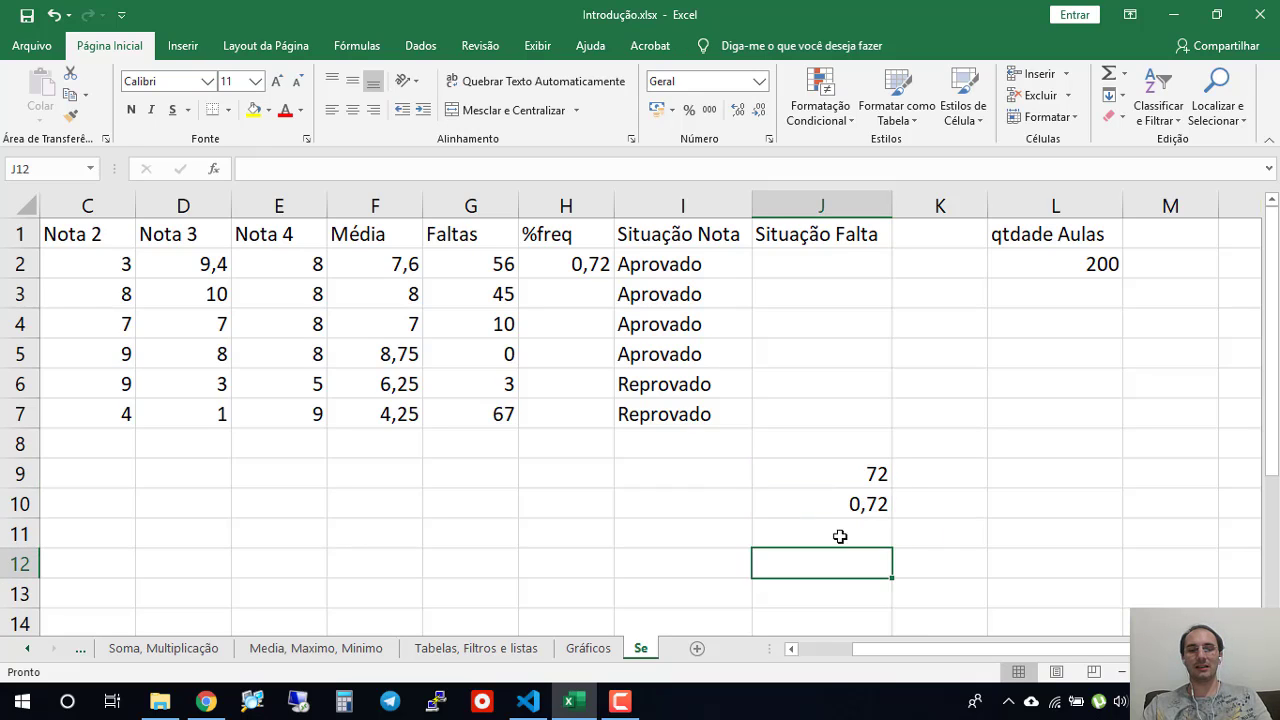
left_click_drag(840, 514, 848, 486)
key("Delete")
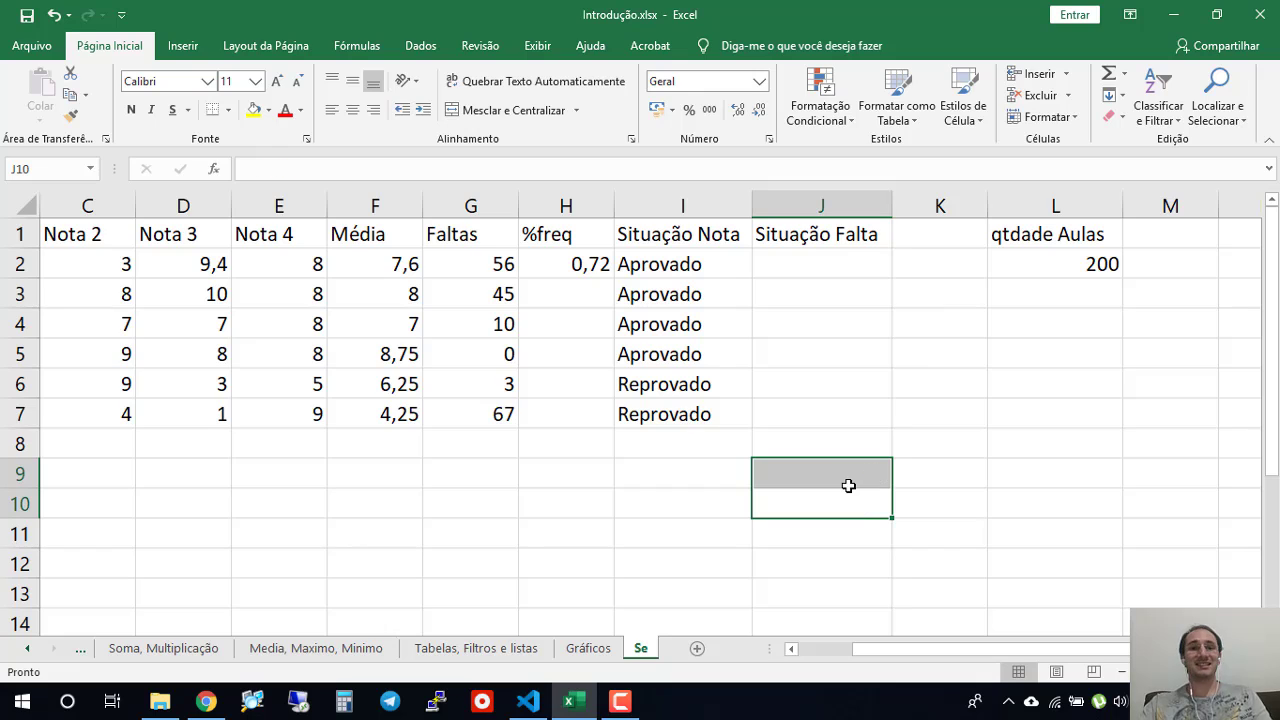
- Format the %freq result in H2 with the percentage number style
left_click(563, 268)
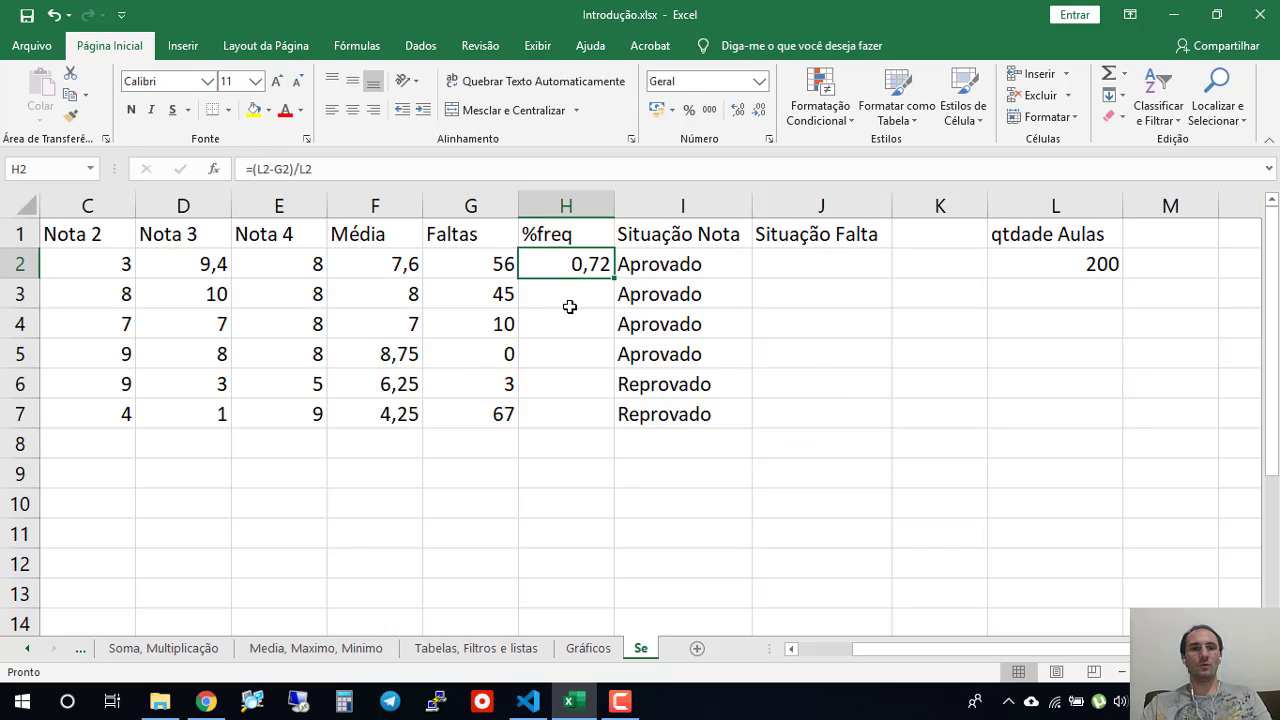
left_click(689, 110)
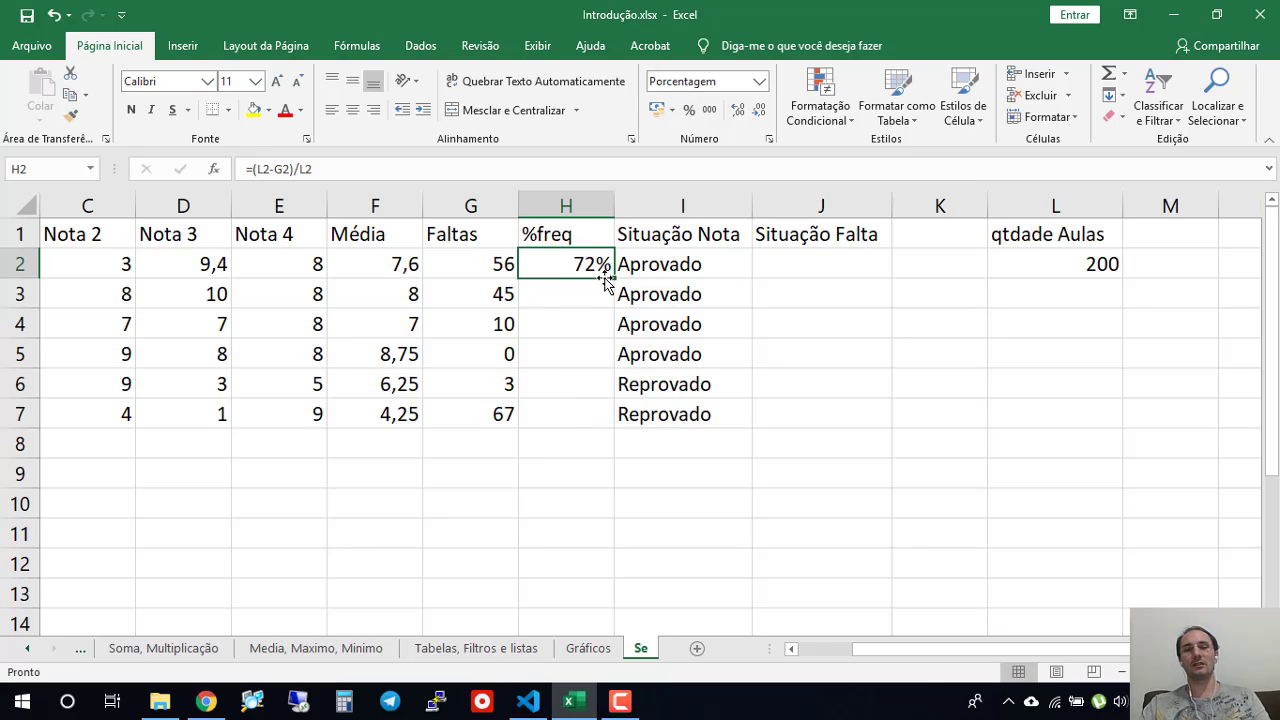
- Try filling the %freq formula from H2 down to H7, and clear the copies in H3:H7
left_click_drag(614, 279, 618, 424)
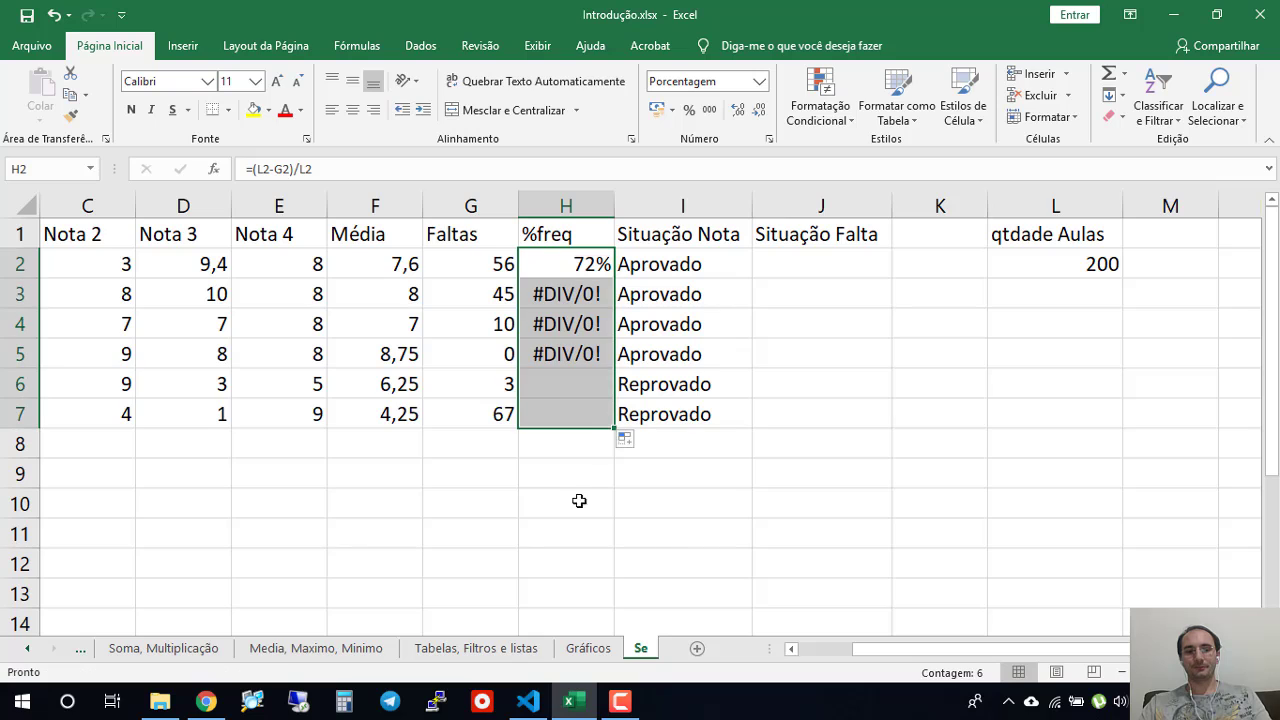
left_click(574, 508)
left_click(574, 298)
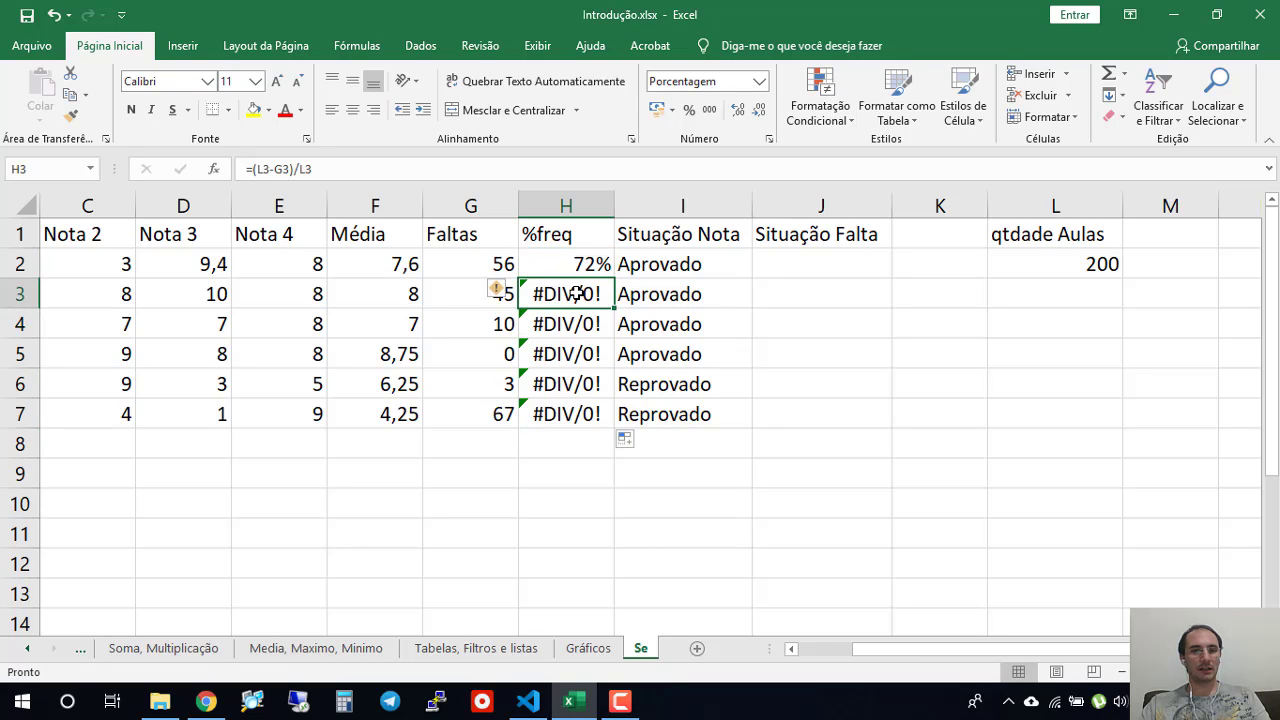
left_click(590, 270)
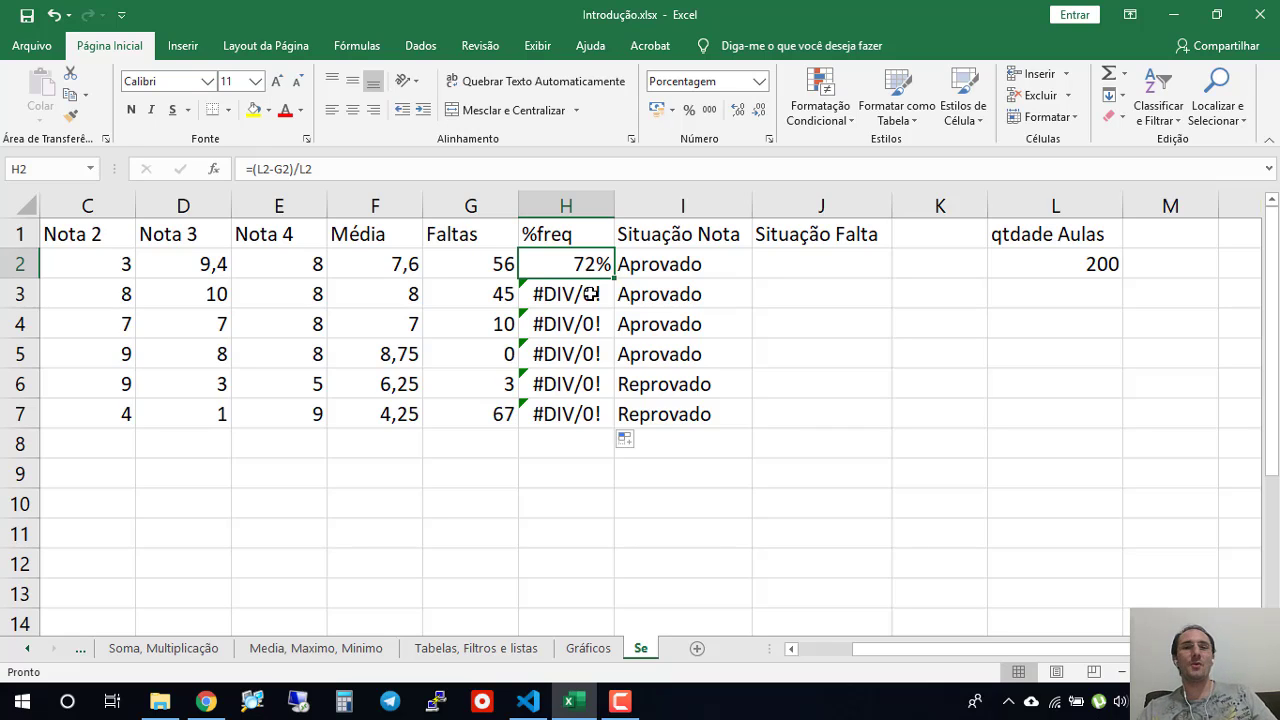
left_click(574, 295)
left_click(564, 436)
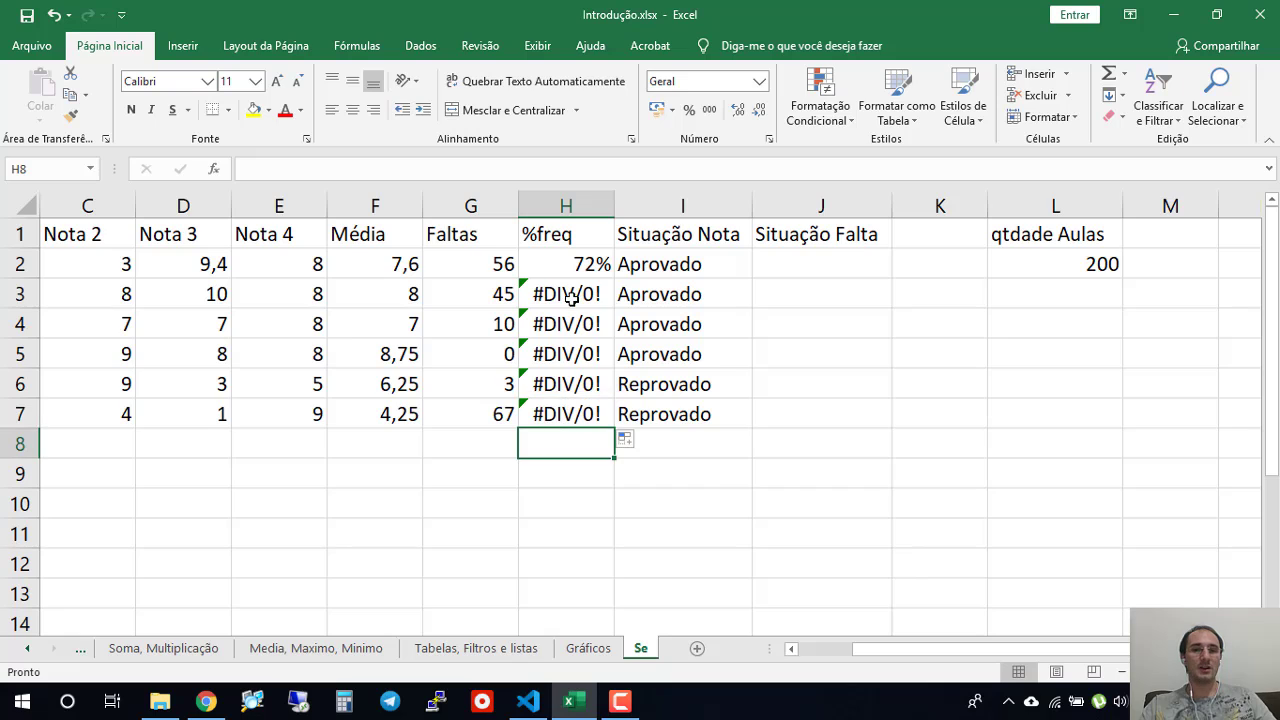
left_click_drag(570, 297, 581, 409)
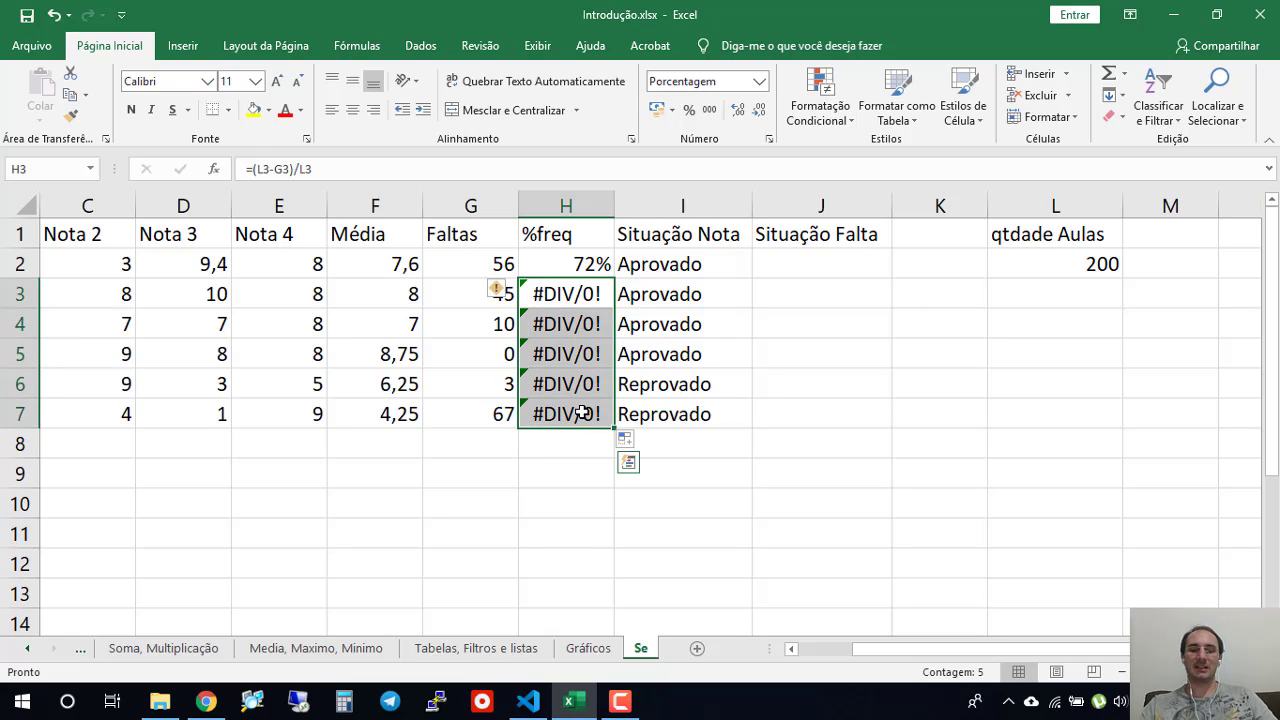
key("Delete")
double_click(577, 265)
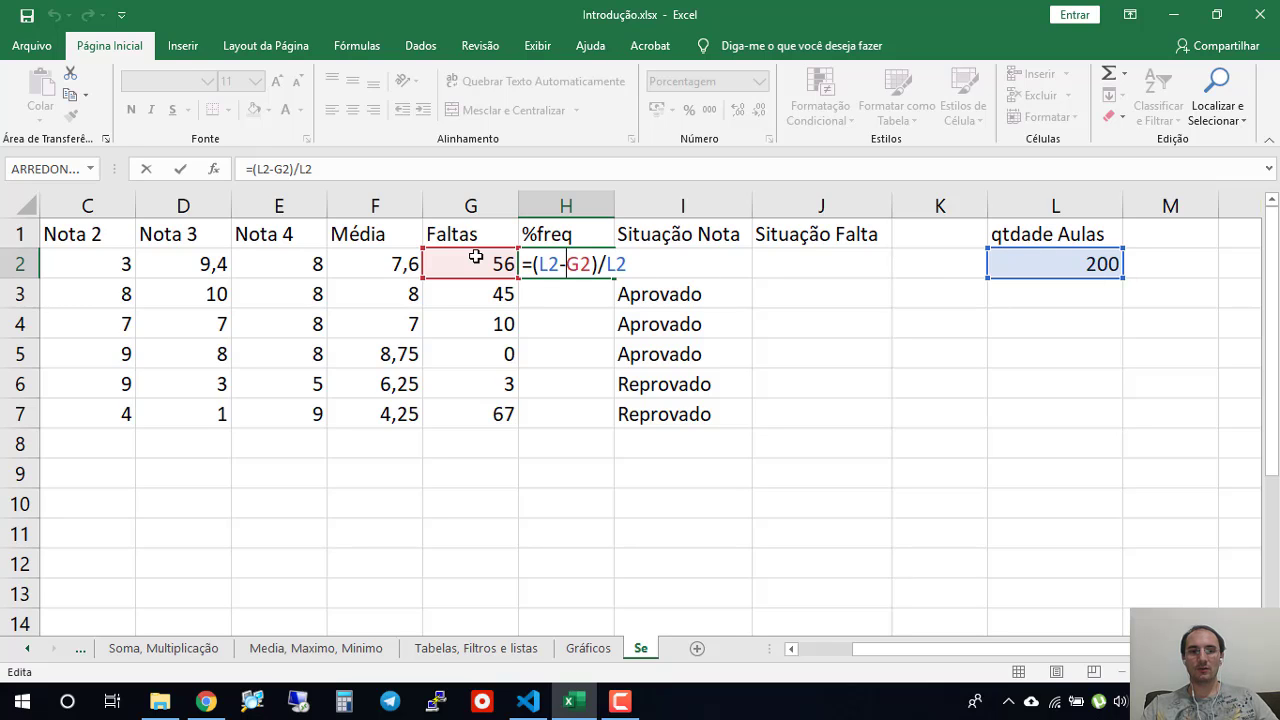
left_click(1008, 294)
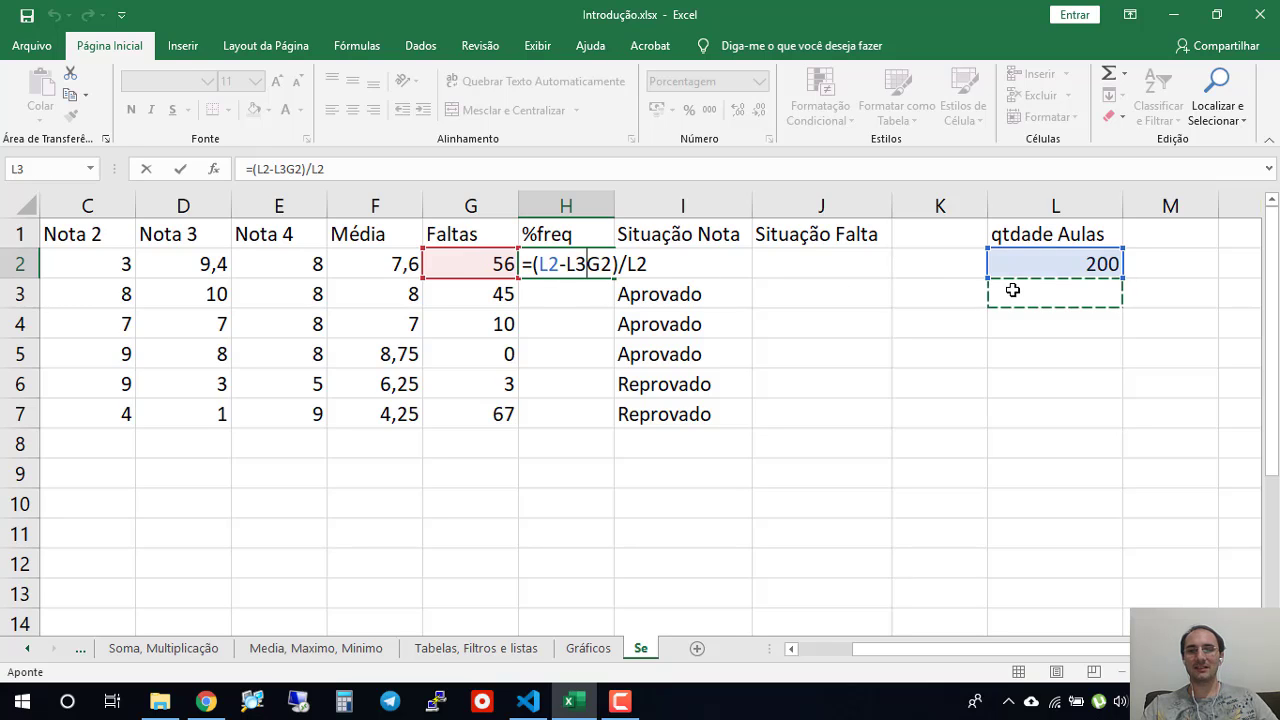
key("Escape")
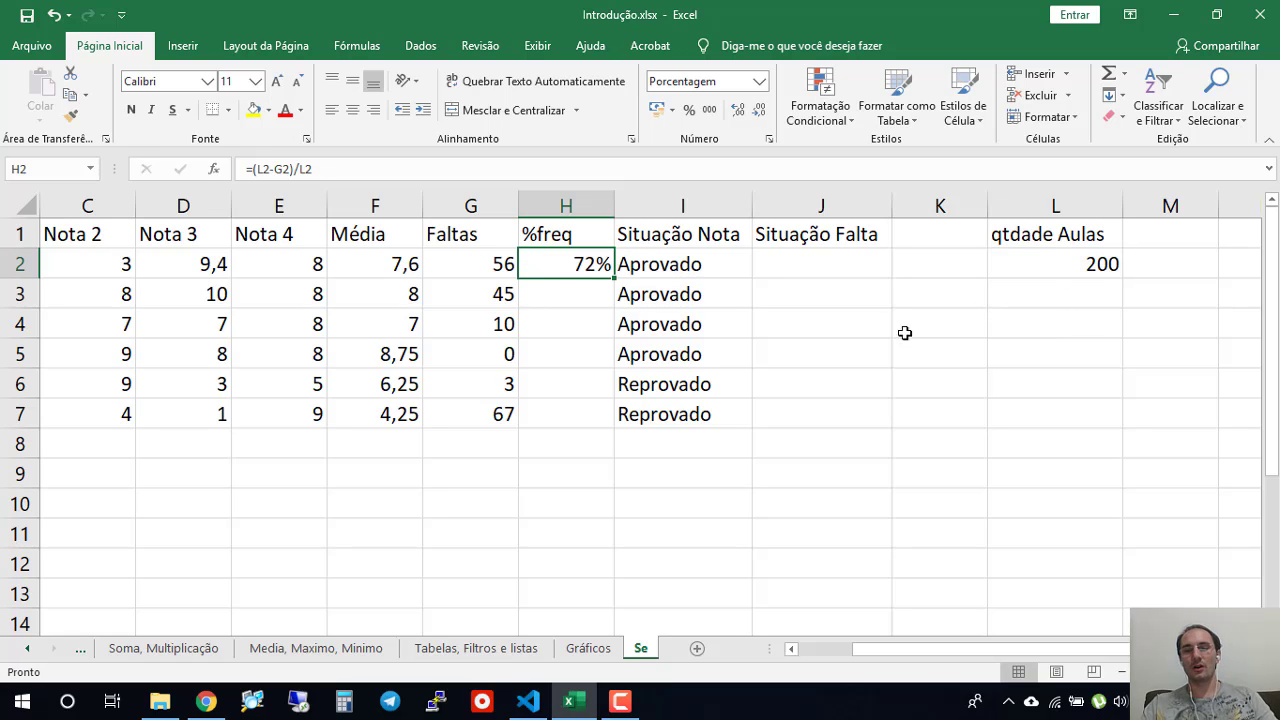
- Lock the row of the first L2 reference in H2 to get =(L$2-G2)/L2, and fill the formula down to H7
left_click(1054, 292)
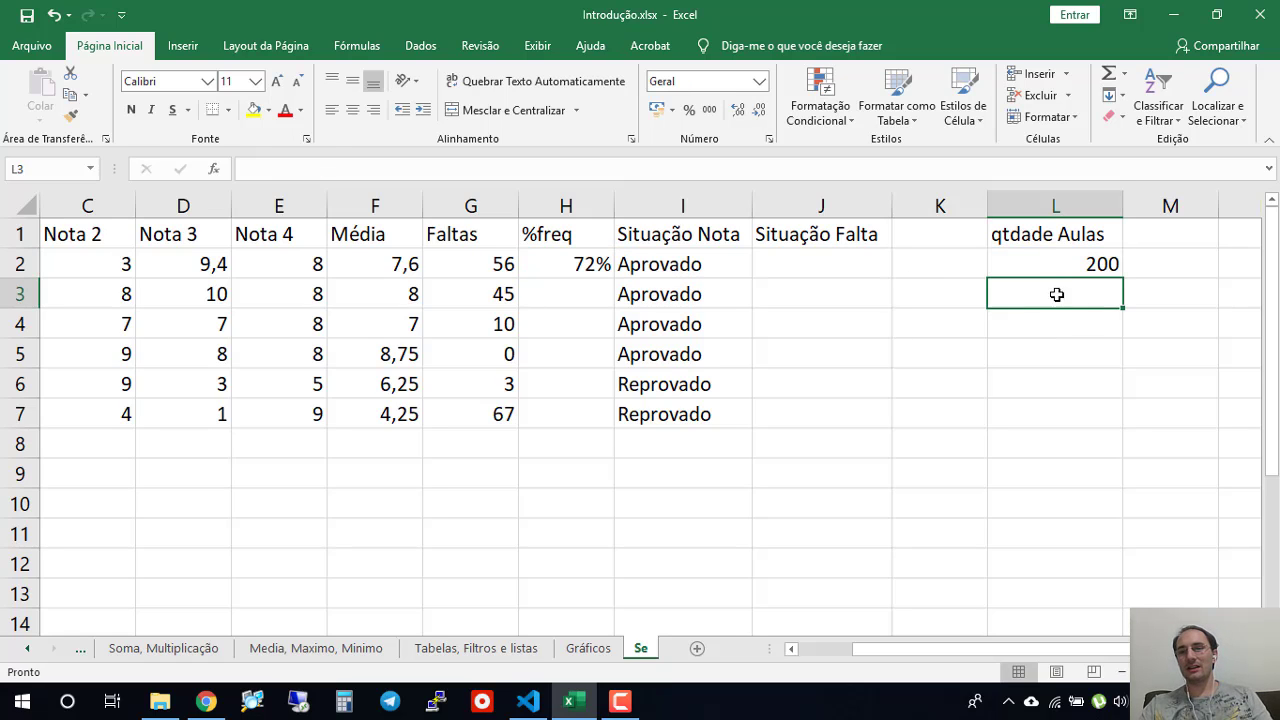
left_click(574, 263)
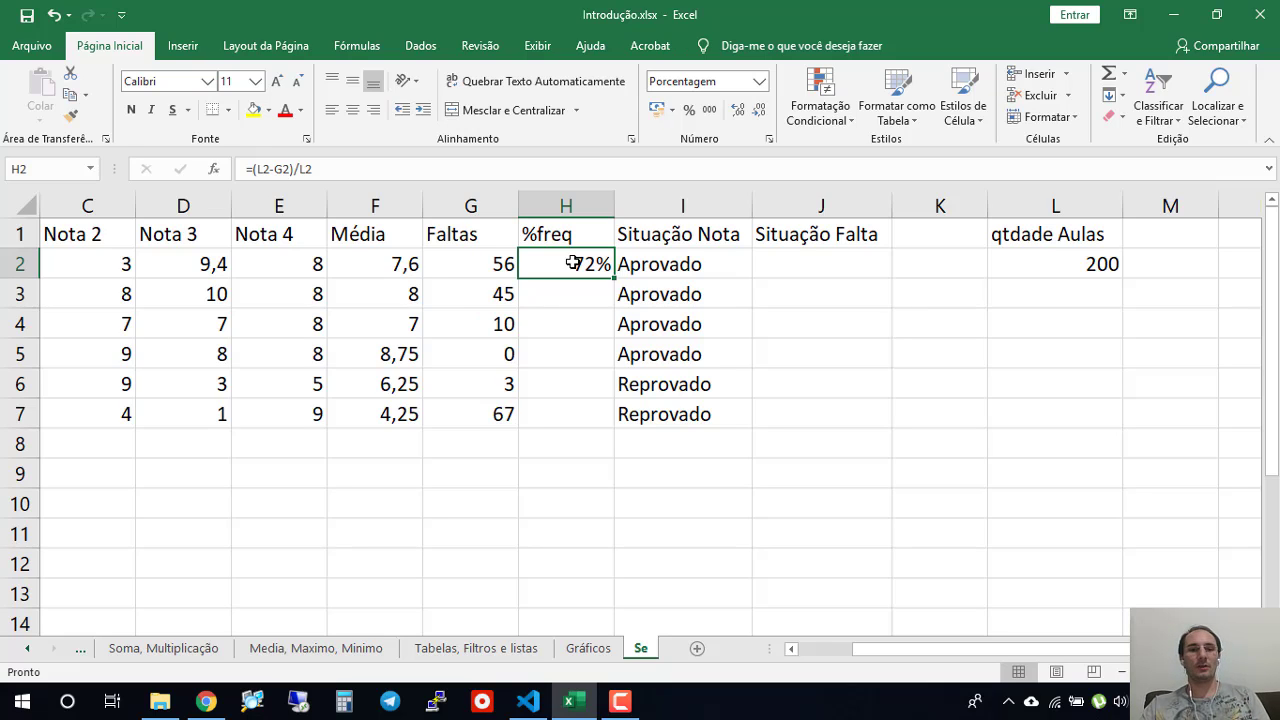
double_click(574, 263)
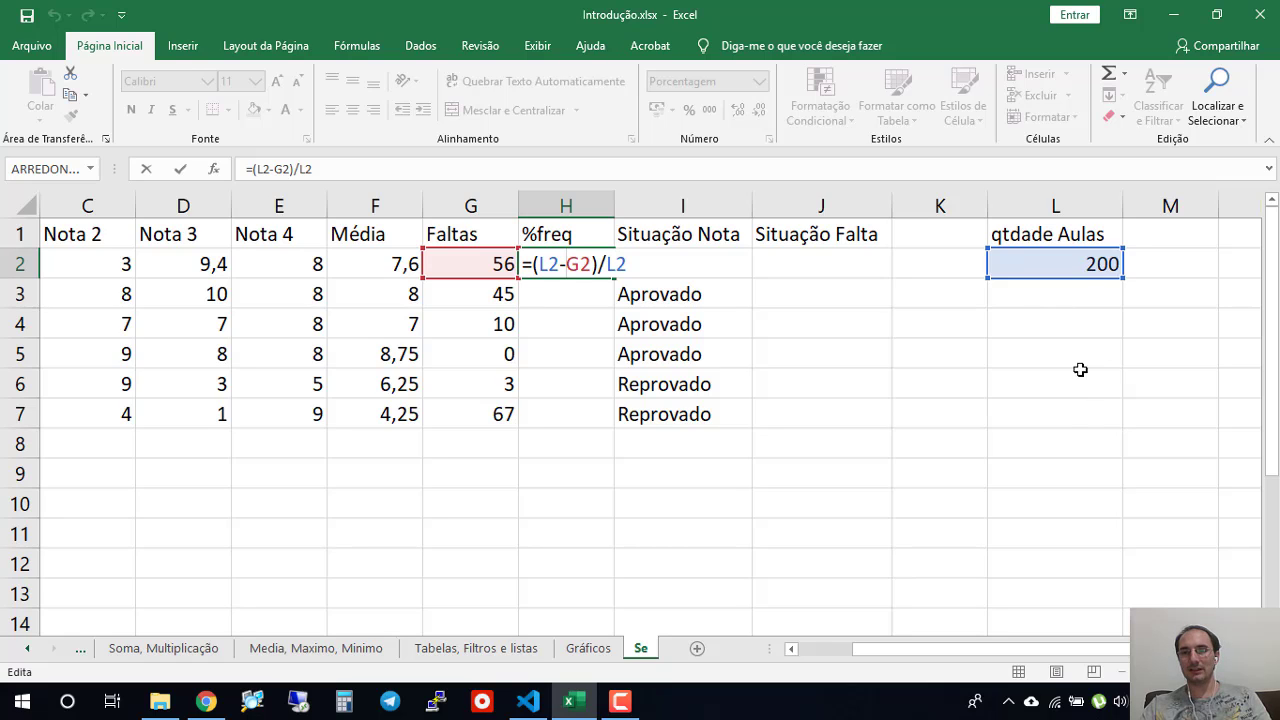
left_click(541, 263)
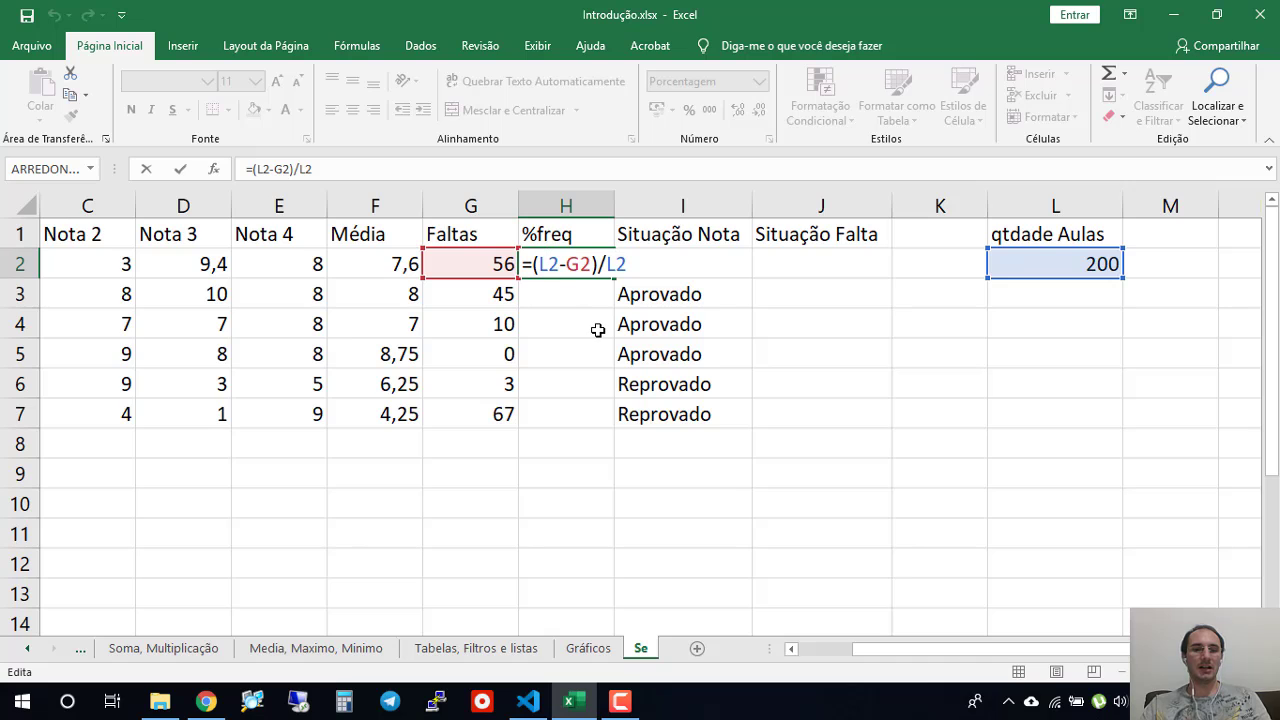
type("$")
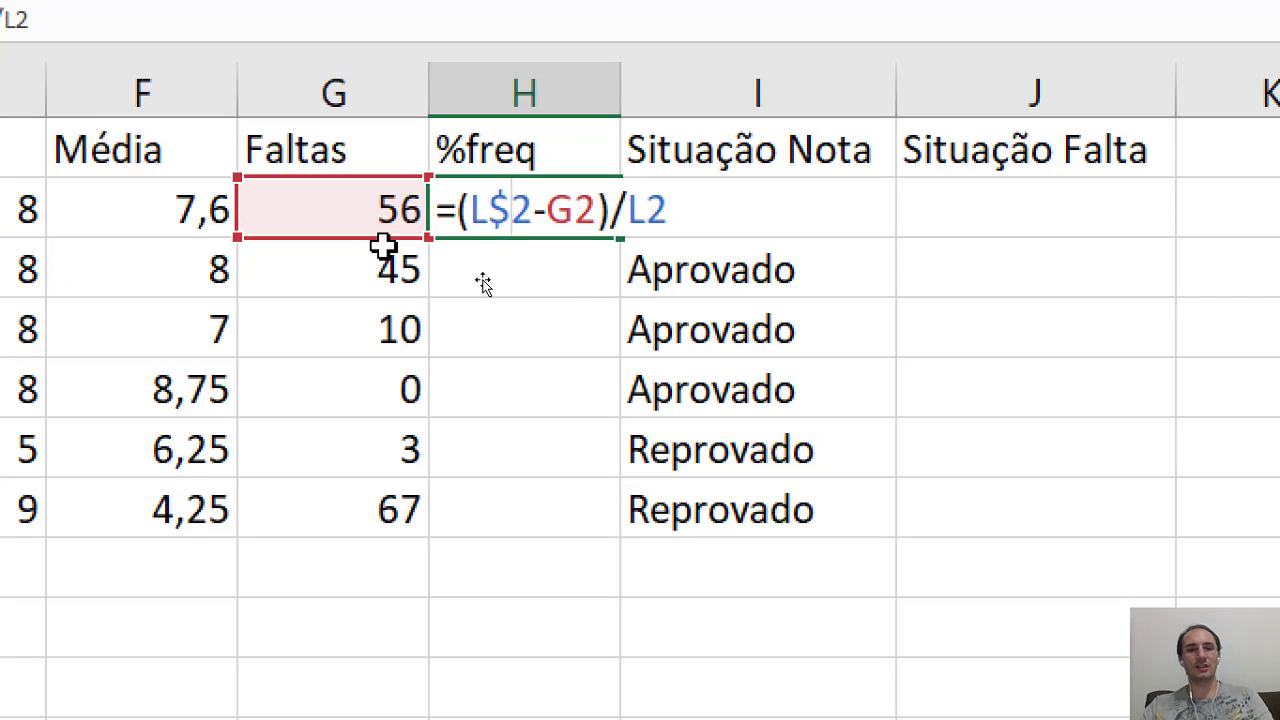
key("Return")
left_click(606, 223)
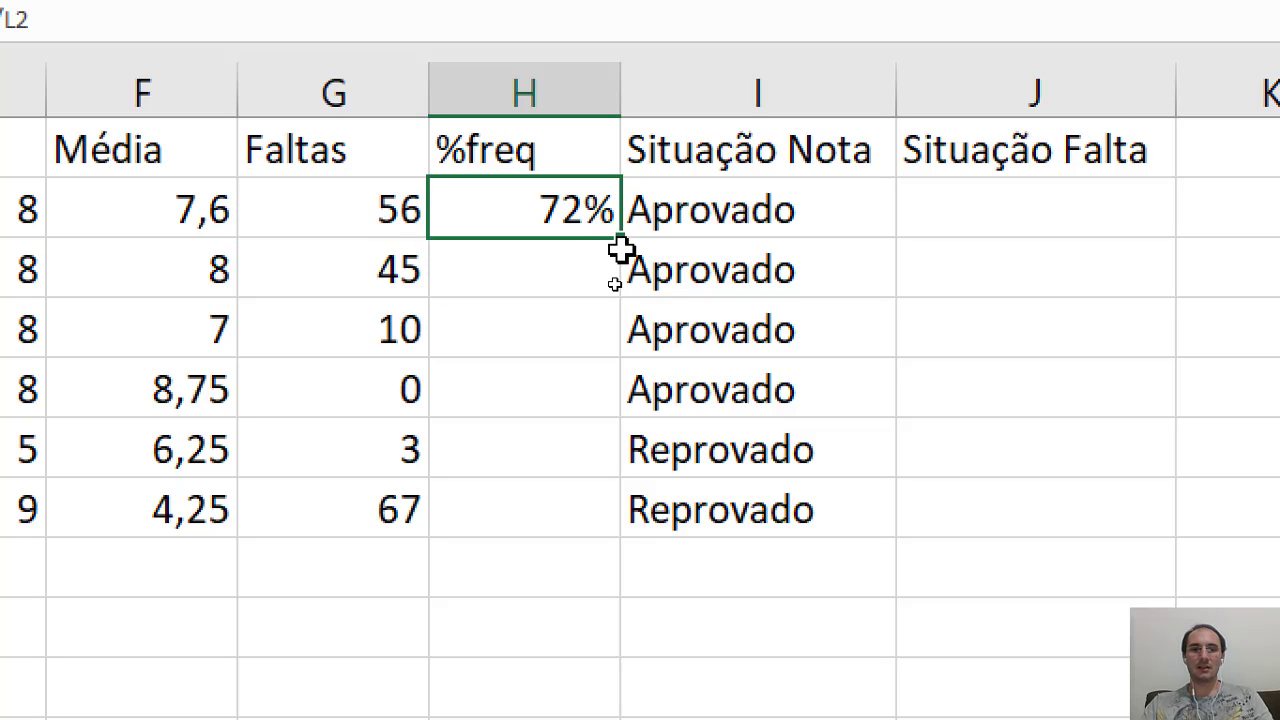
left_click_drag(618, 244, 589, 543)
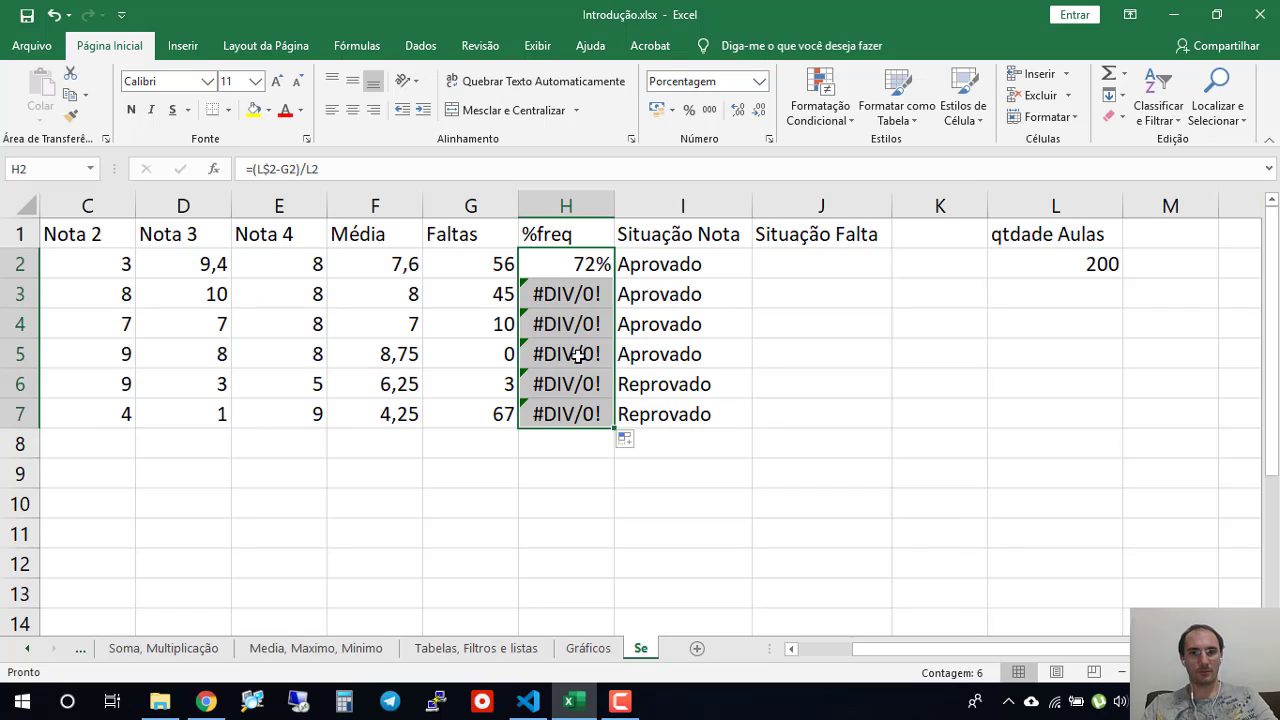
- Undo the last fill in the %freq column and lock the column of the first L2 reference in H2 to get =($L$2-G2)/L2
left_click(530, 332)
key("ctrl+z")
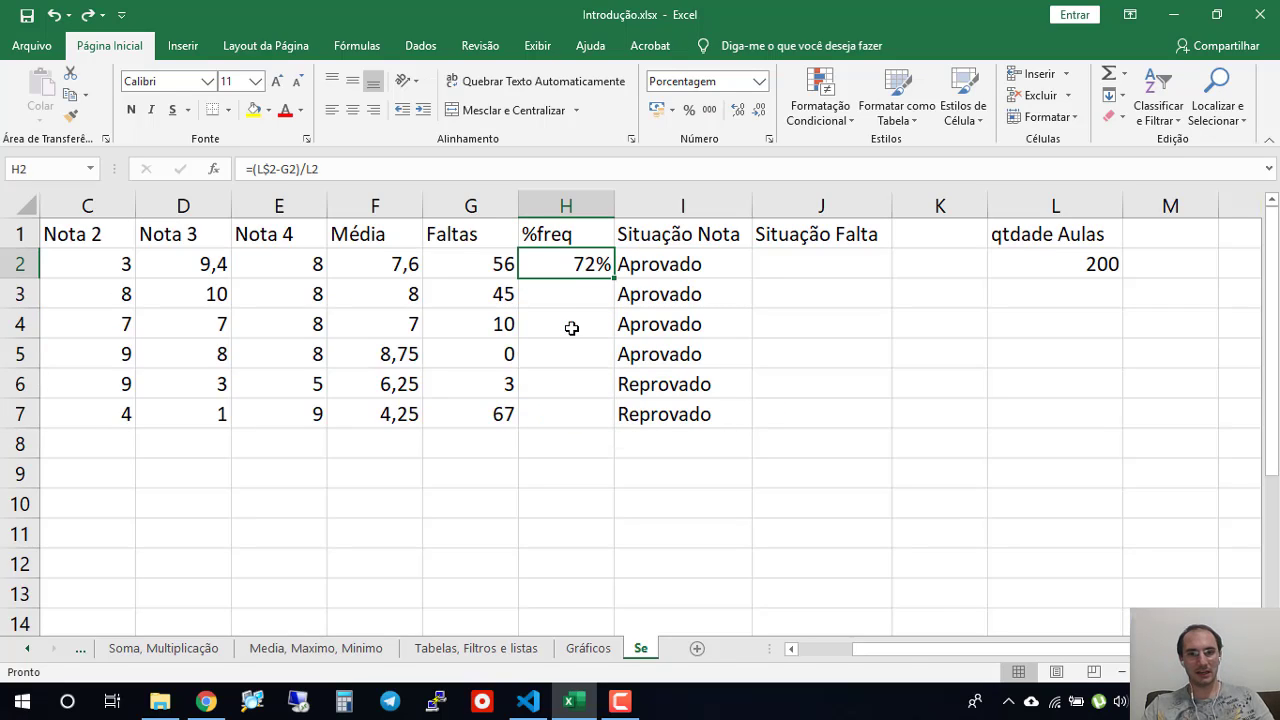
double_click(563, 266)
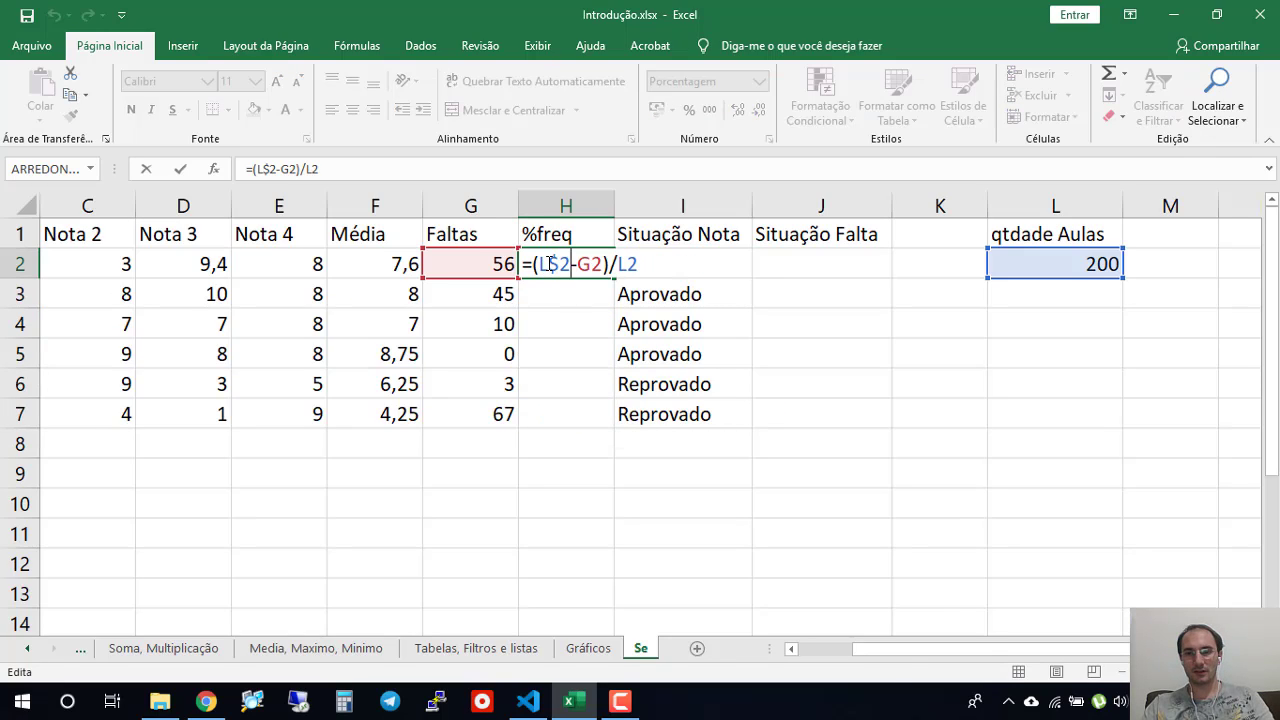
left_click(549, 263)
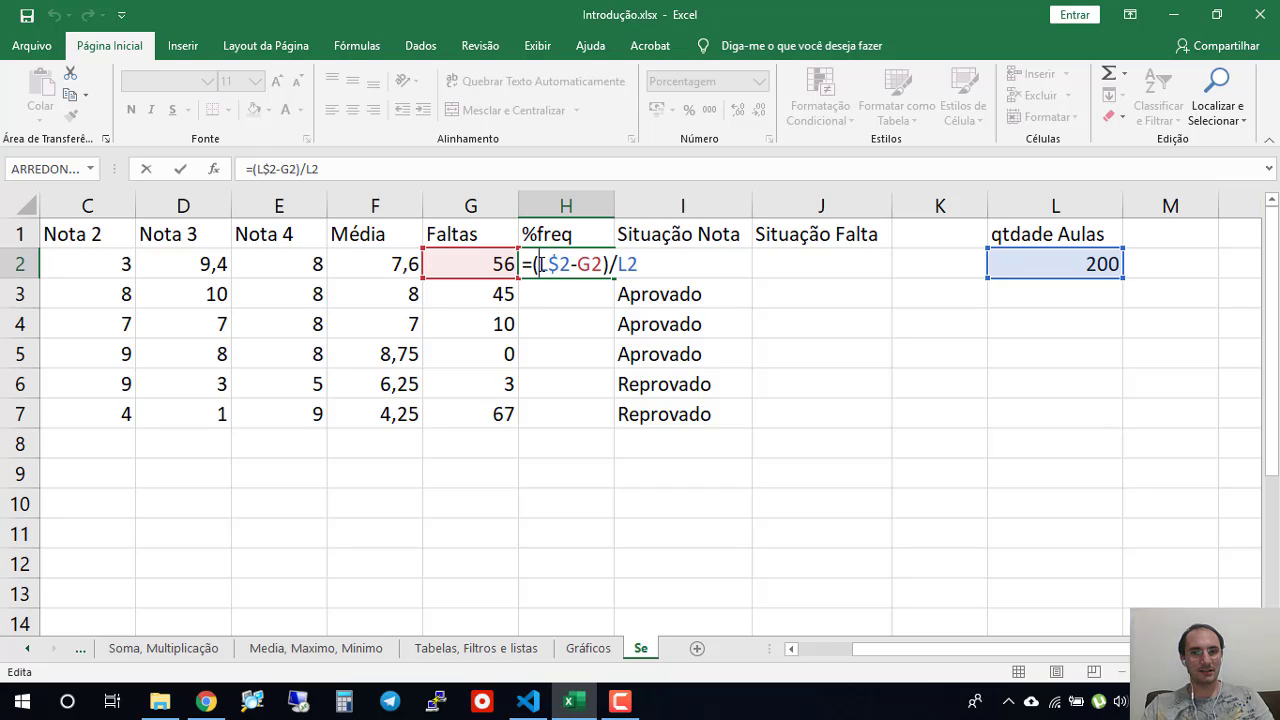
type("$")
key("Return")
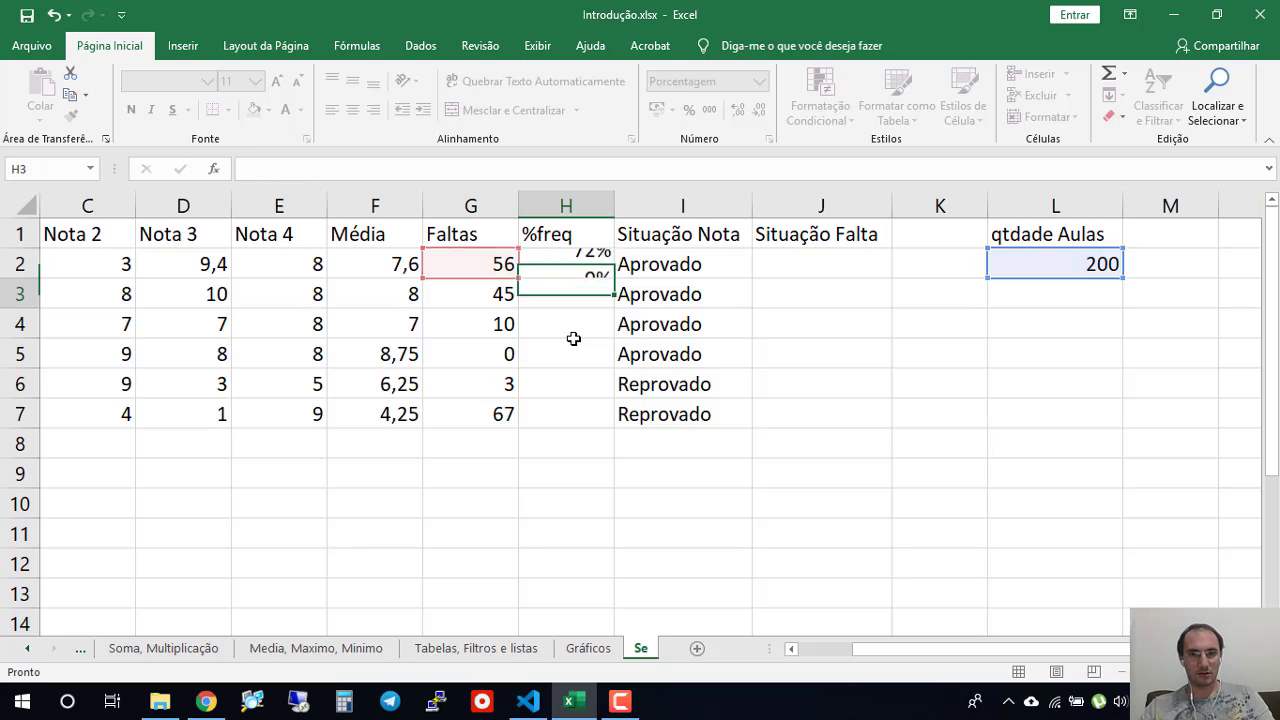
- Try filling the =($L$2-G2)/L2 formula from H2 down to H7, and clear the copies in H3:H7
left_click(580, 270)
left_click_drag(614, 277, 614, 422)
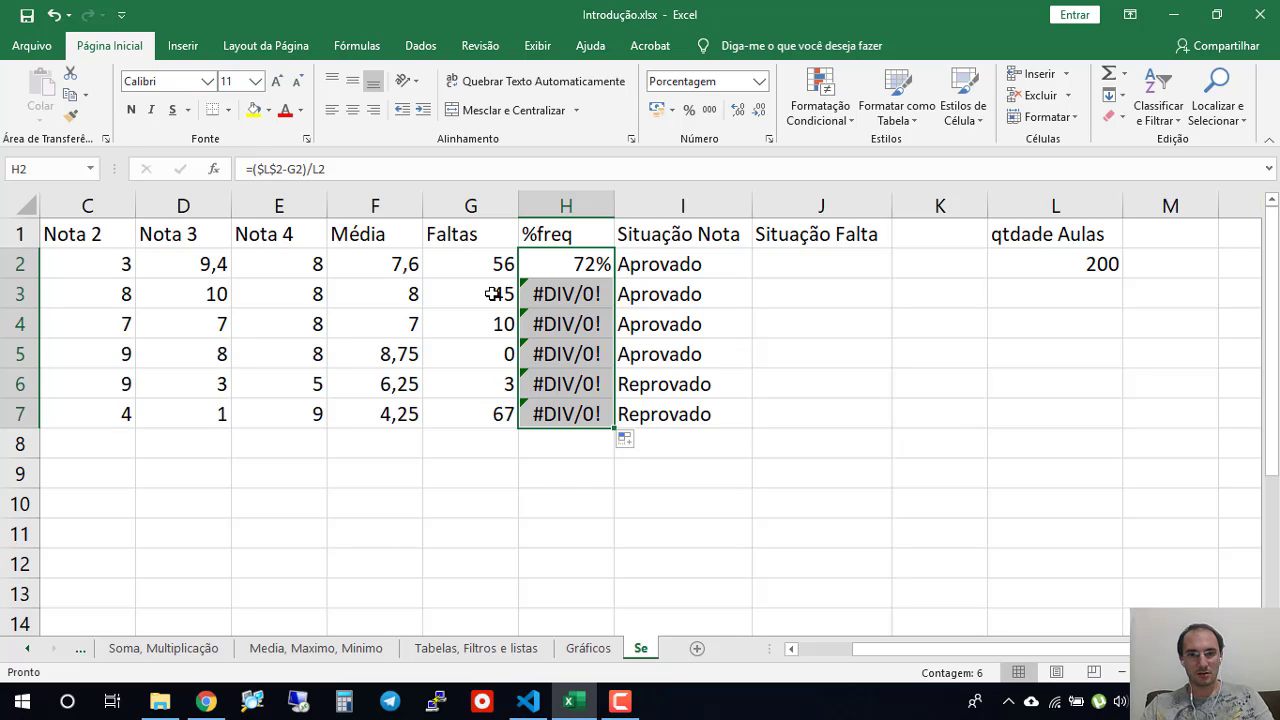
left_click_drag(568, 294, 580, 313)
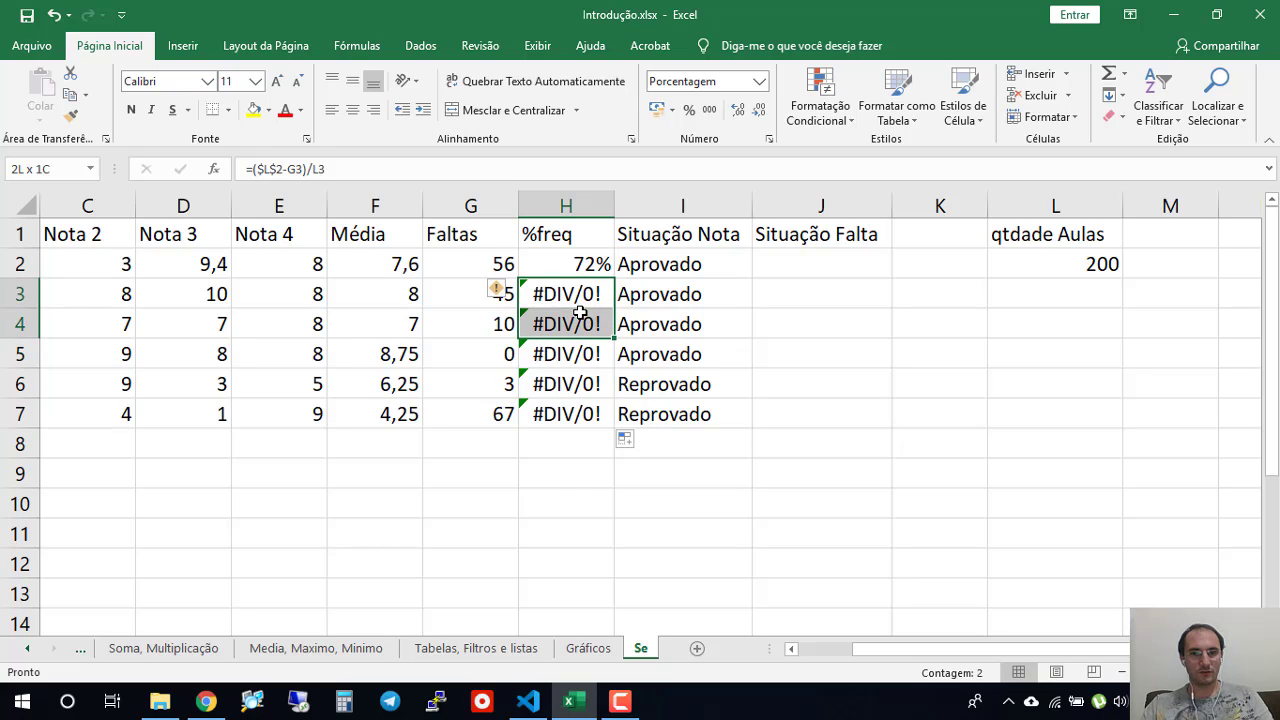
double_click(581, 294)
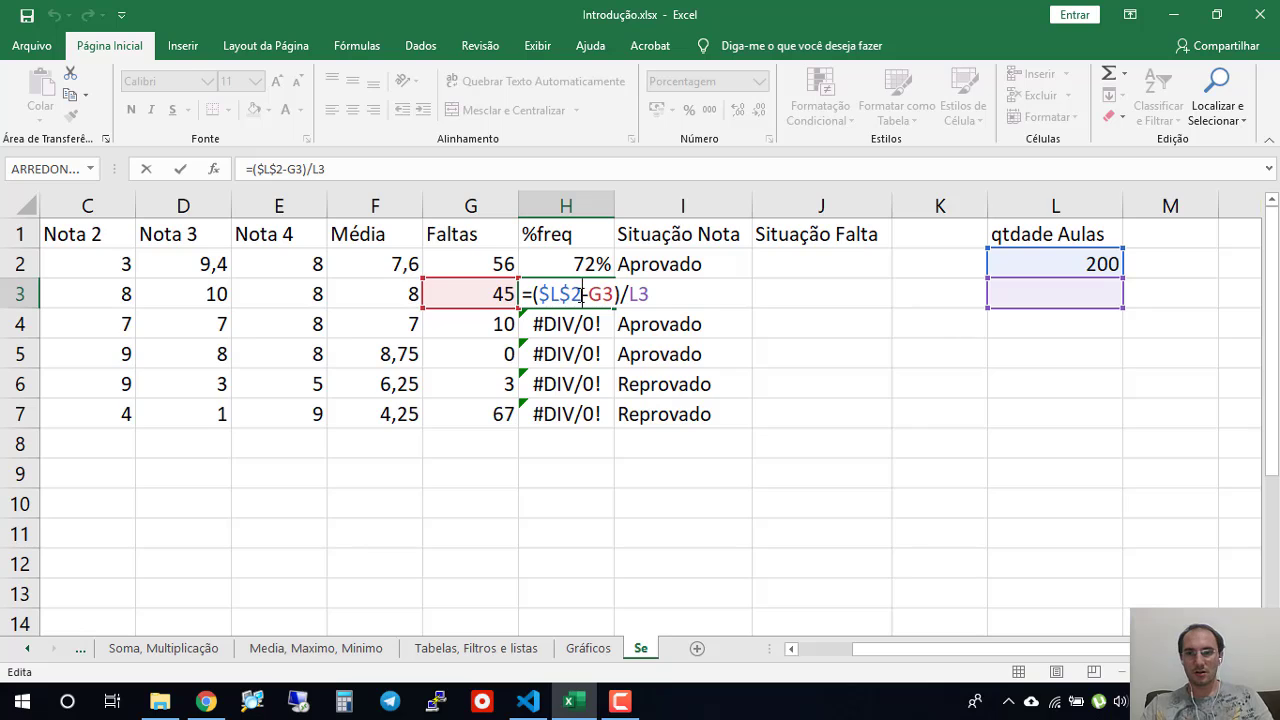
key("Escape")
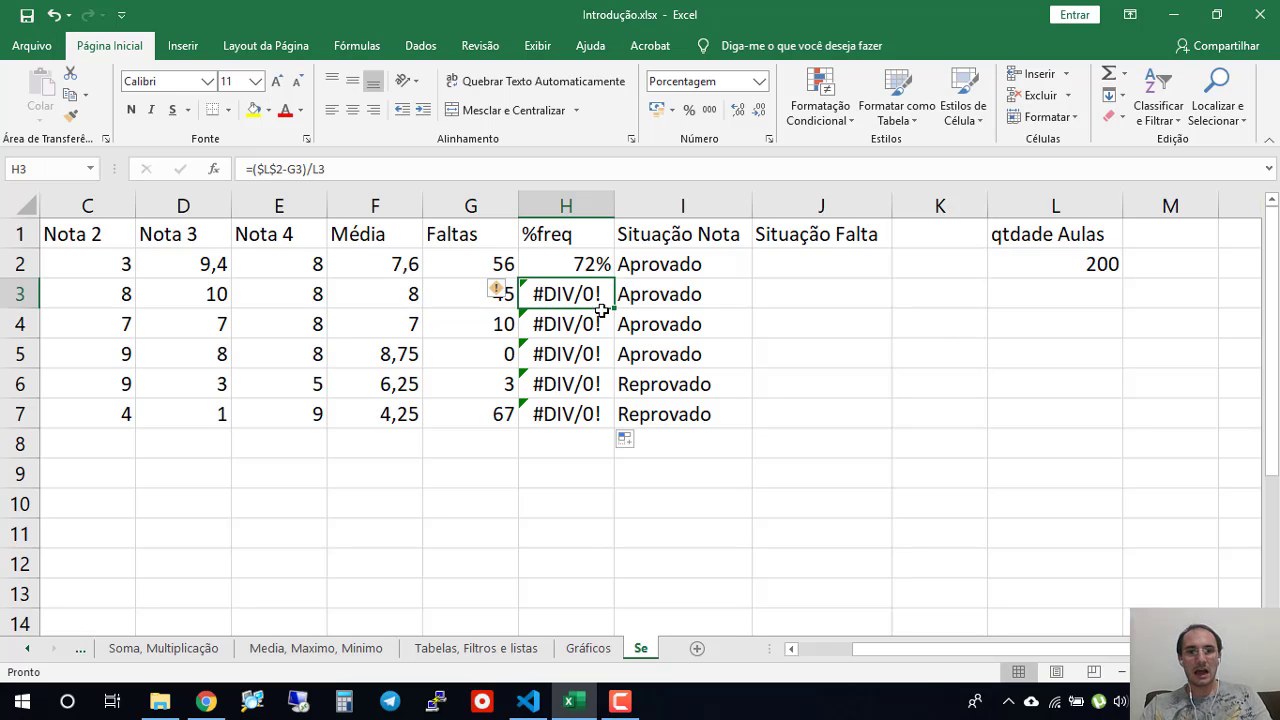
left_click_drag(604, 314, 583, 414)
key("Delete")
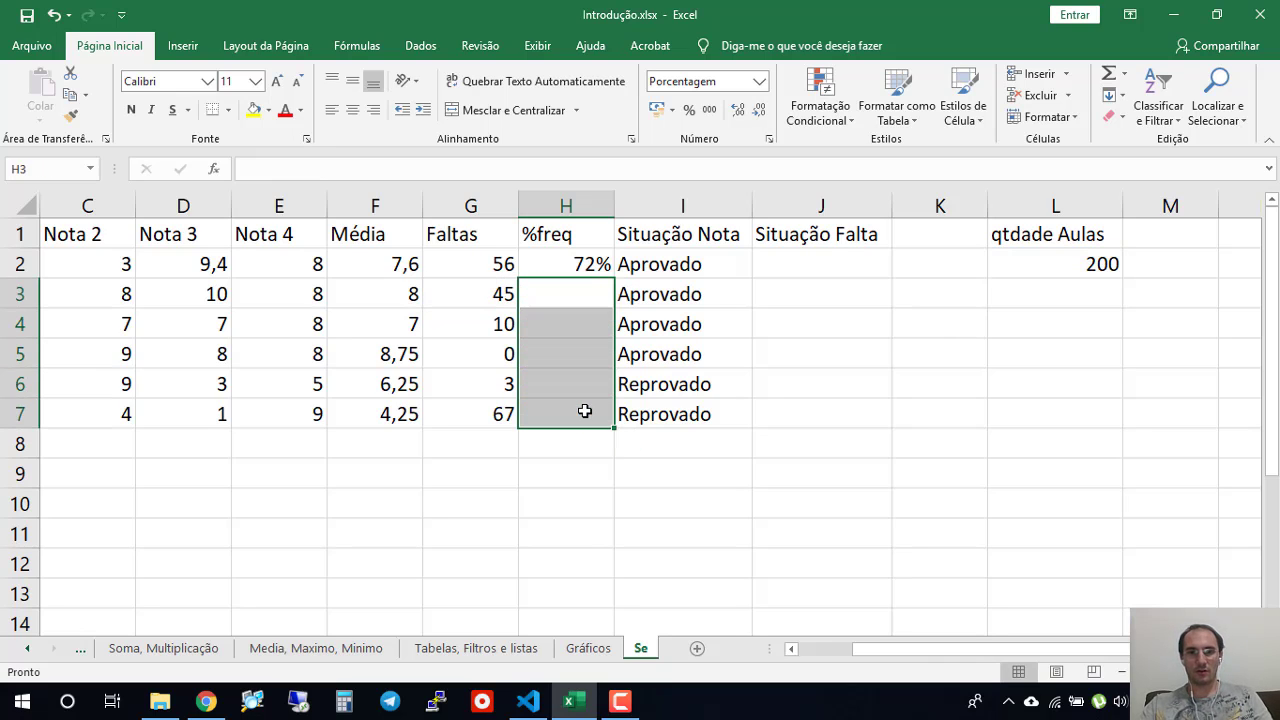
- Change the %freq formula in H2 to =(L$2-G2)/L$2, locking only the row of both class-count references
double_click(583, 266)
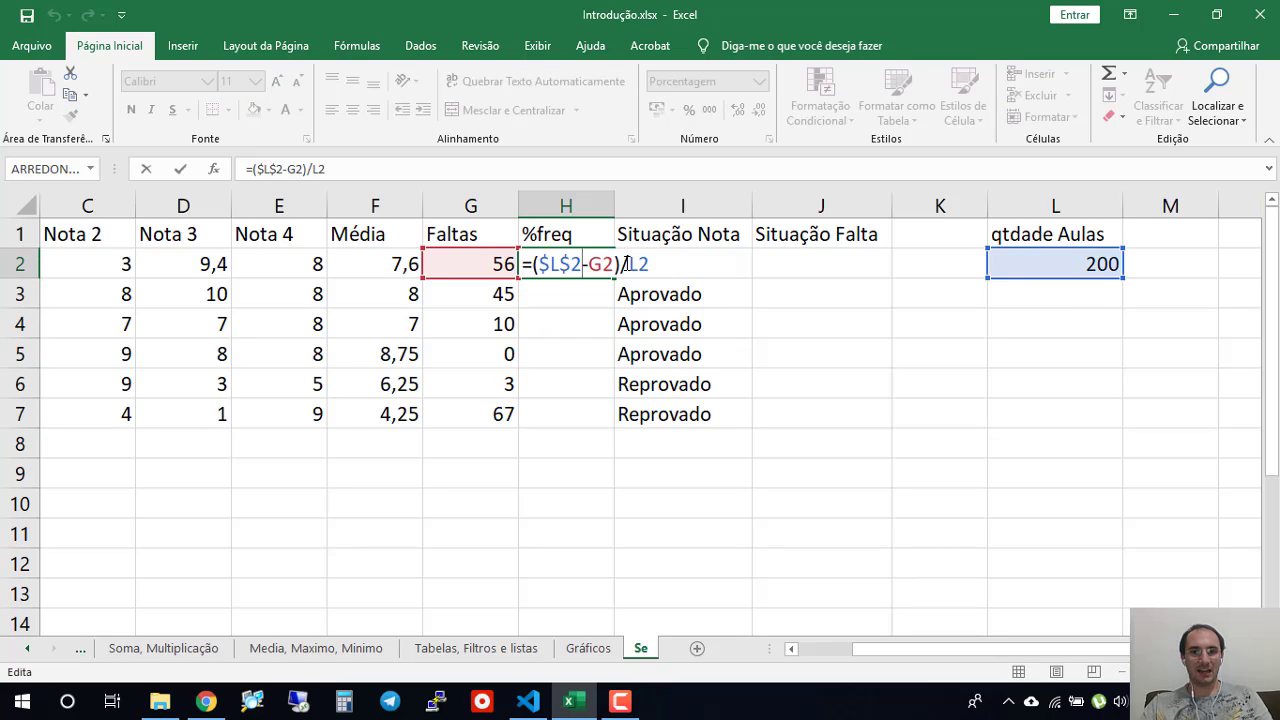
left_click(640, 264)
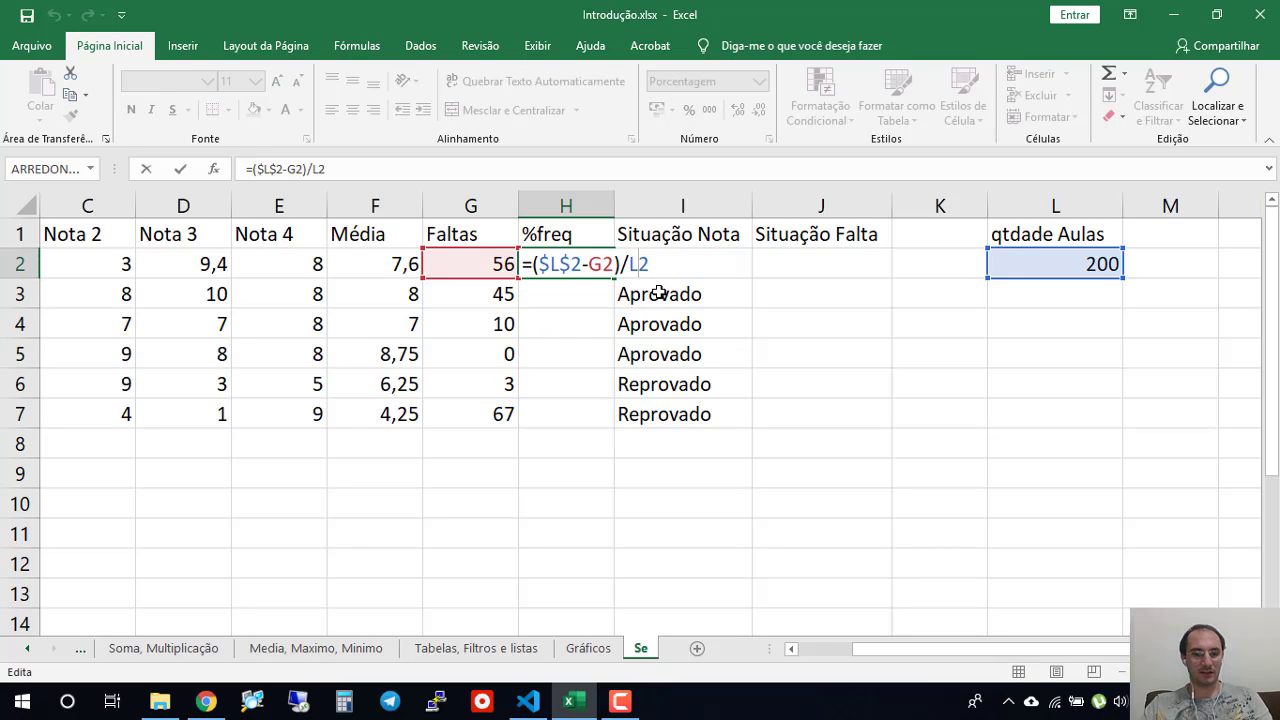
type("$")
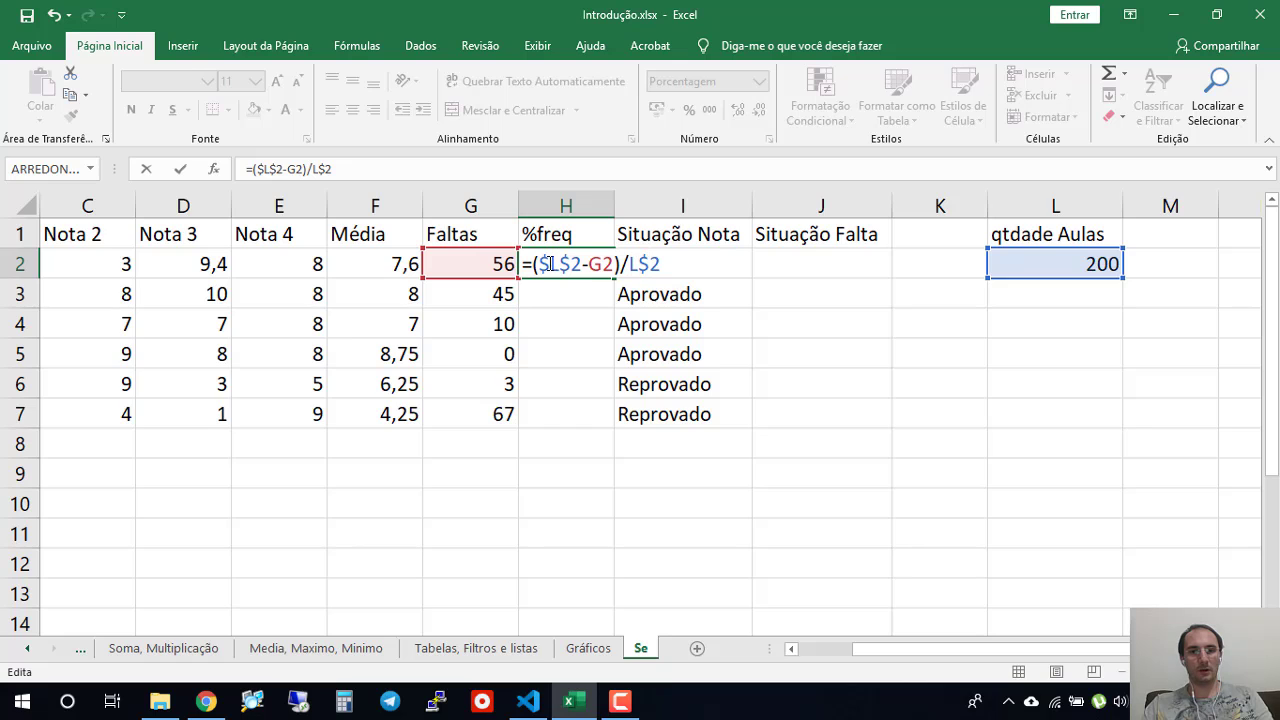
left_click(547, 264)
key("BackSpace")
key("Return")
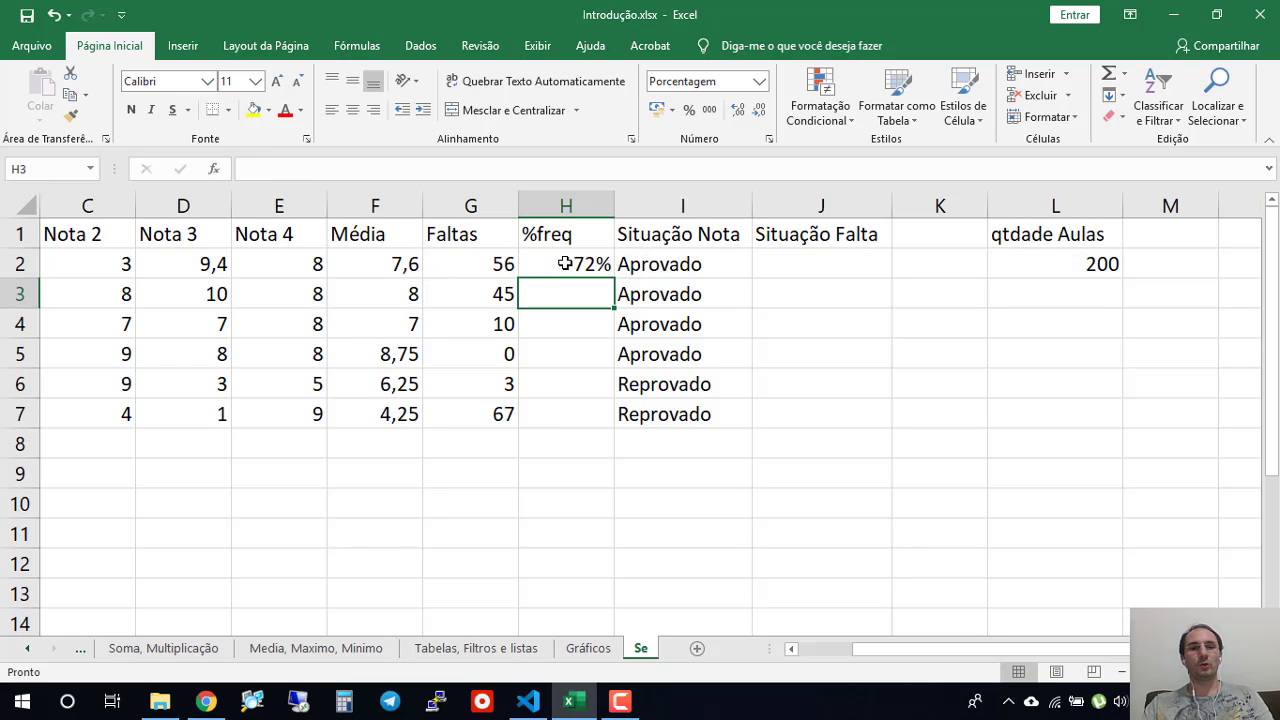
- Fill the %freq formula from H2 down to H7 and compare the formulas in H2 and H3
left_click(563, 263)
left_click_drag(613, 279, 615, 433)
left_click(591, 523)
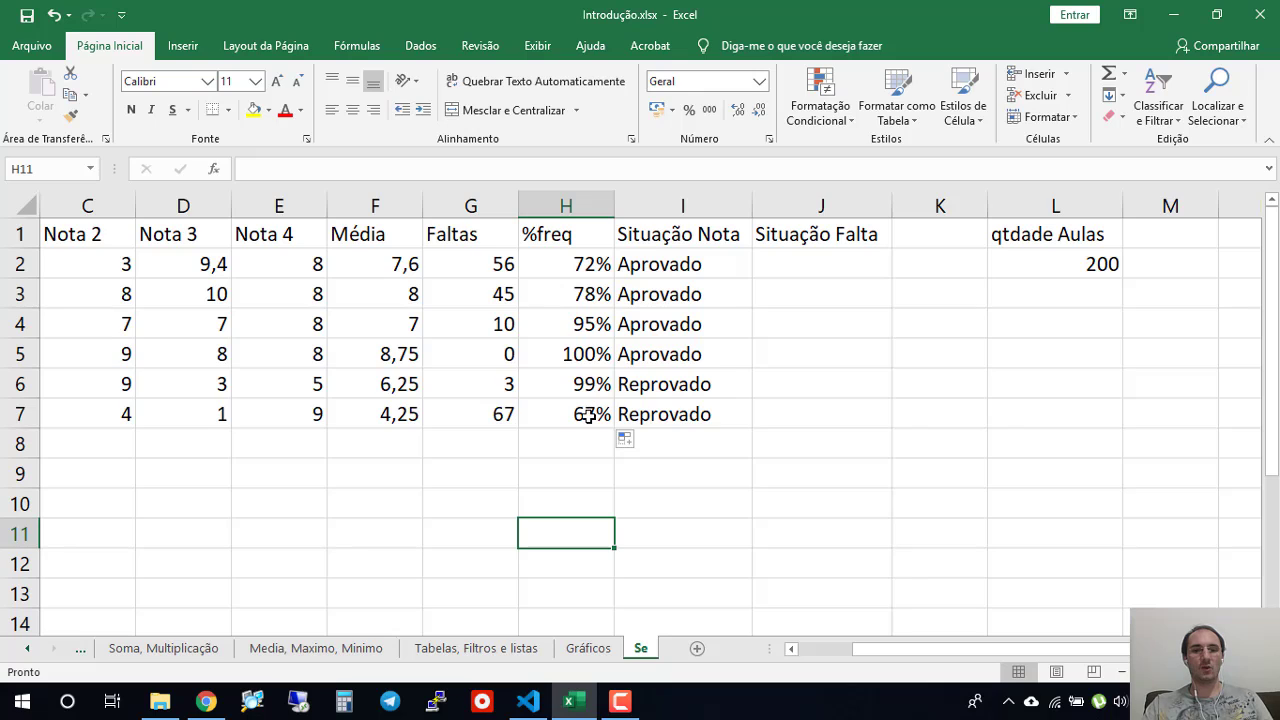
left_click(582, 266)
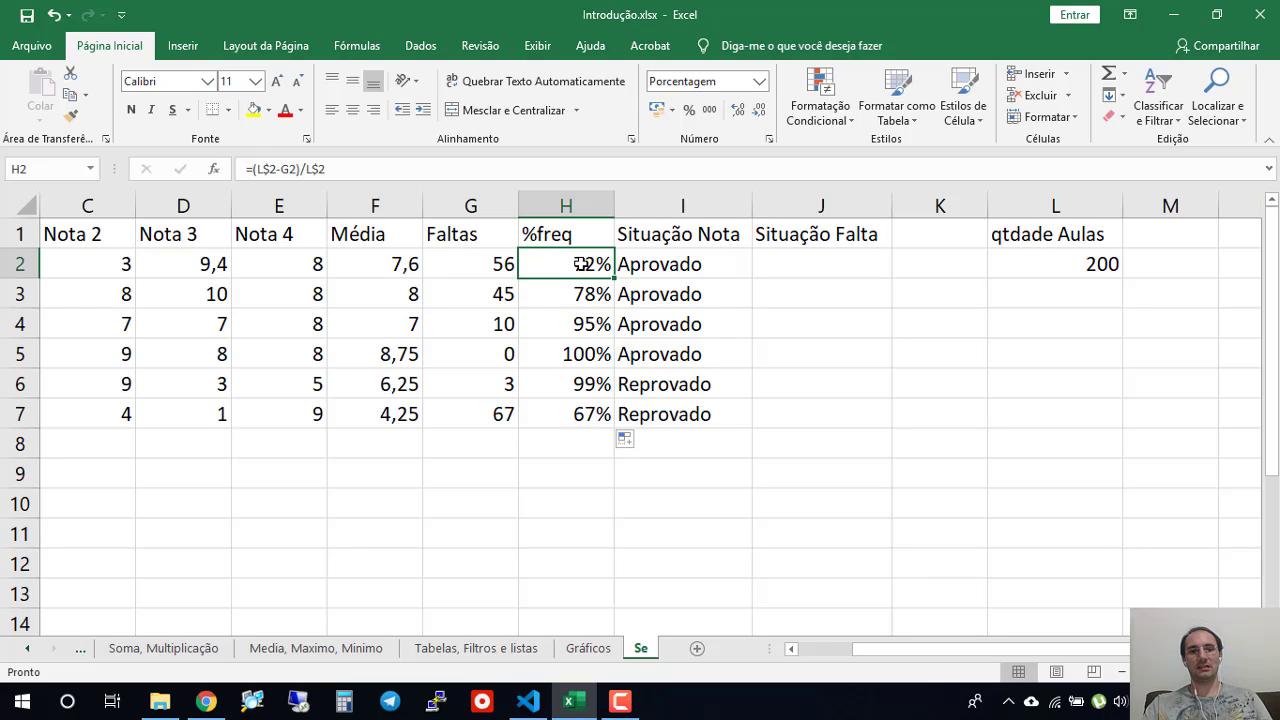
left_click(580, 291)
left_click(584, 263)
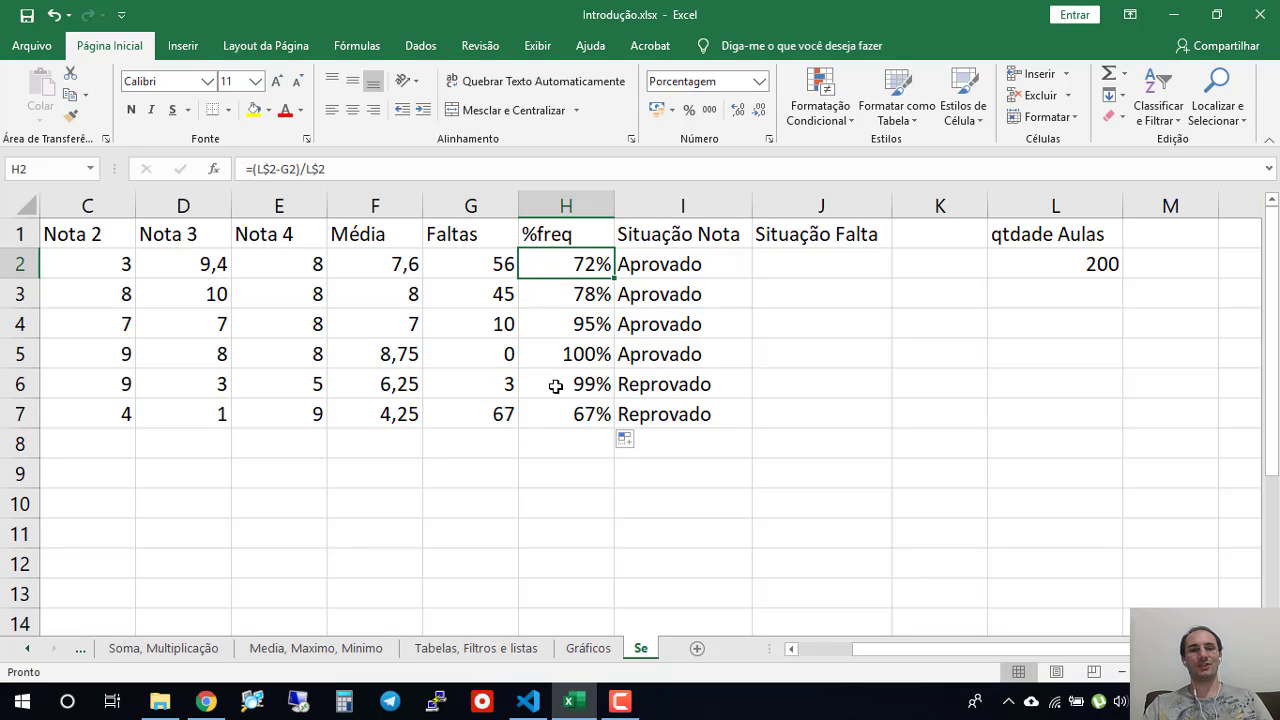
left_click(590, 293)
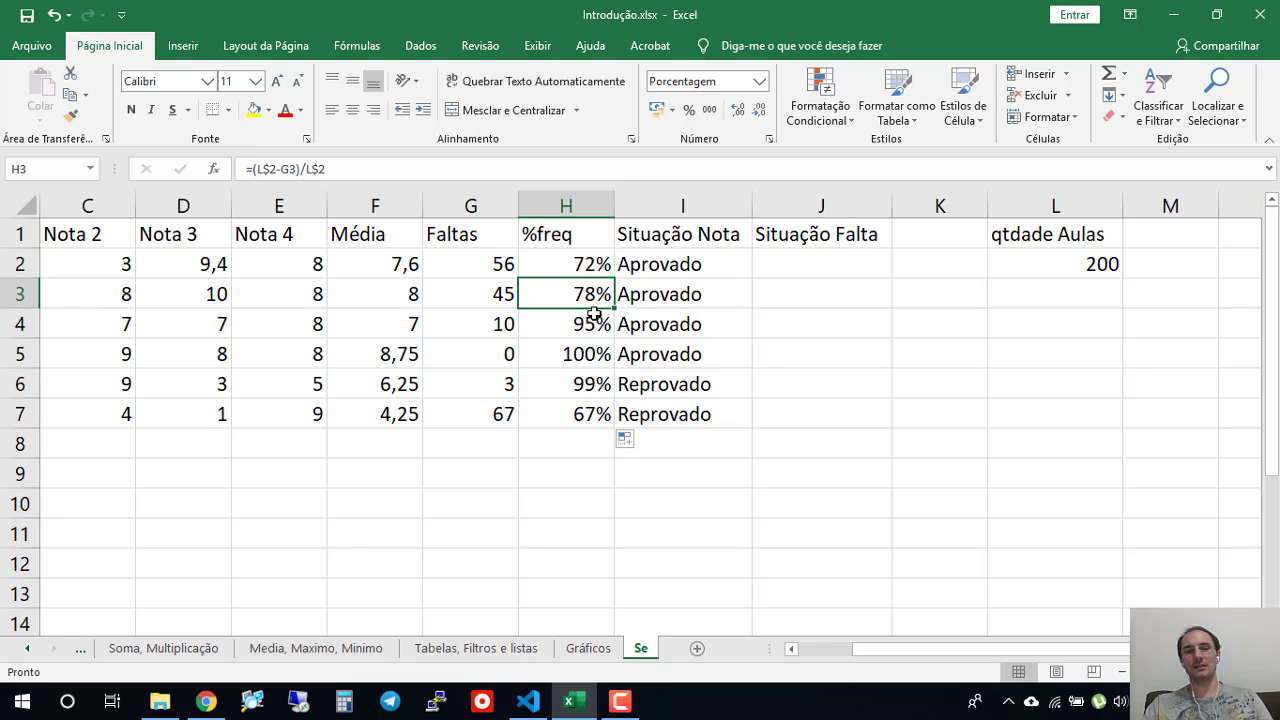
- Start an SE formula in J2 under Situação Falta with the logical test H2<75
left_click(798, 266)
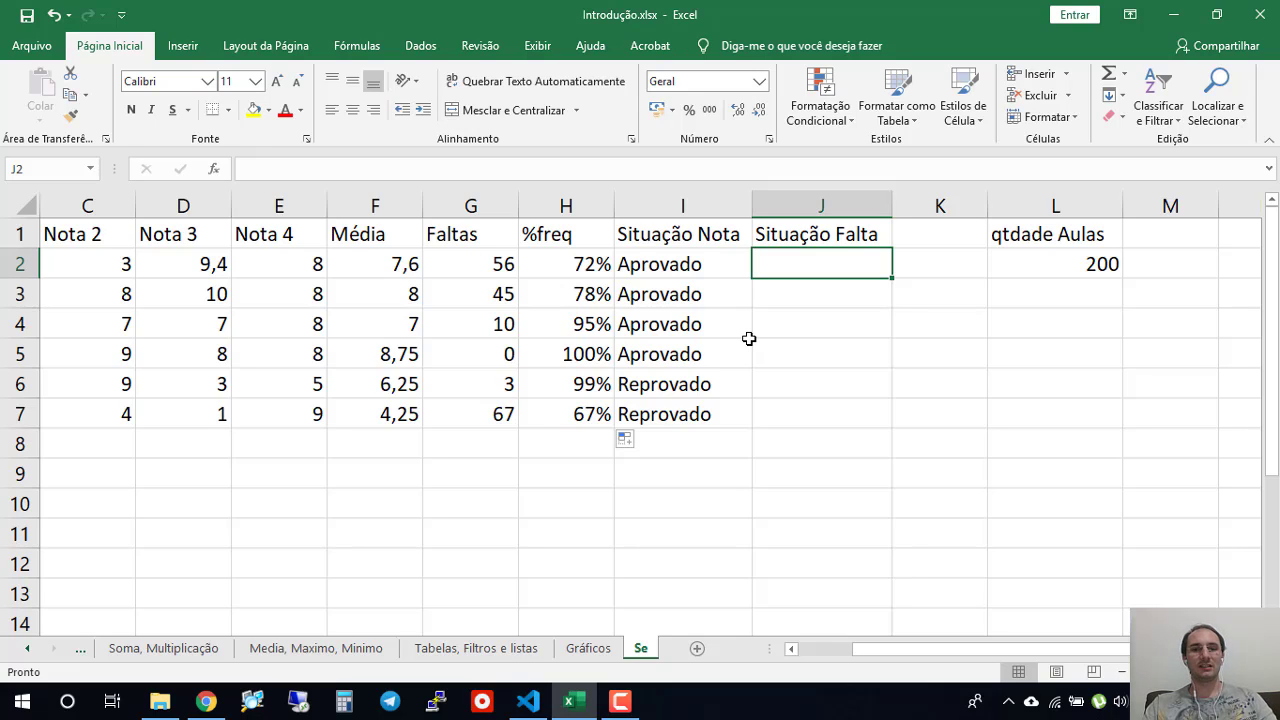
type("=")
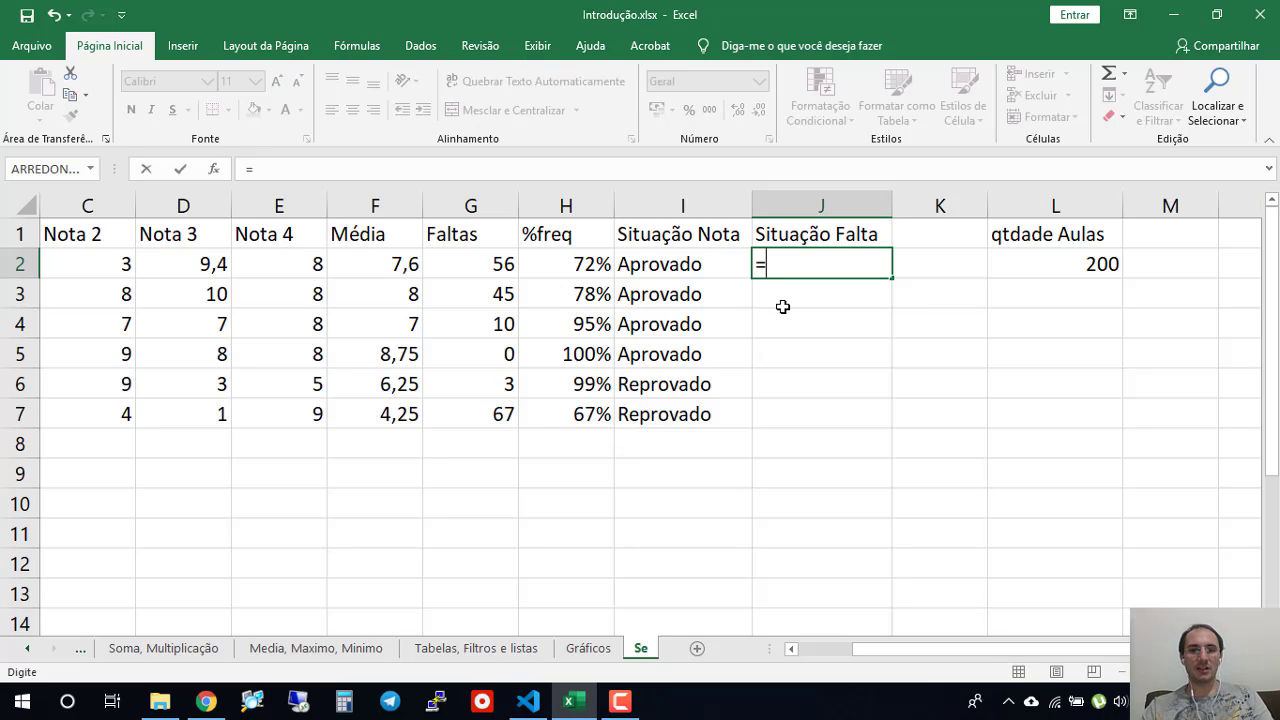
type("se")
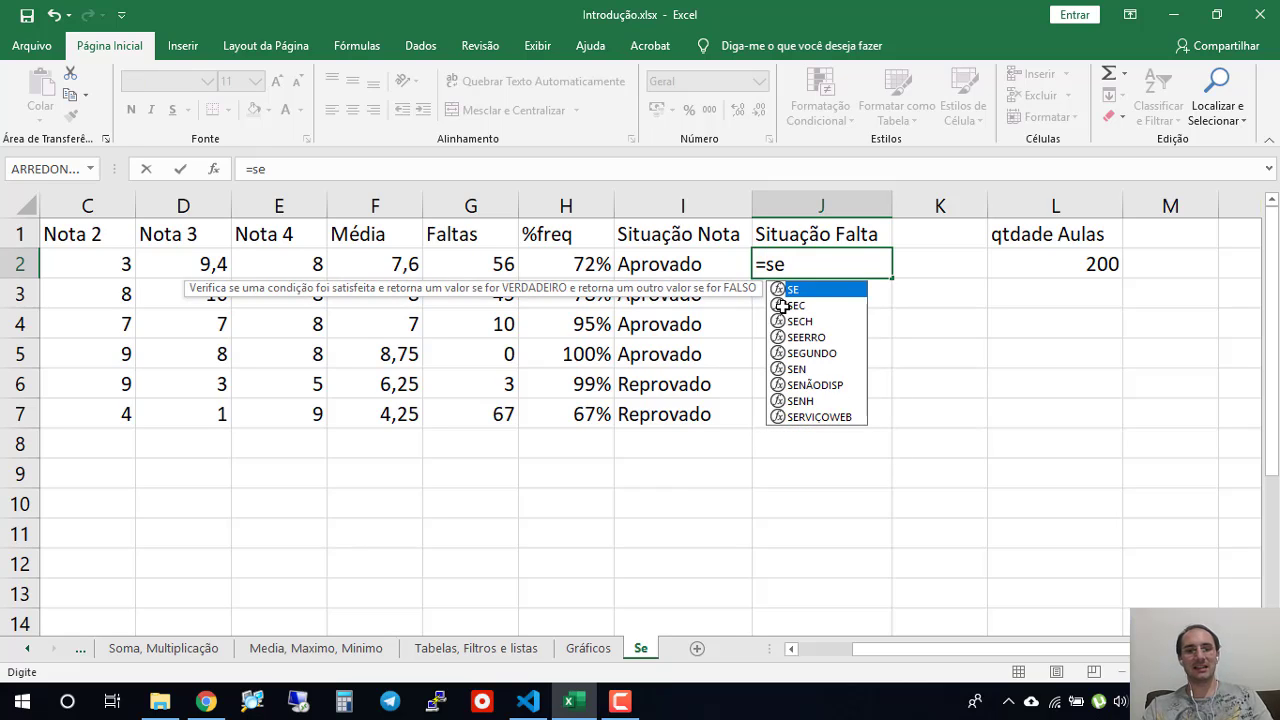
type("(")
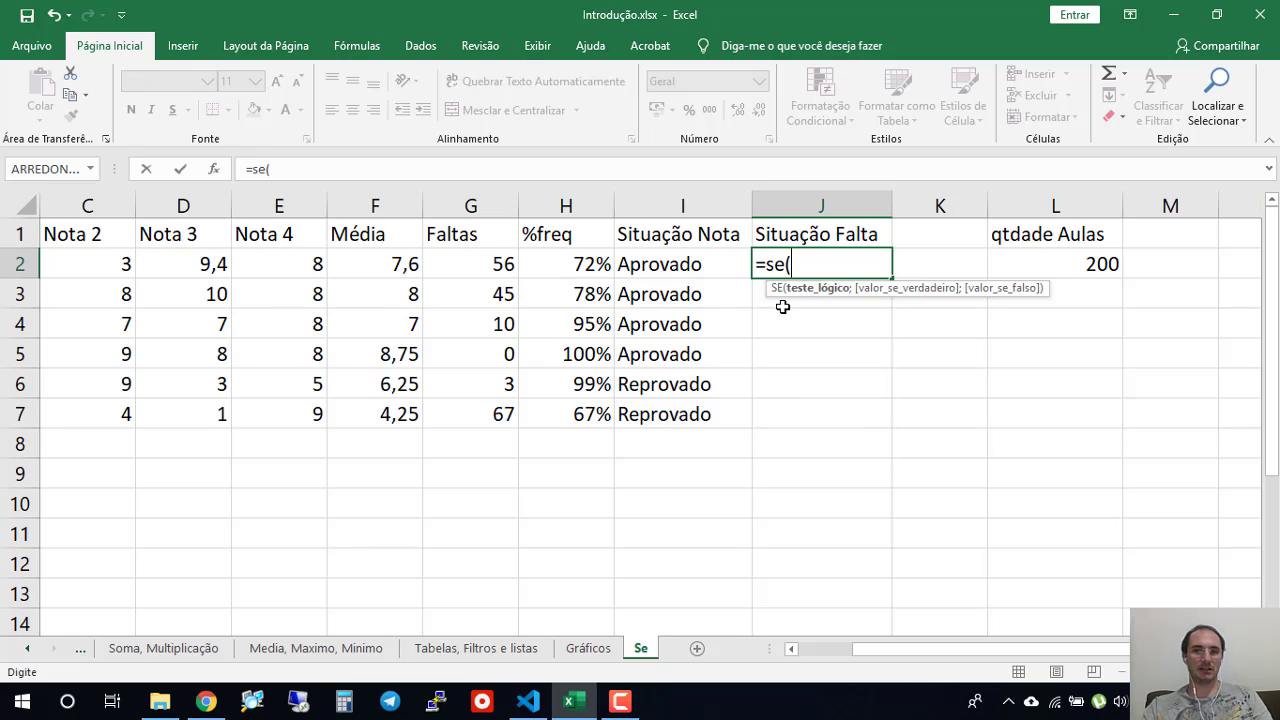
left_click(573, 263)
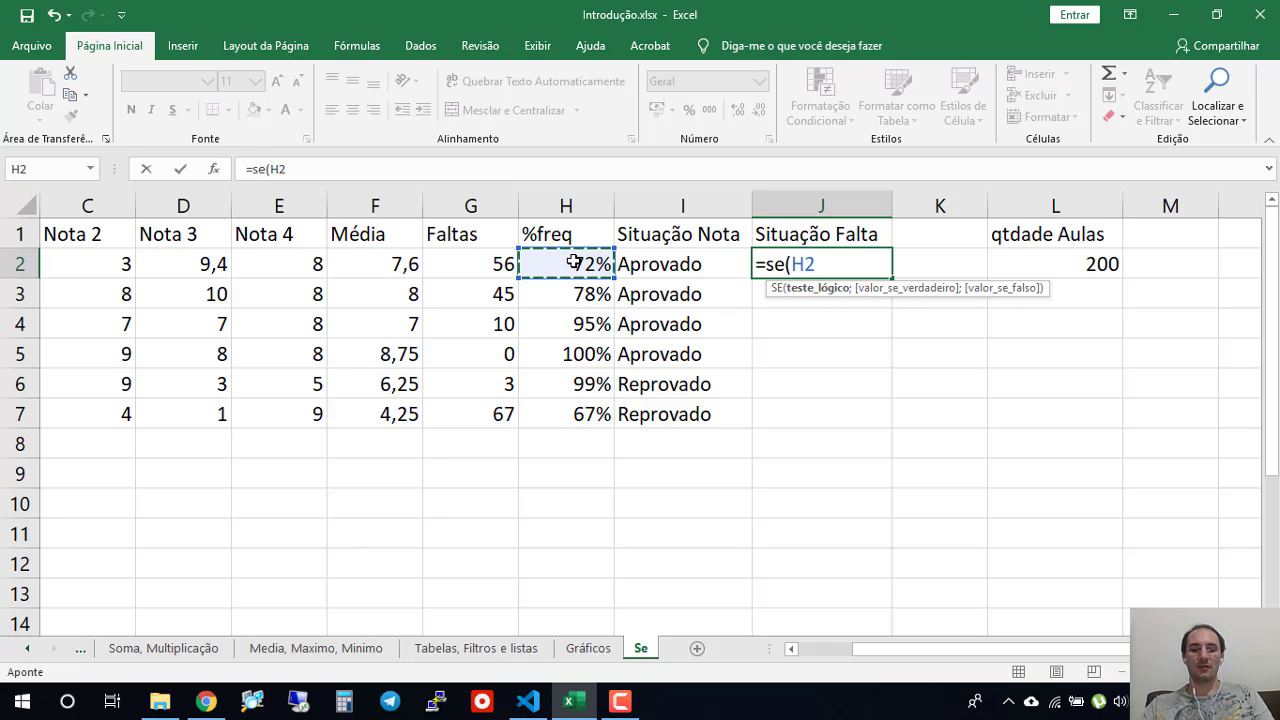
type(">")
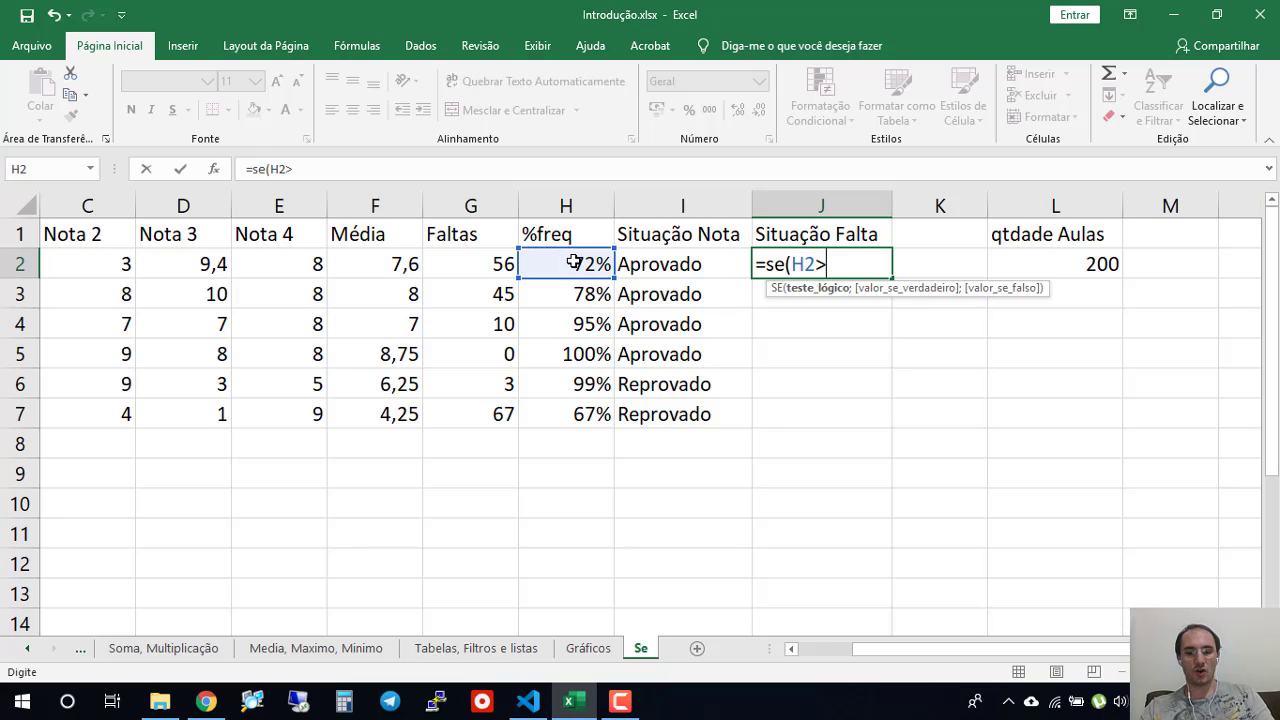
type("=75")
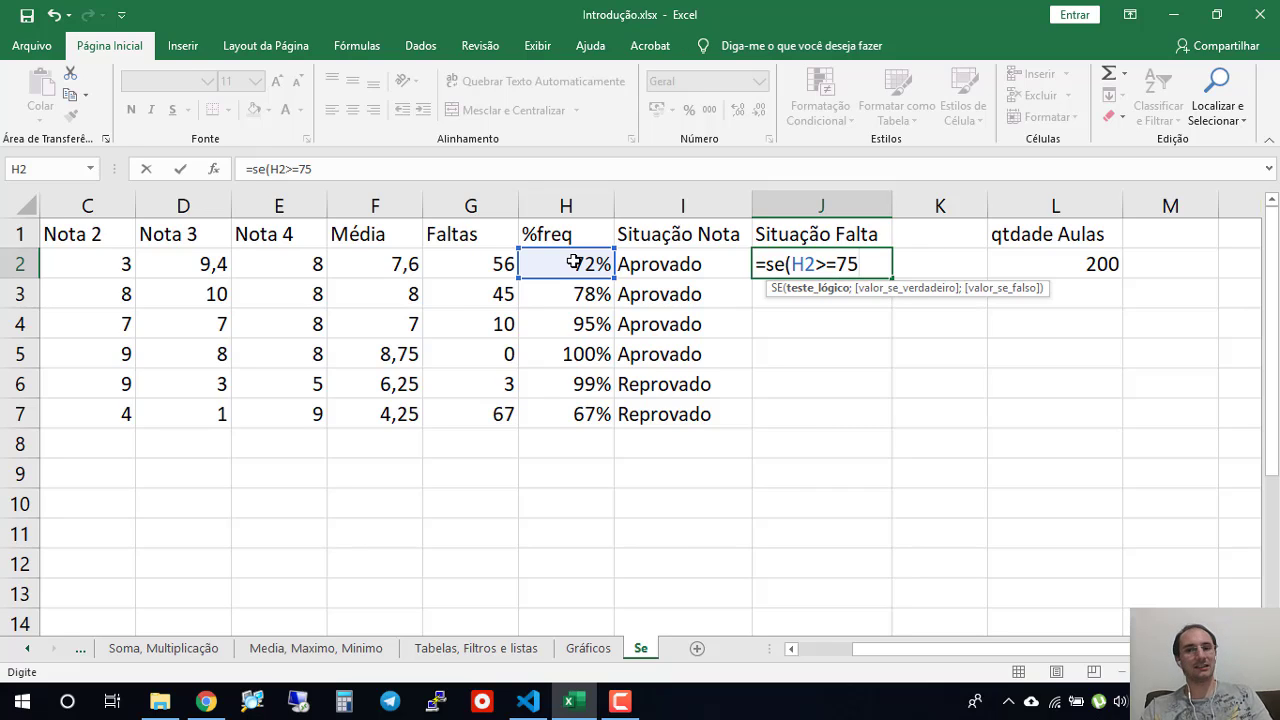
key("BackSpace")
key("BackSpace")
key("BackSpace")
key("BackSpace")
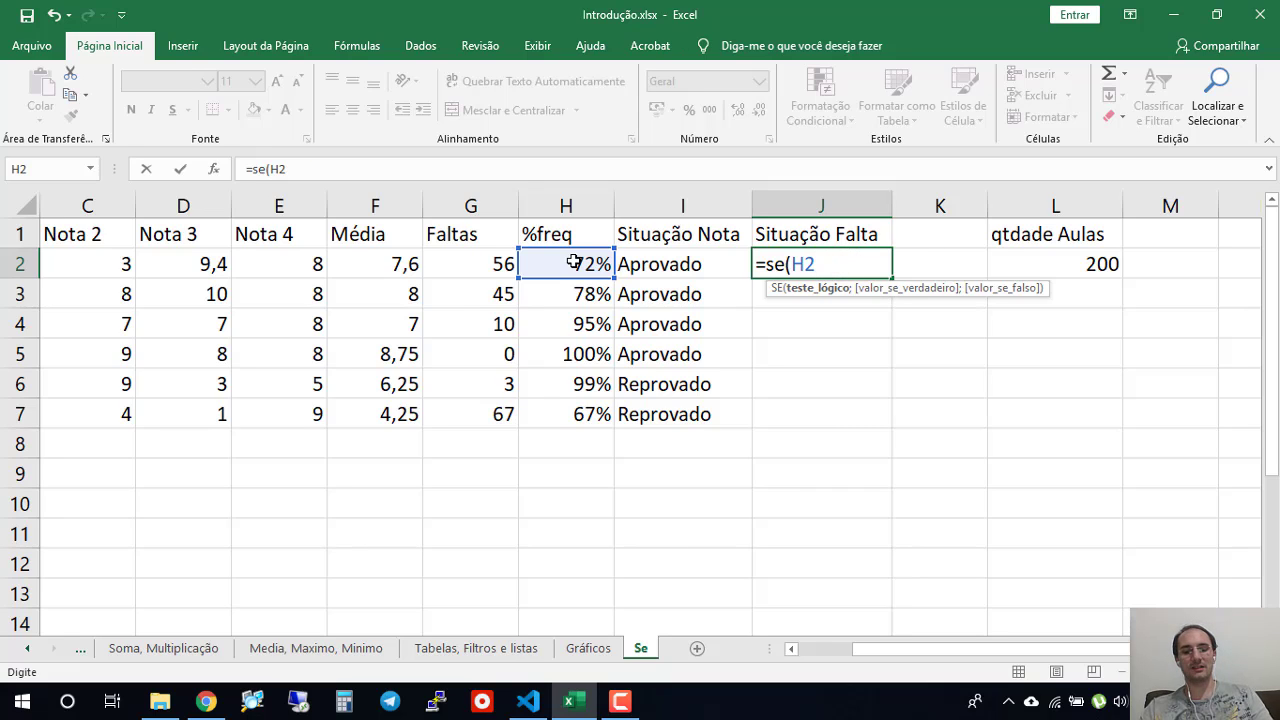
type("<75")
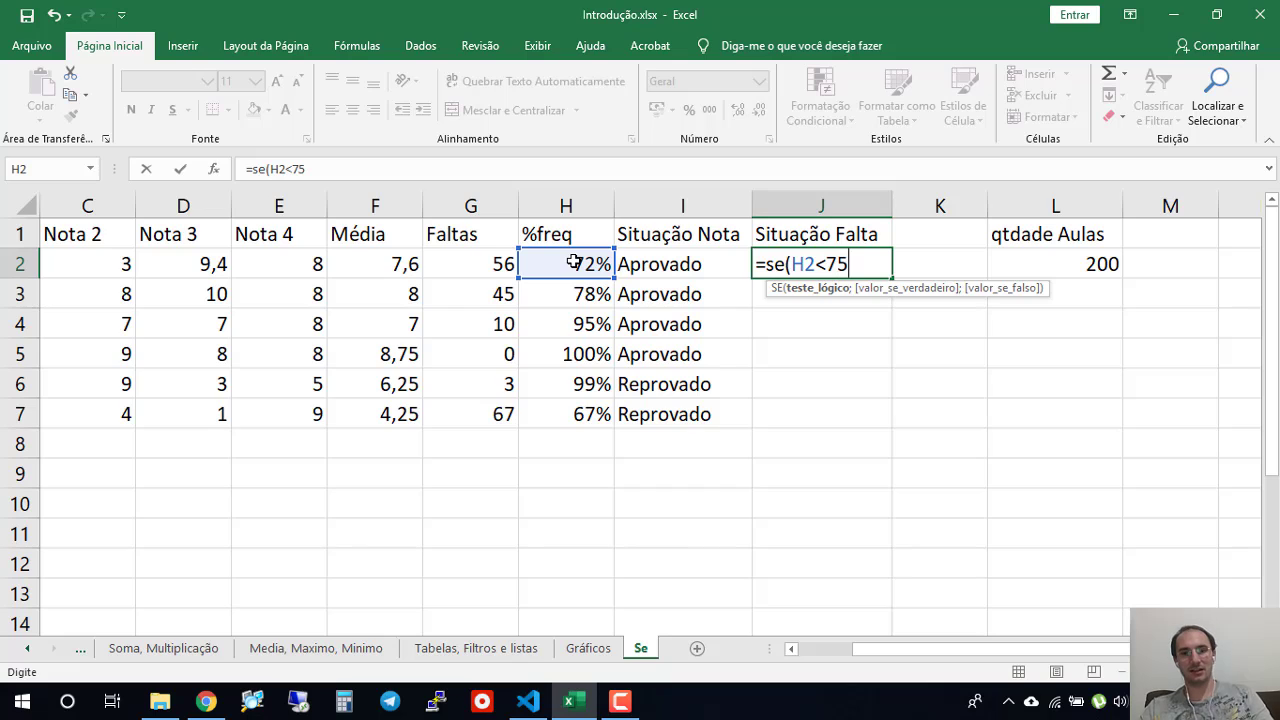
type(";")
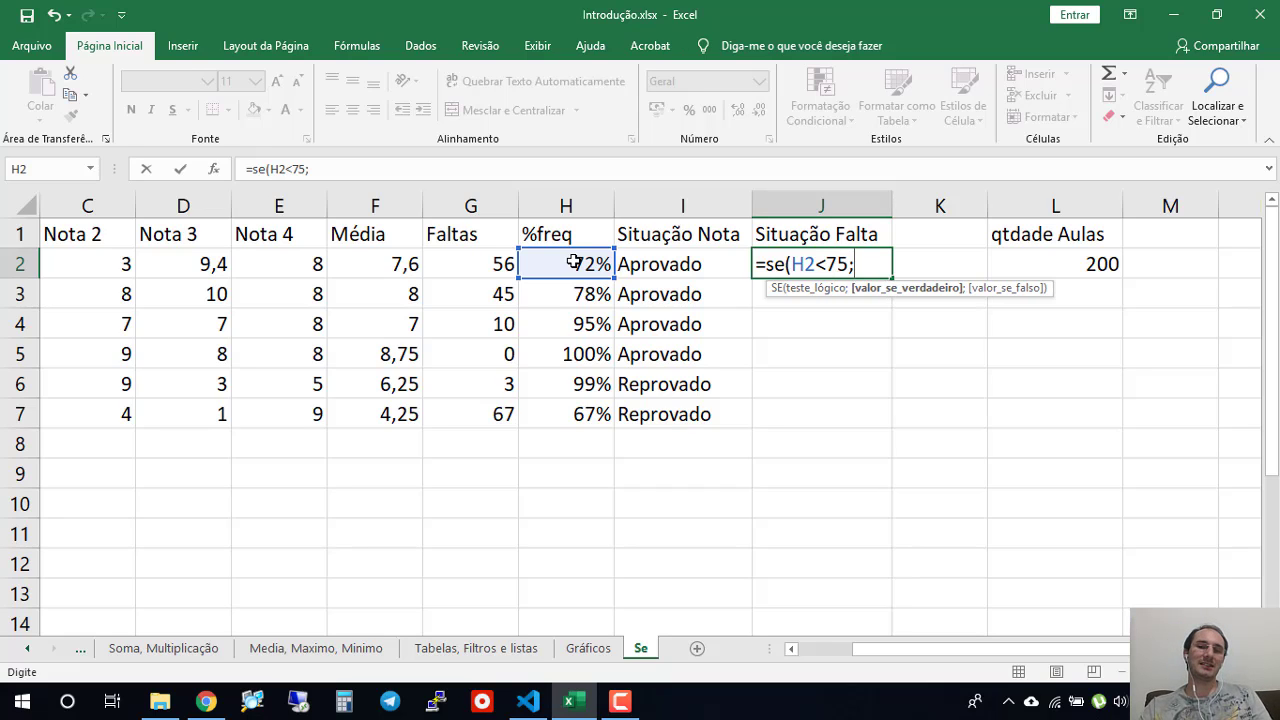
type("\"Re")
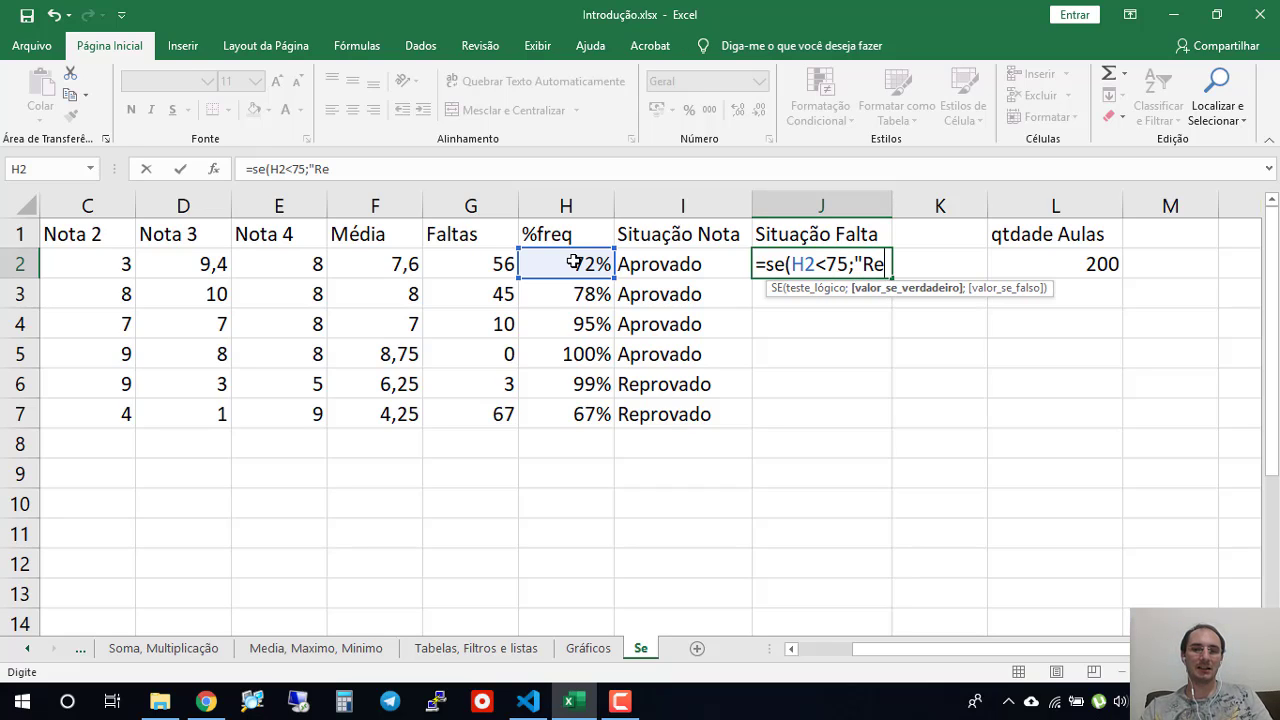
type("provado")
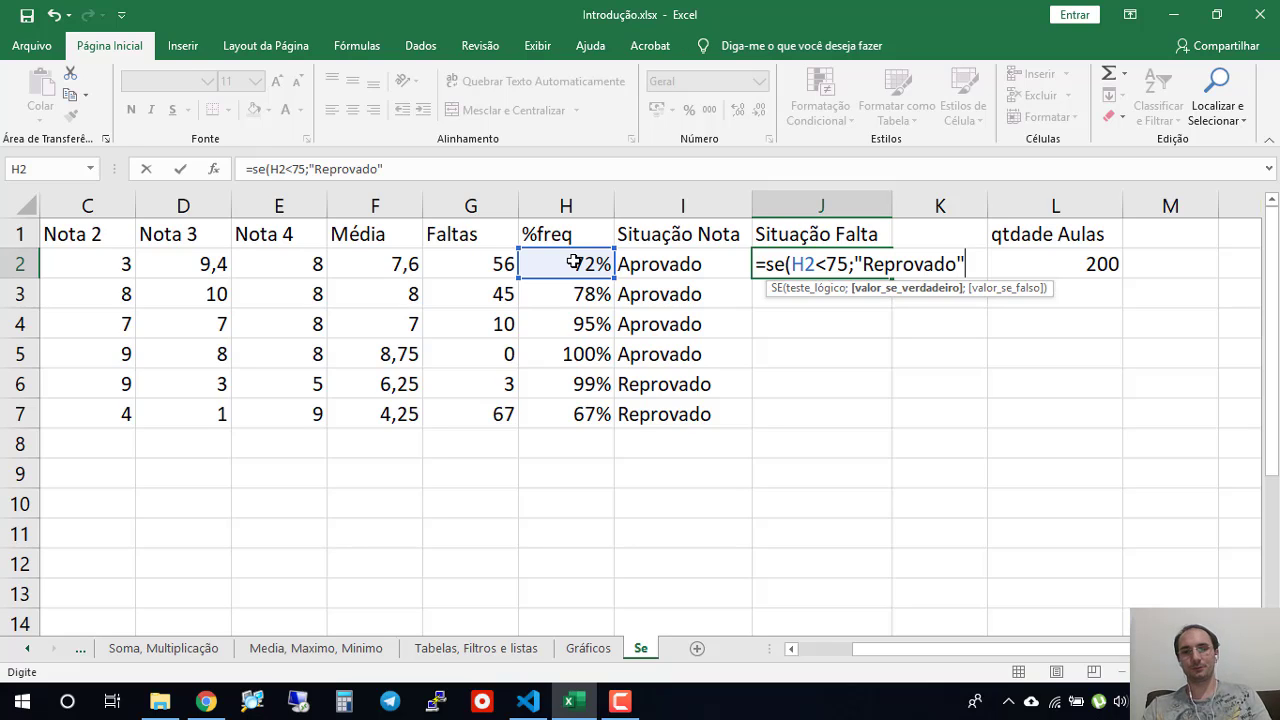
type("\";")
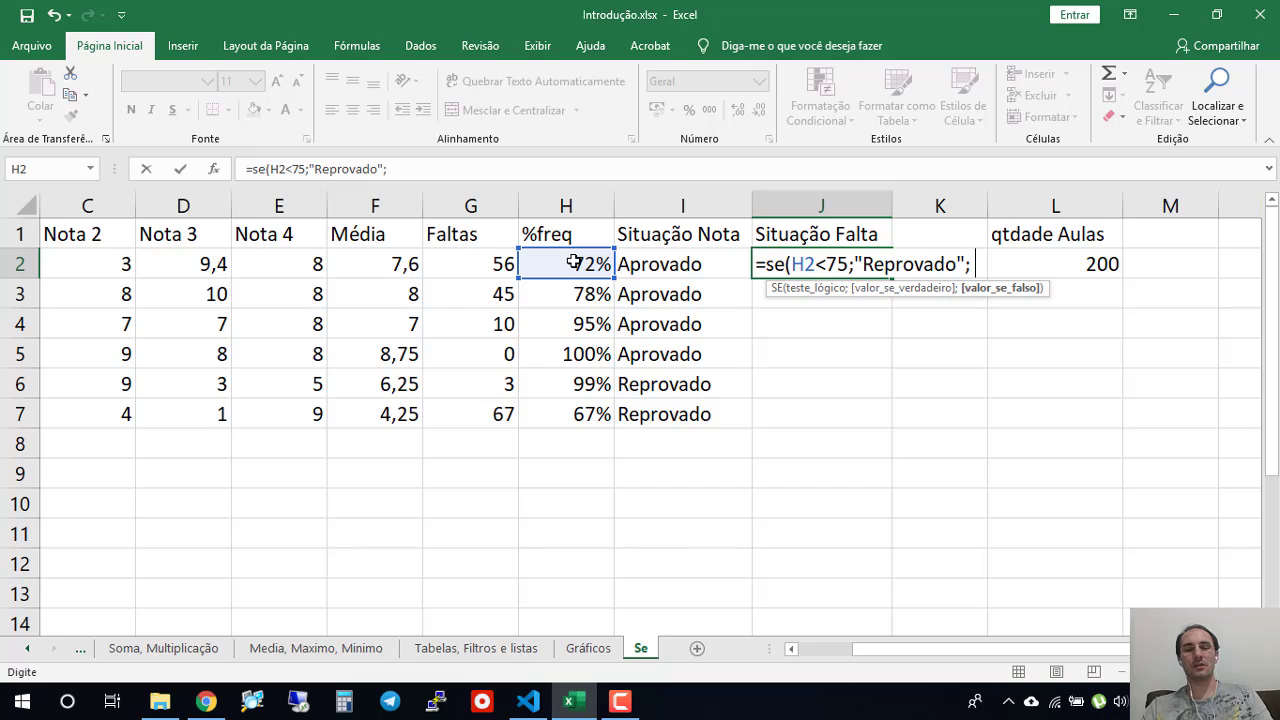
type(" \"Aprovado")
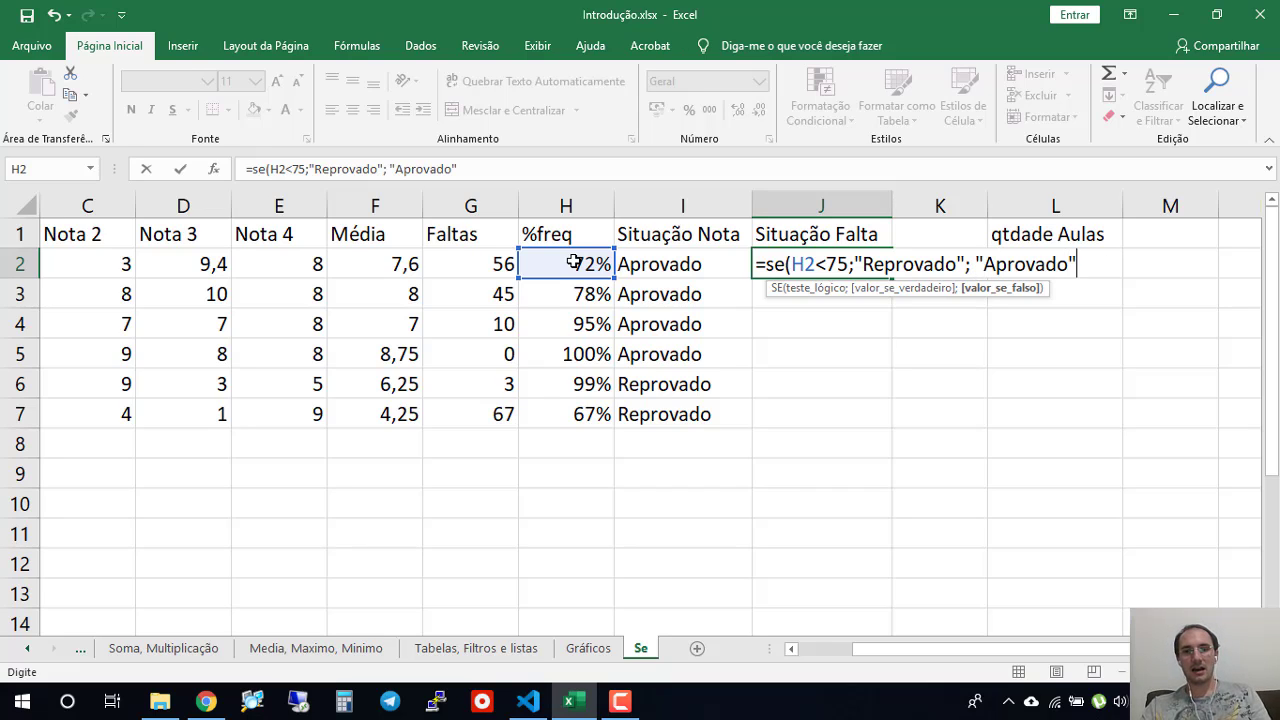
type("\")")
- Complete the SE formula in J2 with "Reprovado" as the true value and "Aprovado" as the false value
key("Return")
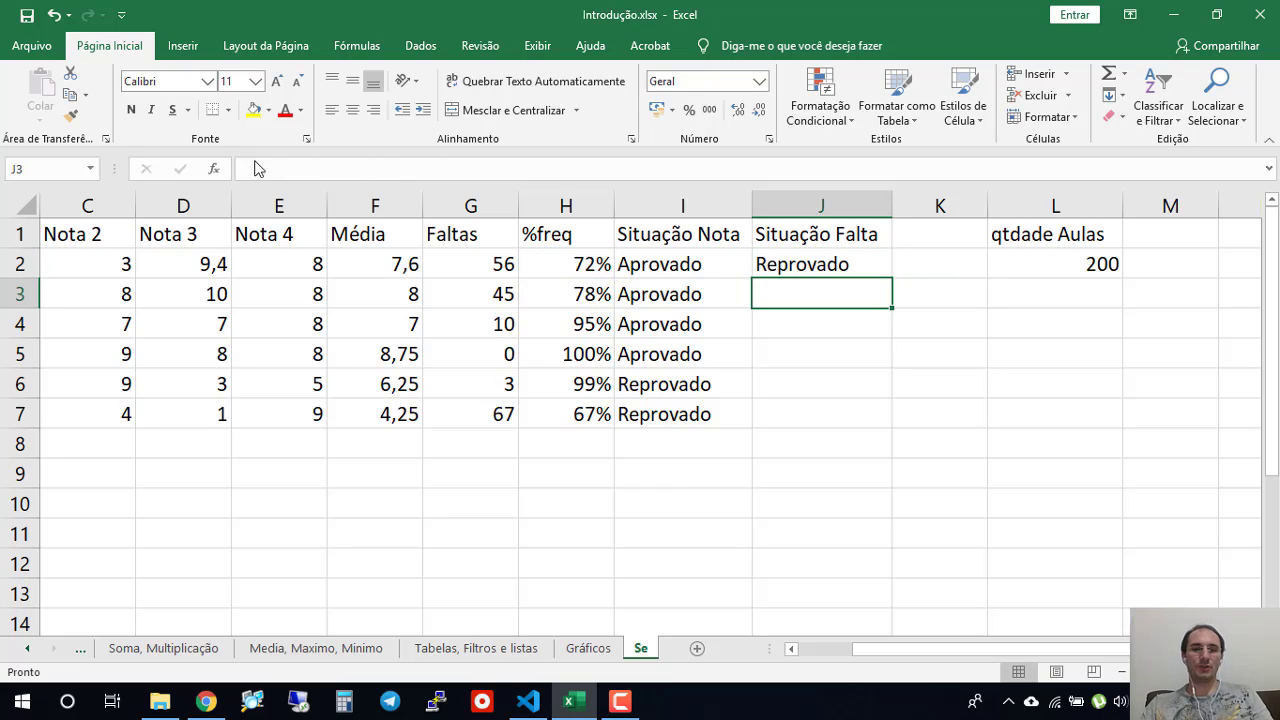
- Fill the Situação Falta formula from J2 down to J7 and check the copied formula in J3
left_click(834, 266)
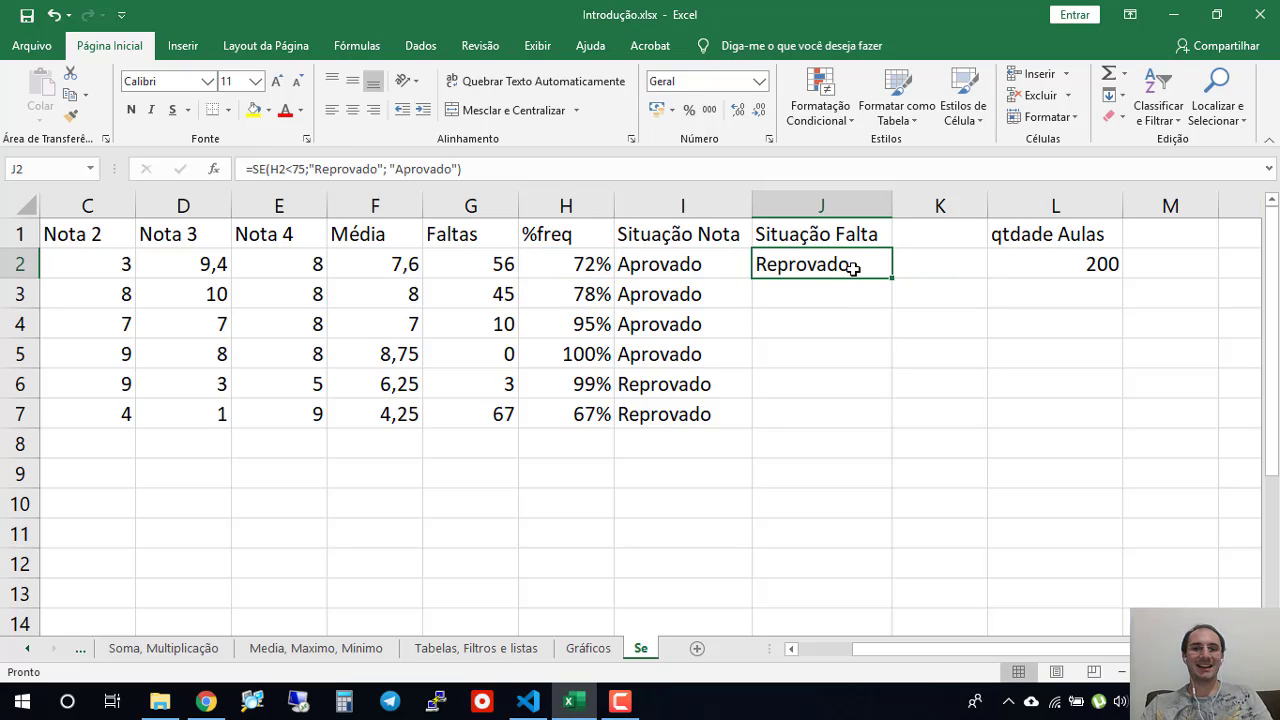
left_click_drag(892, 408, 897, 426)
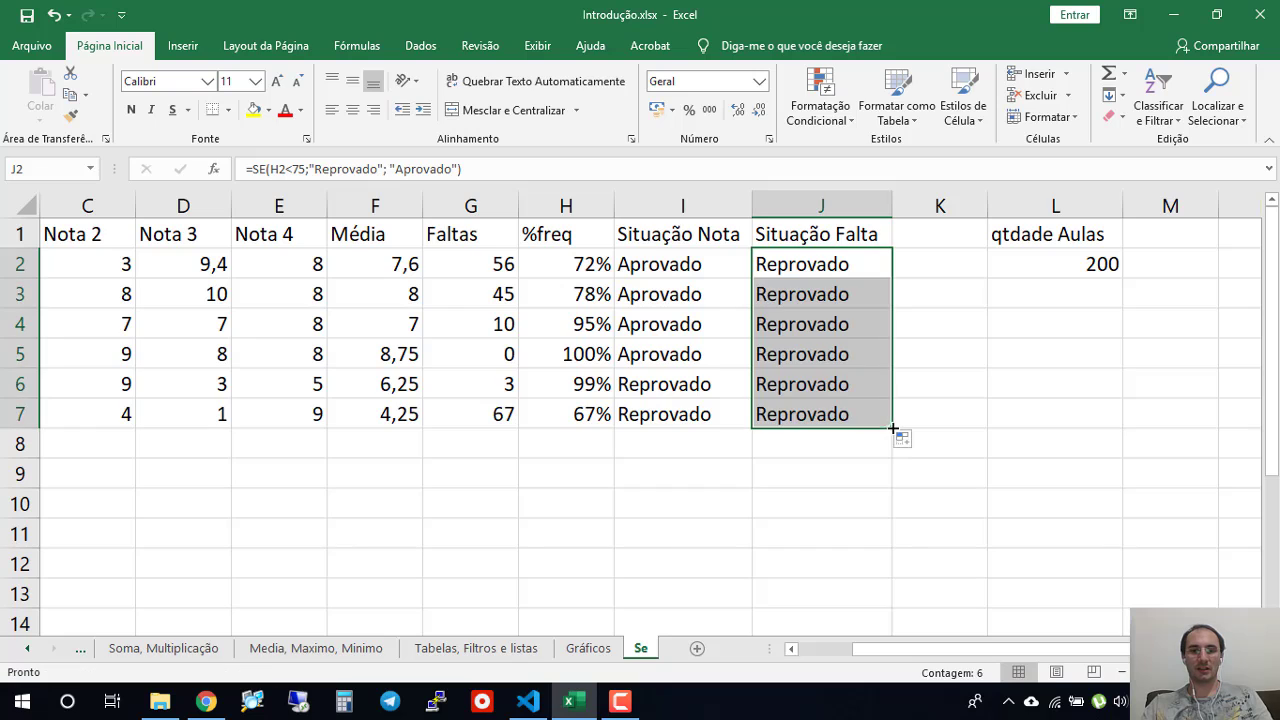
left_click(666, 297)
left_click(812, 296)
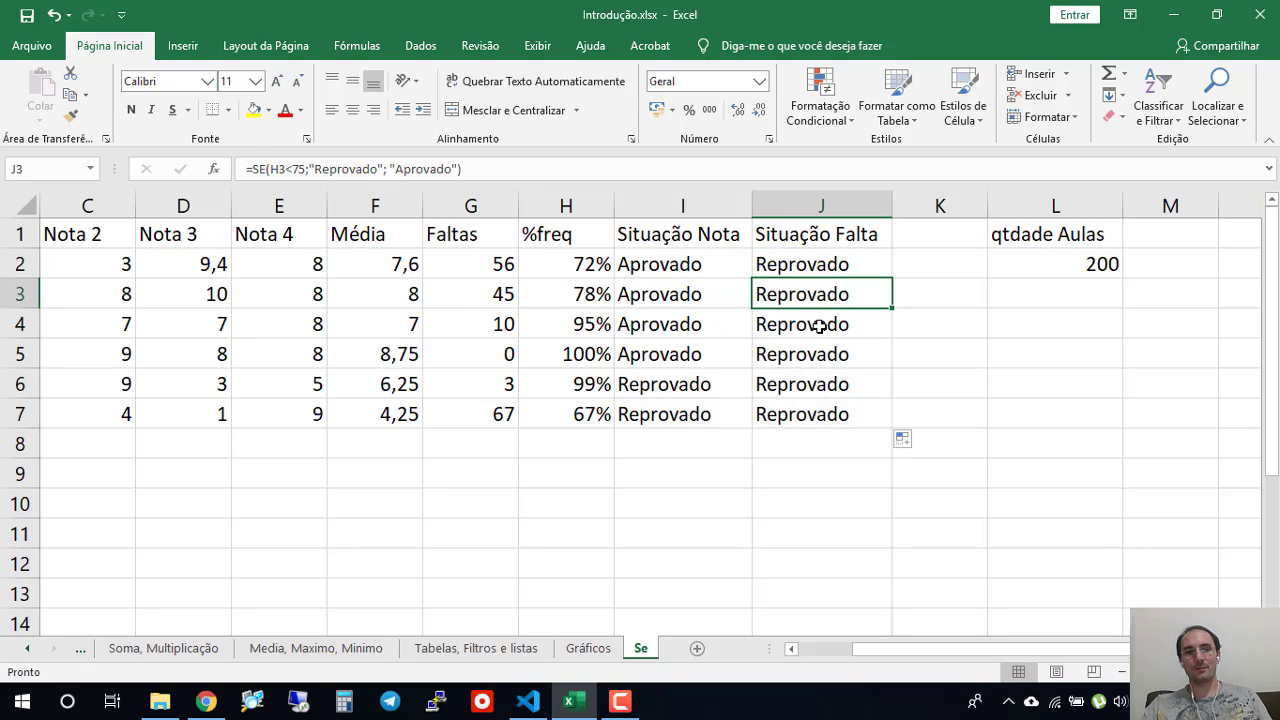
- Review the copied Situação Falta formulas and correct the logical test in J2 to H2<75%
left_click(821, 323)
left_click(806, 359)
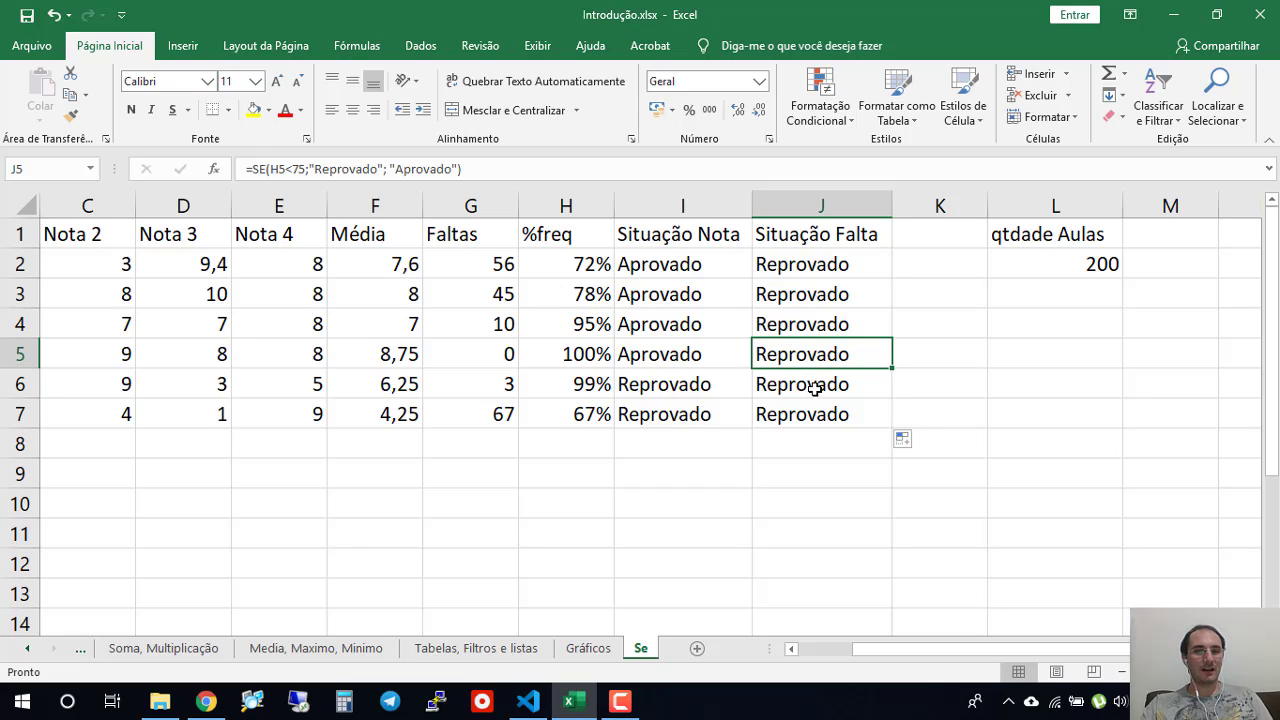
left_click(815, 386)
left_click(838, 323)
double_click(834, 264)
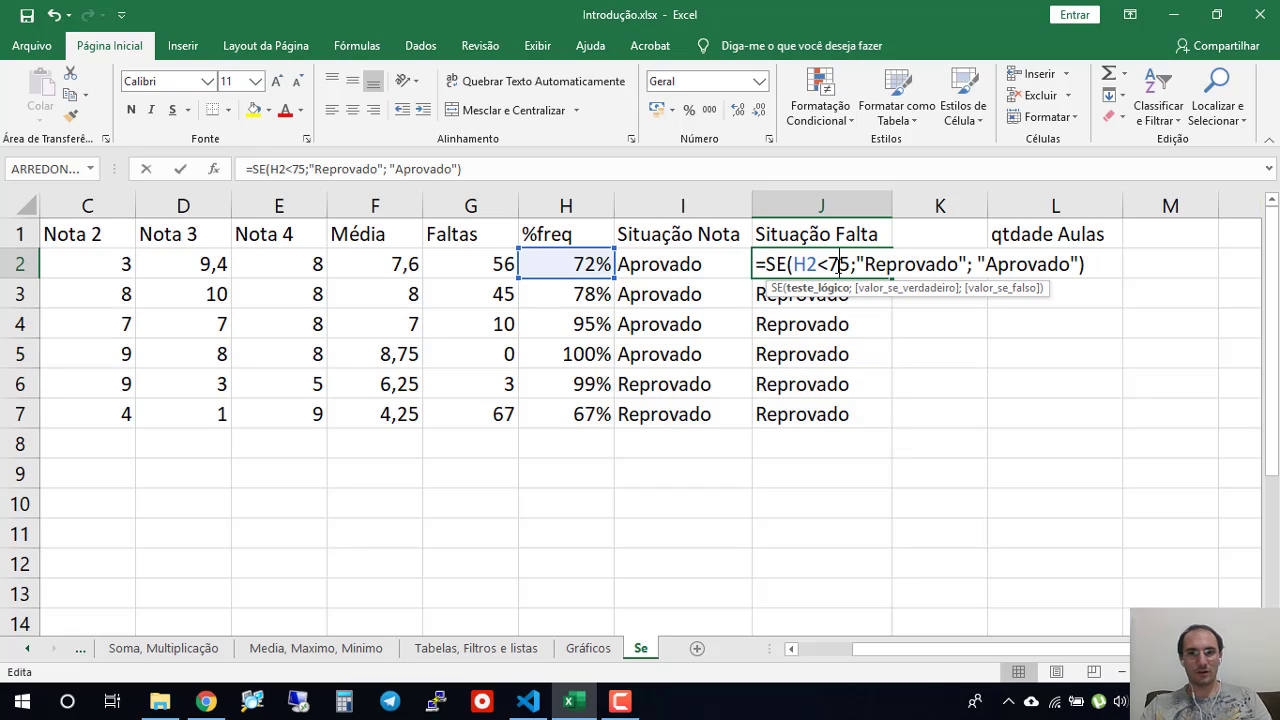
left_click(851, 262)
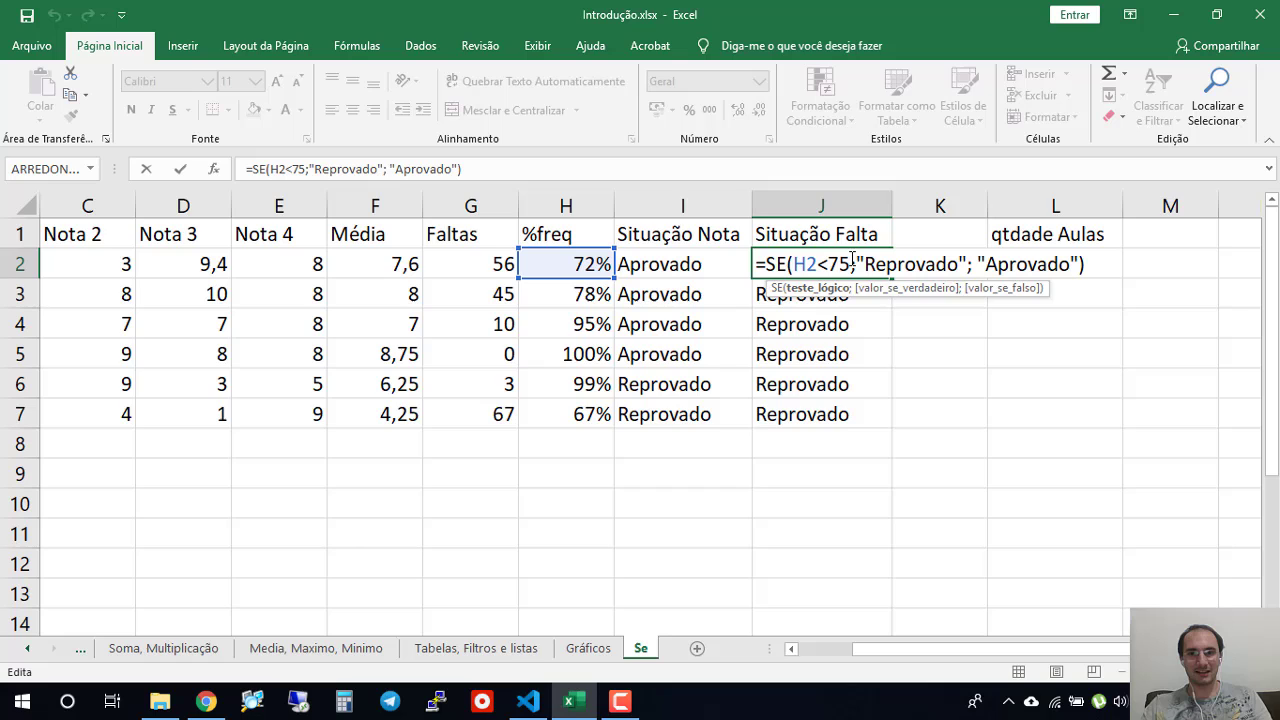
type("%")
key("Return")
- Fill the corrected Situação Falta formula from J2 down to J7 and check the copied formulas
left_click(863, 268)
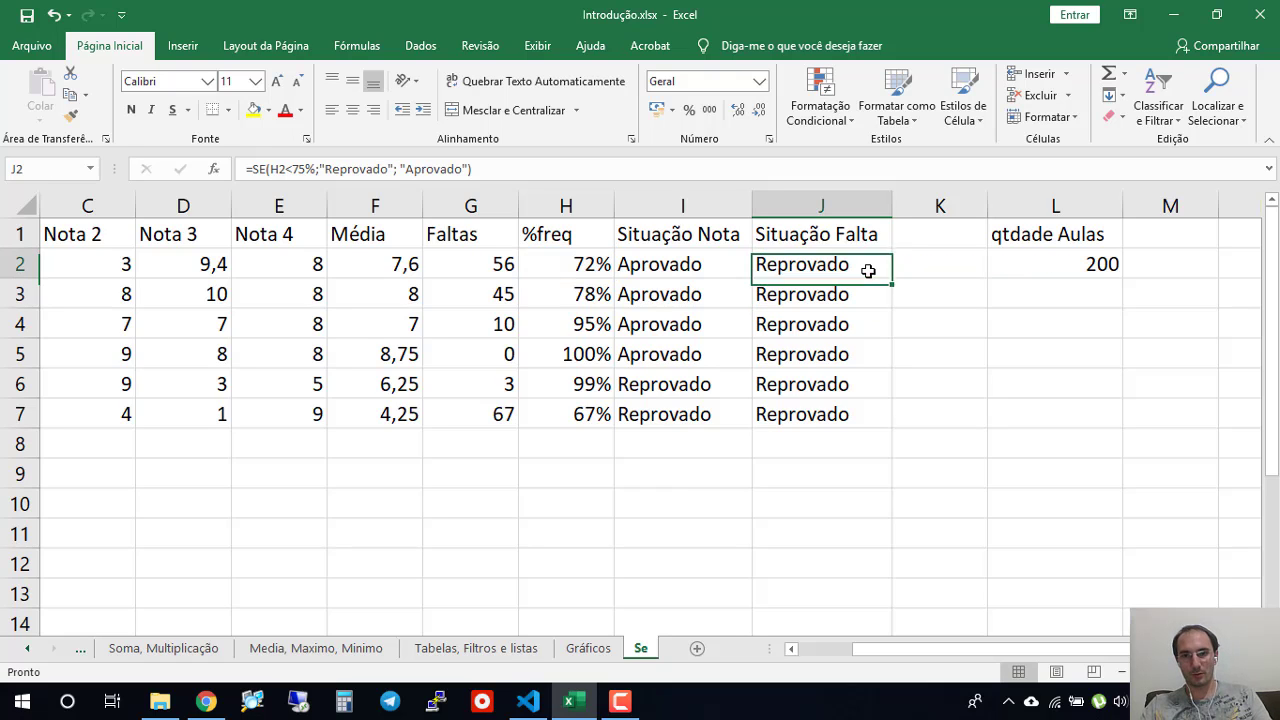
left_click_drag(892, 280, 893, 428)
left_click(789, 504)
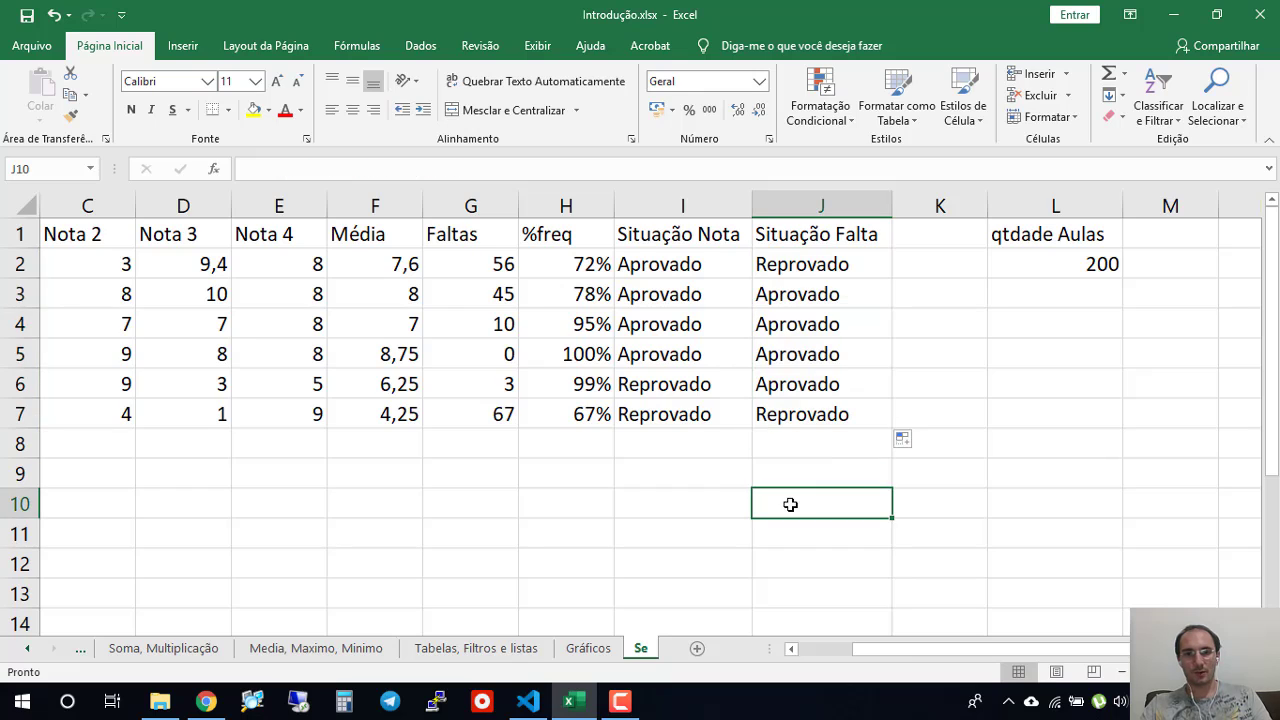
left_click(798, 322)
left_click(808, 298)
left_click(808, 264)
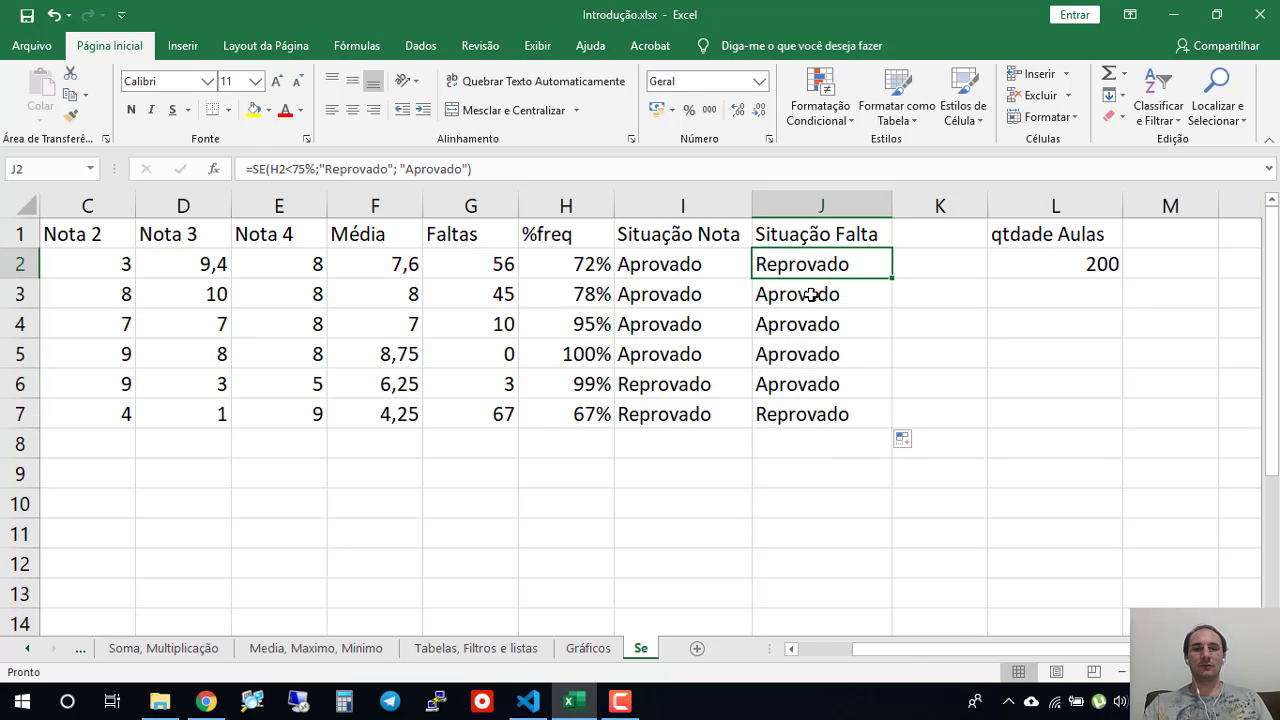
left_click(810, 295)
left_click(816, 320)
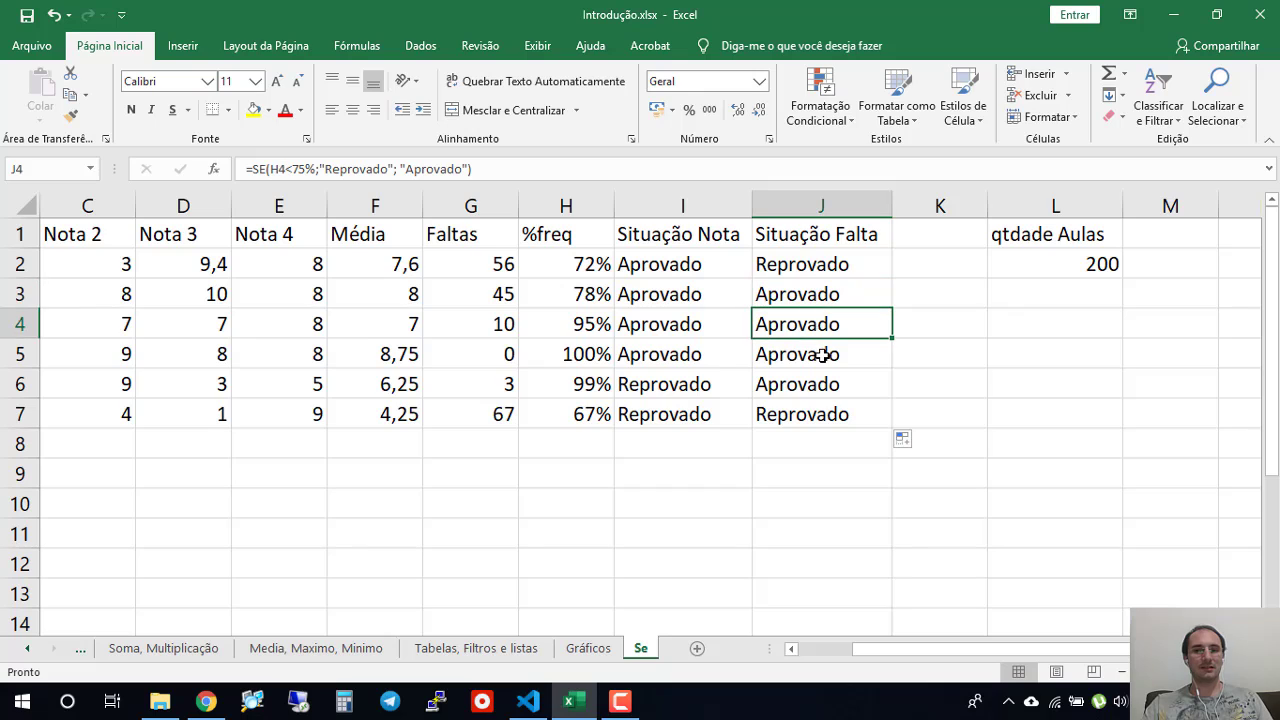
left_click(814, 417)
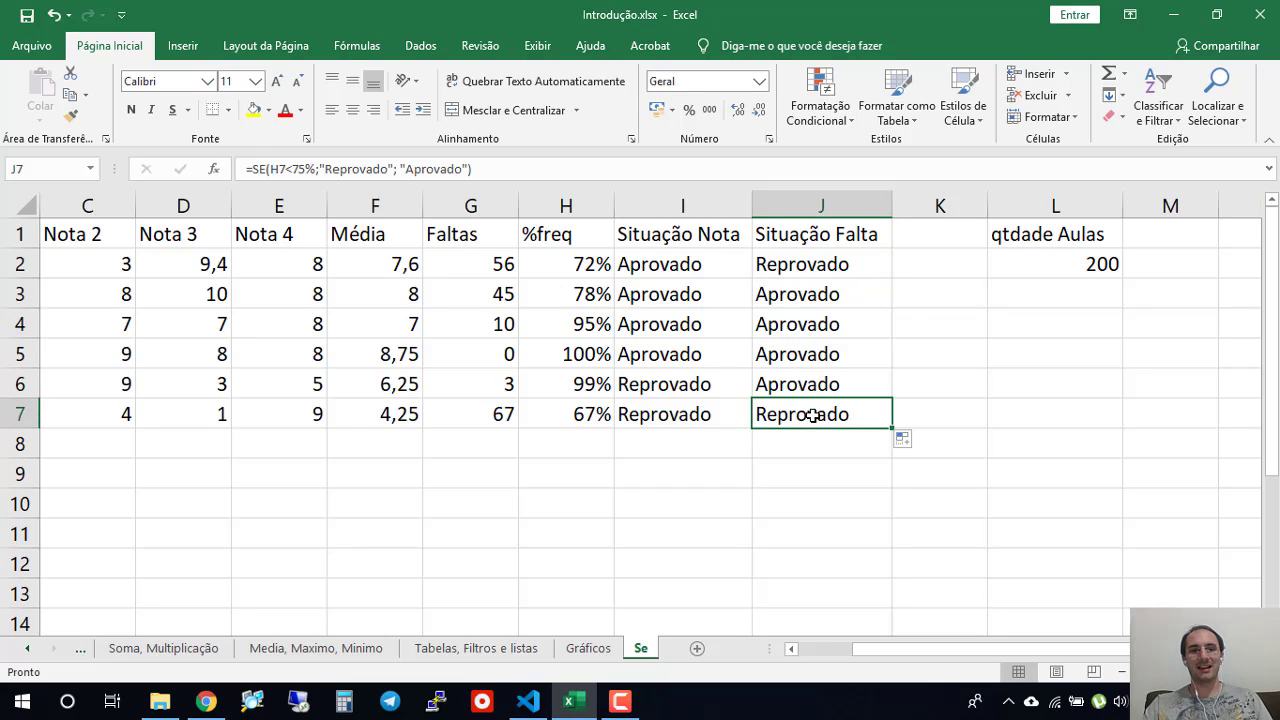
- Insert a blank column before the qtdade Aulas column
right_click(1030, 198)
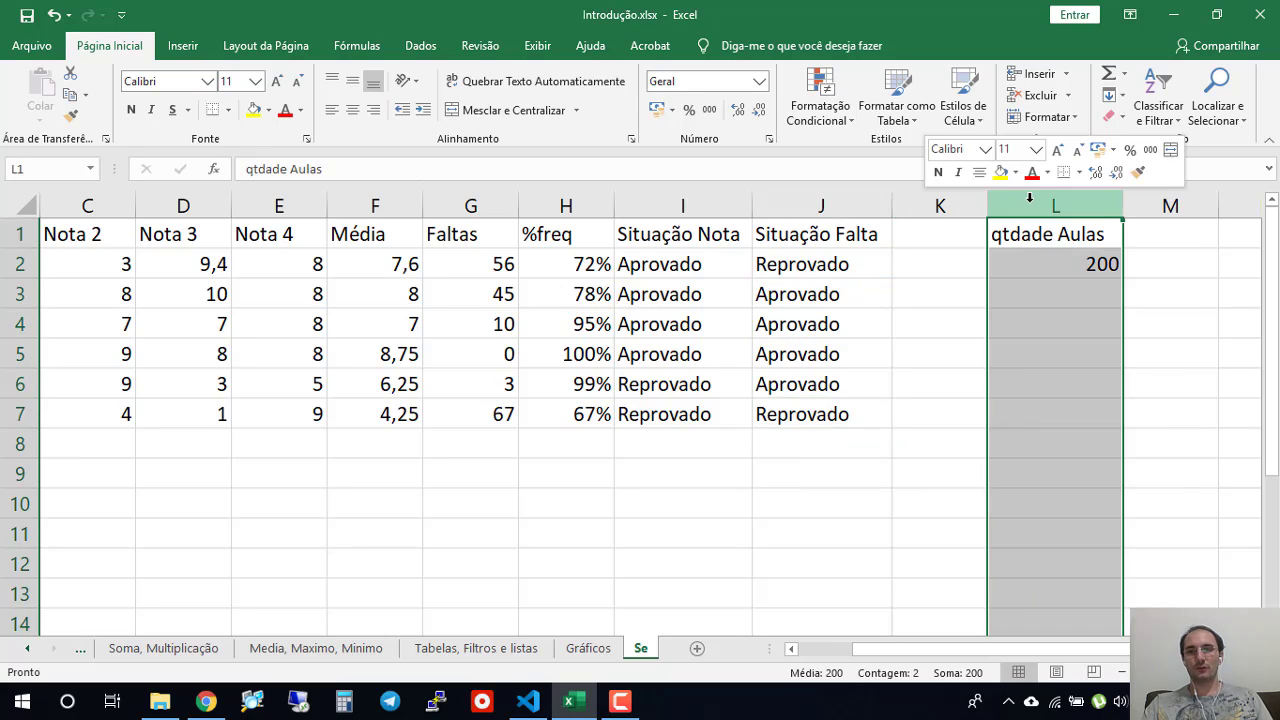
left_click(1084, 340)
left_click(899, 406)
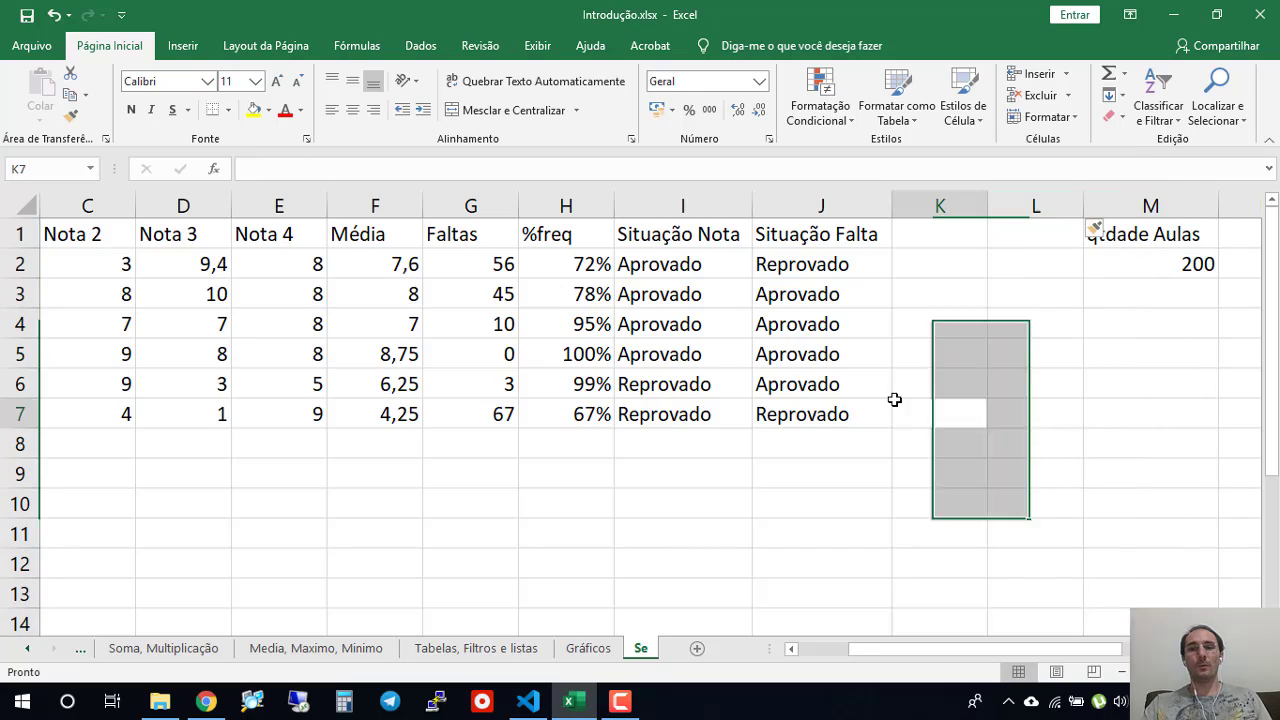
- Enter the header "Situação final" in K1 and widen column K to fit it
left_click(936, 235)
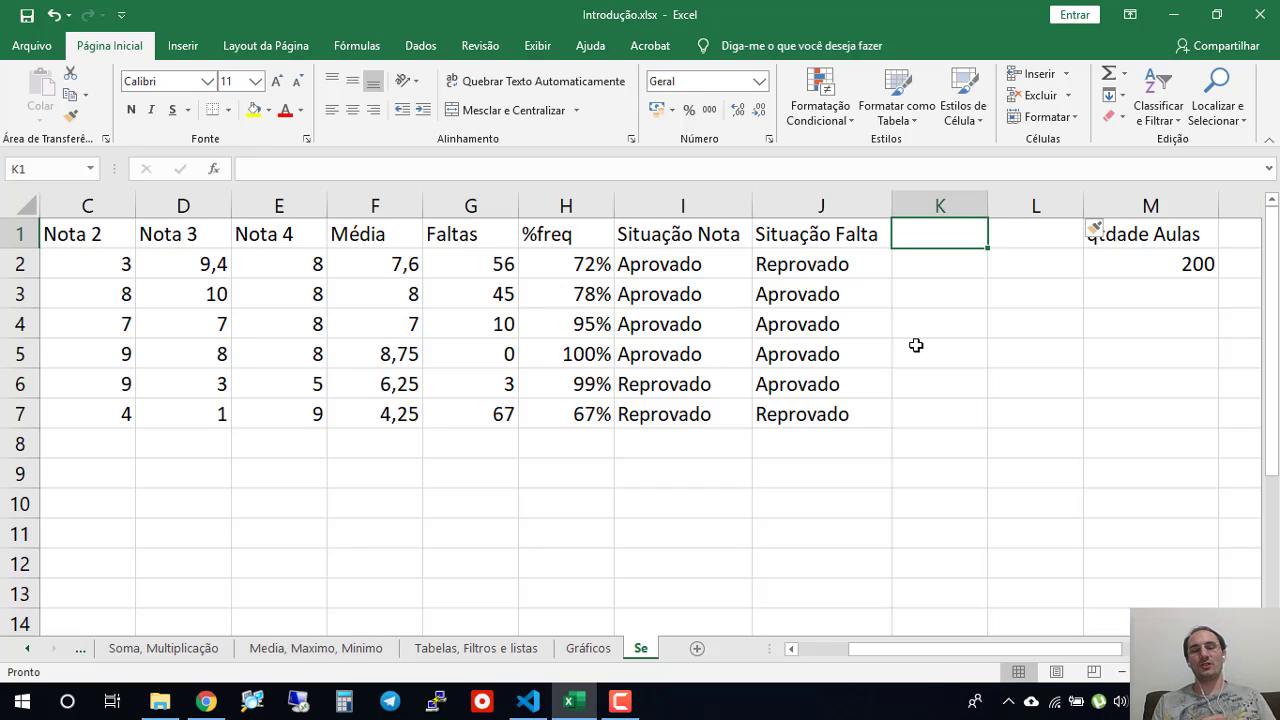
left_click(706, 267)
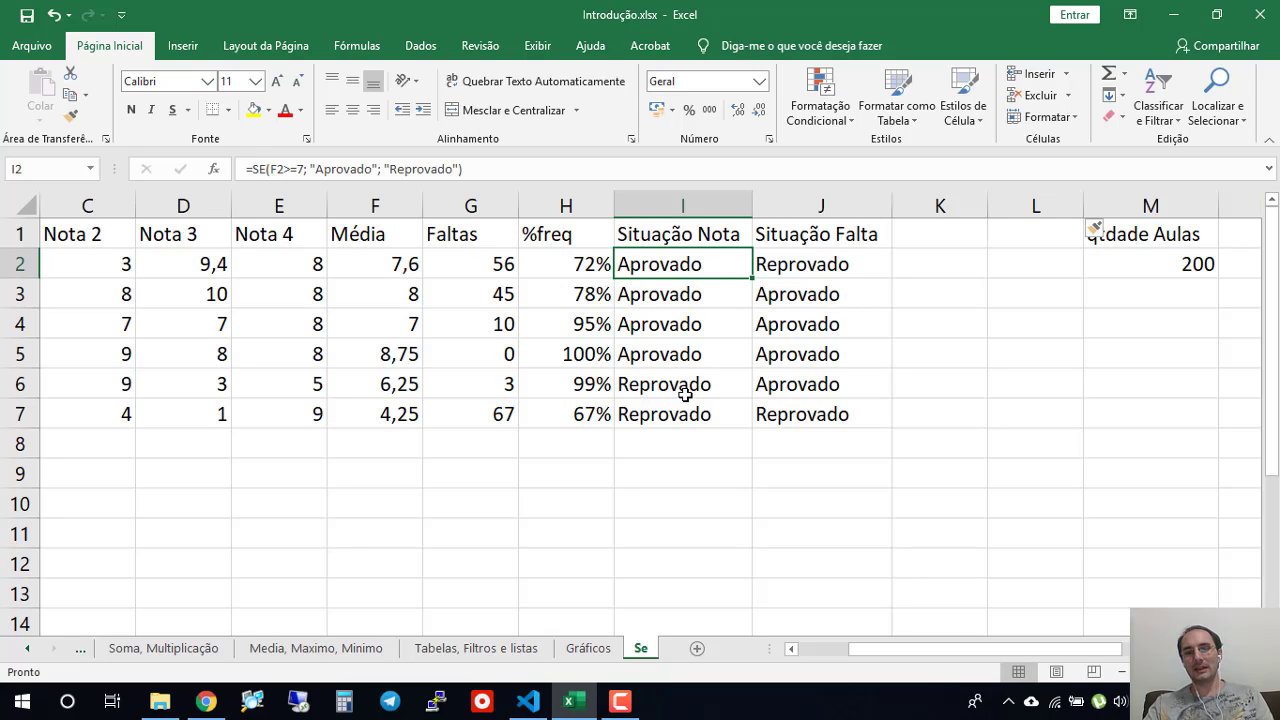
left_click(807, 268)
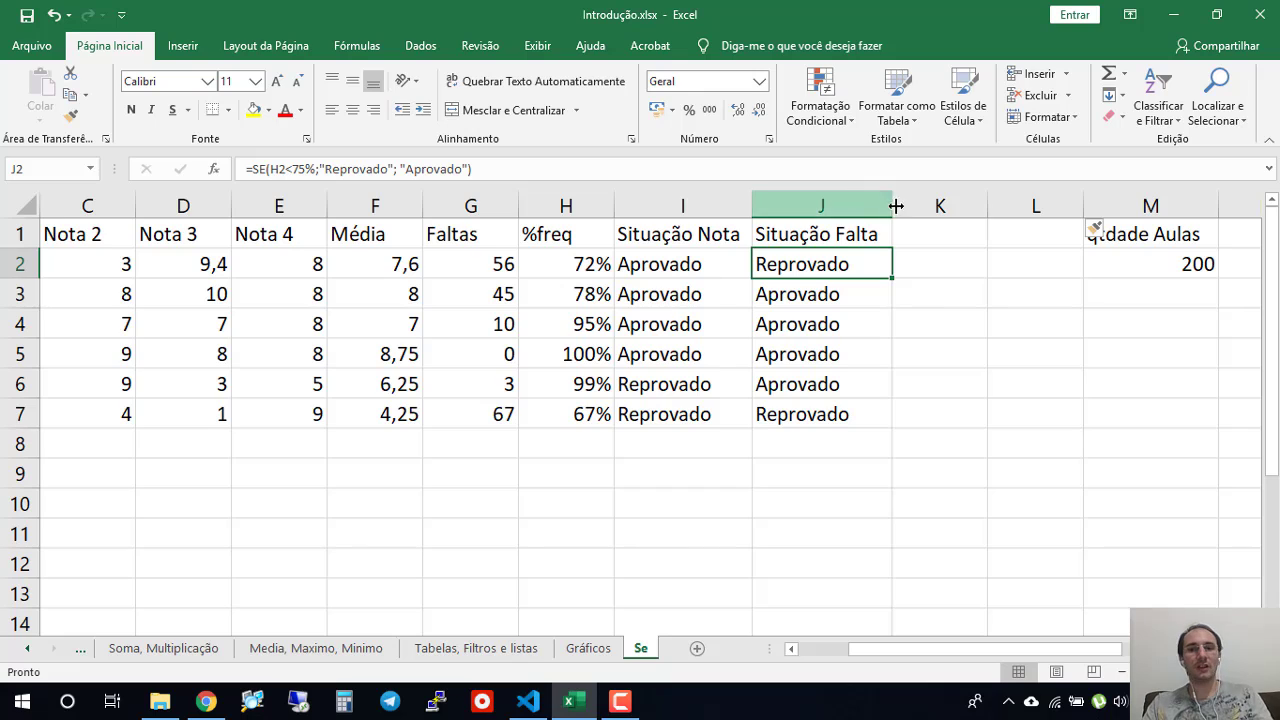
left_click(928, 232)
type("Situa")
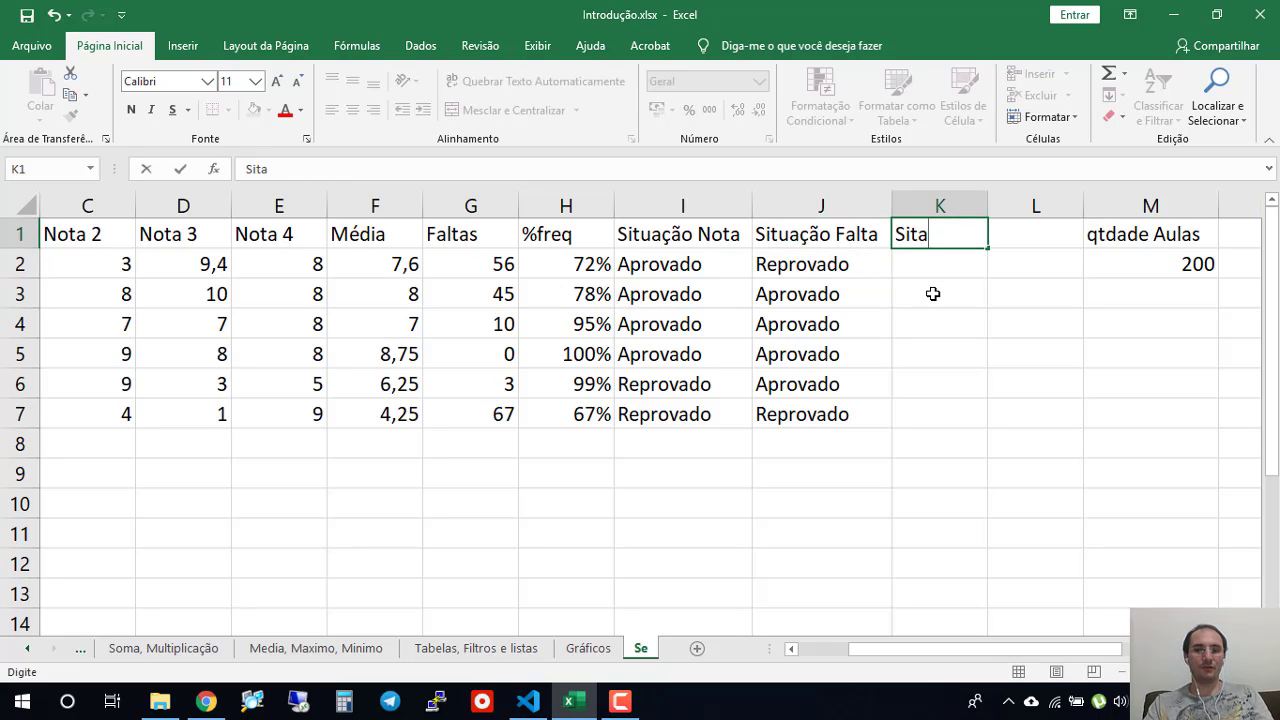
key("BackSpace")
type("uação final")
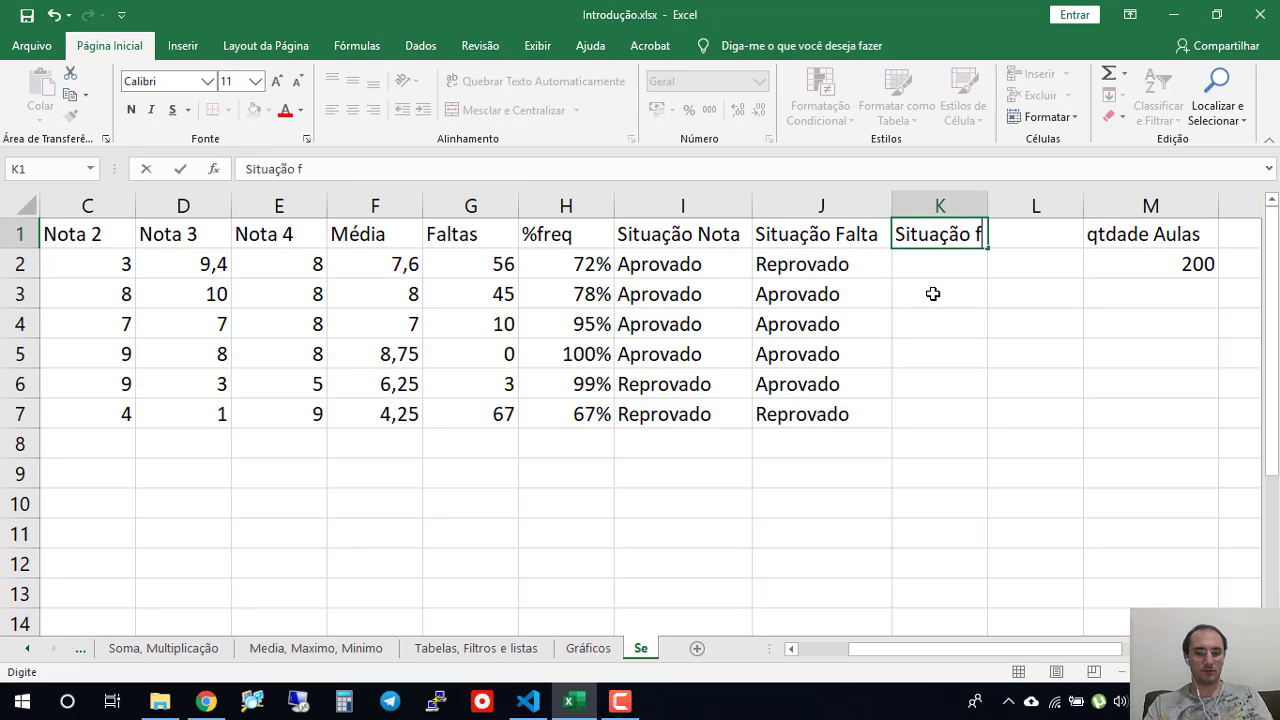
key("Return")
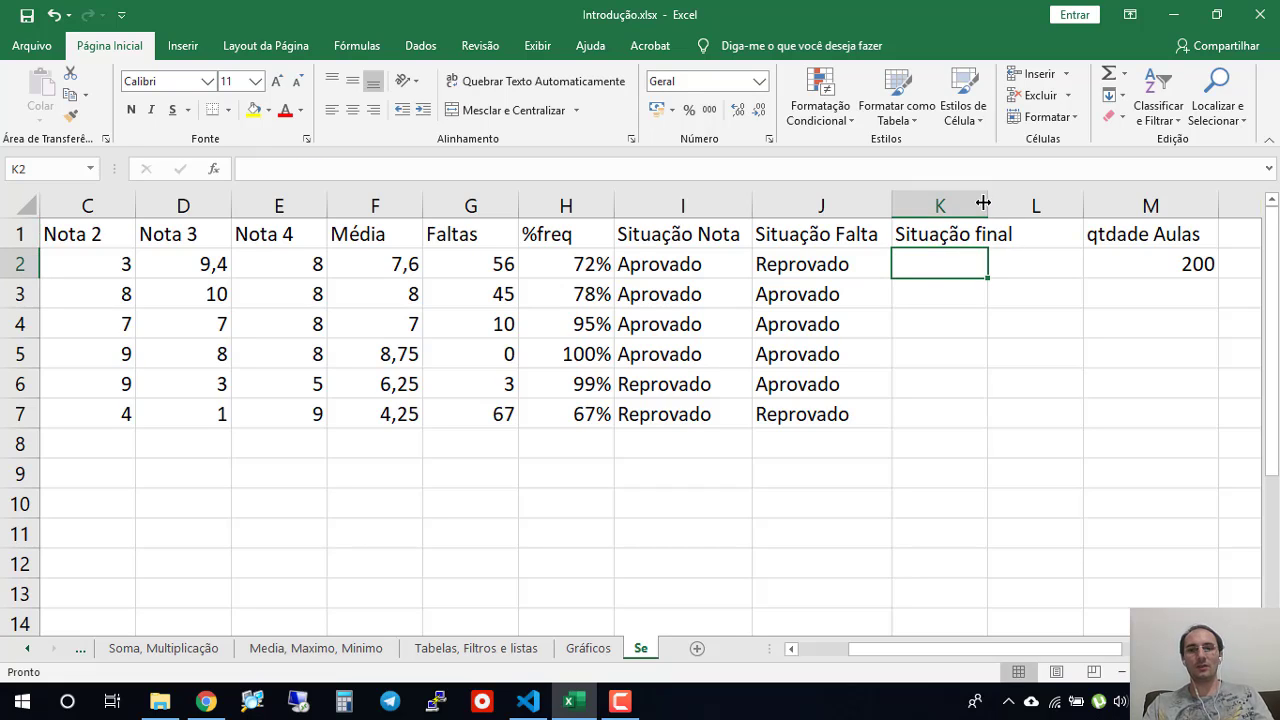
left_click_drag(987, 205, 1024, 205)
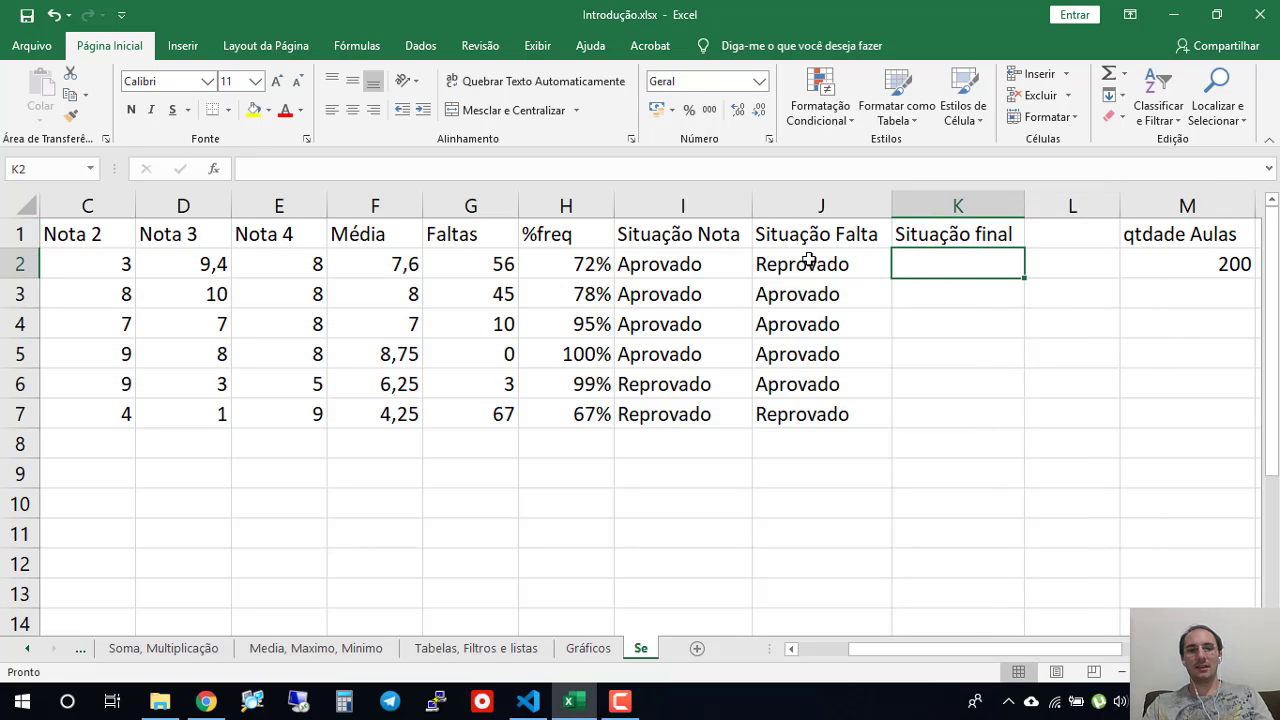
- Start an SE formula in K2 under Situação final that compares I2 with "aprovado"
left_click(557, 261)
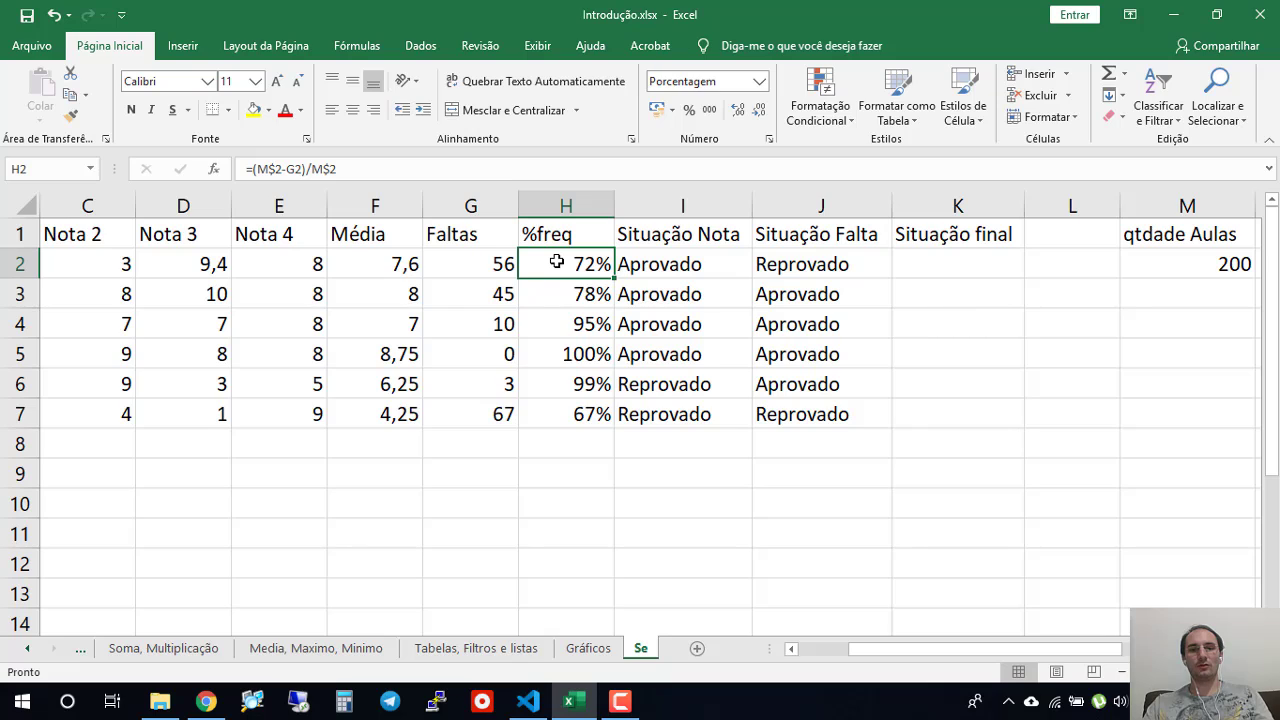
left_click(394, 263)
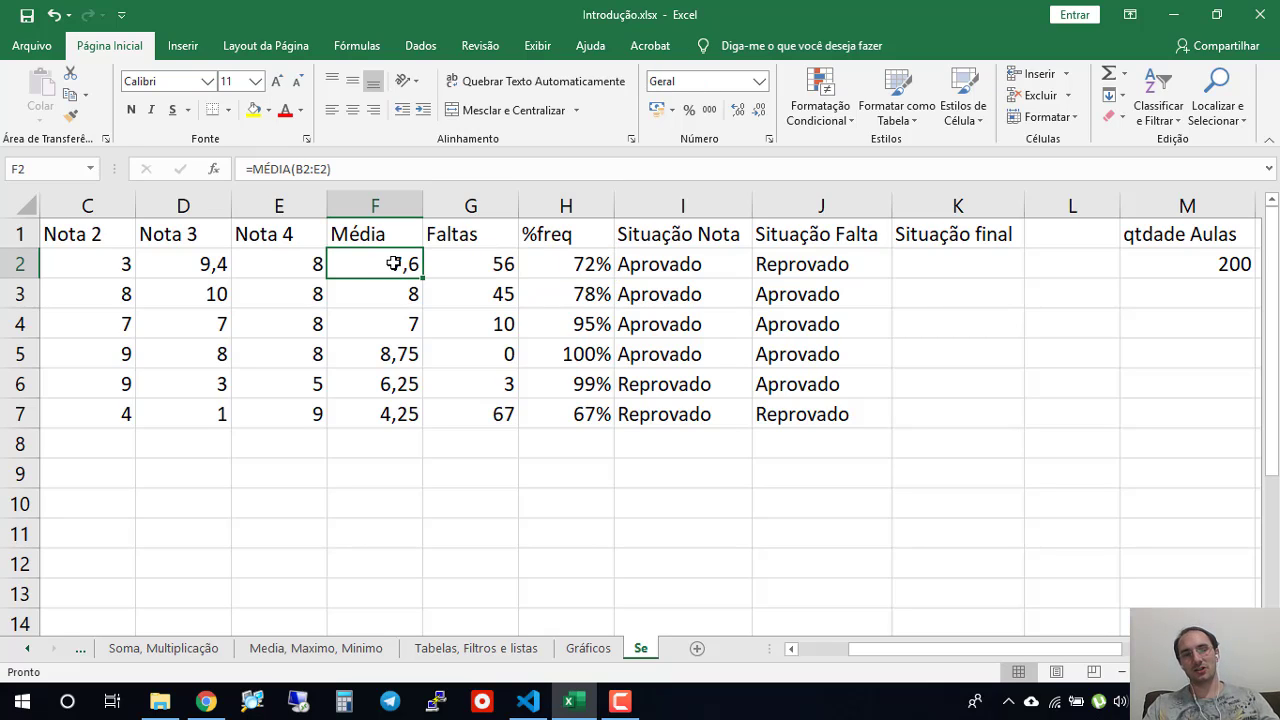
left_click(945, 262)
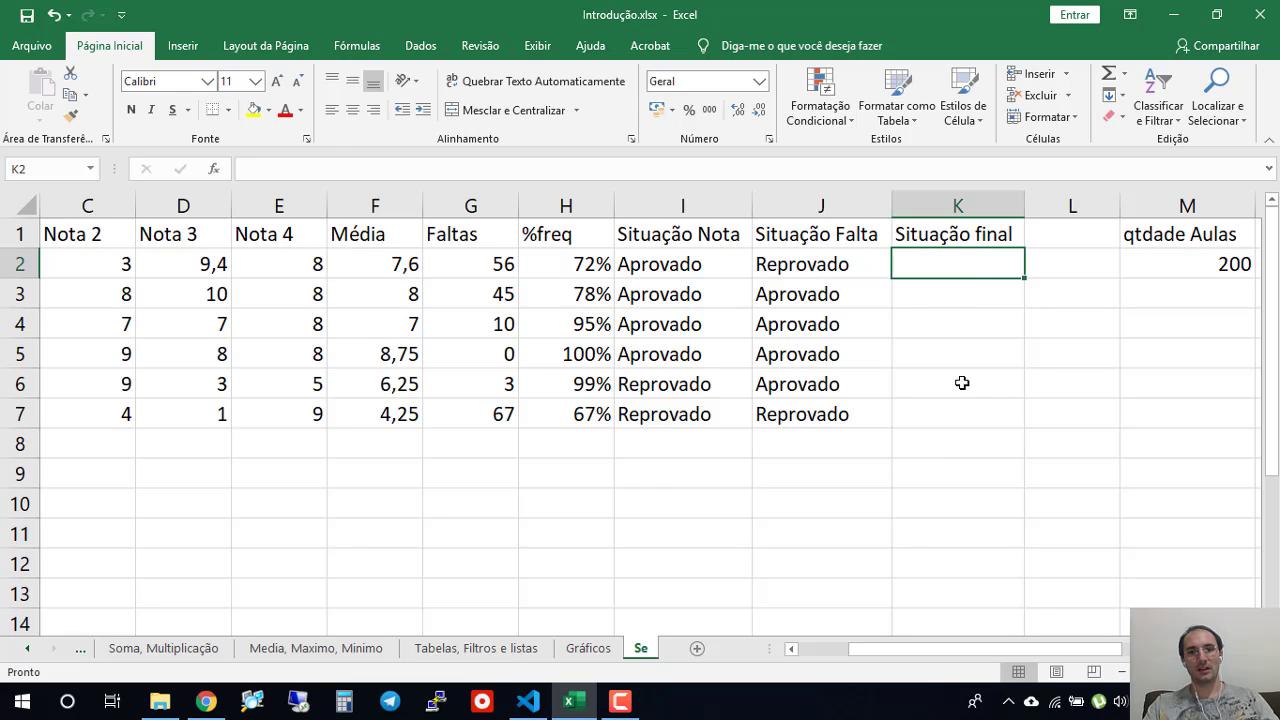
type("=se")
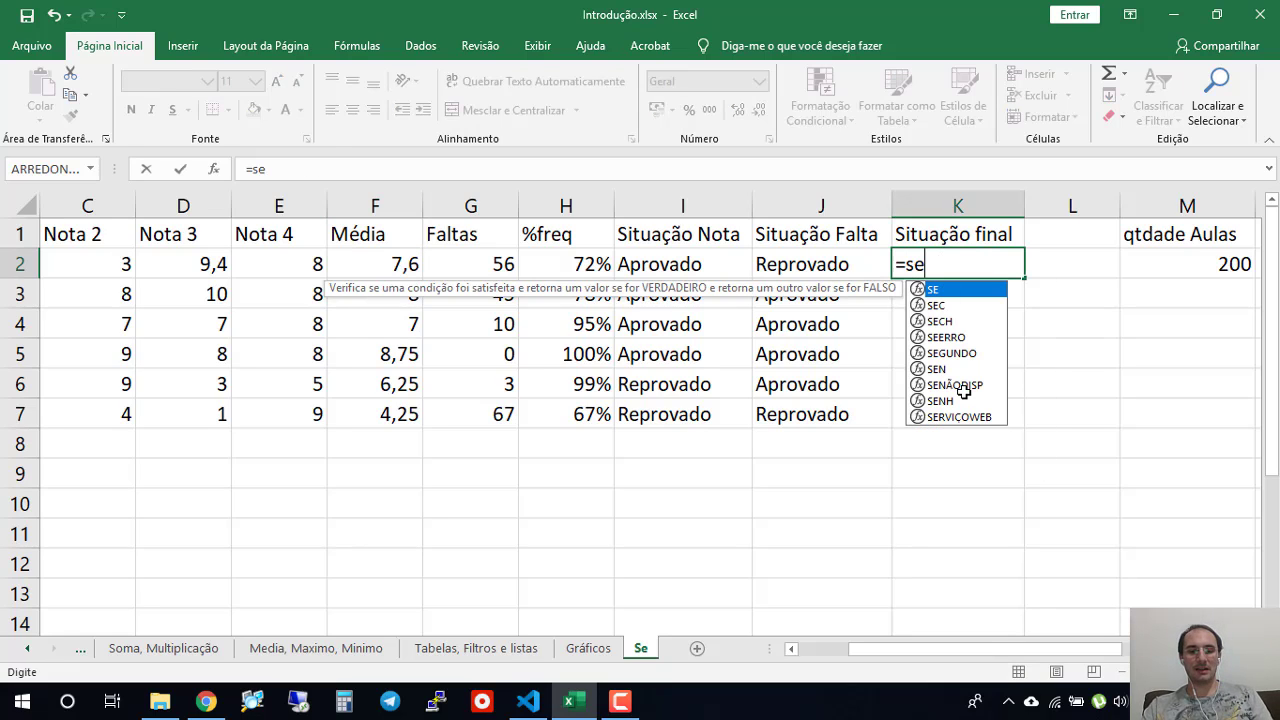
type("(")
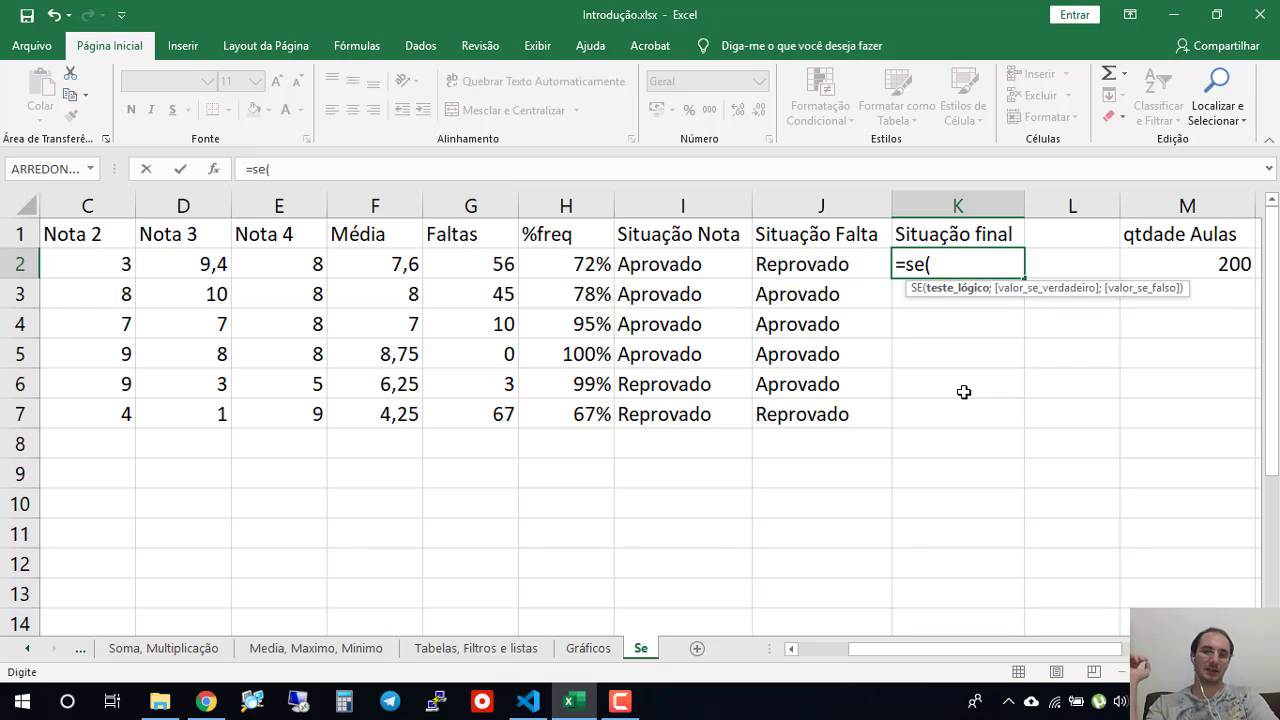
left_click(684, 268)
type("=\"apro")
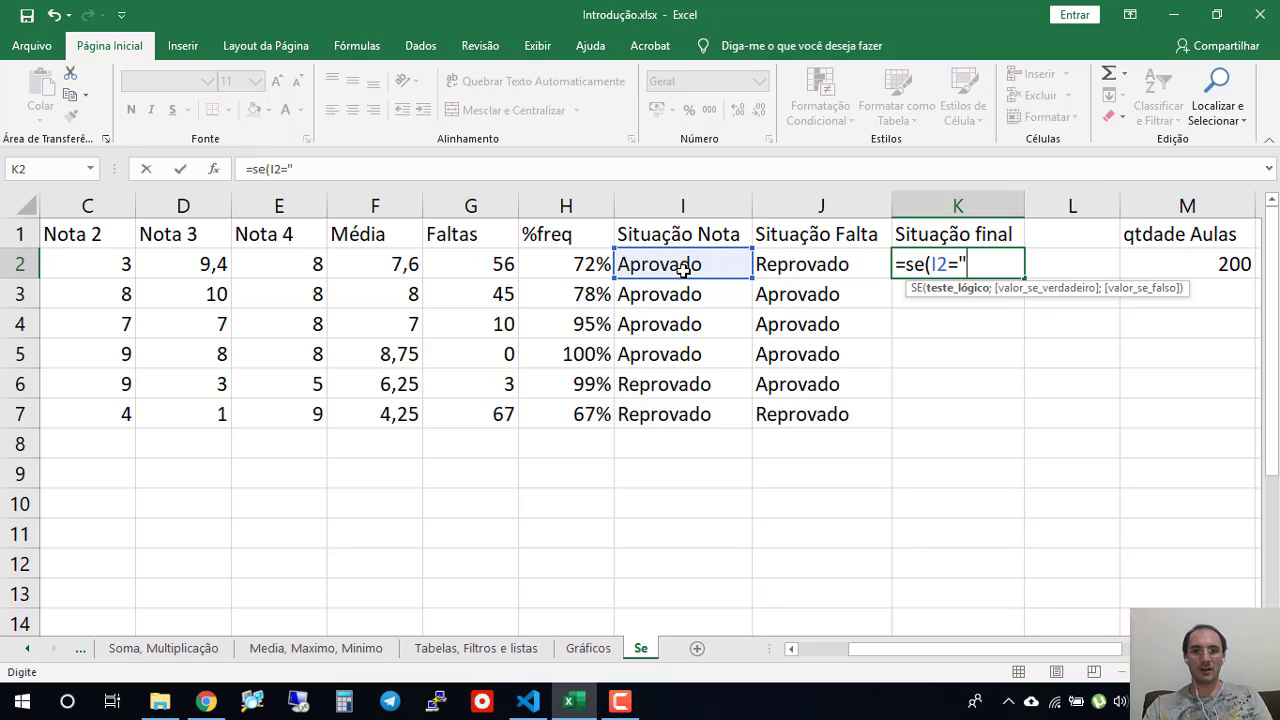
type("vado")
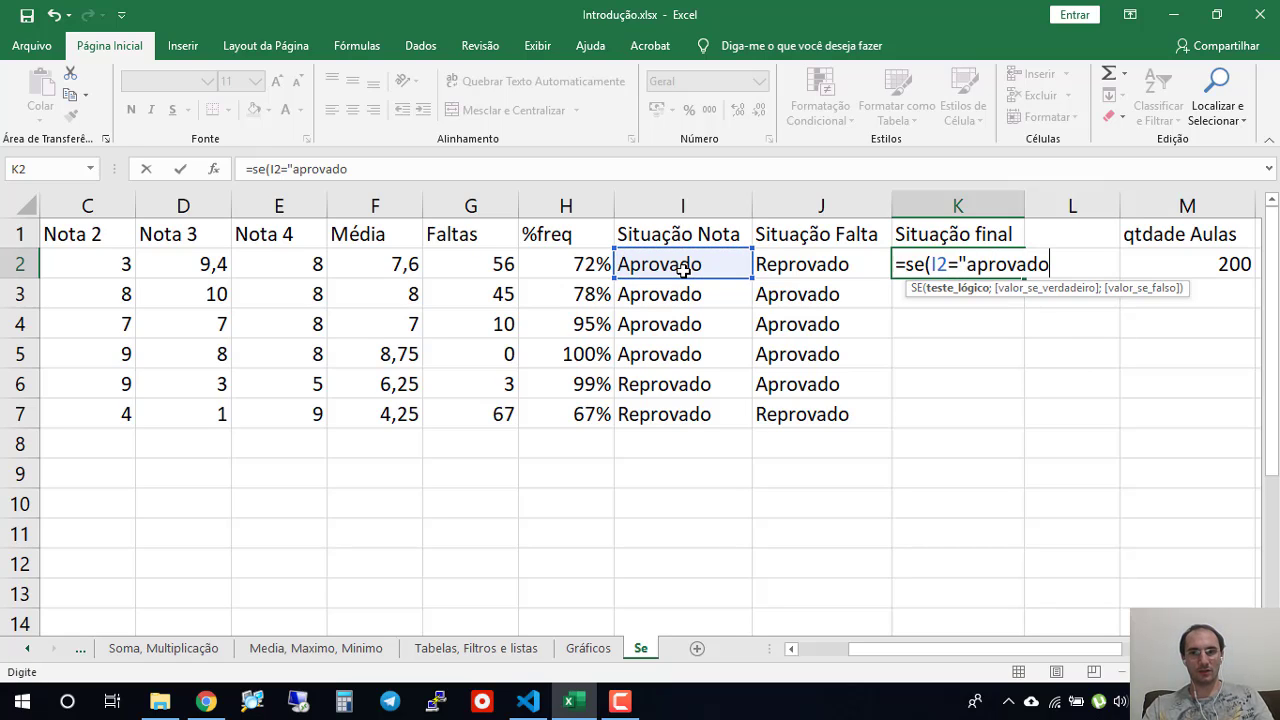
- Correct the comparison text in the K2 formula to "Aprovado", close its quotation mark and add the semicolon for the true value
key("Return")
key("Return")
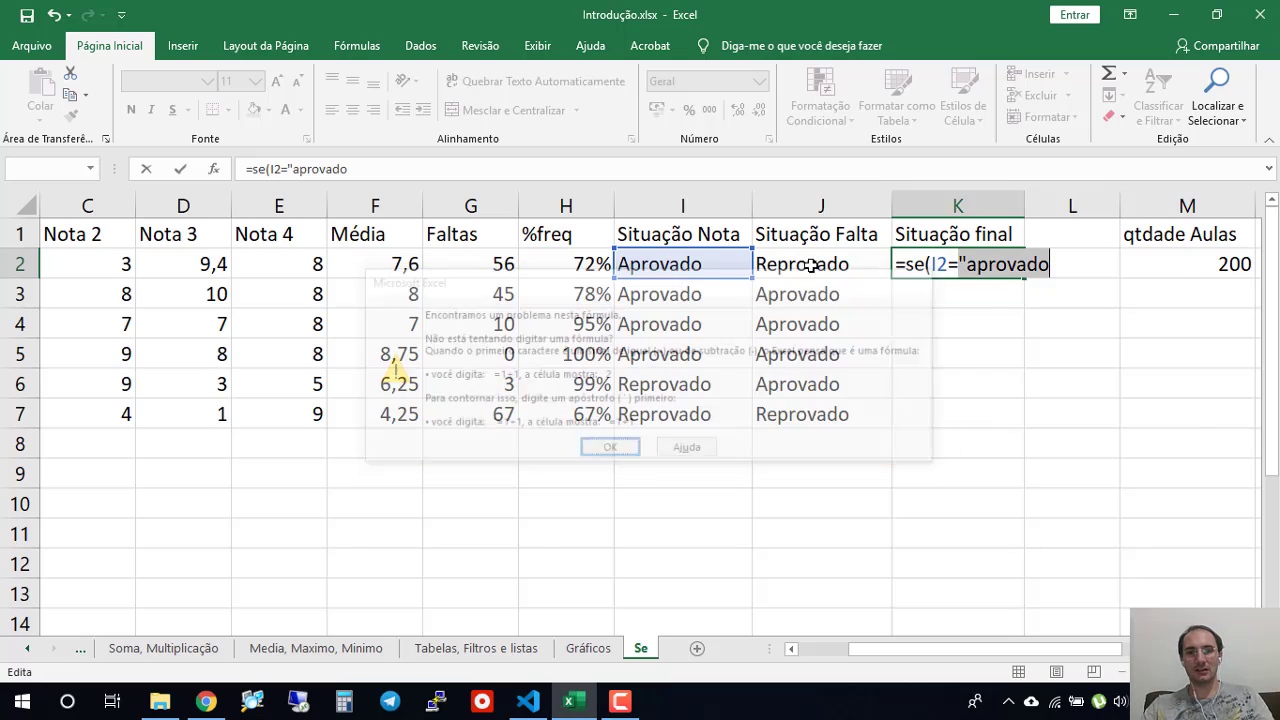
key("shift+Right")
type("A")
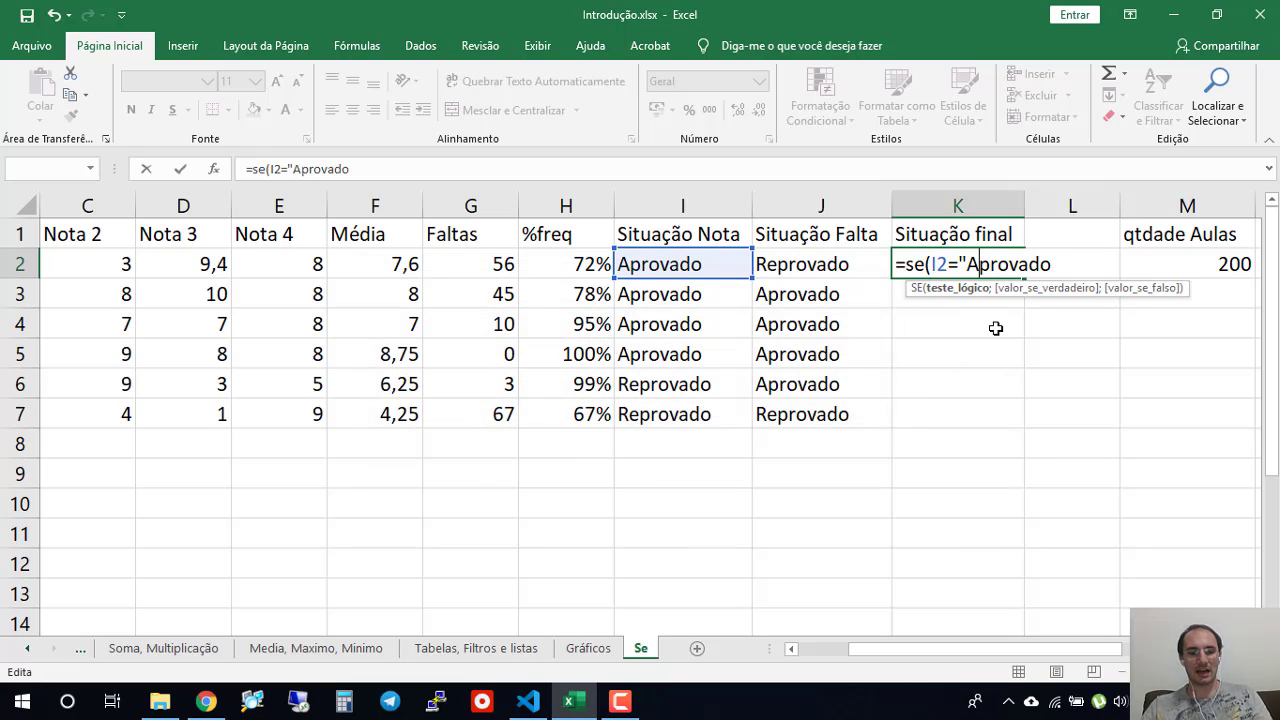
key("End")
type("\"")
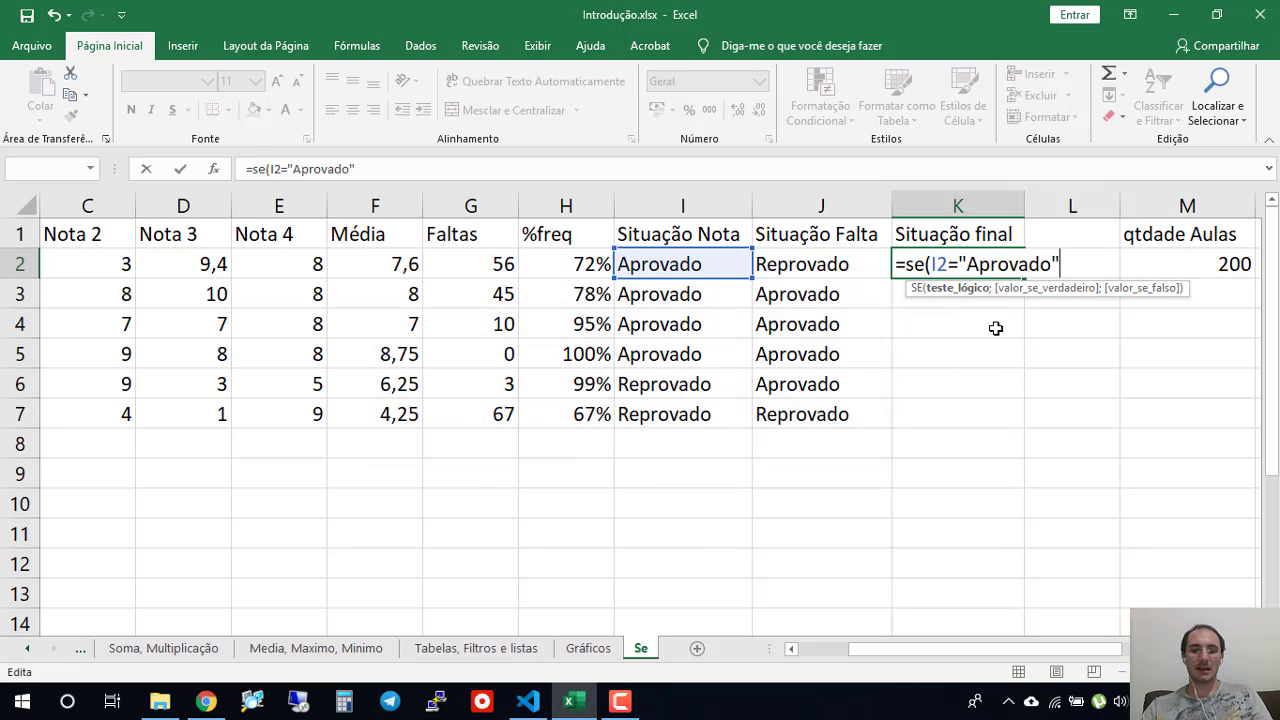
type("; se(")
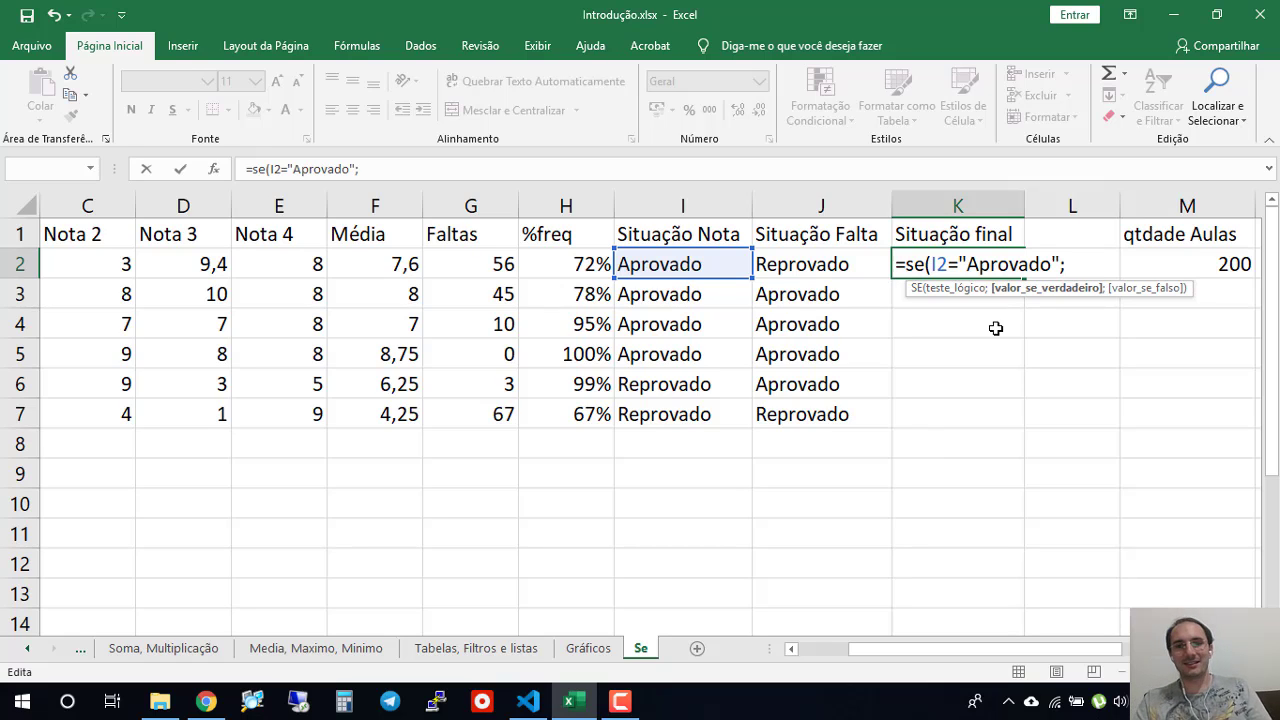
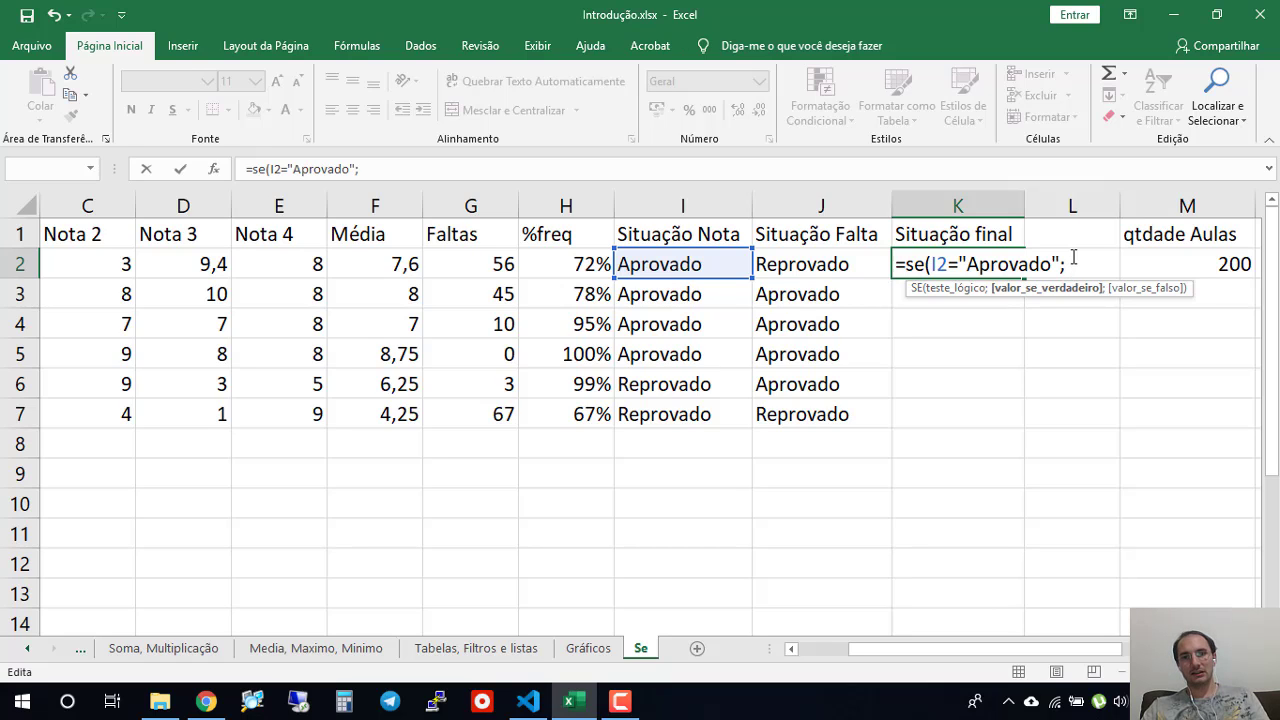
- Nest a second SE as the true value in the K2 formula, testing whether J2 equals "Aprovado"
type("se")
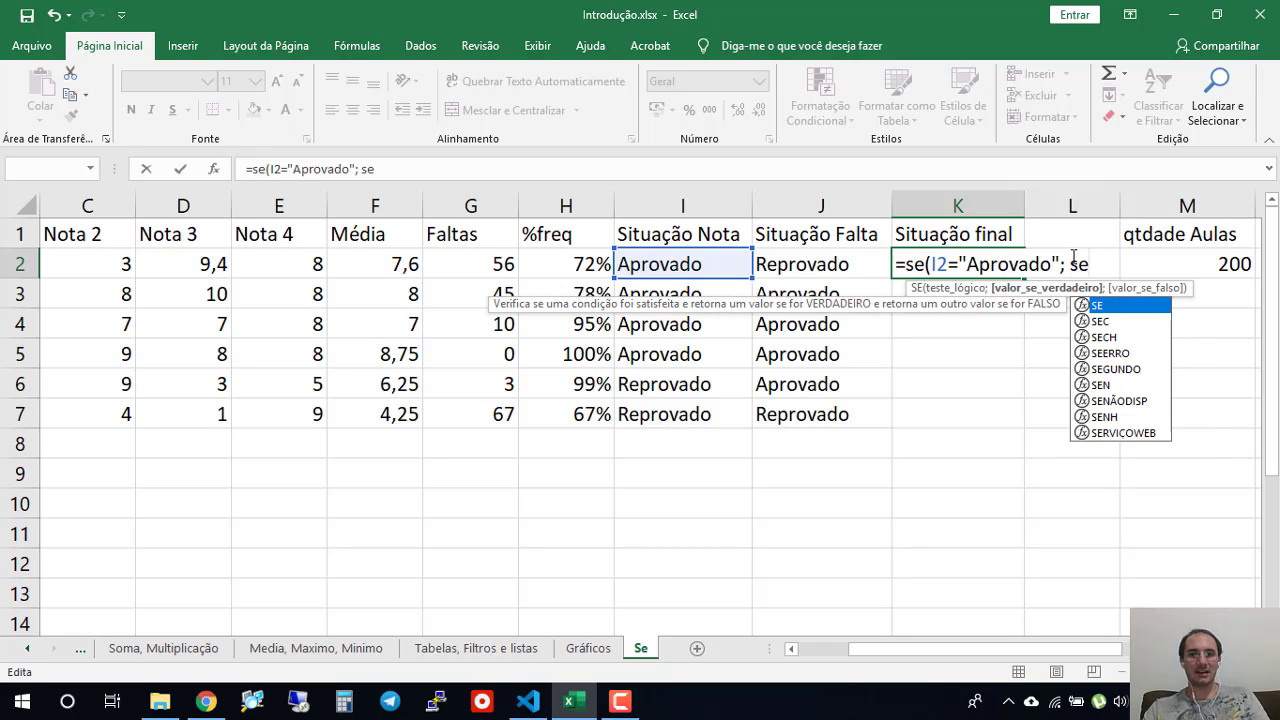
type("(")
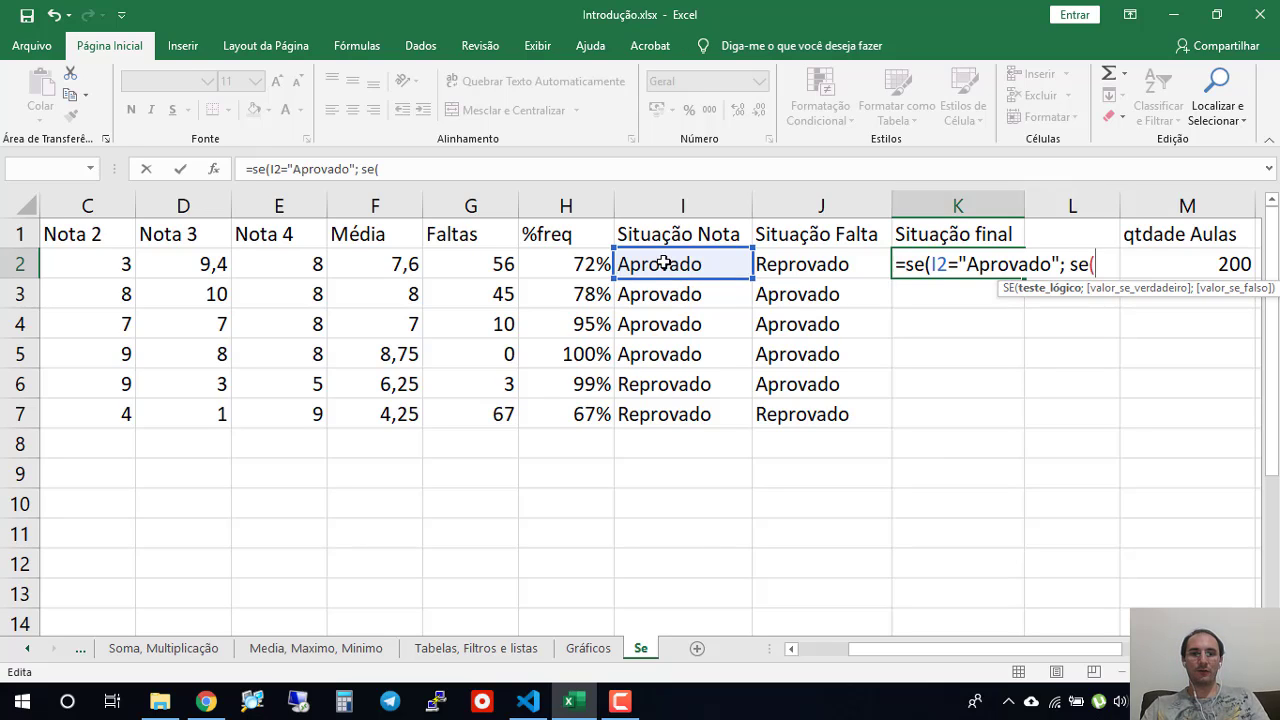
left_click(815, 268)
type("=\"")
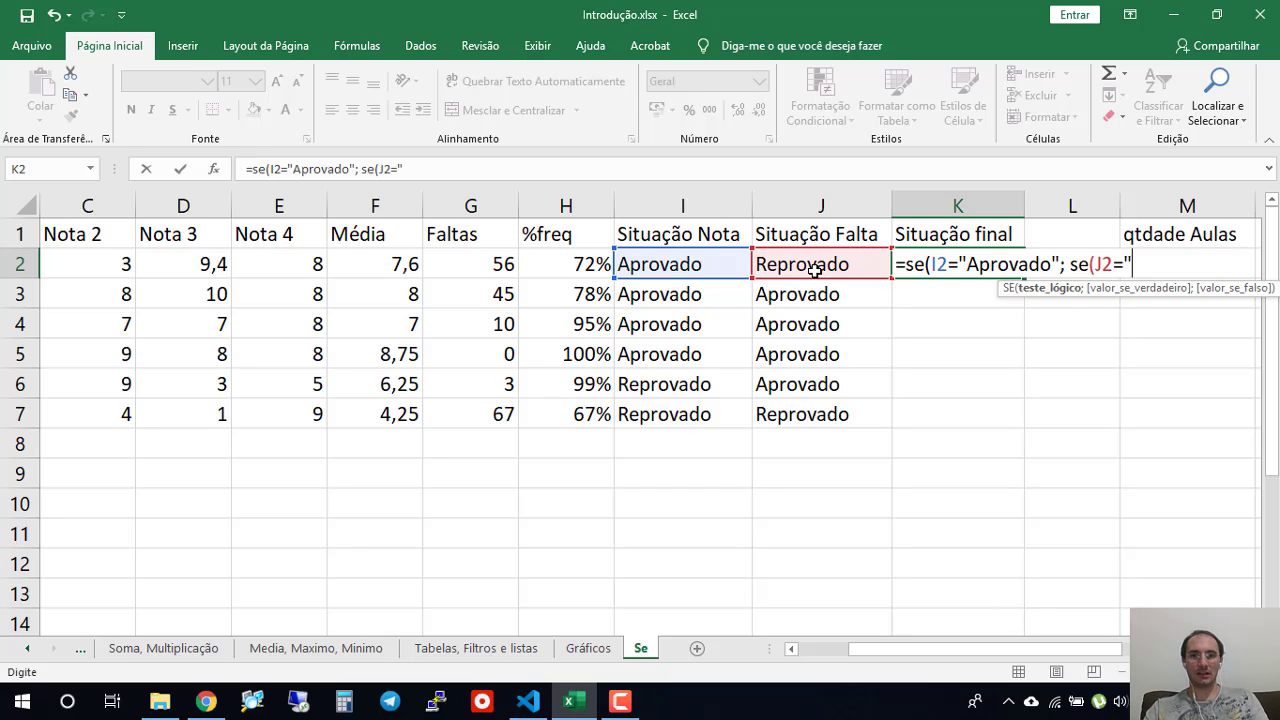
type("Aprovado")
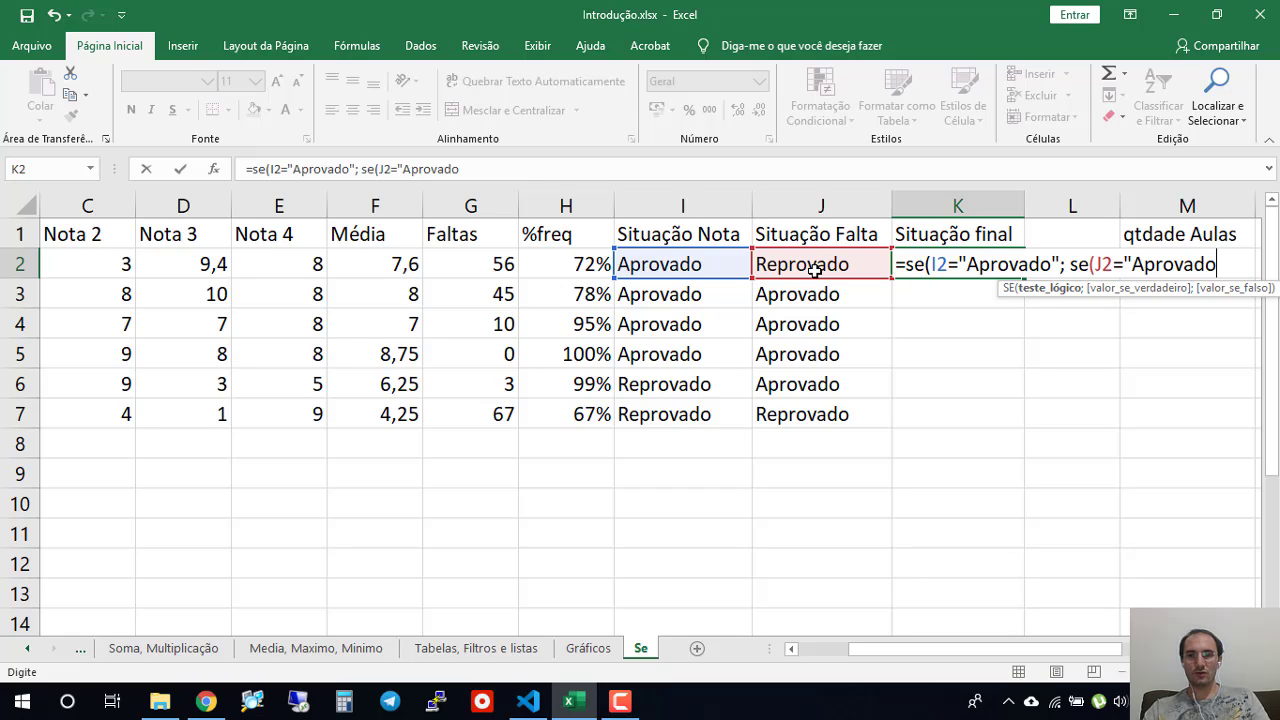
left_click_drag(975, 649, 1025, 649)
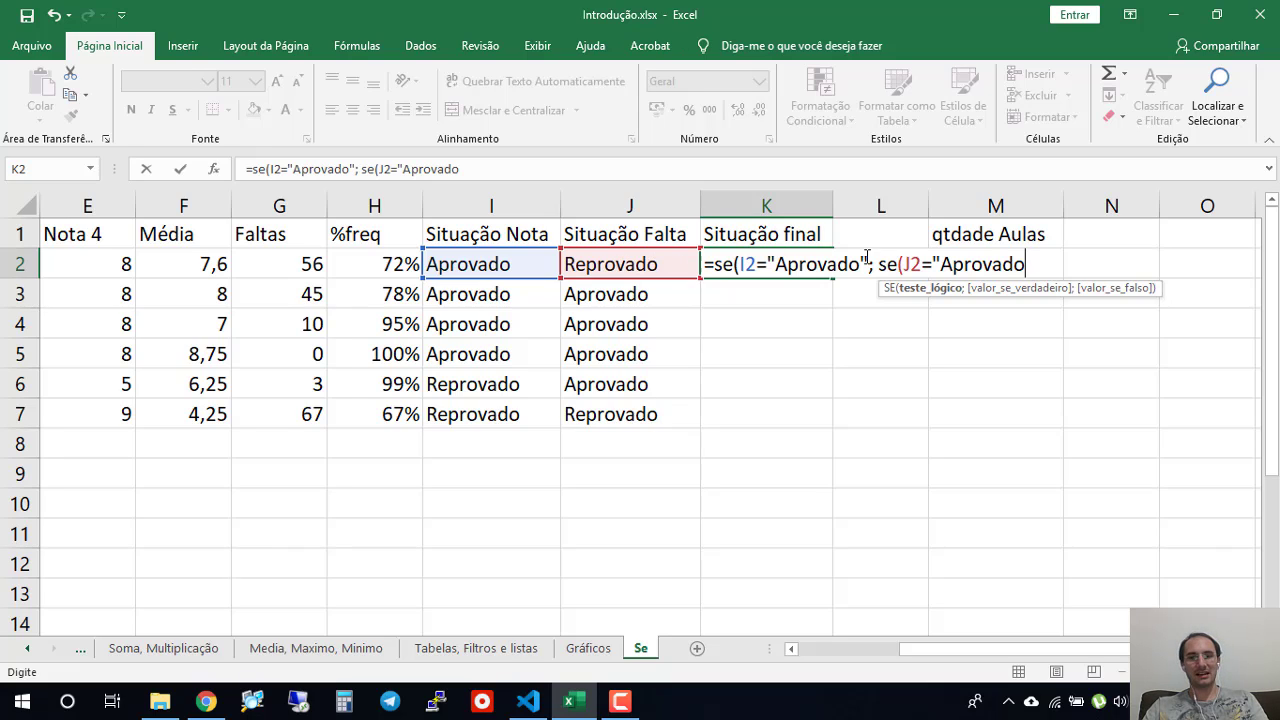
type("\"")
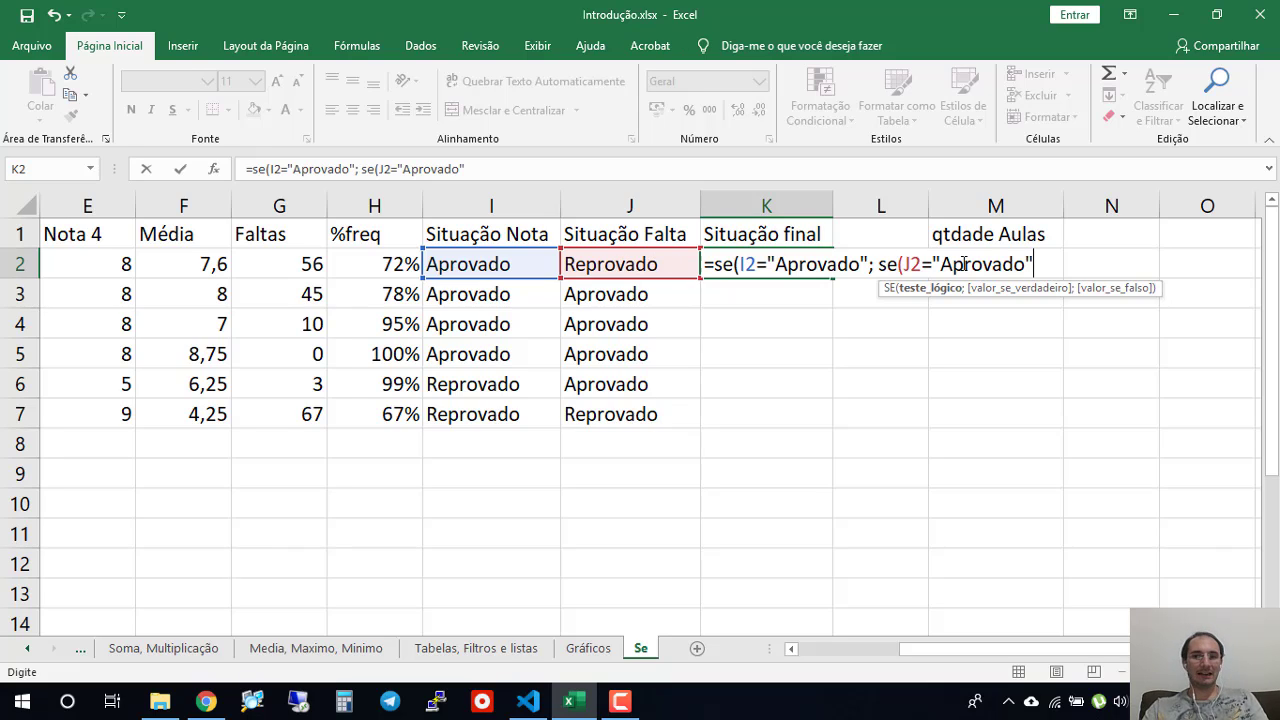
type(";")
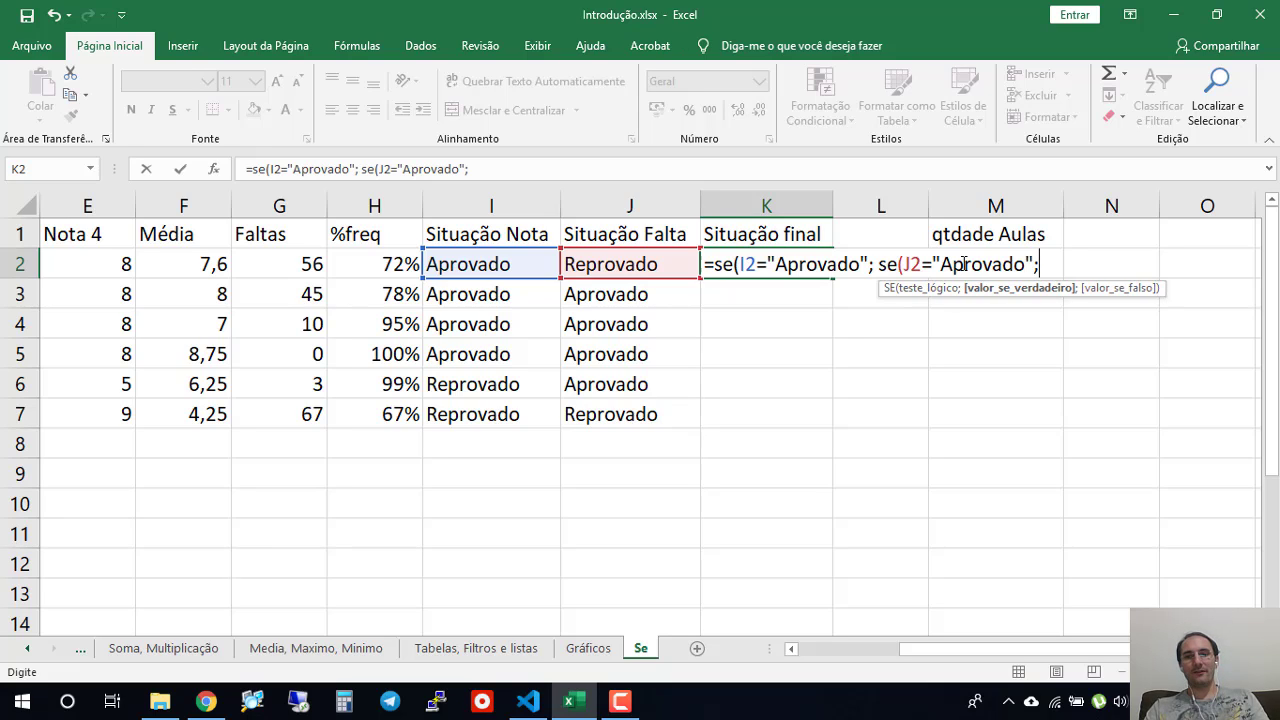
type(" \"Aprovado\"")
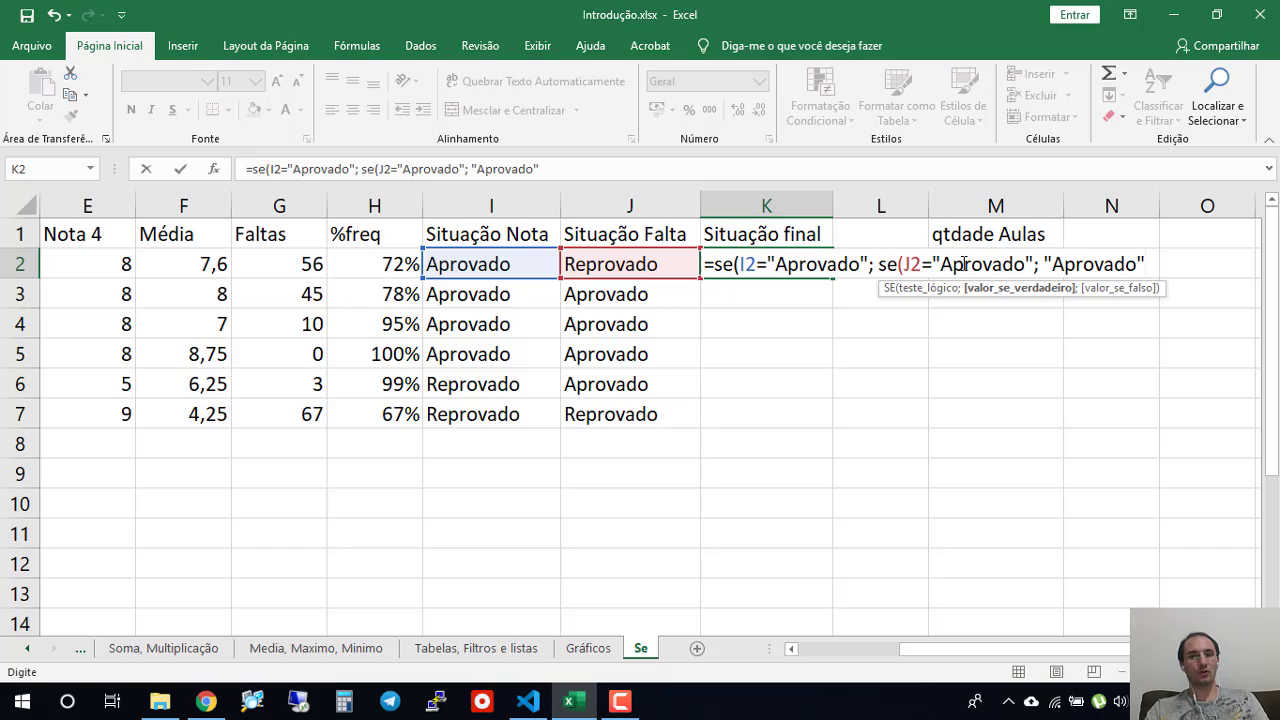
type(";")
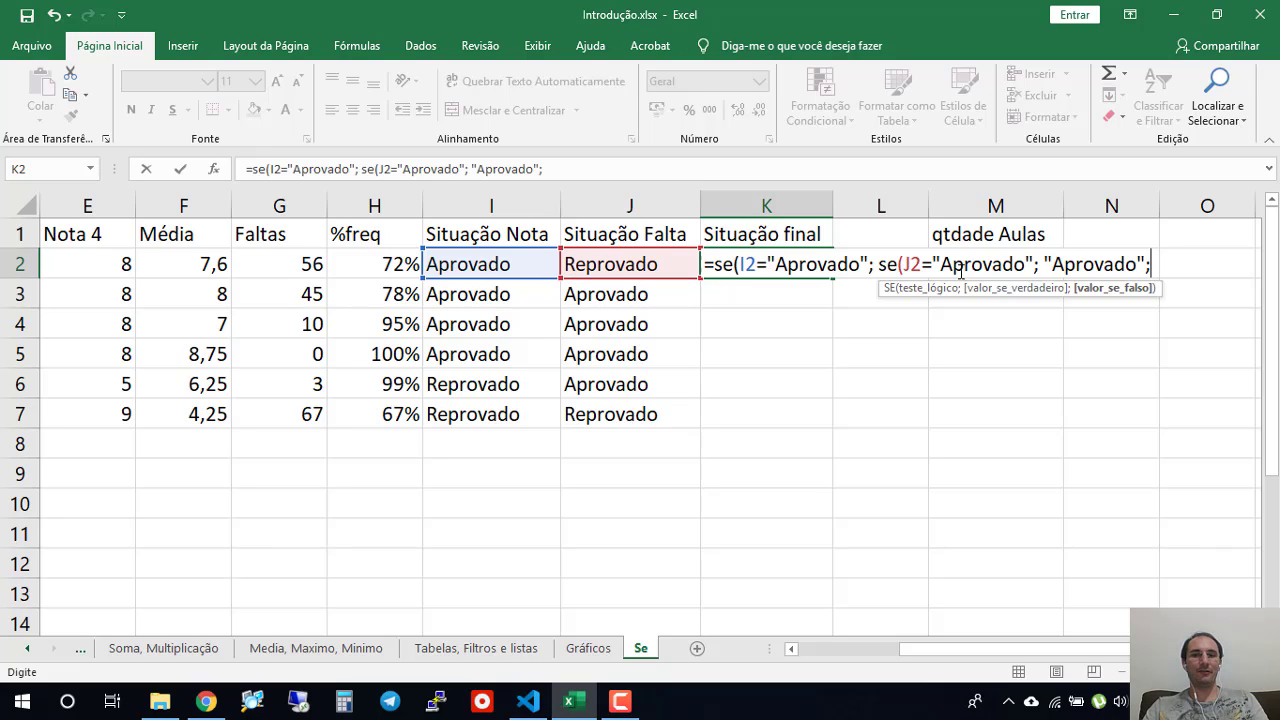
- Give the nested SE in K2 the true value "Aprovado" and the false value "Reprovado", closing its parenthesis
left_click_drag(903, 264, 1029, 264)
left_click(1107, 270)
left_click(1153, 264)
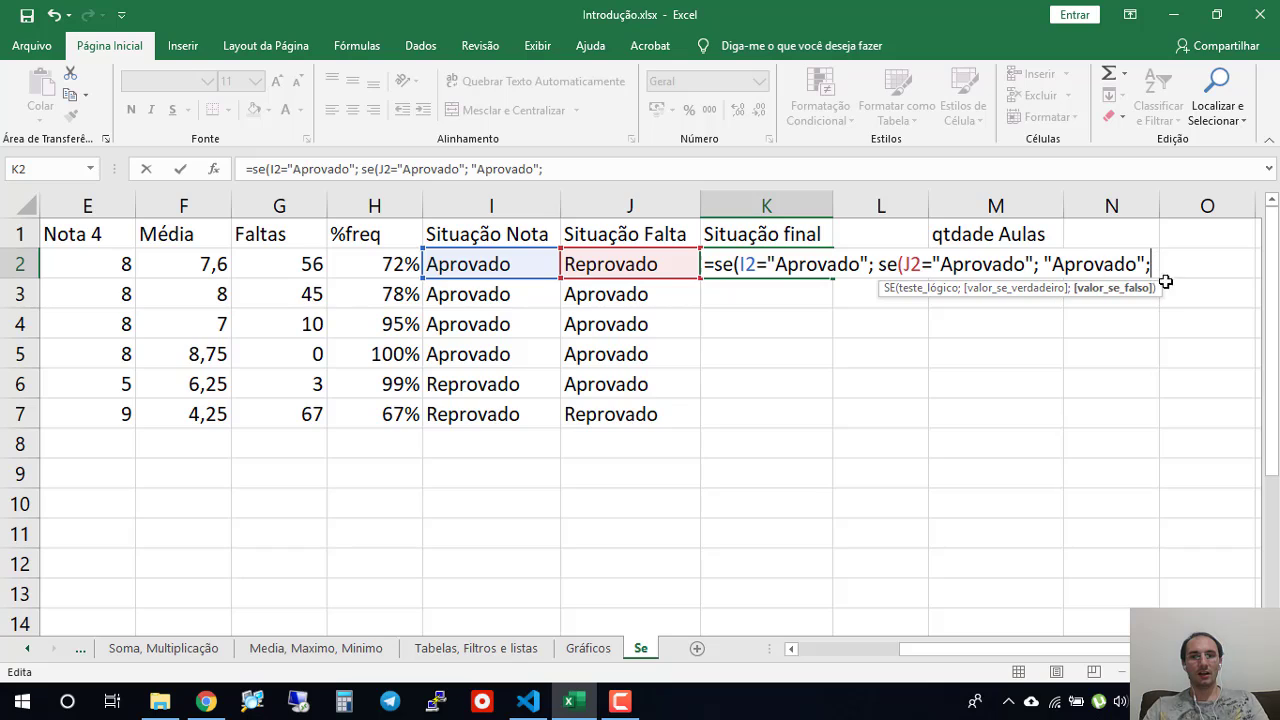
type("\"")
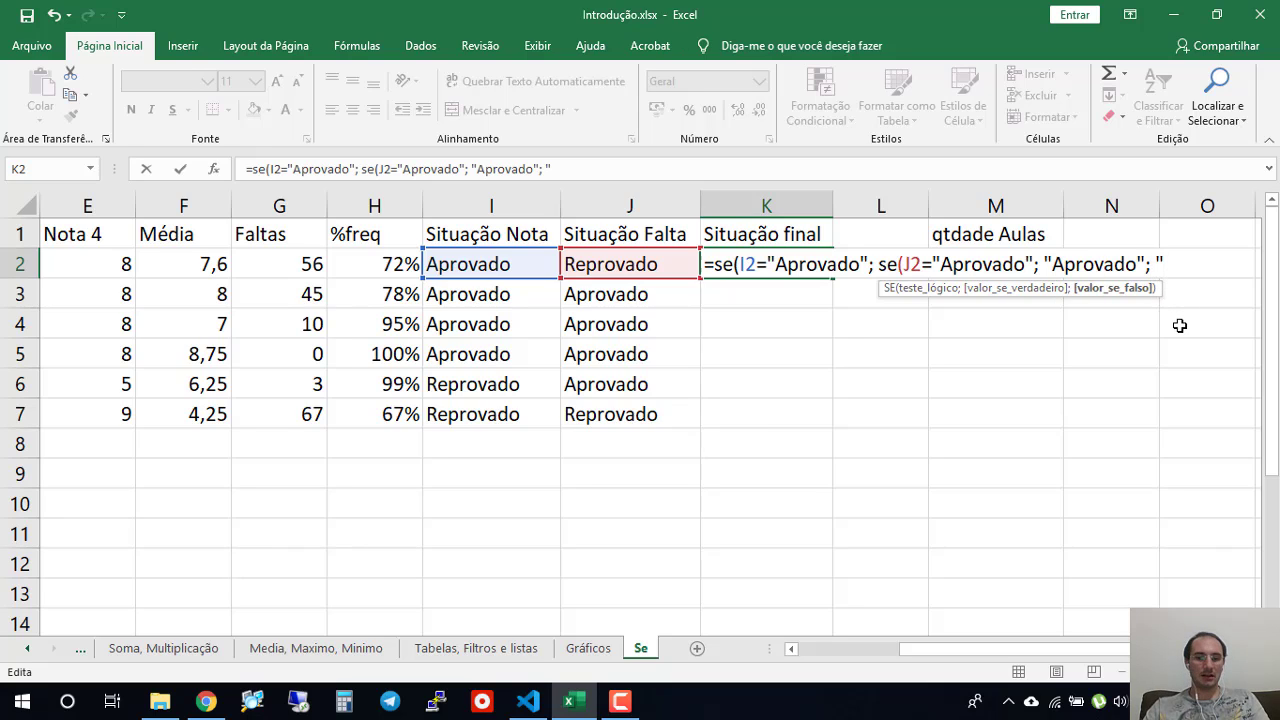
type("Reprovado\"")
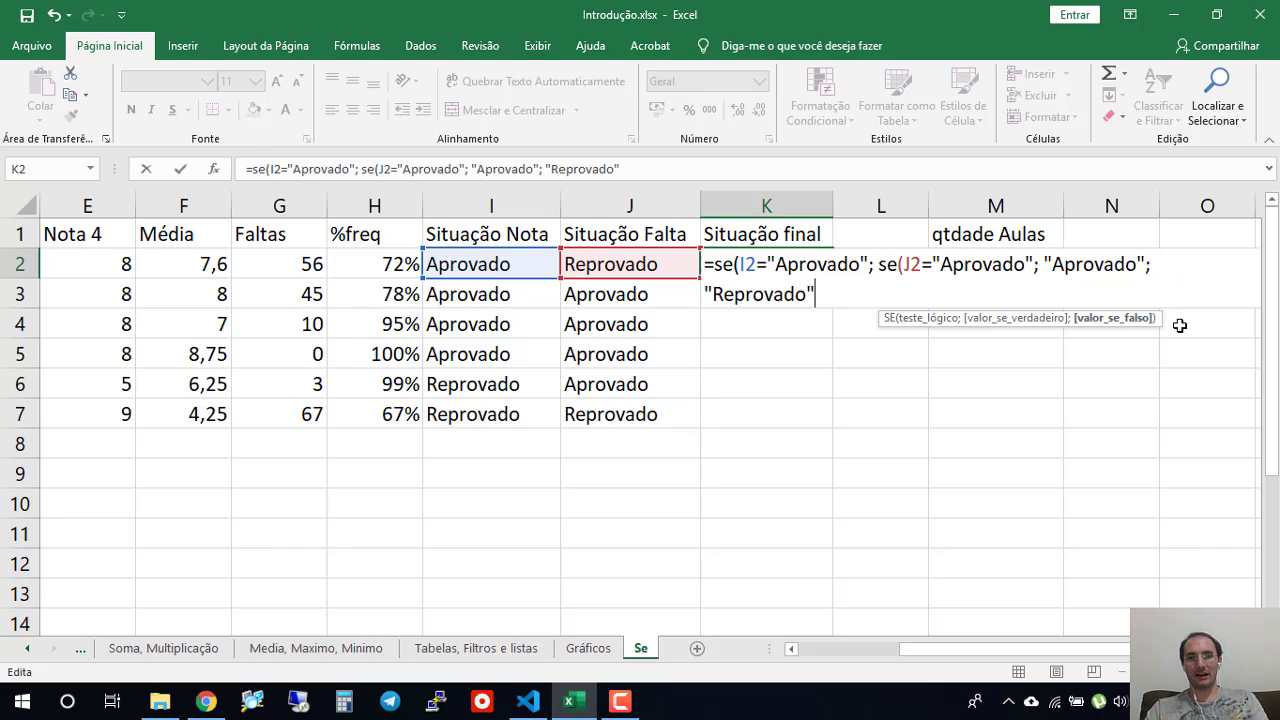
type(")")
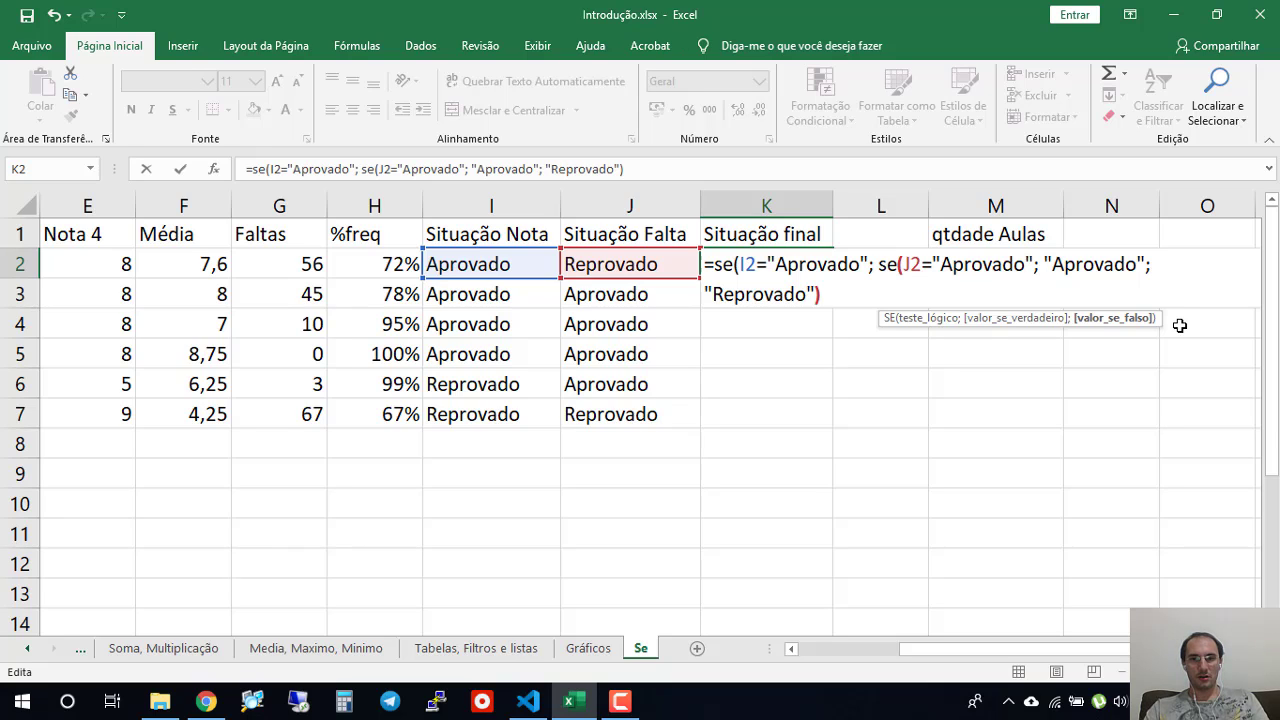
- Add "Reprovado" as the outer SE's false value in K2, close the parenthesis and enter the formula
left_click_drag(832, 293, 880, 264)
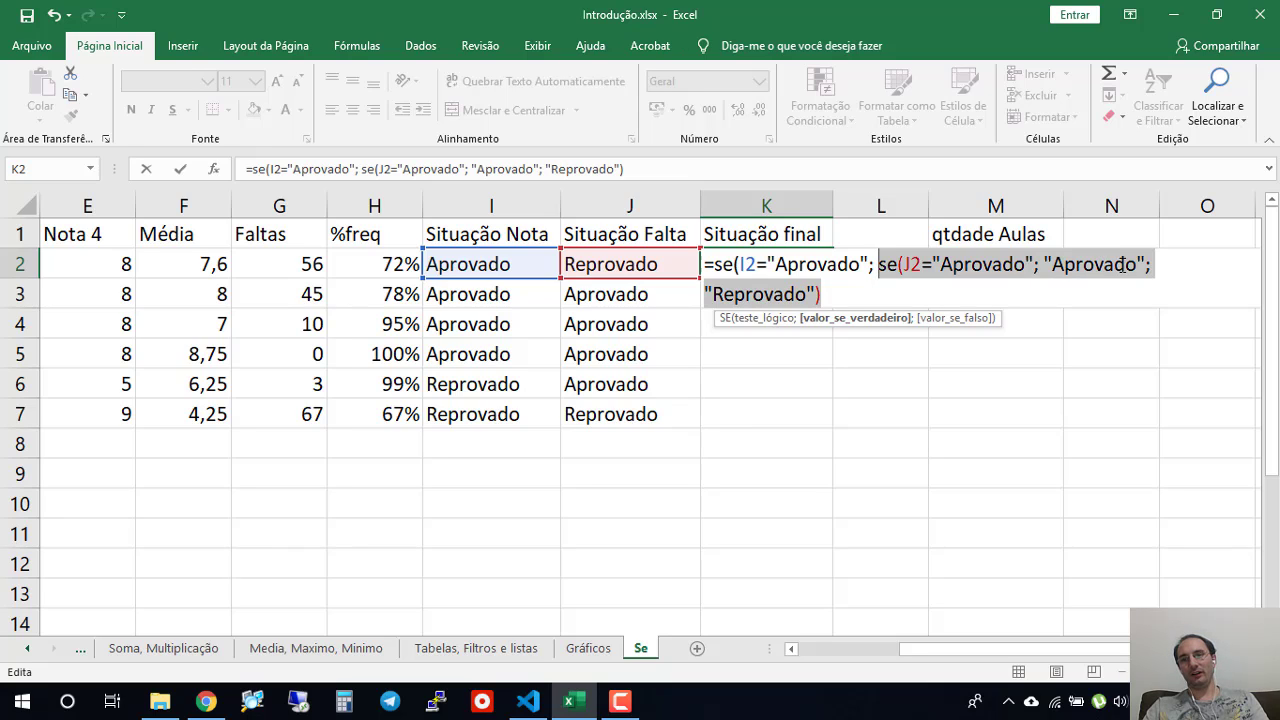
left_click(838, 286)
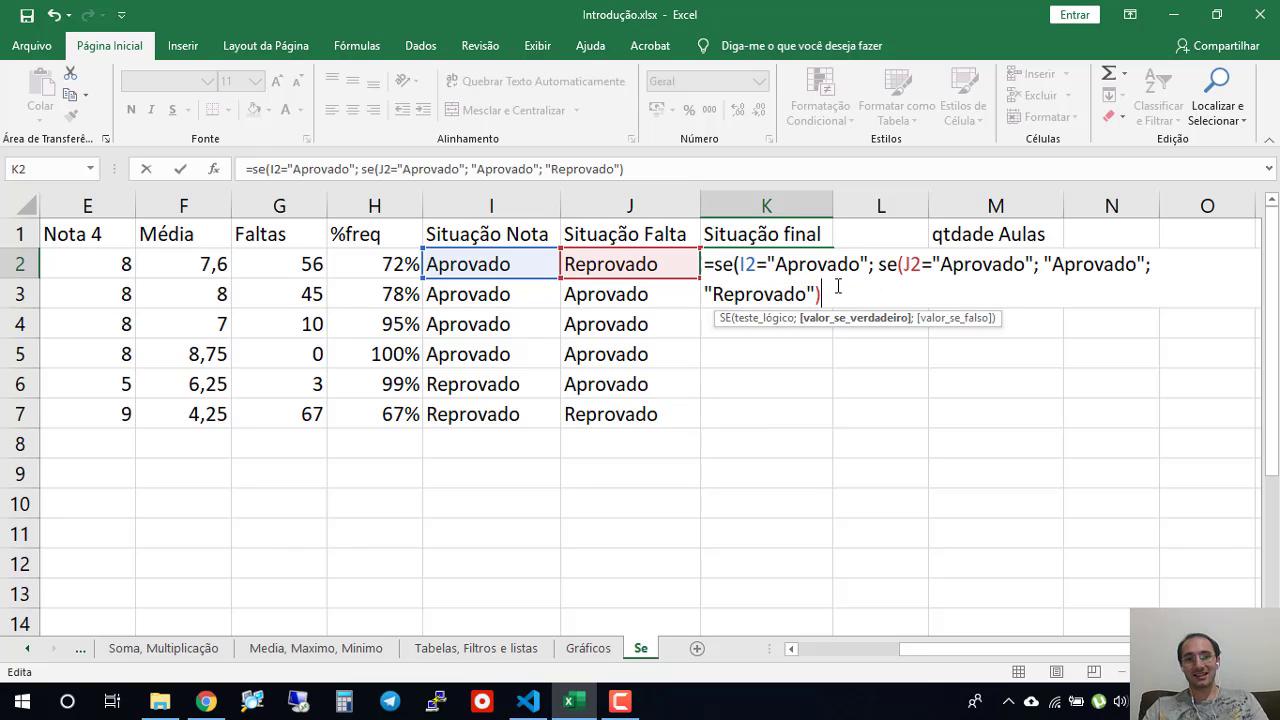
type(";")
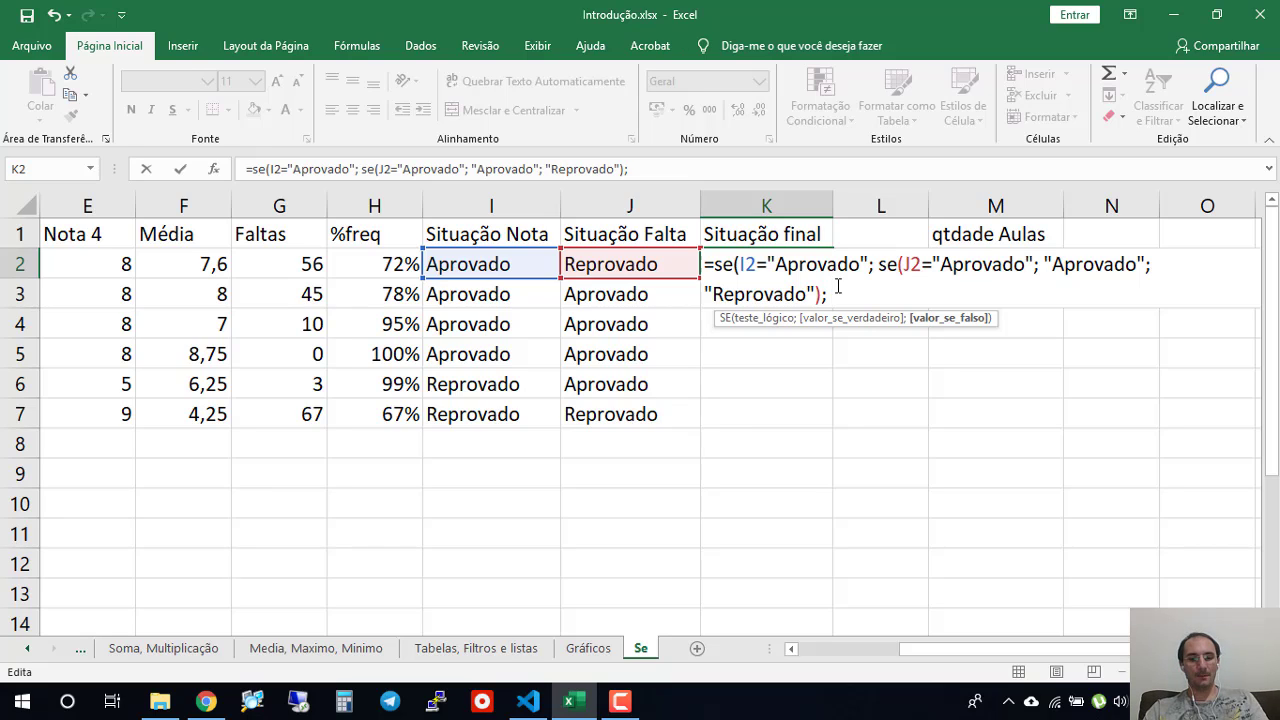
type(" \"Repro")
key("BackSpace")
type("rv")
key("BackSpace")
type("ovado")
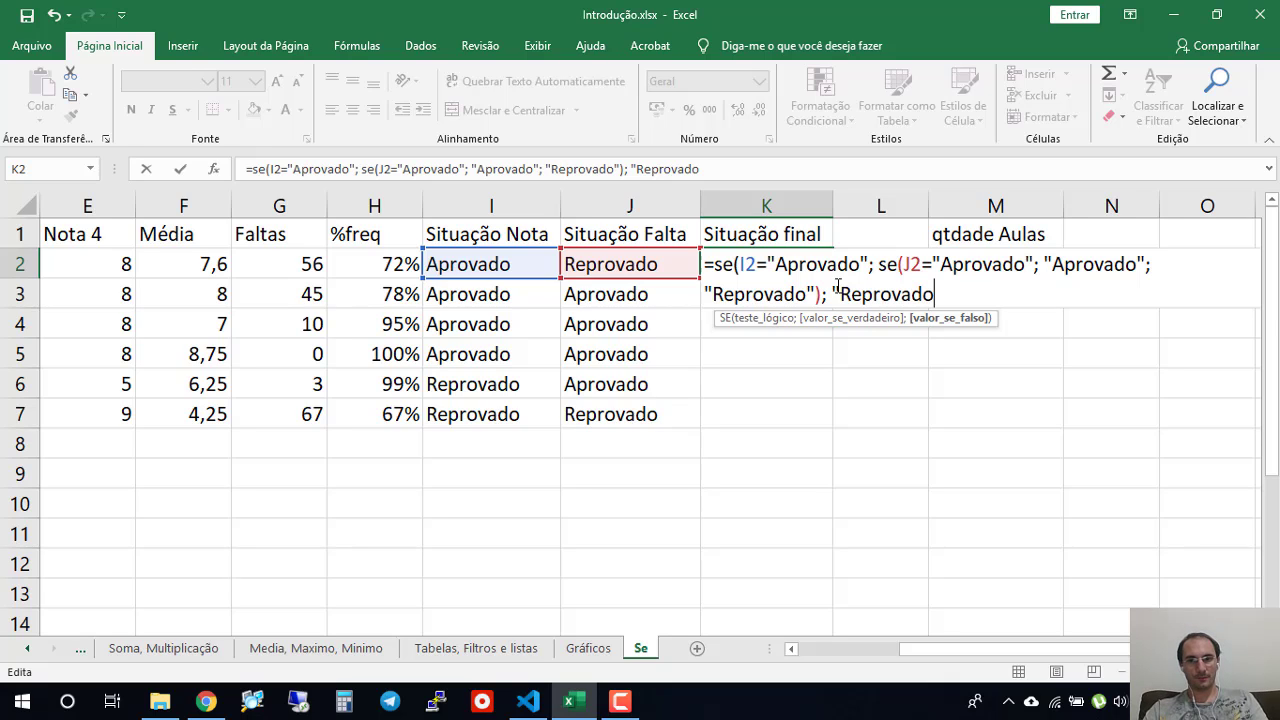
type("\")")
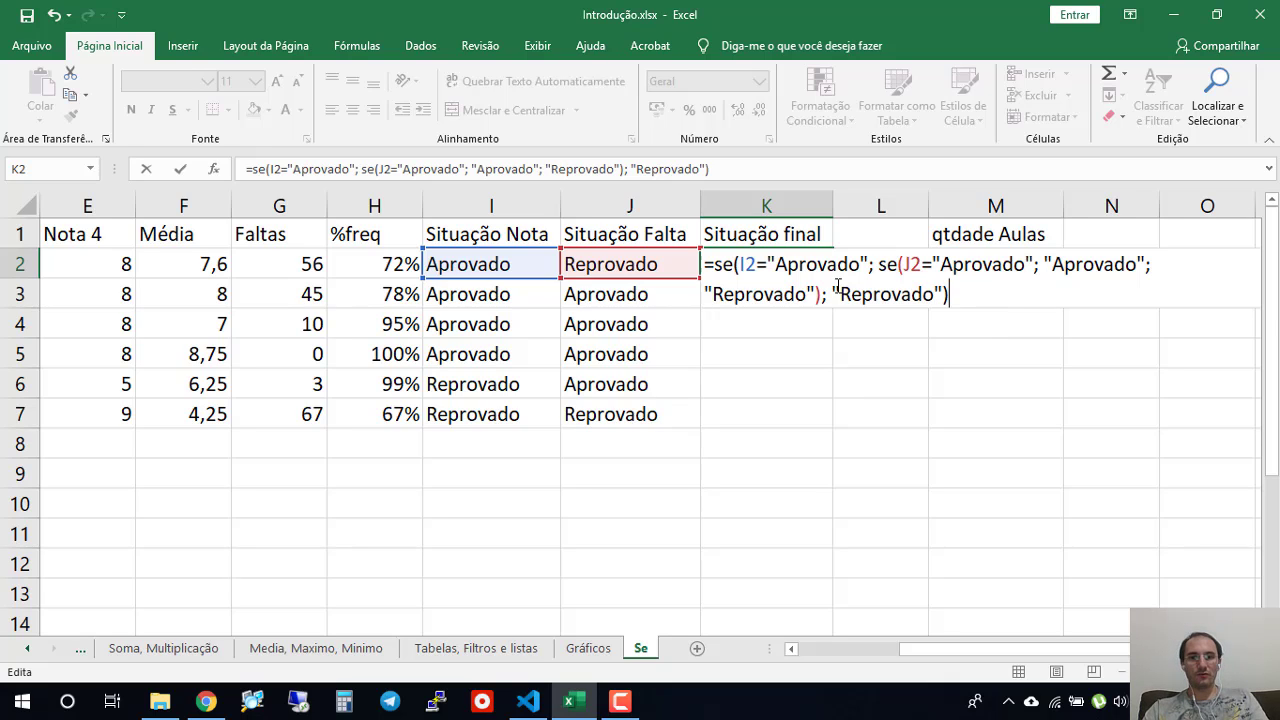
key("Return")
- Examine the test and the true and false values of the SE formula in I2 under Situação Nota
left_click(765, 263)
left_click(508, 268)
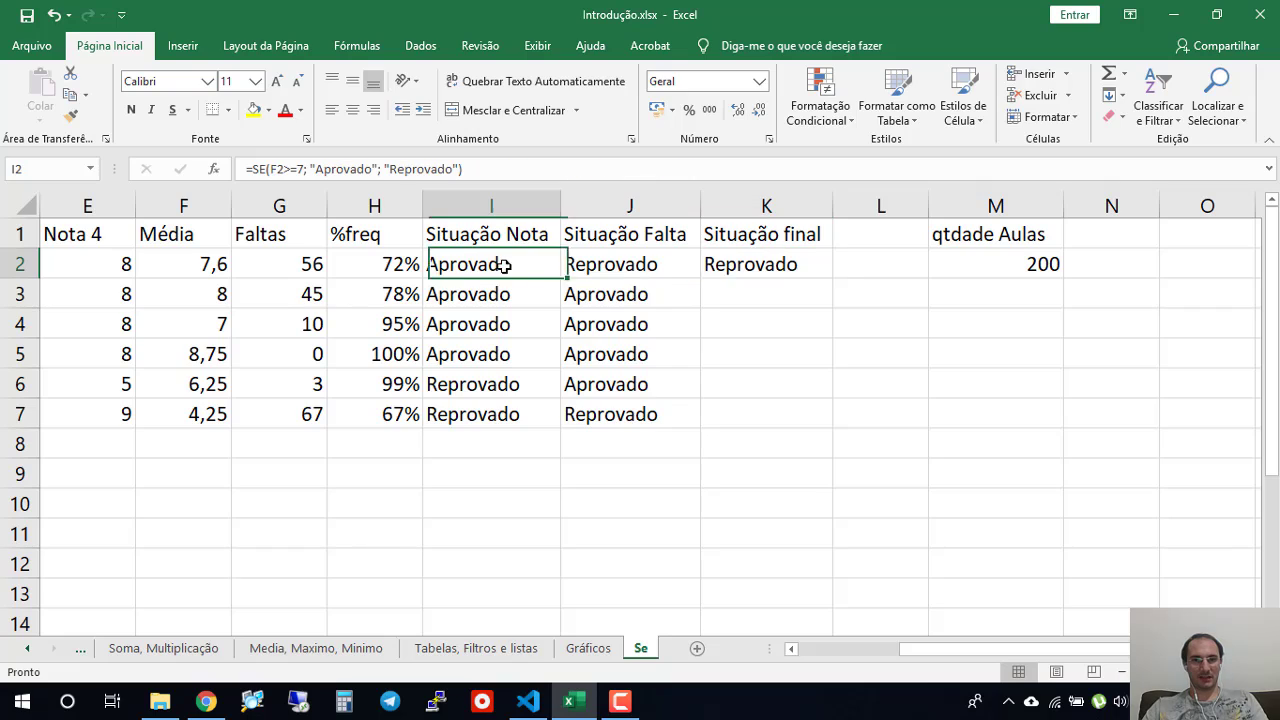
double_click(505, 266)
left_click_drag(468, 266, 613, 262)
left_click(662, 264)
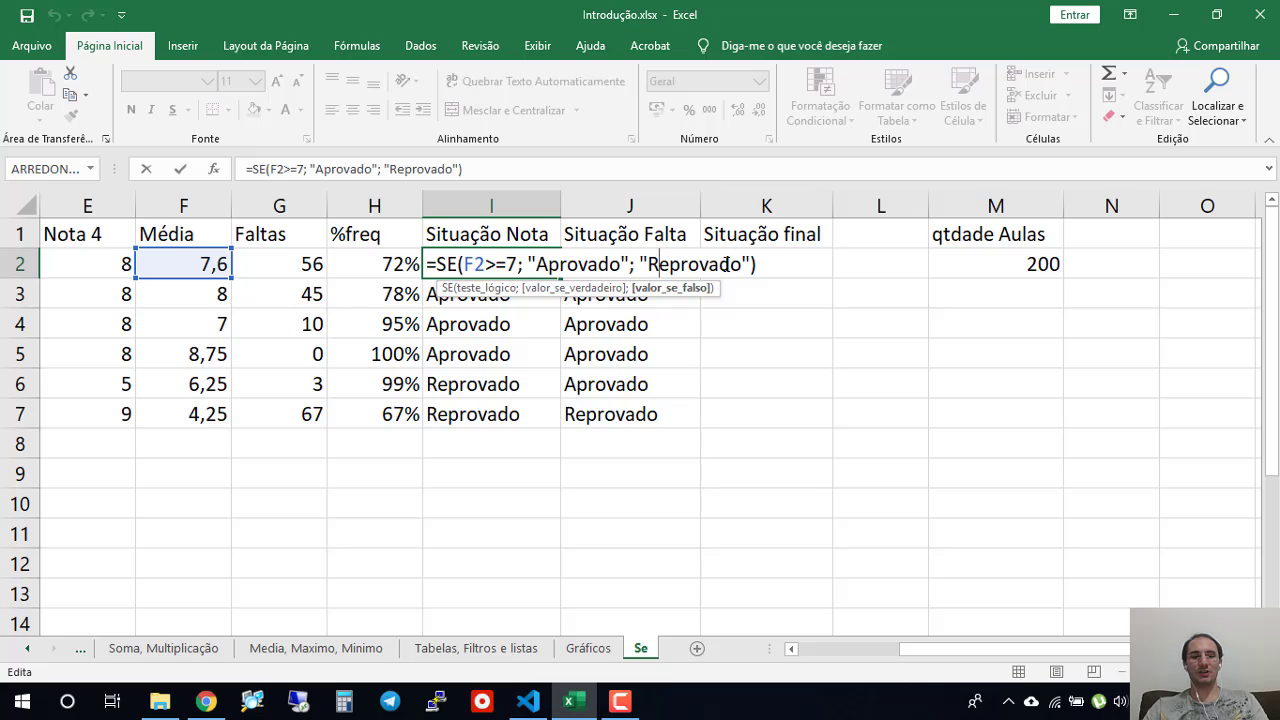
key("Return")
- Try replacing the nested SE in the K2 formula with VERDADEIRO, and undo the replacement
key("Right")
key("Right")
key("Up")
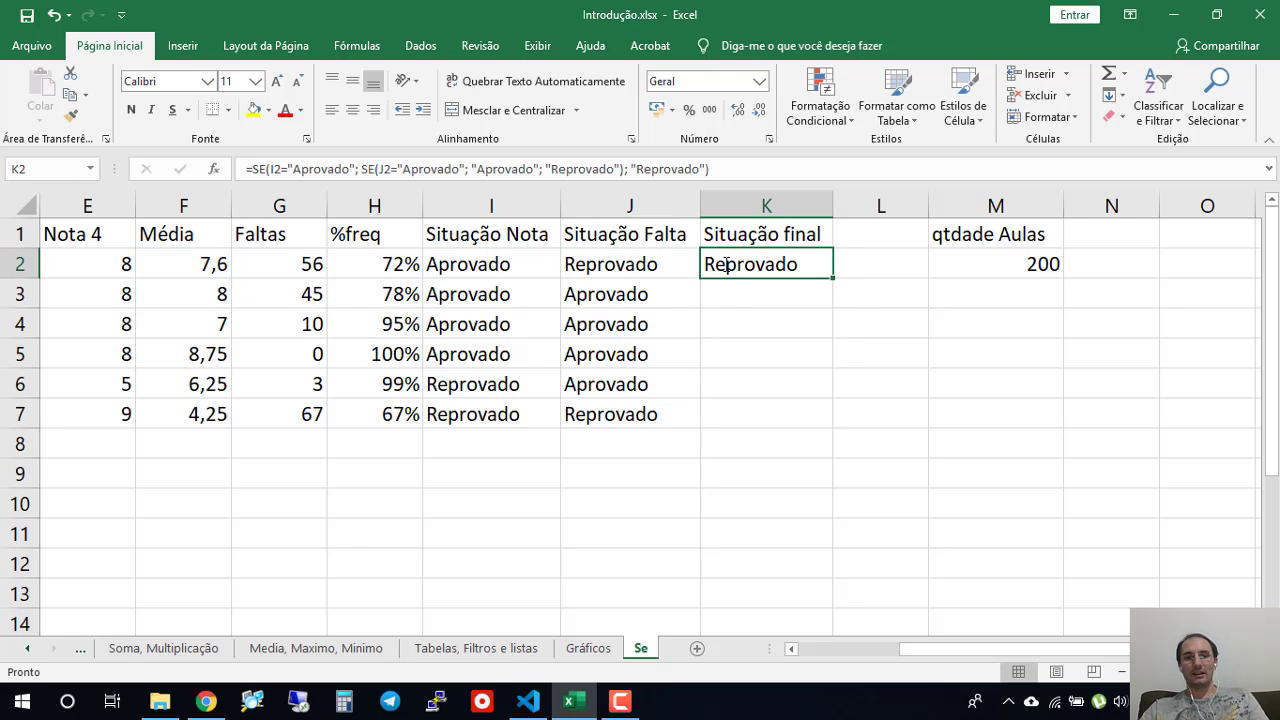
key("F2")
left_click_drag(746, 264, 860, 264)
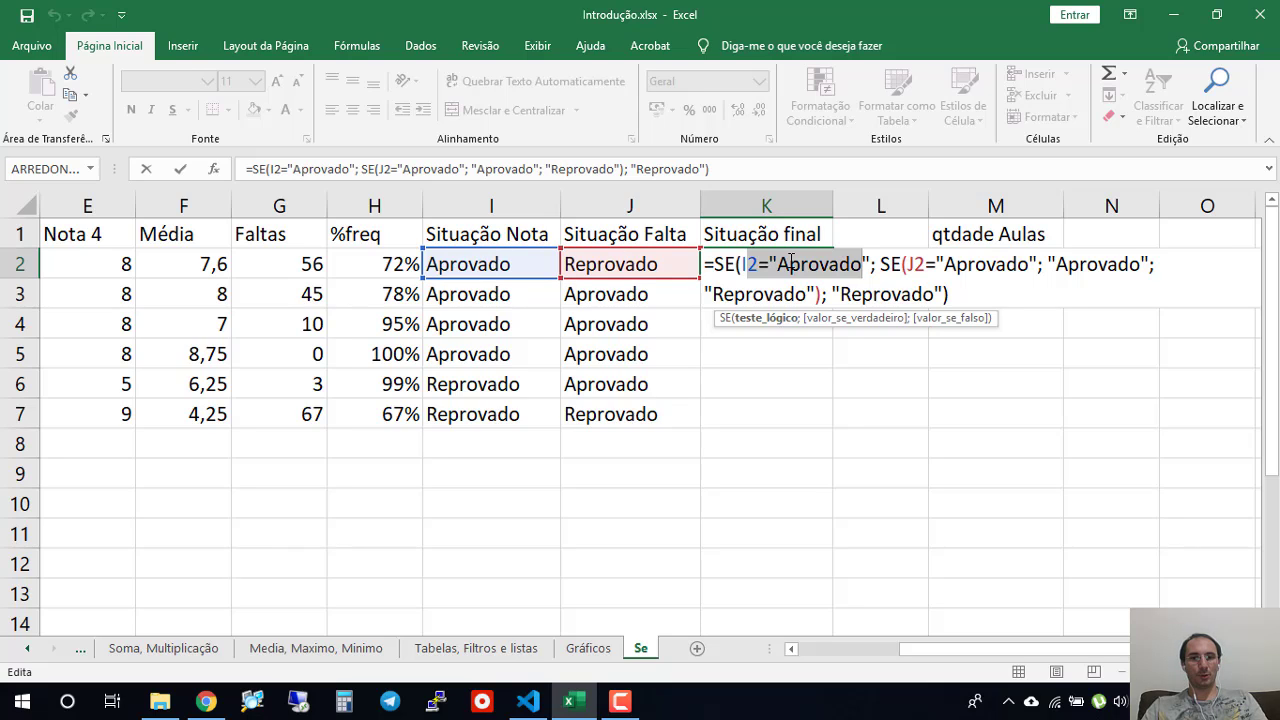
left_click_drag(879, 264, 818, 292)
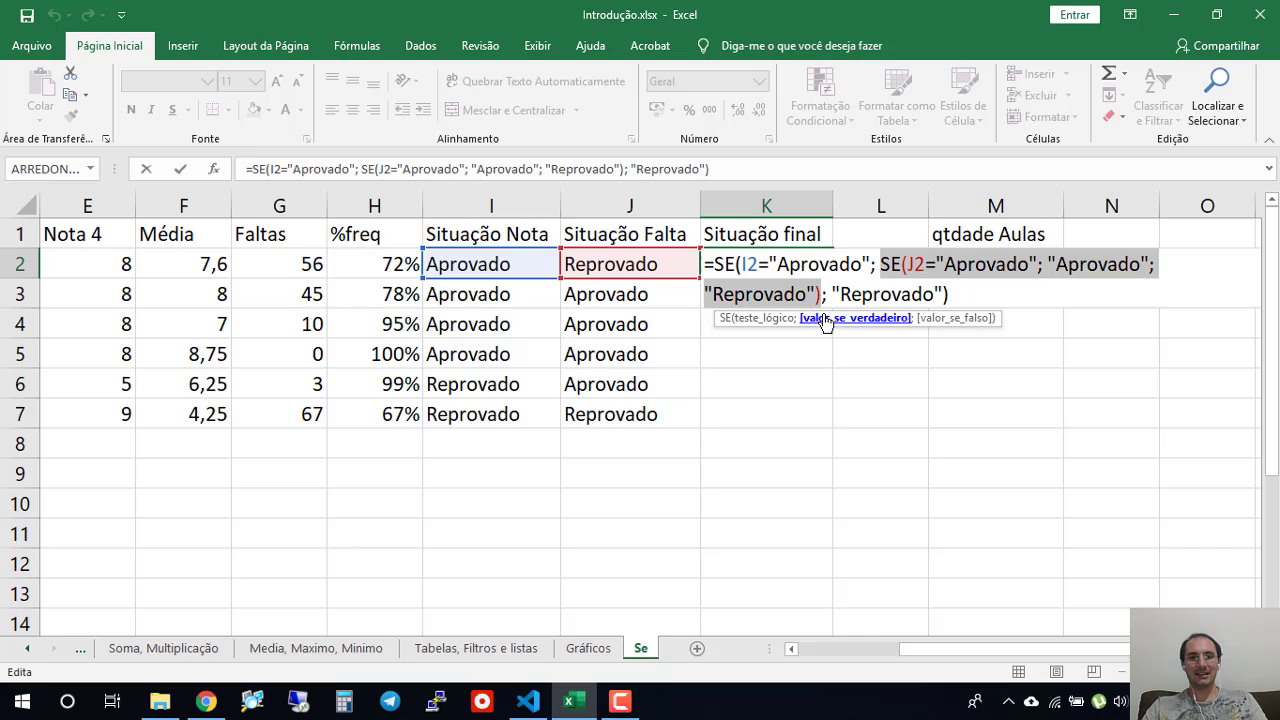
type("VERDEA")
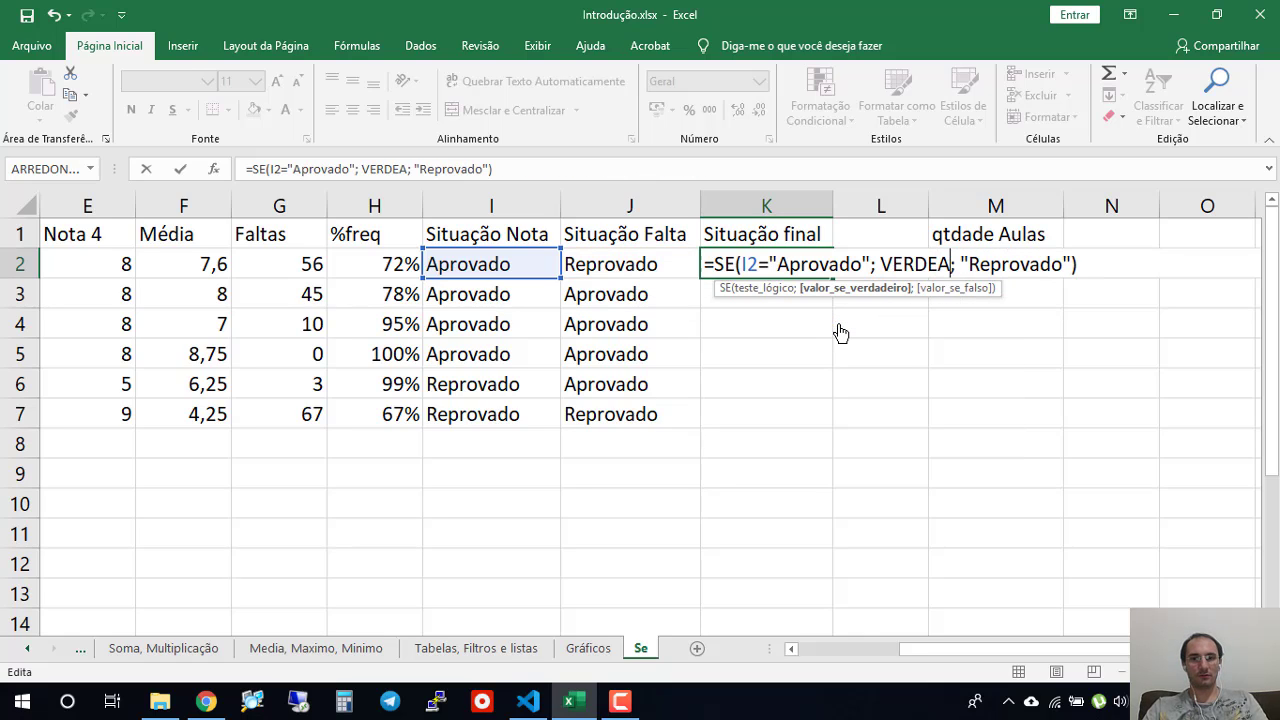
key("BackSpace")
key("BackSpace")
type("ADEIRO")
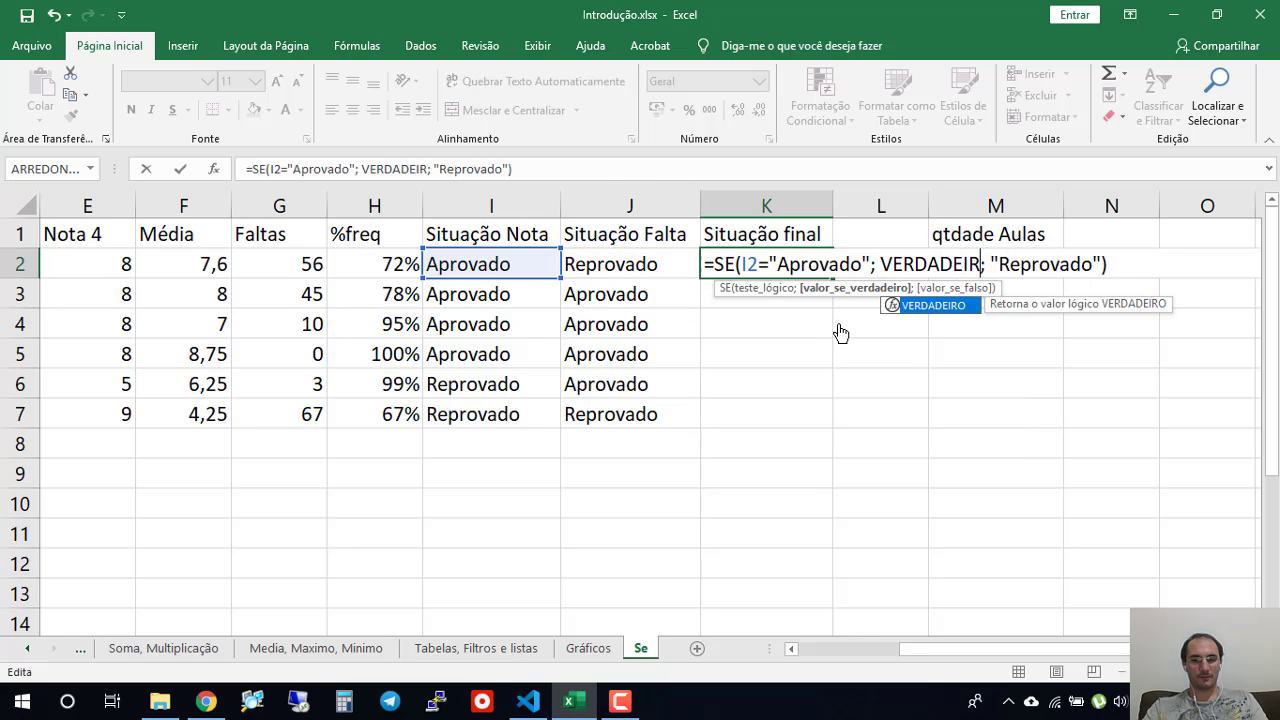
key("ctrl+z")
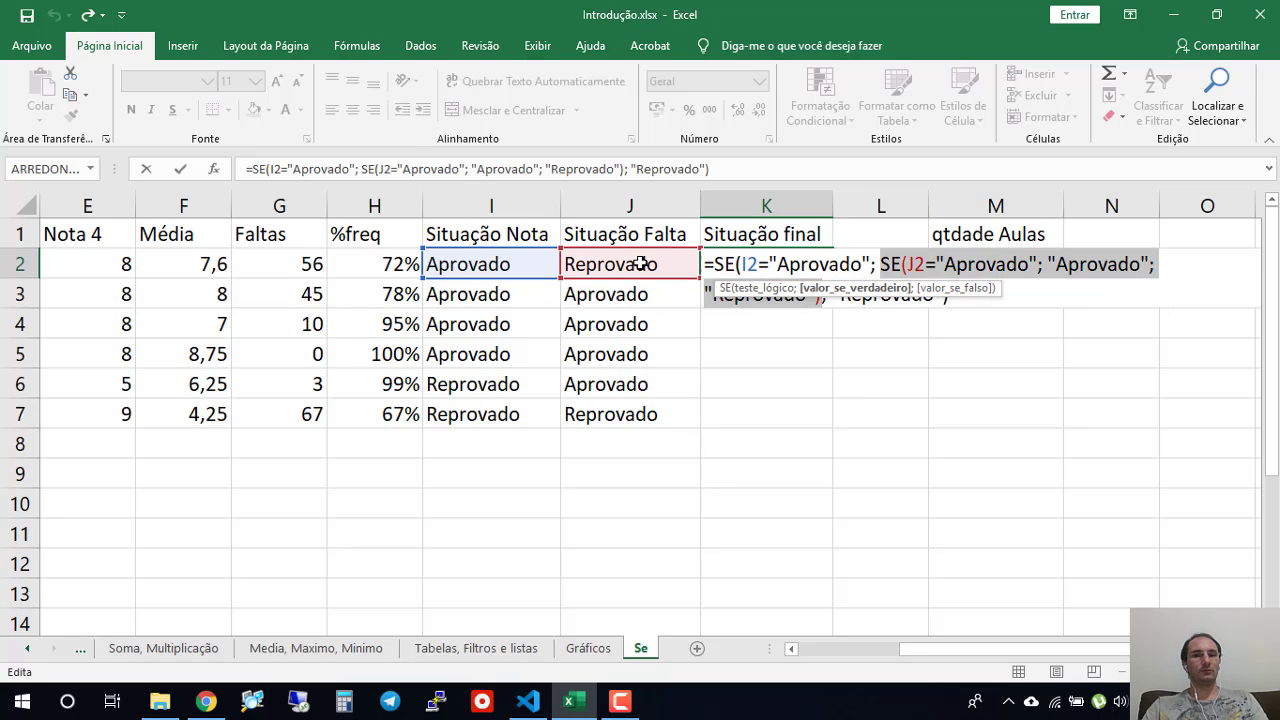
- Examine the K2 formula's outer test, nested SE and result texts, and close the cell without editing it
left_click(805, 264)
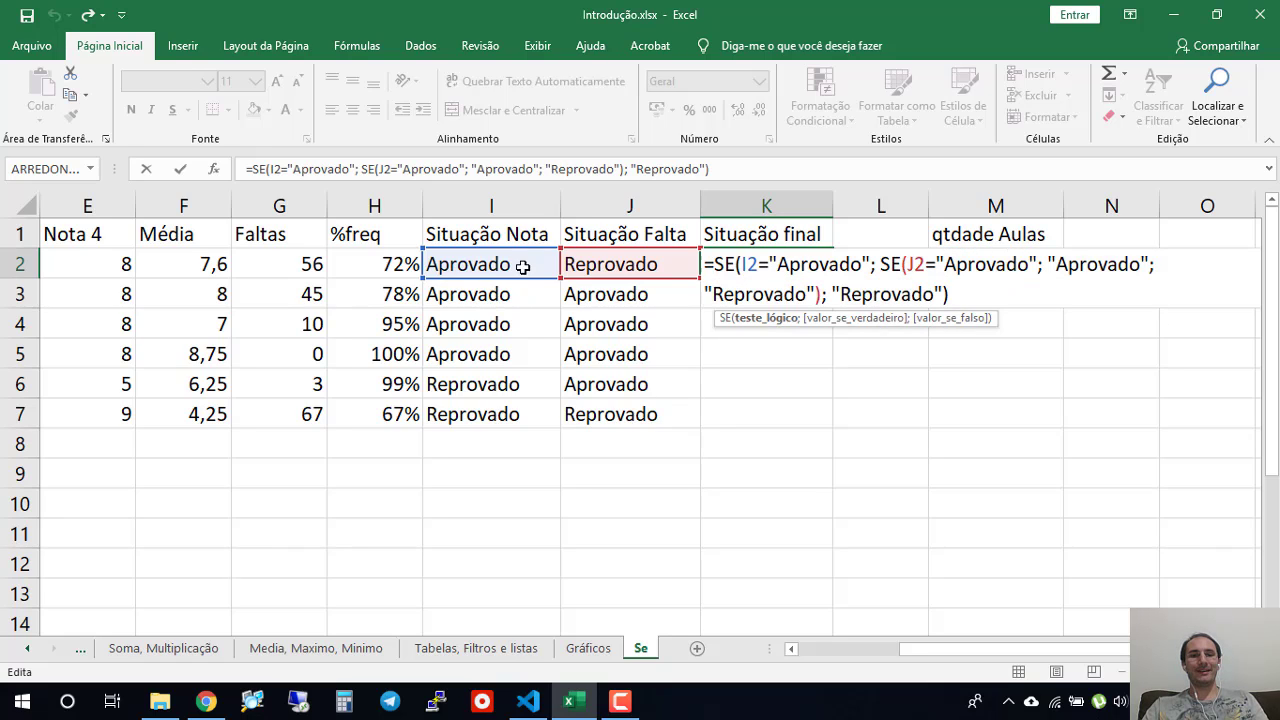
left_click_drag(881, 264, 823, 296)
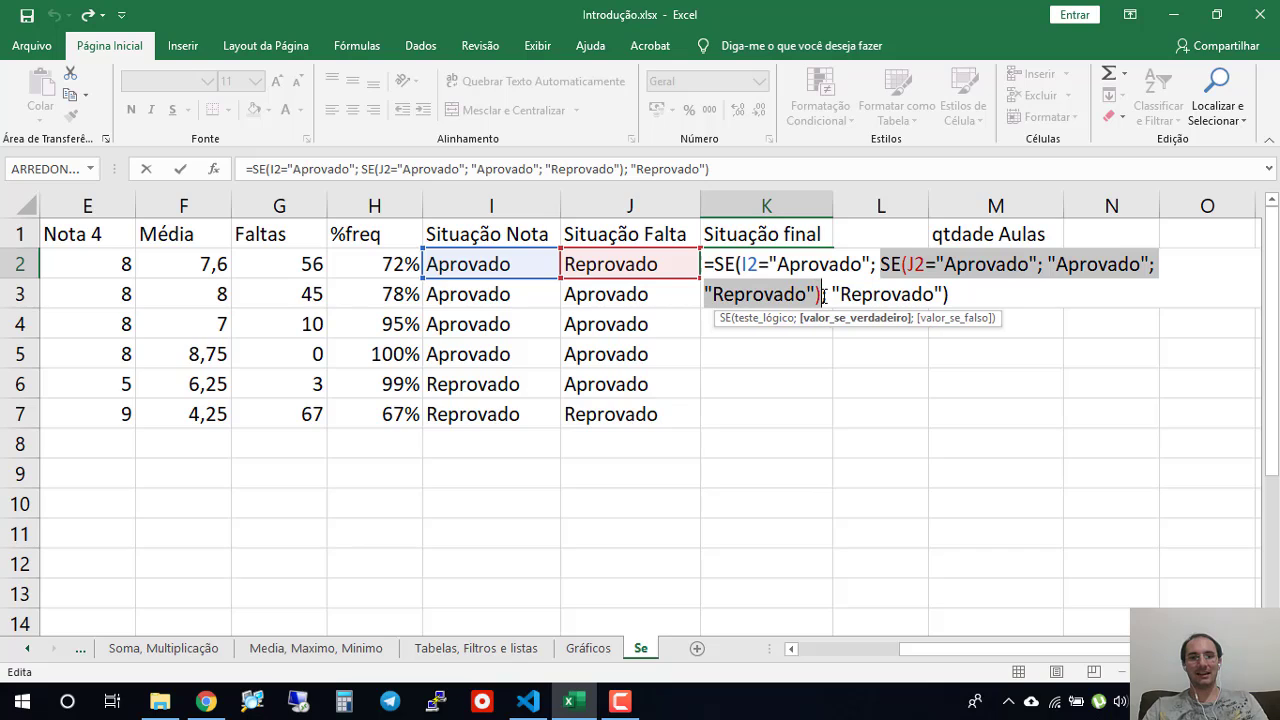
left_click(893, 293)
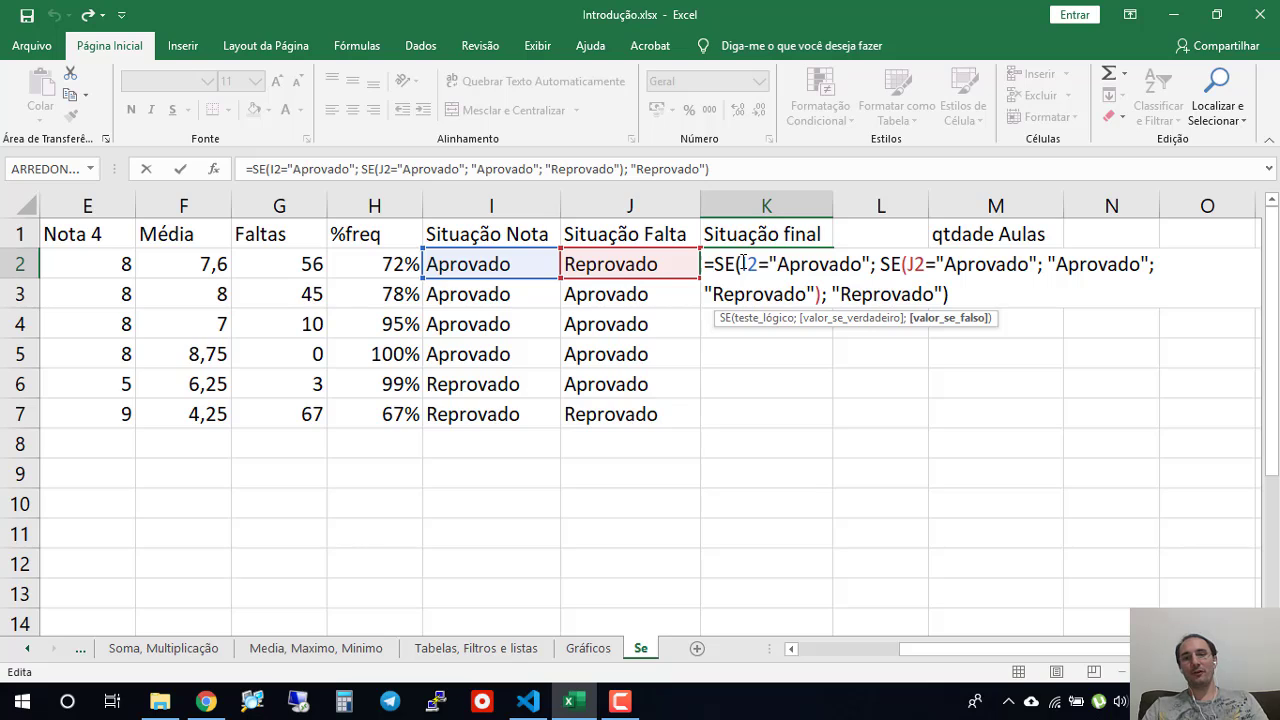
left_click_drag(743, 263, 862, 264)
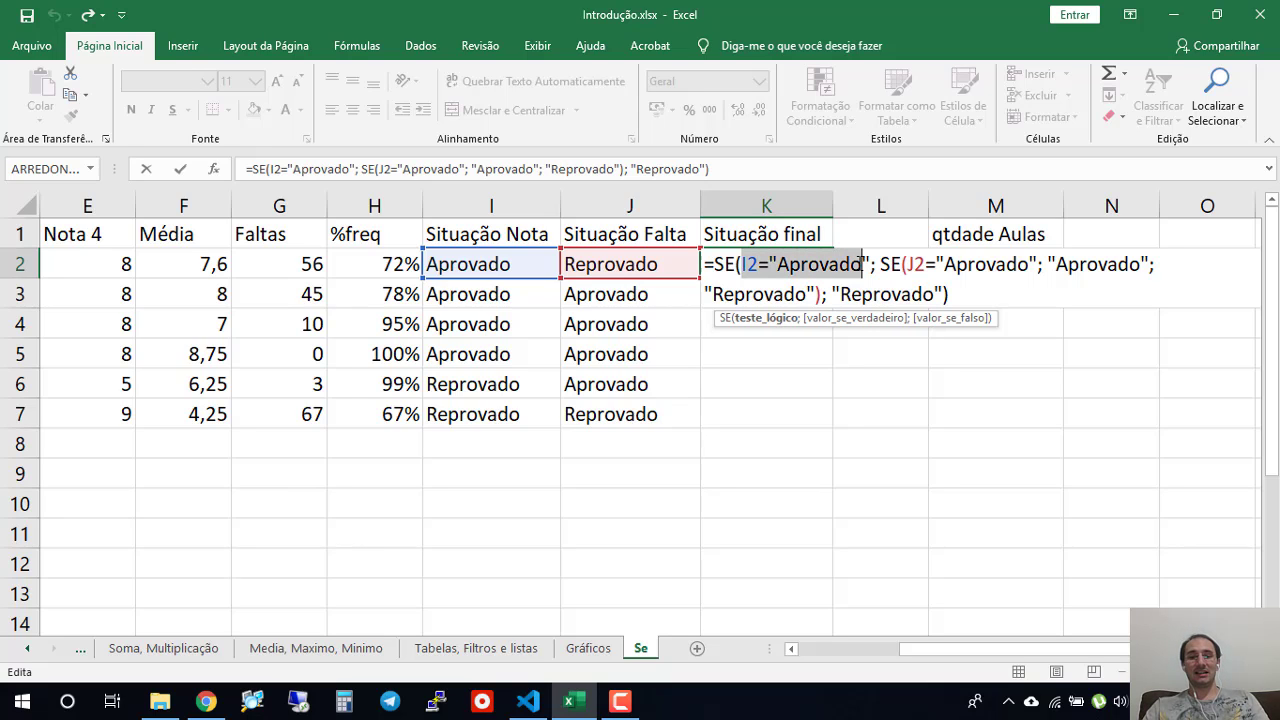
left_click(878, 264)
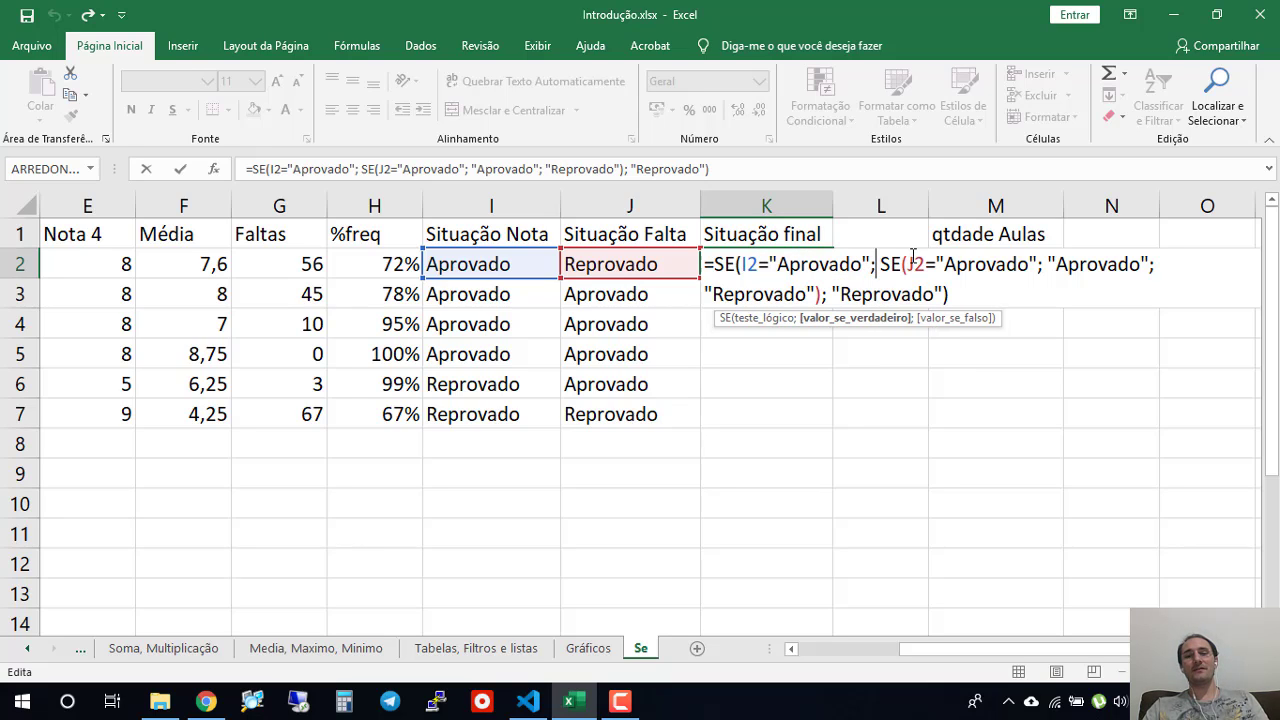
left_click(919, 264)
left_click_drag(750, 266, 862, 266)
left_click_drag(944, 266, 1135, 256)
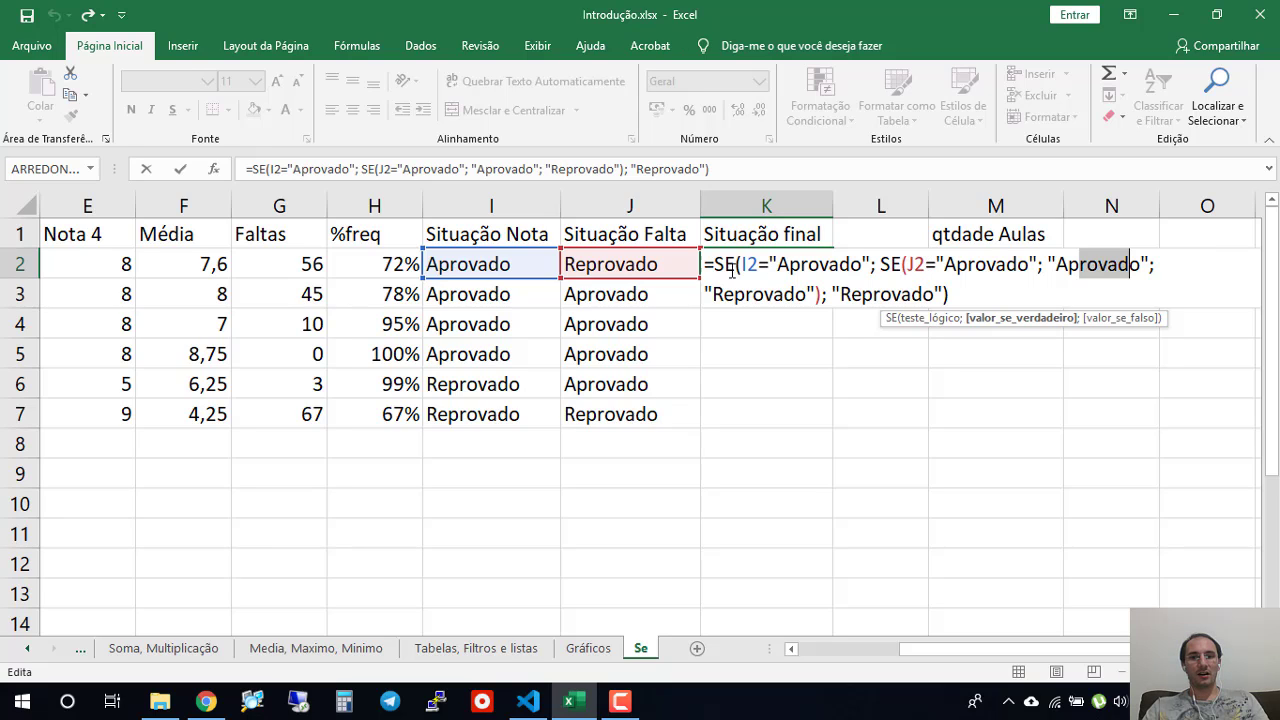
left_click(862, 294)
left_click_drag(934, 294, 737, 296)
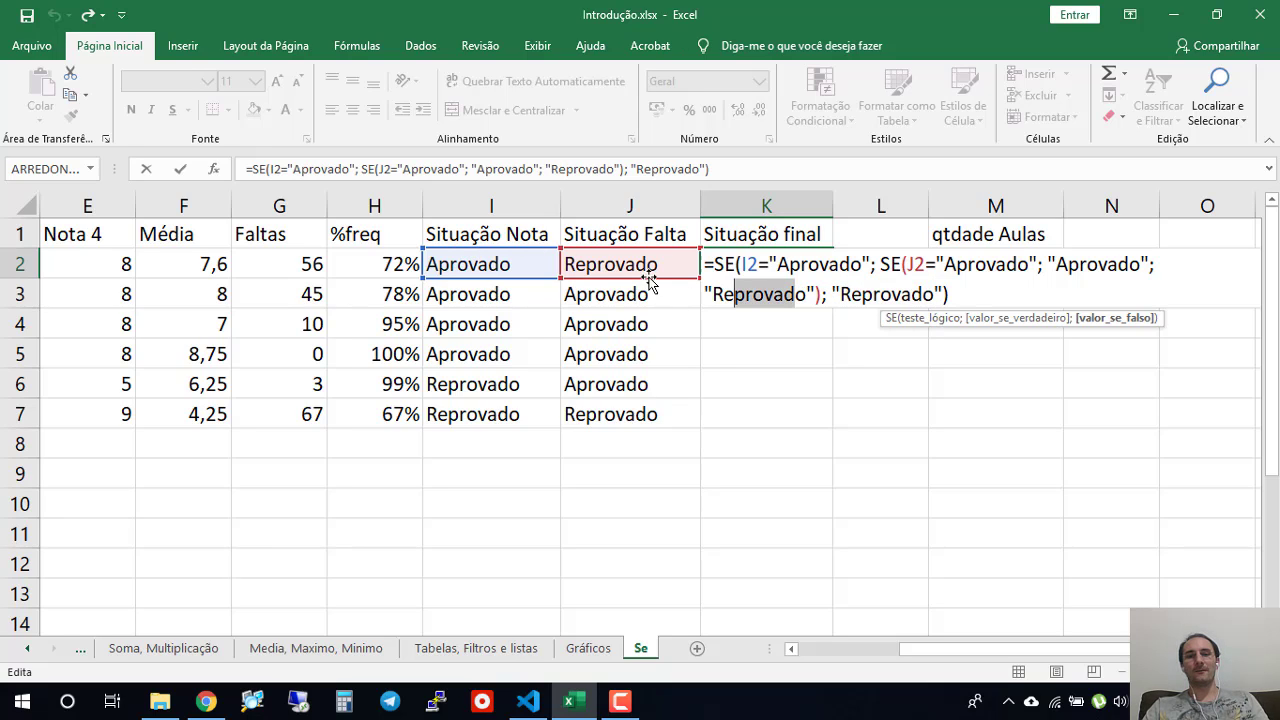
left_click_drag(716, 264, 958, 295)
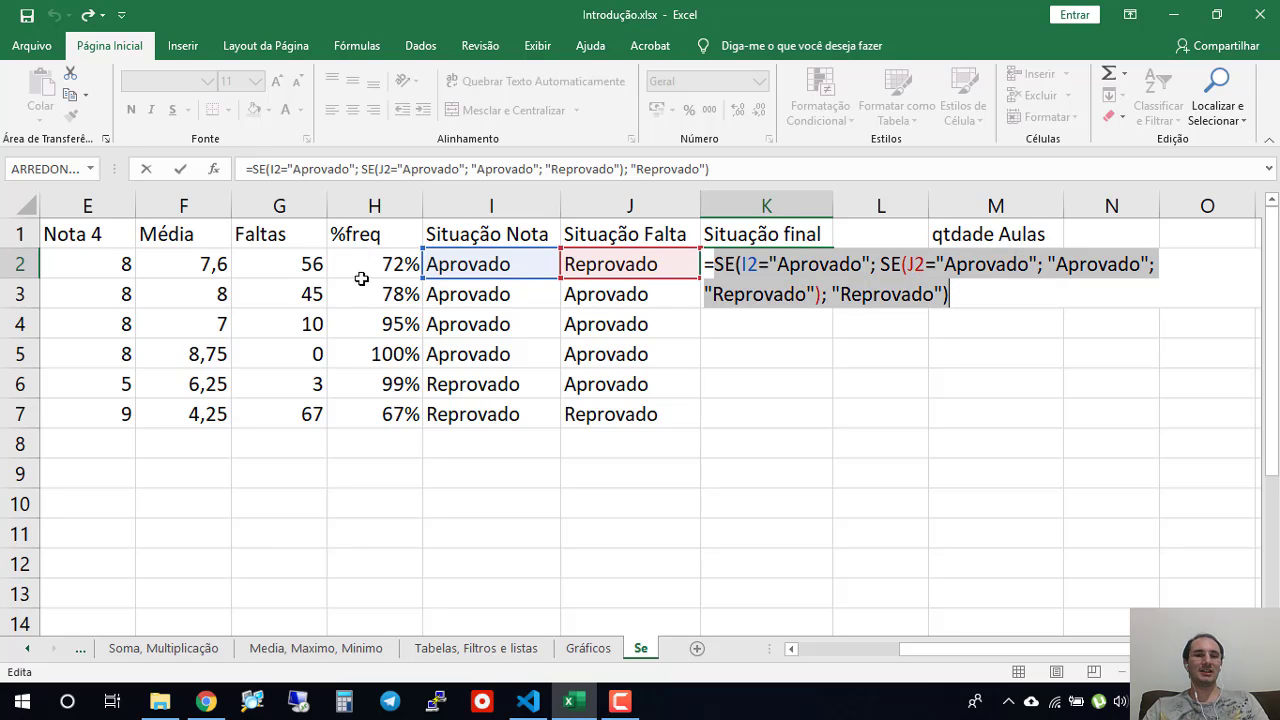
key("Return")
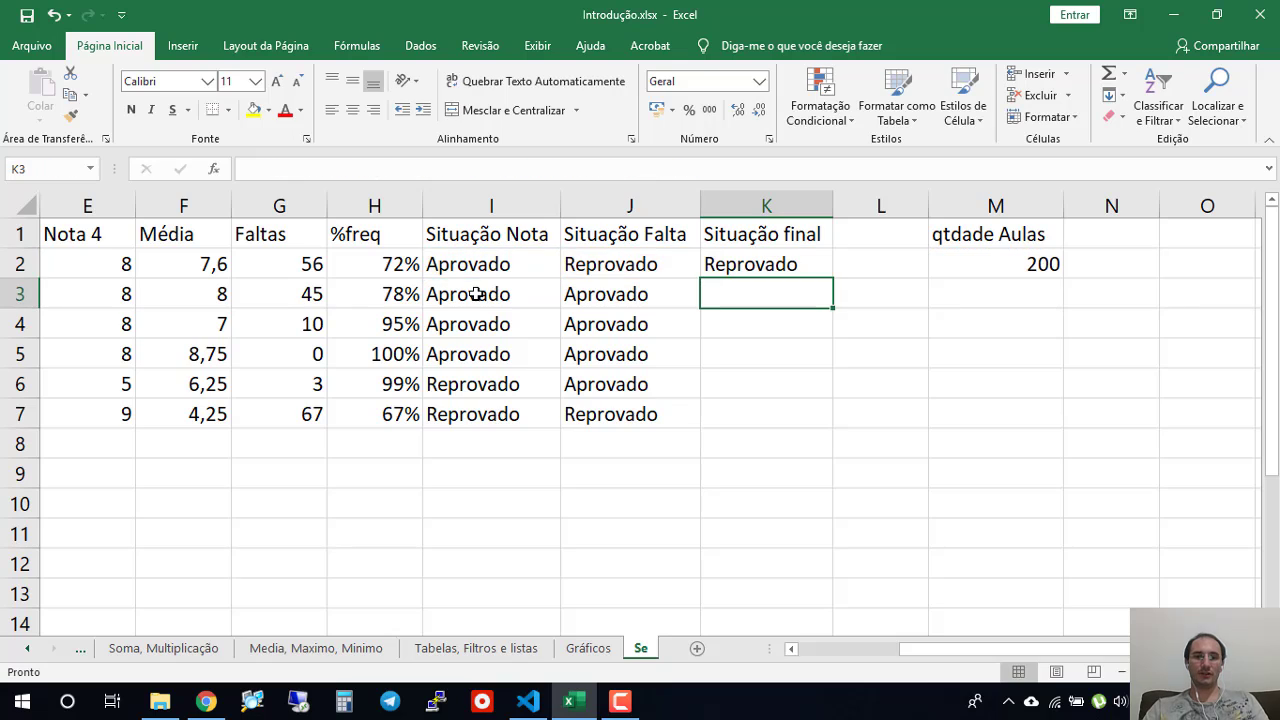
- Examine the SE formula in I2 and row 2's final situation, absence situation and attendance formulas in K2, J2 and H2
left_click(500, 264)
double_click(507, 264)
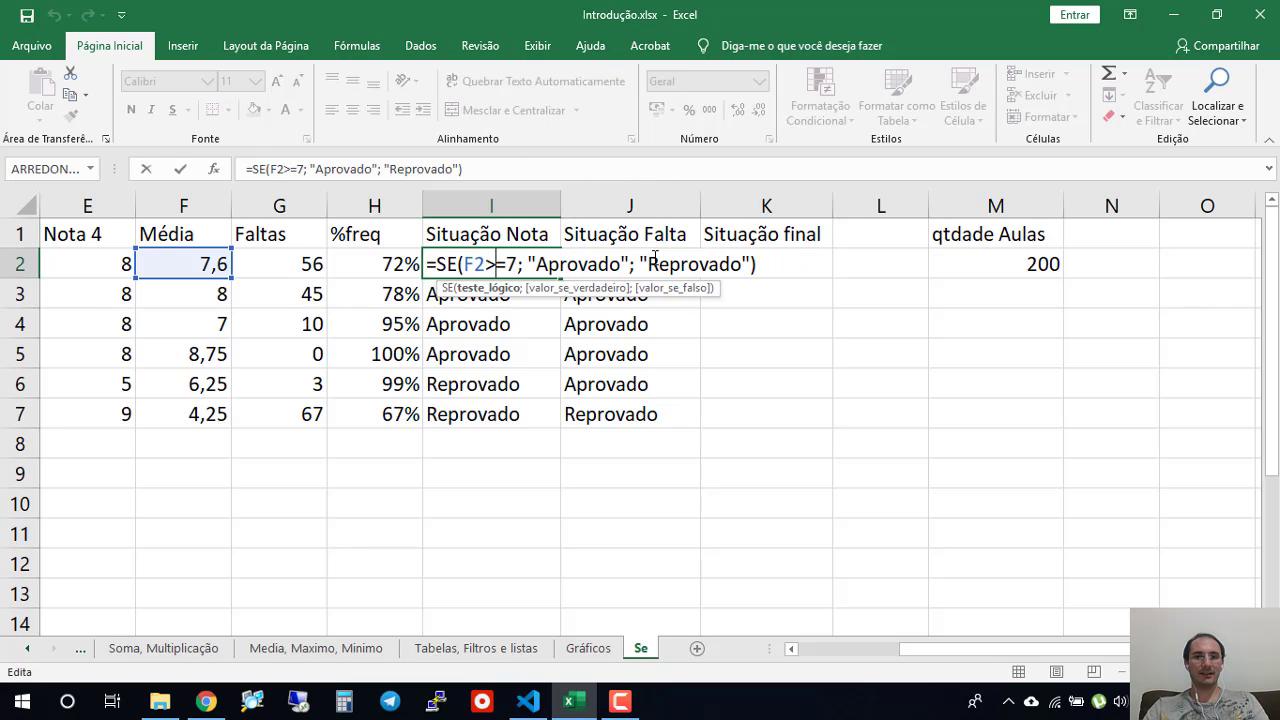
left_click_drag(534, 262, 623, 262)
key("Return")
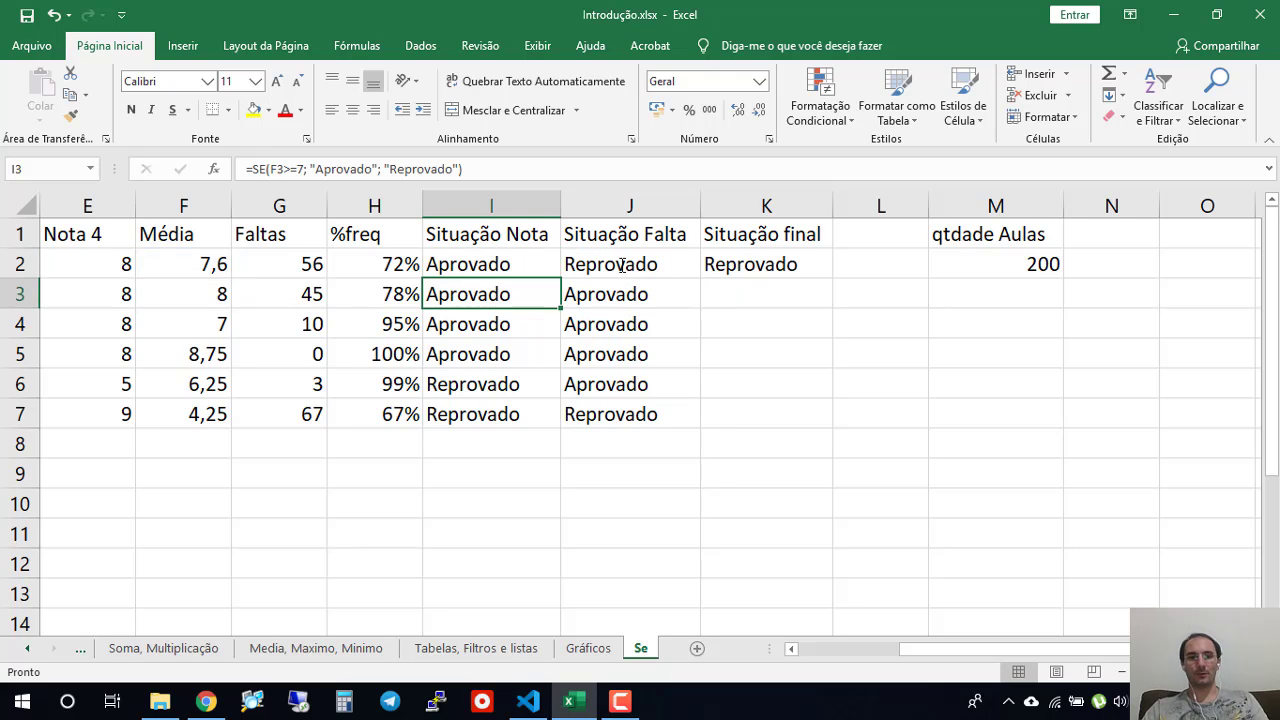
left_click(766, 254)
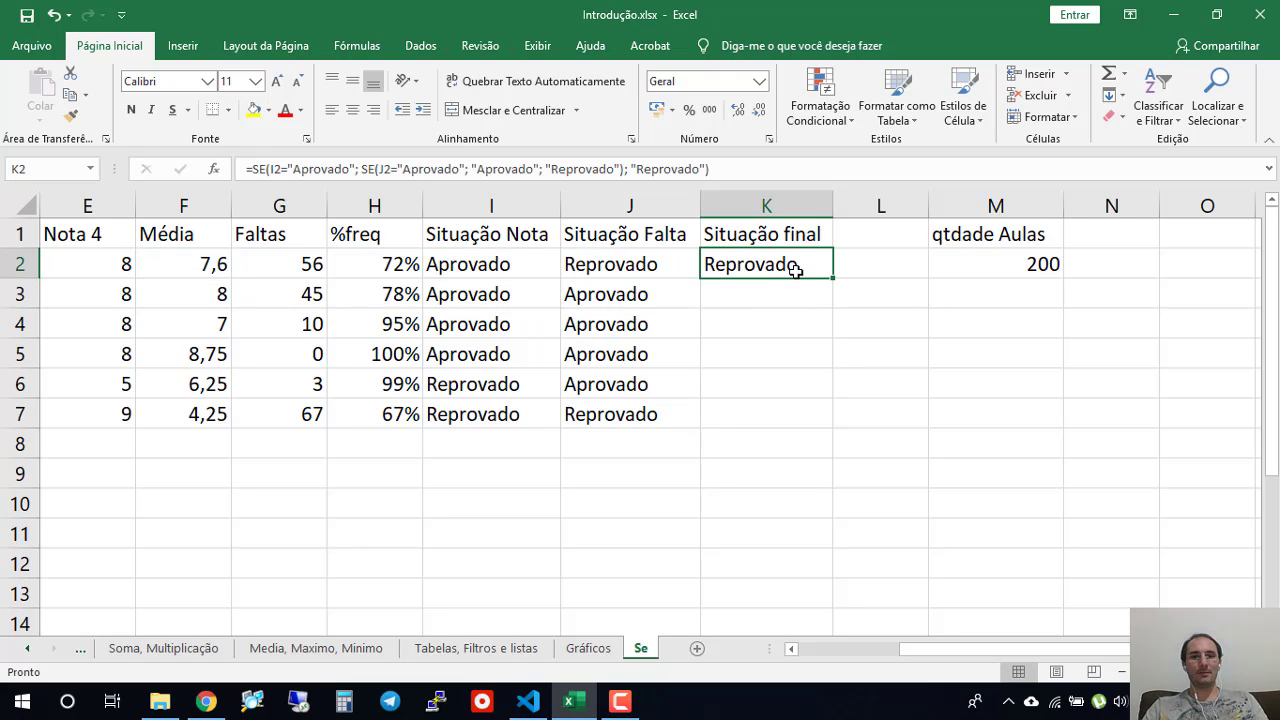
left_click(490, 264)
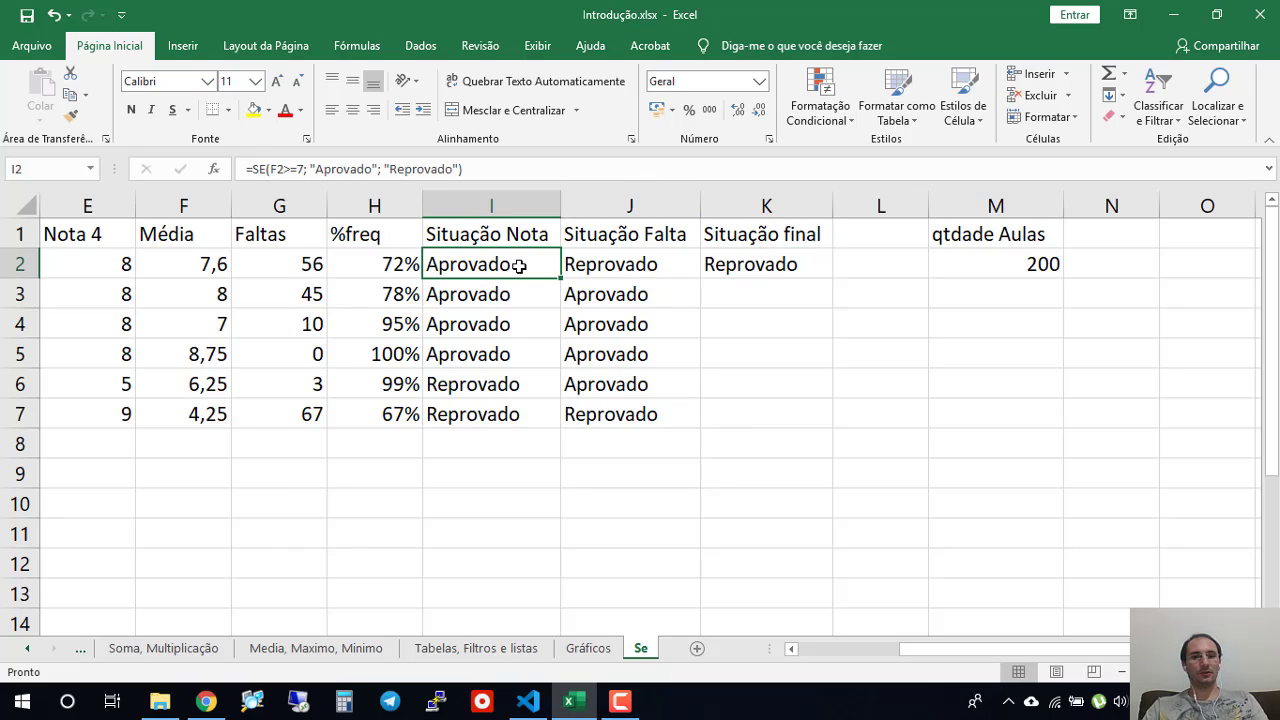
left_click(635, 269)
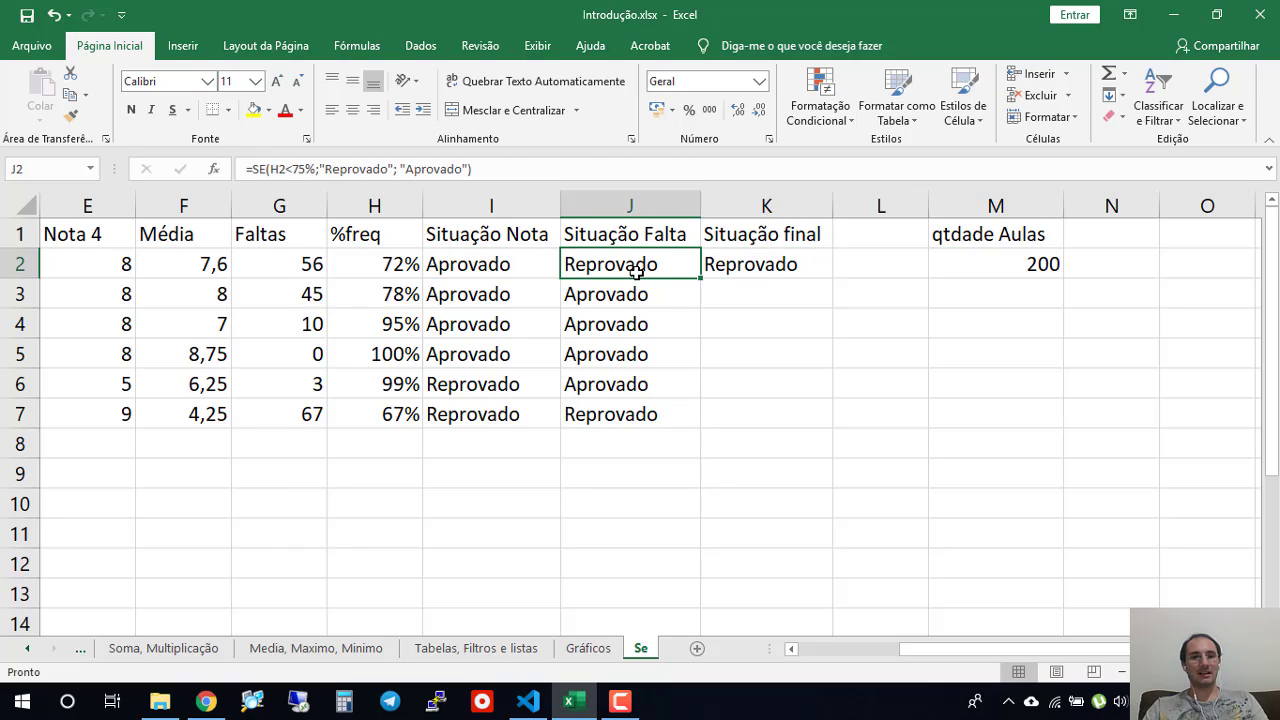
left_click(383, 266)
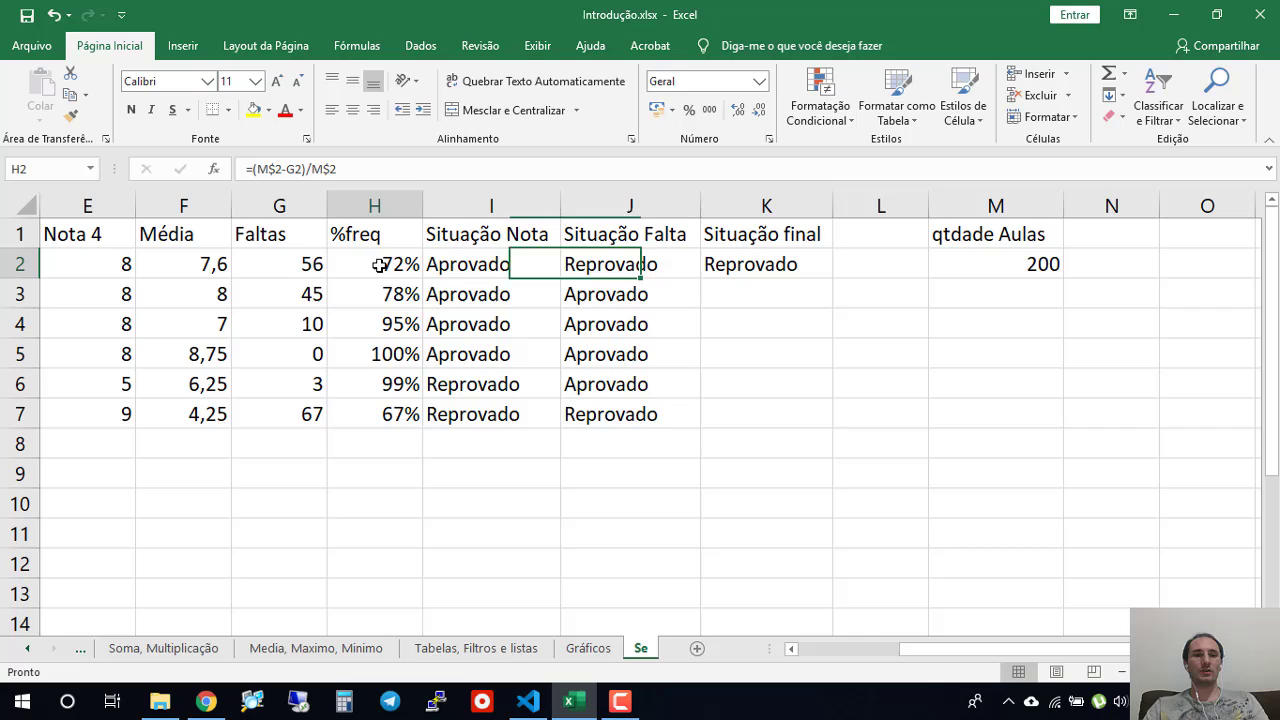
- Fill the nested SE formula from K2 down to K7, and check the final situations in rows 3 and 6
left_click(820, 272)
left_click_drag(835, 277, 830, 426)
left_click(758, 305)
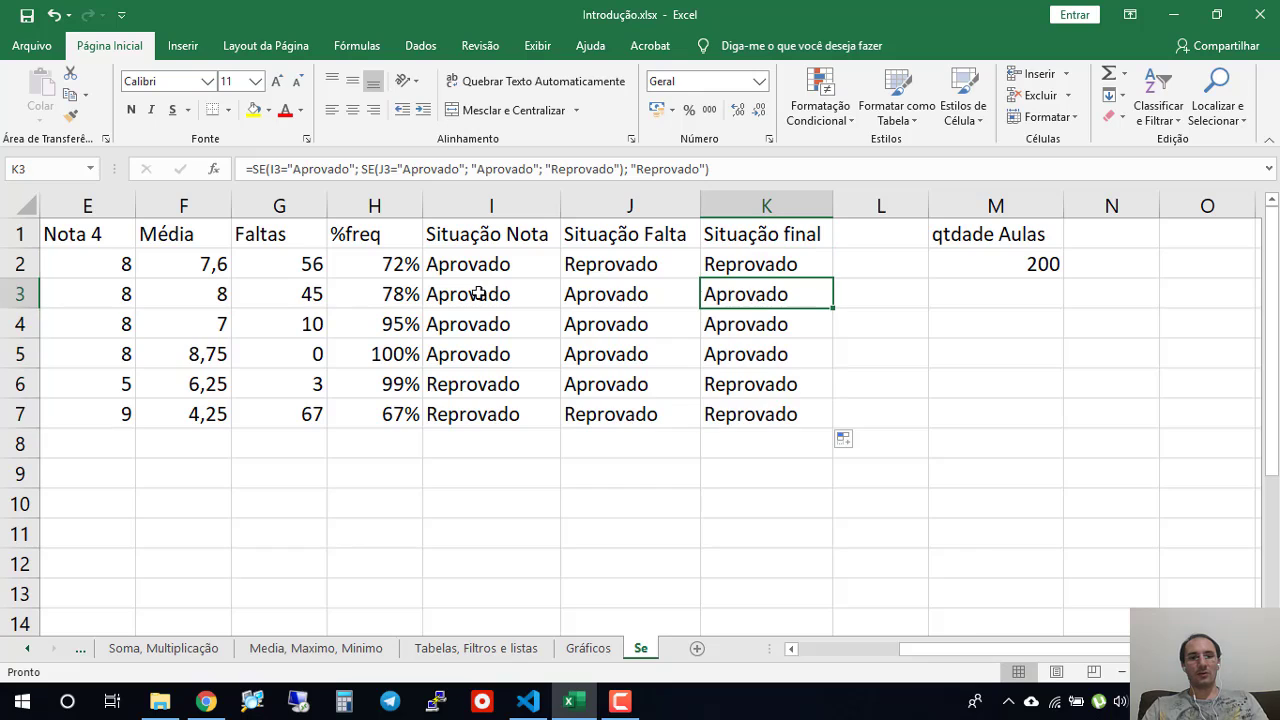
left_click(744, 388)
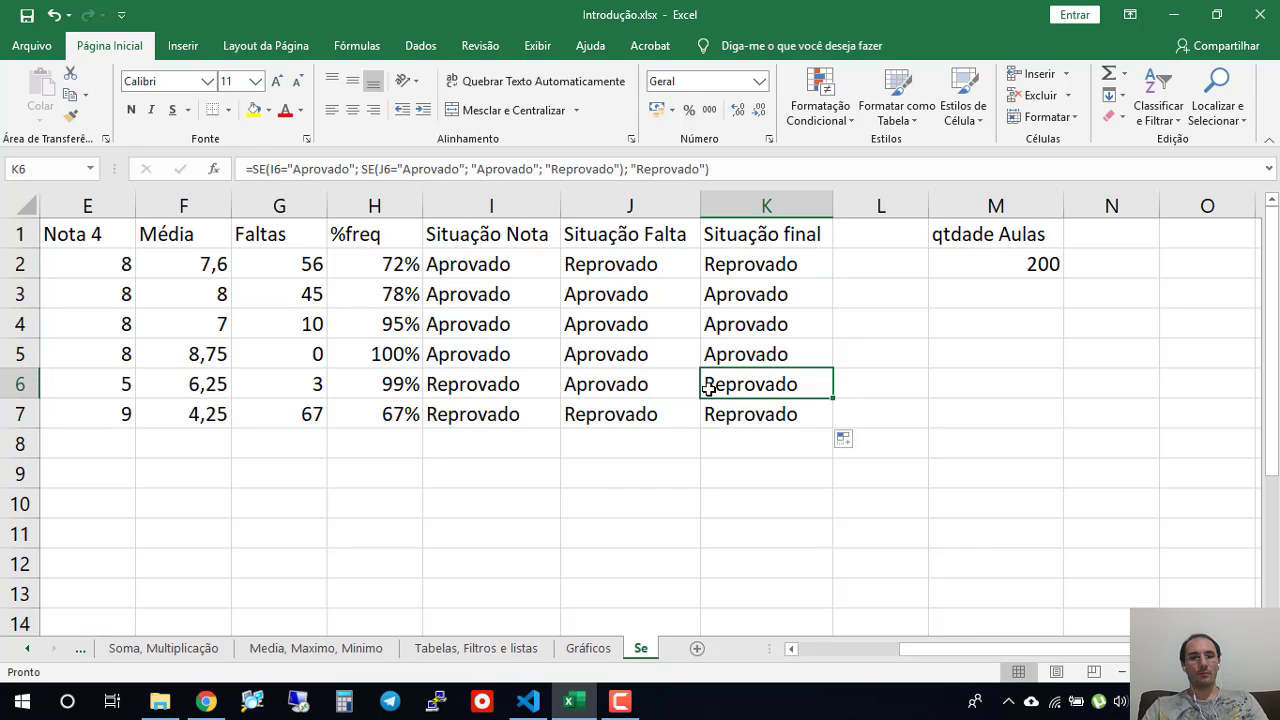
left_click(494, 388)
left_click(626, 388)
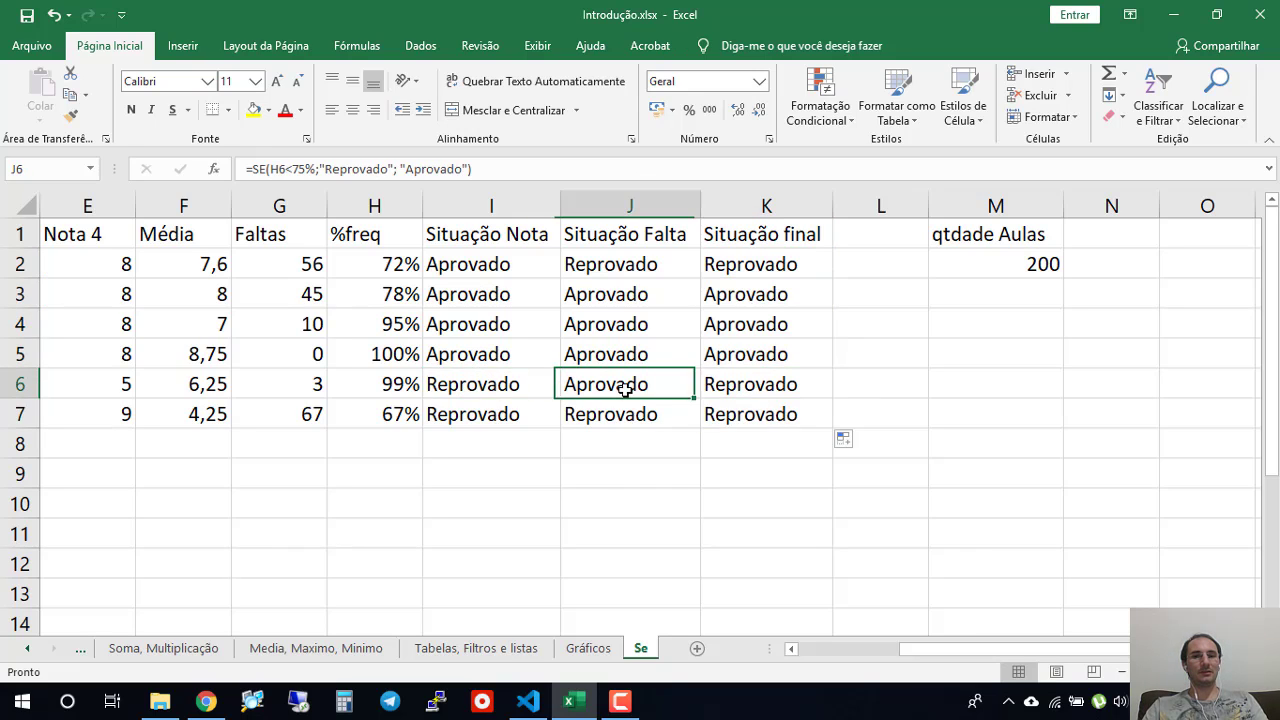
left_click(733, 388)
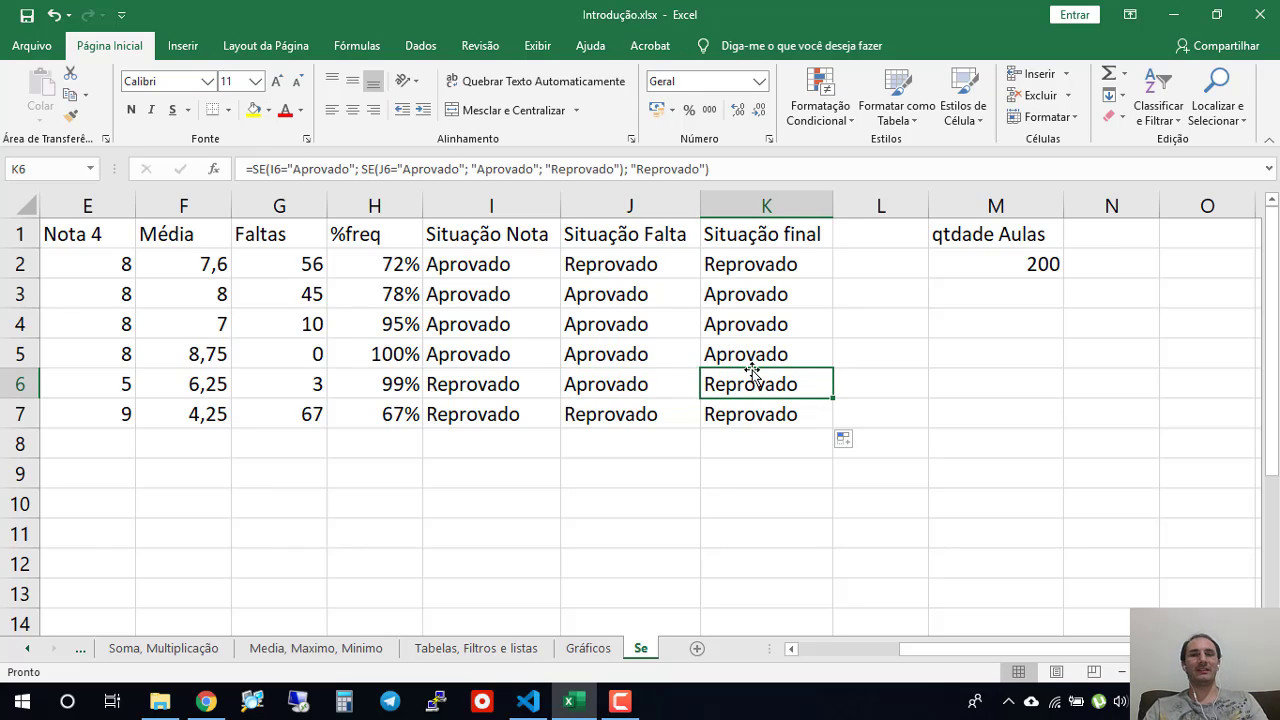
- Conditionally format K2:K7 so cells containing the text "Reprovado" get Preenchimento Vermelho Claro e Texto Vermelho Escuro
left_click_drag(964, 649, 912, 648)
left_click_drag(934, 270, 958, 411)
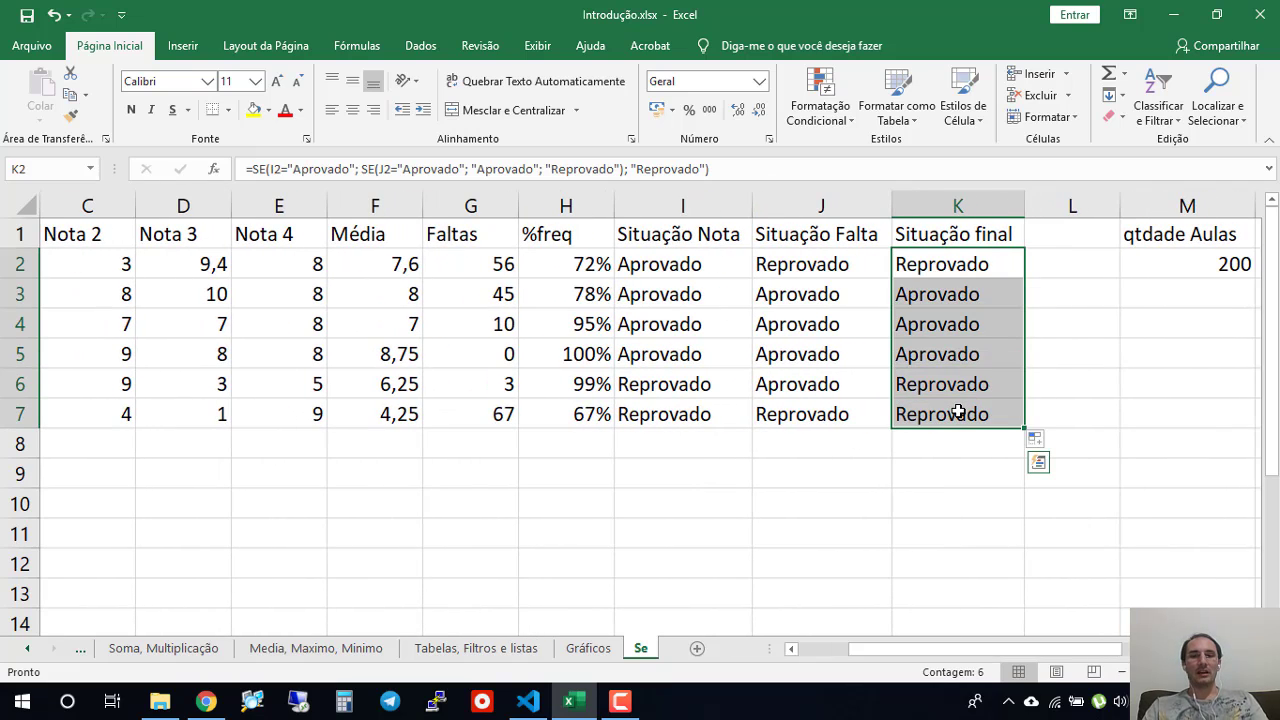
left_click(838, 127)
left_click(838, 127)
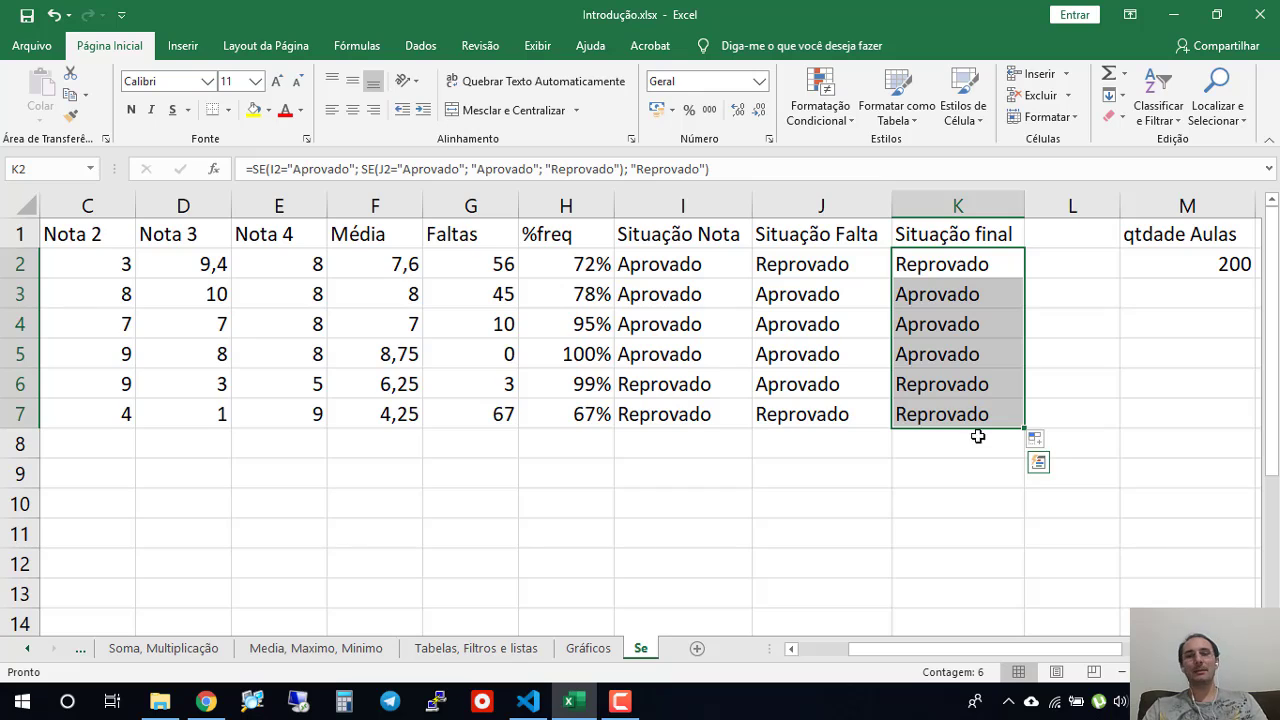
left_click(812, 120)
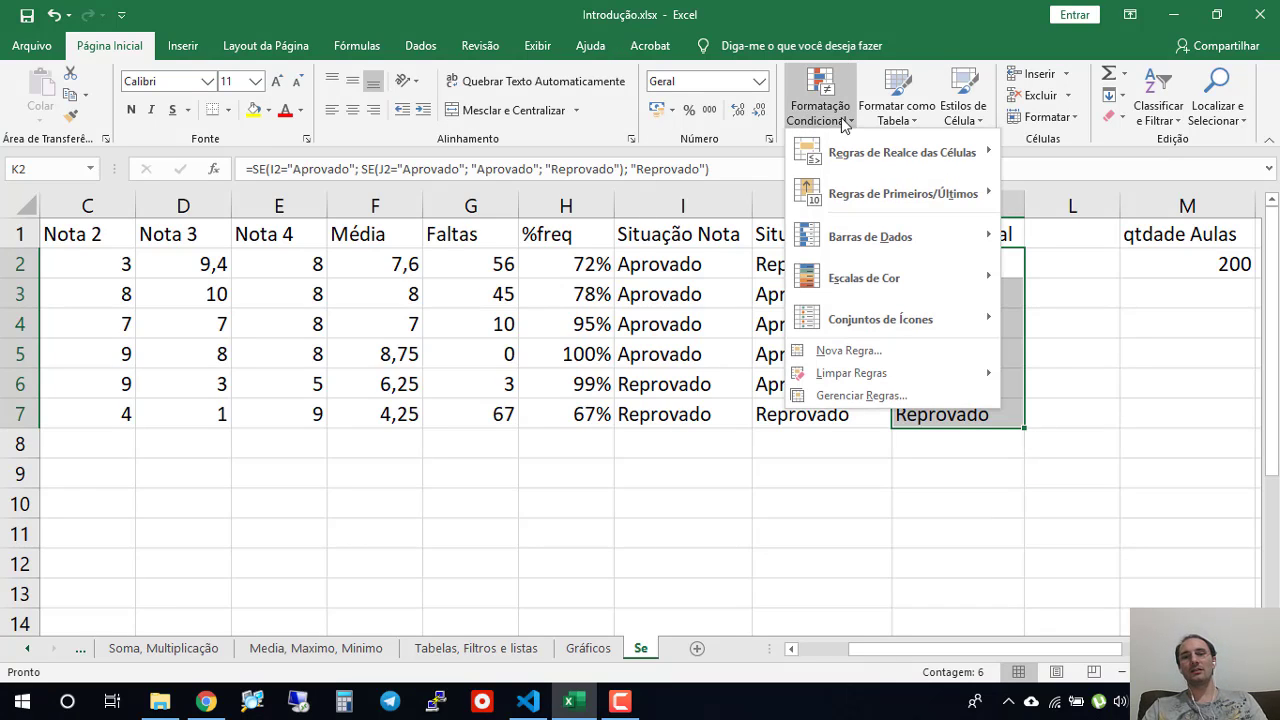
mouse_move(858, 131)
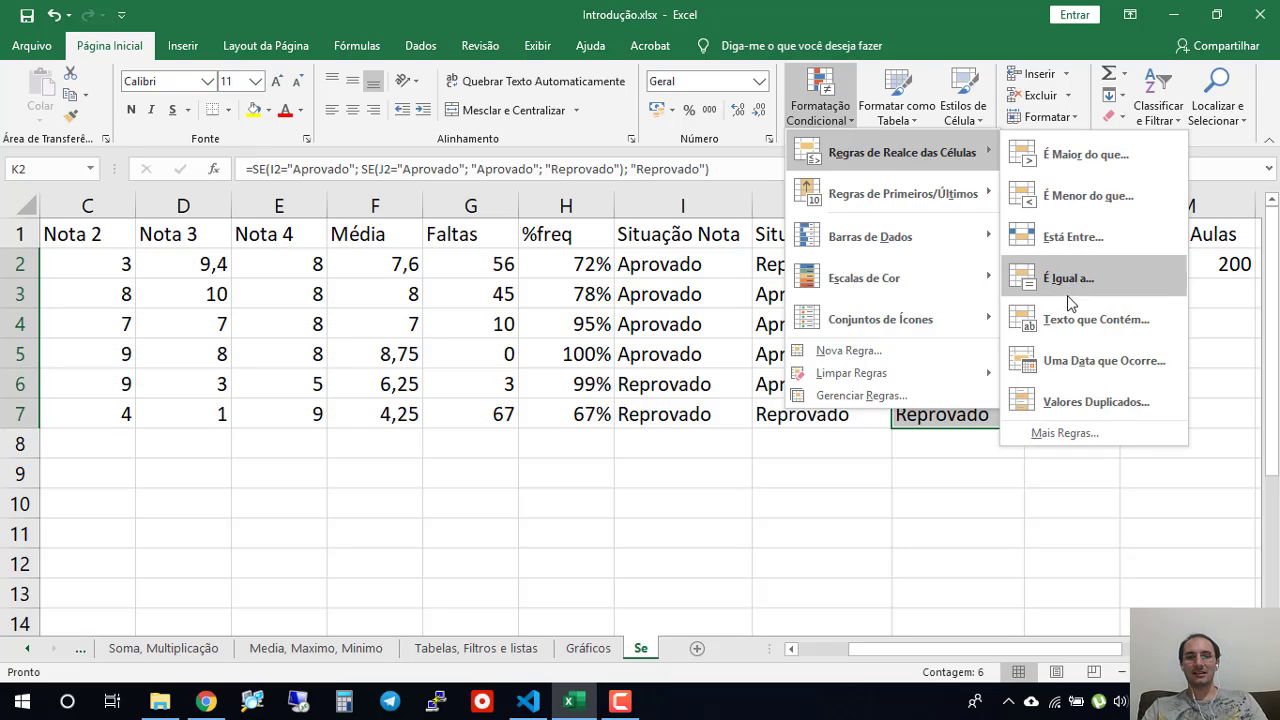
left_click(1080, 320)
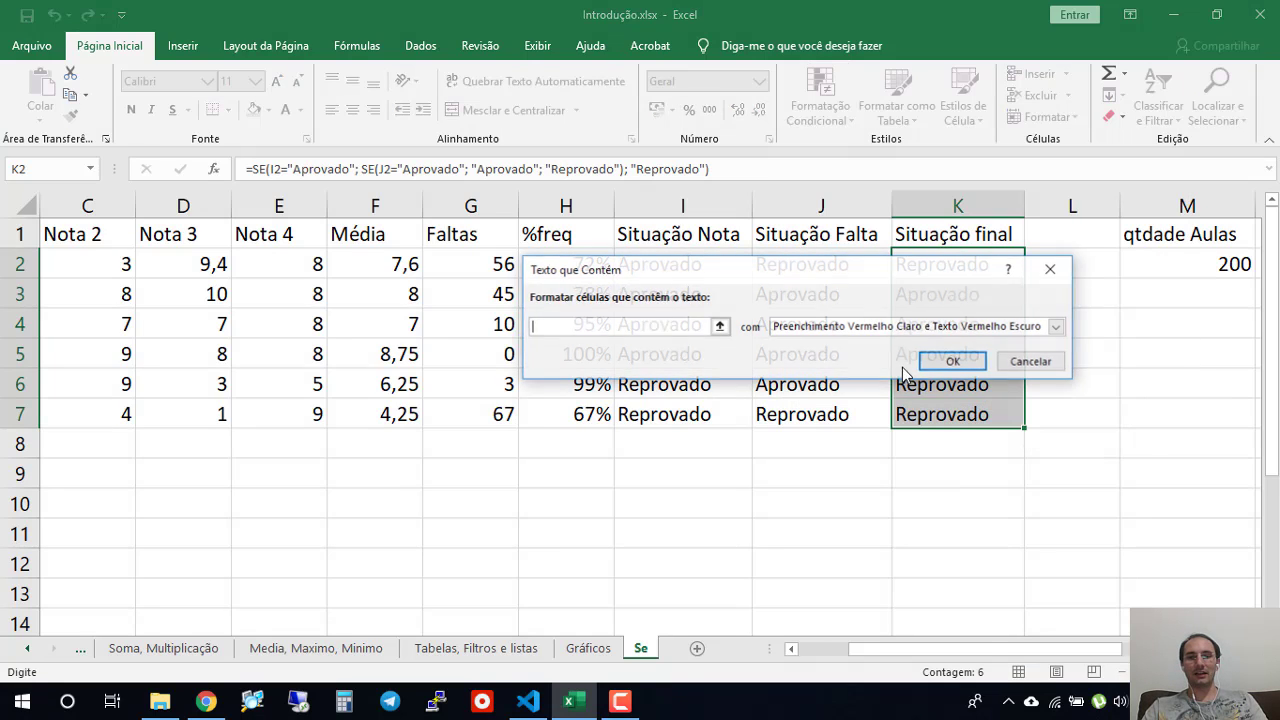
type("Reprovado")
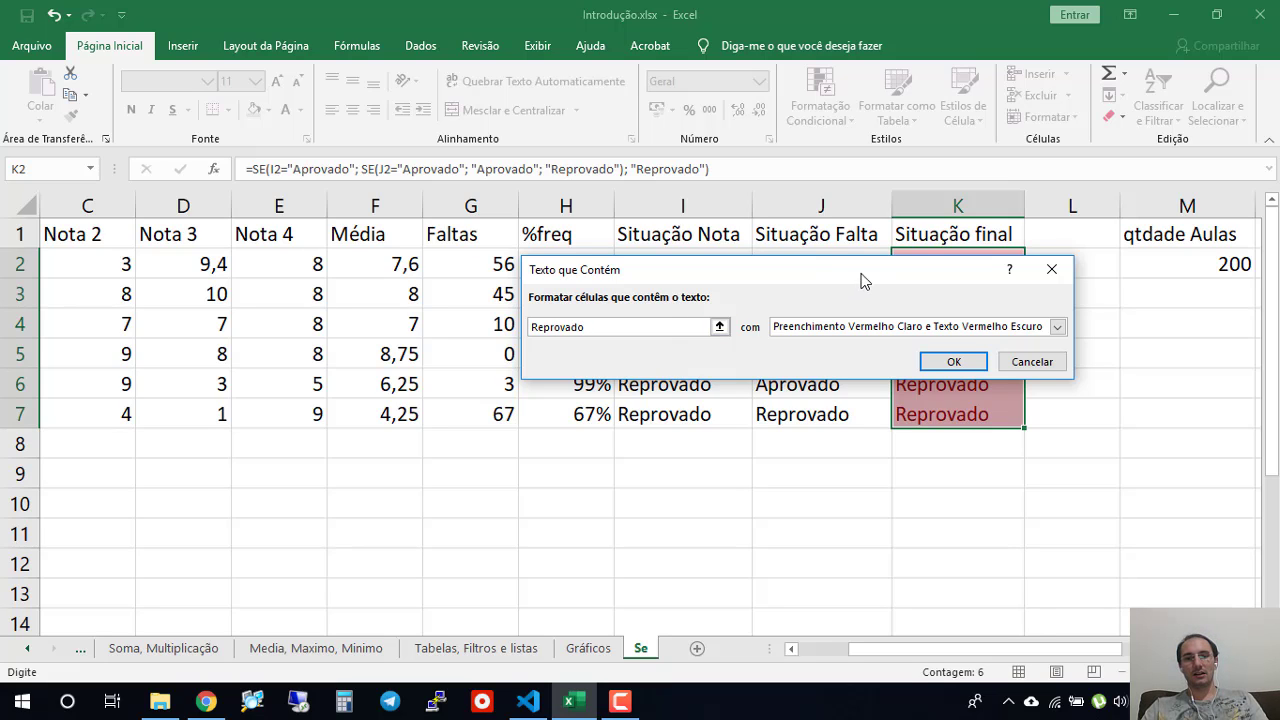
left_click_drag(863, 277, 586, 226)
left_click(690, 313)
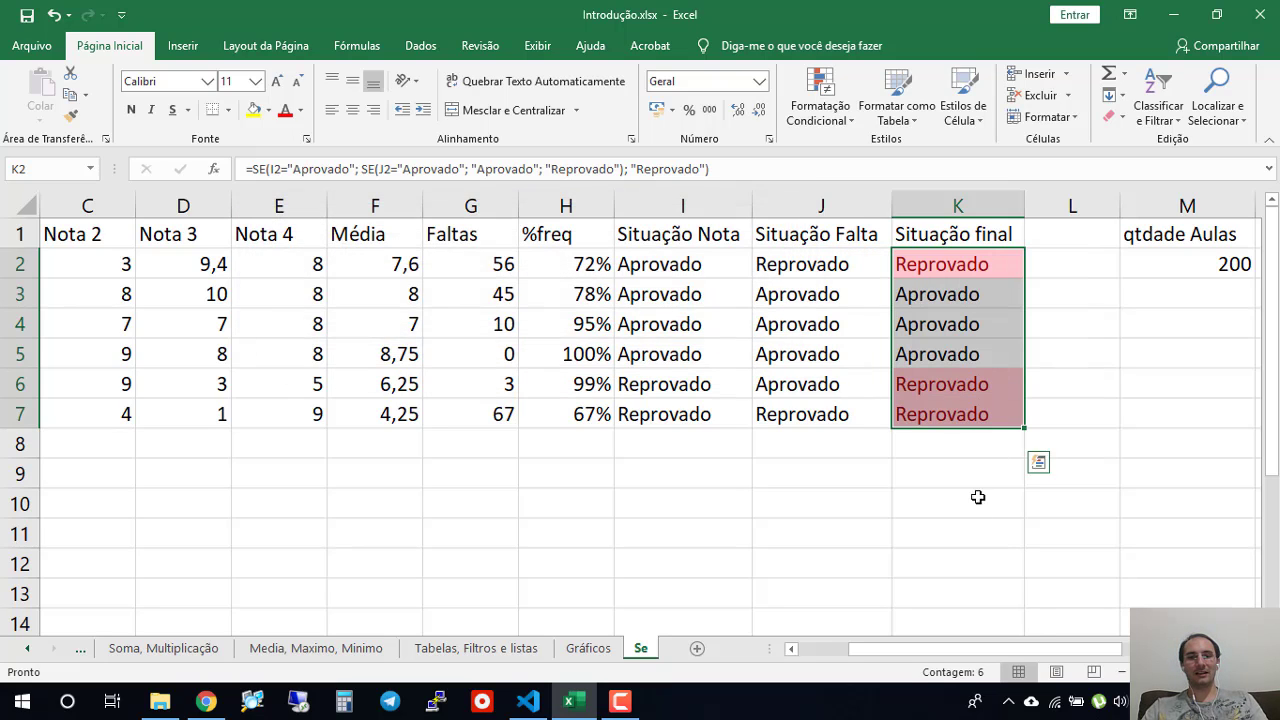
left_click(965, 532)
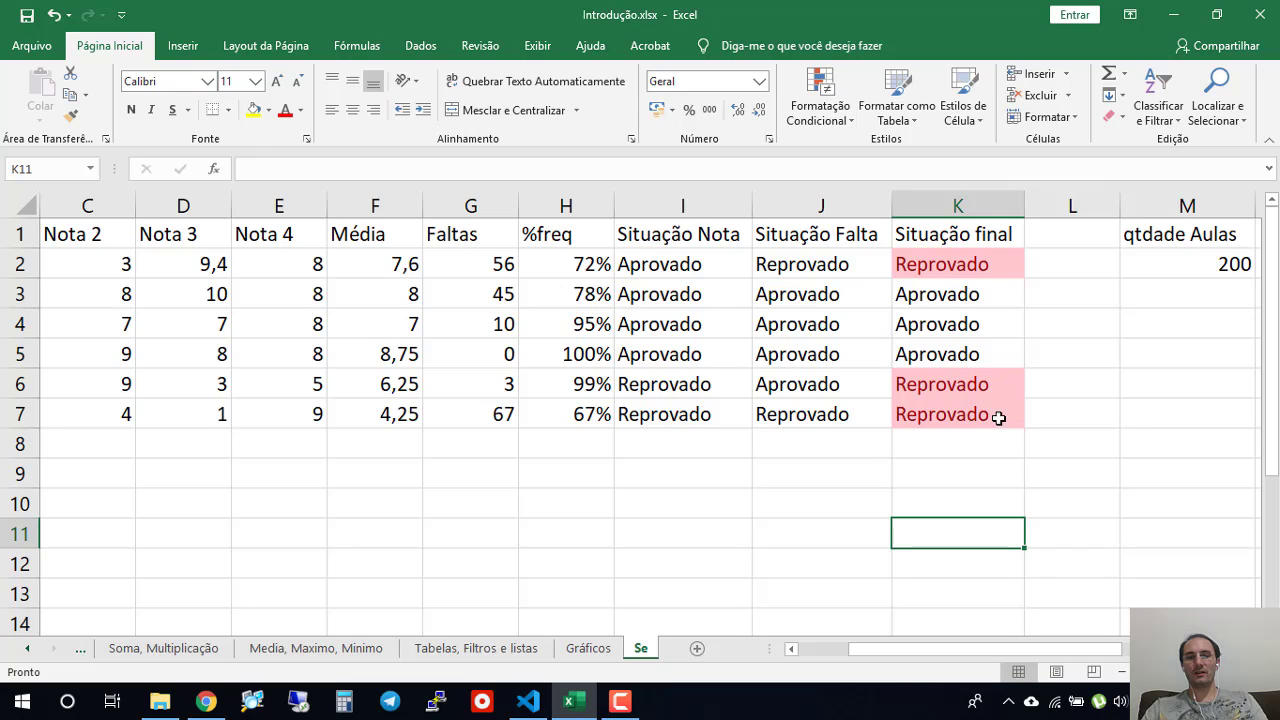
- Try an attendance of 75% in H2, check the final situation in K2, and undo the change
left_click_drag(955, 650, 894, 642)
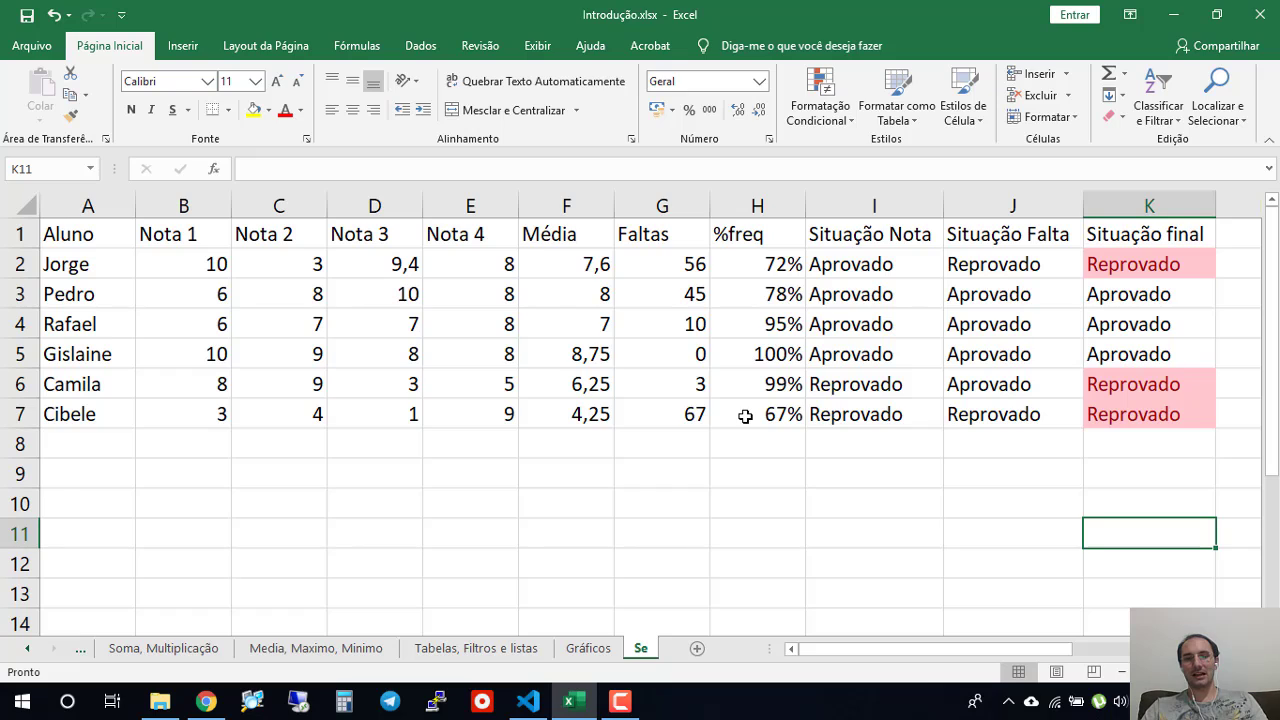
left_click(763, 265)
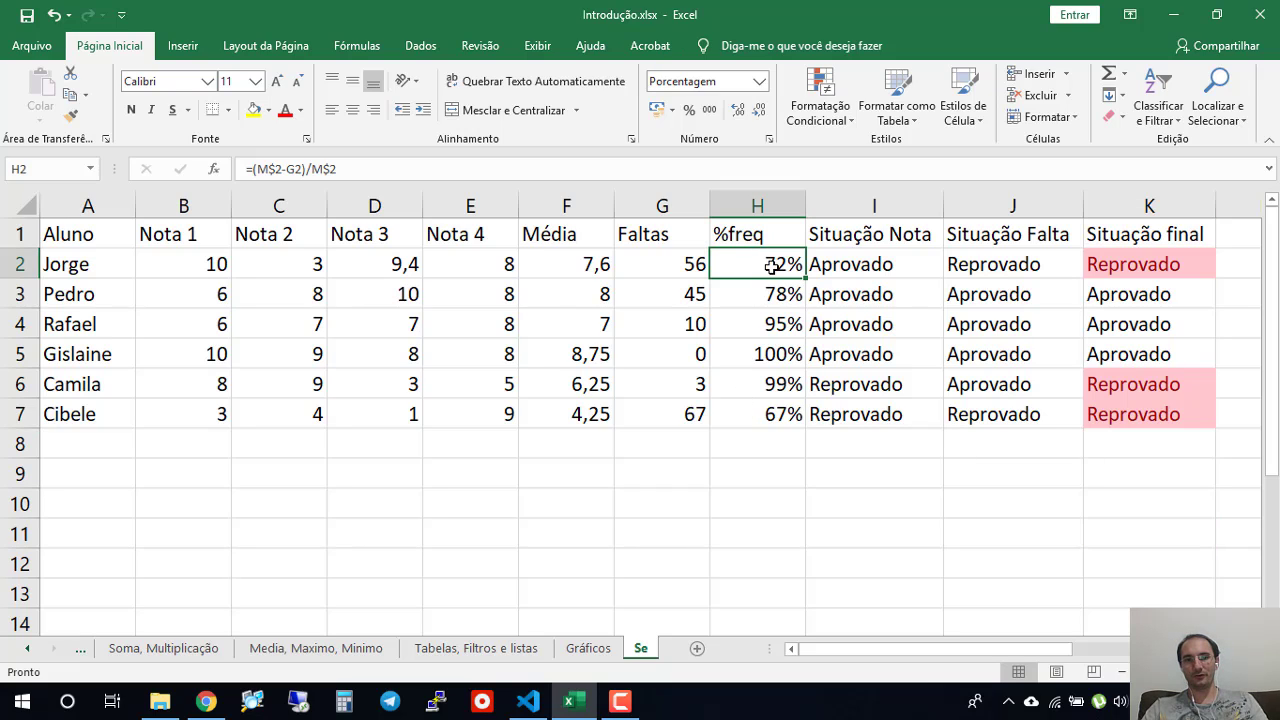
type("75")
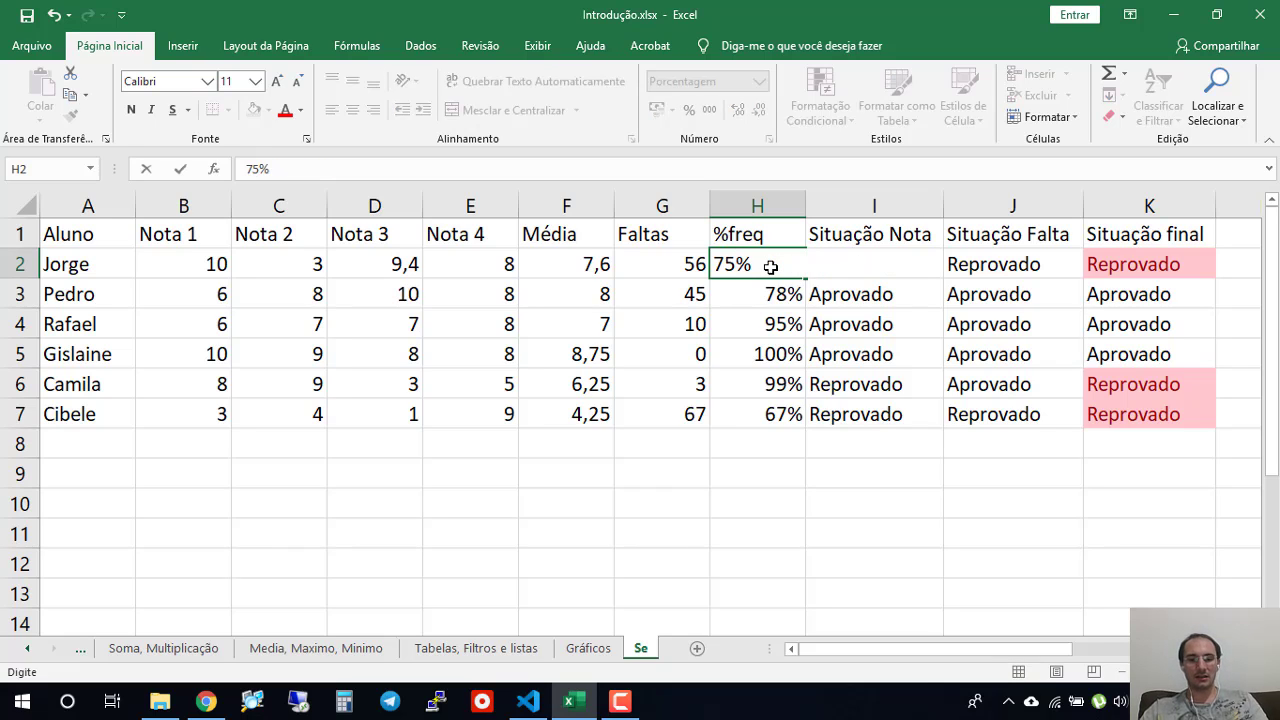
key("Return")
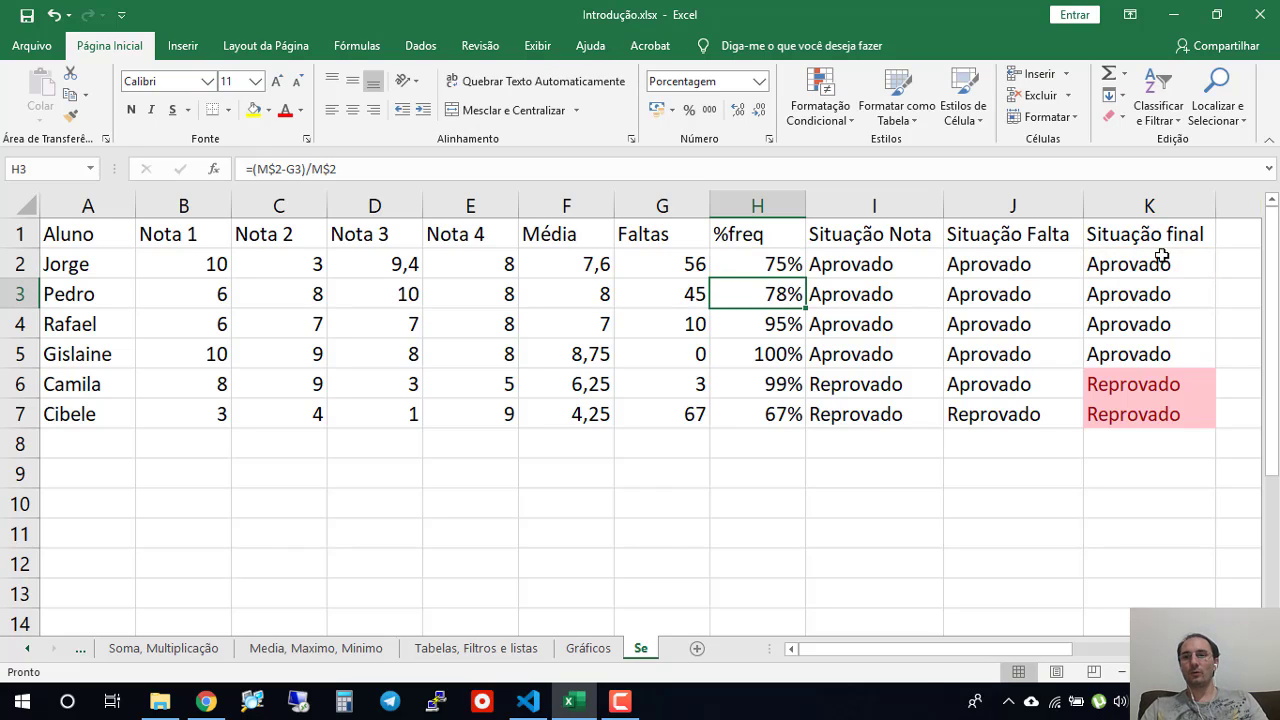
left_click(1120, 266)
key("ctrl+z")
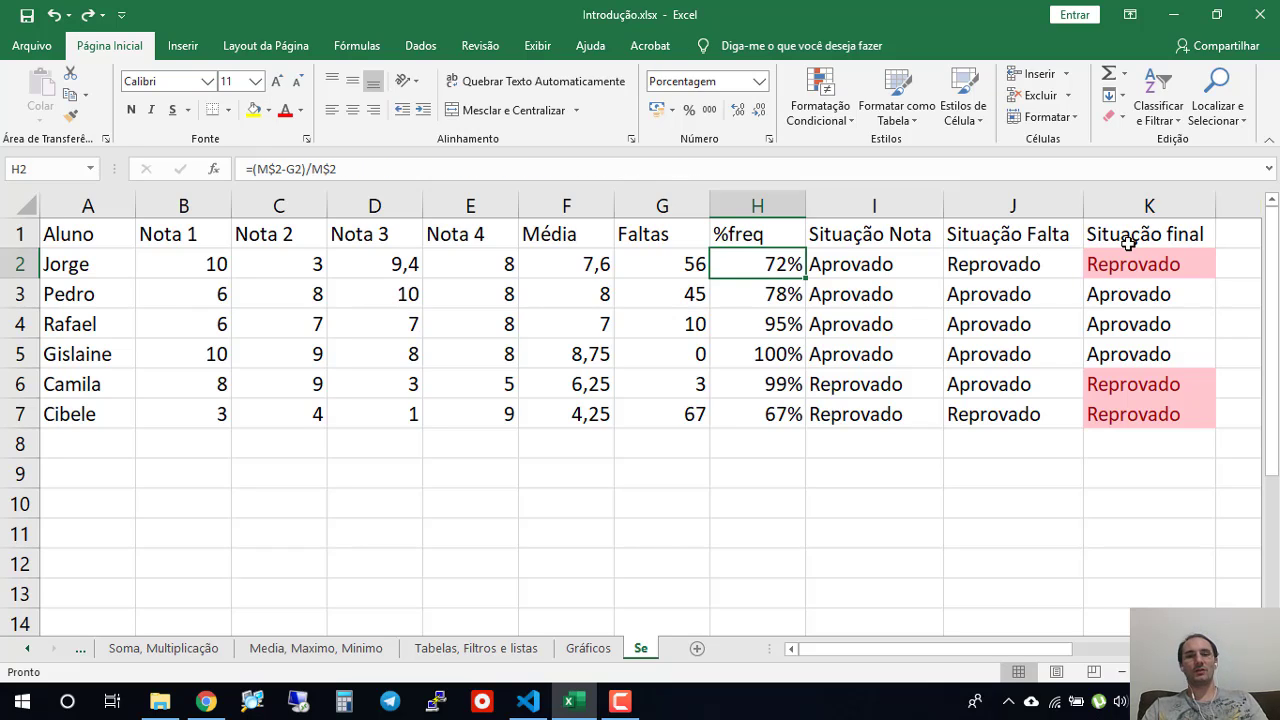
- Review the whole student table A1:K7, including the final situation formulas in K2 and K7 and the grade situations in I4 and I5
scroll(646, 386, "down", 1, "ctrl")
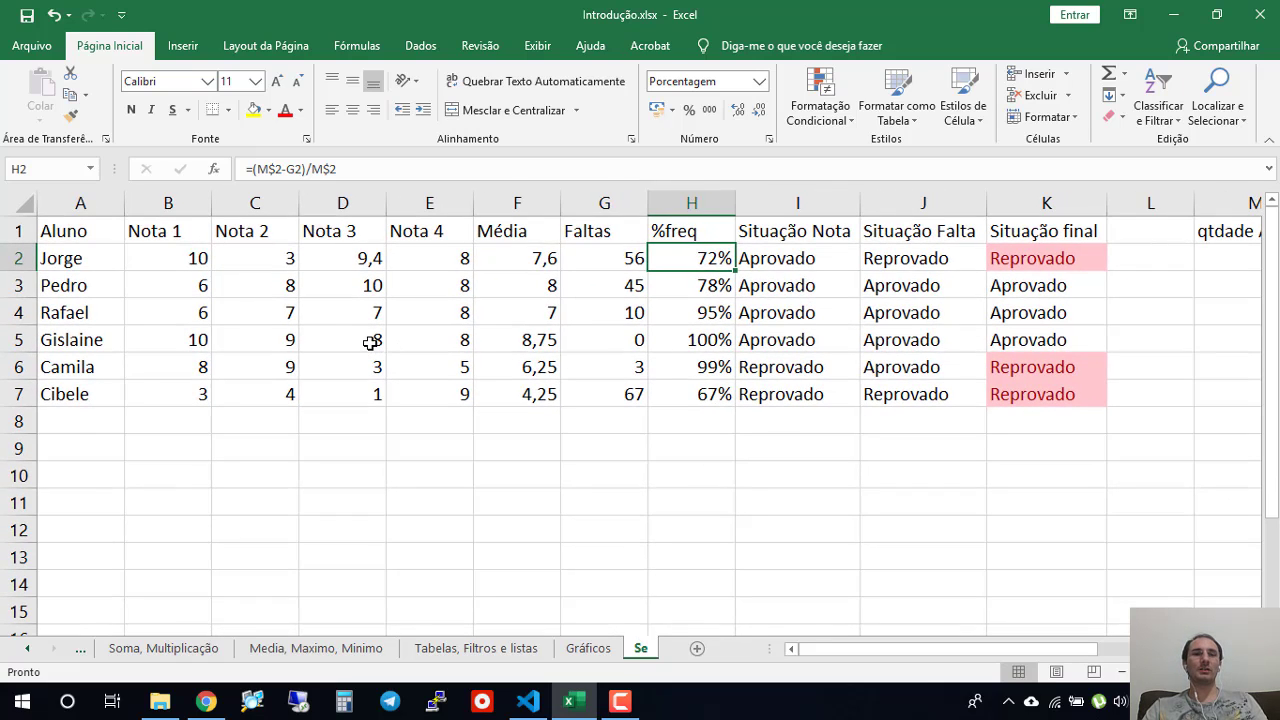
left_click_drag(1034, 647, 1006, 649)
left_click(1043, 250)
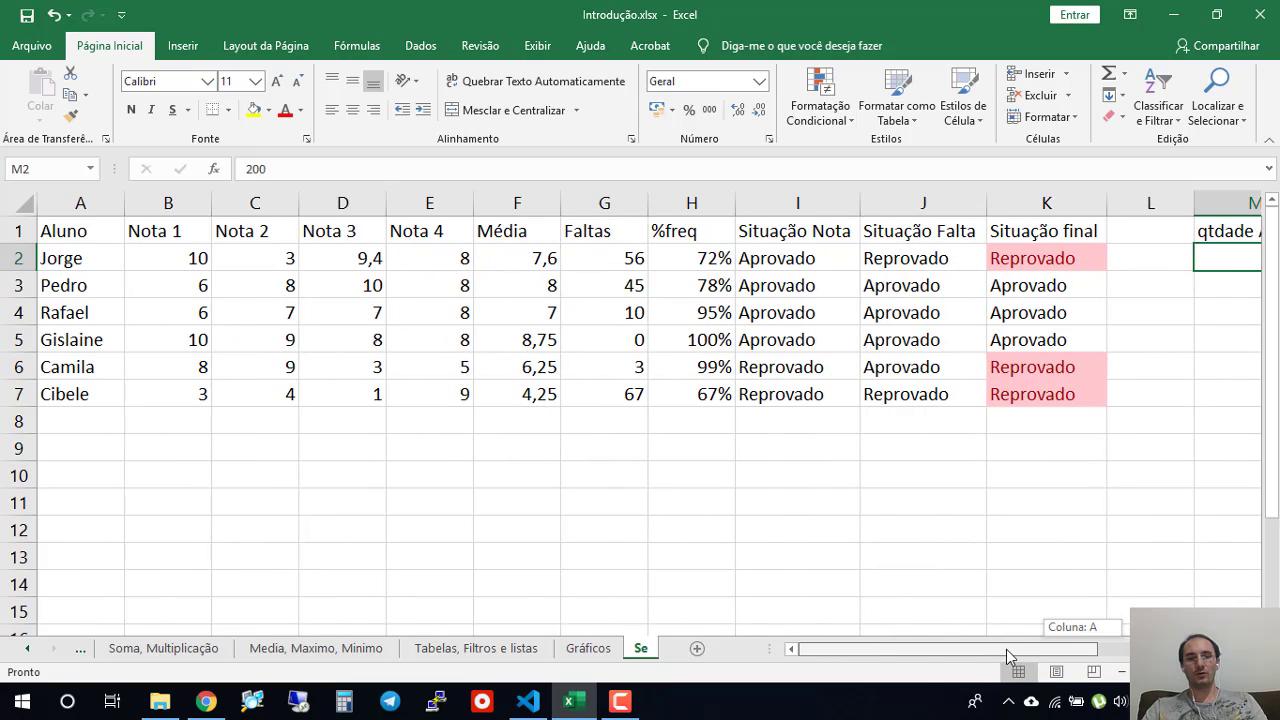
left_click(1055, 260)
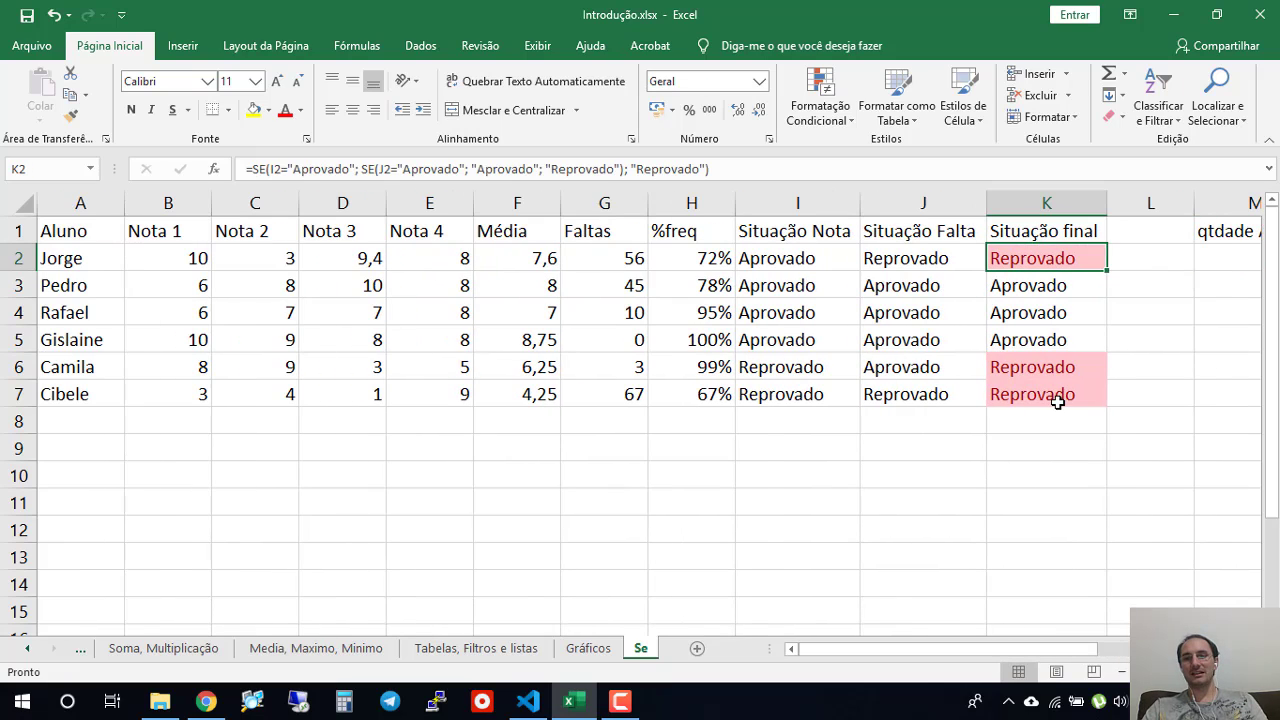
left_click(1057, 402)
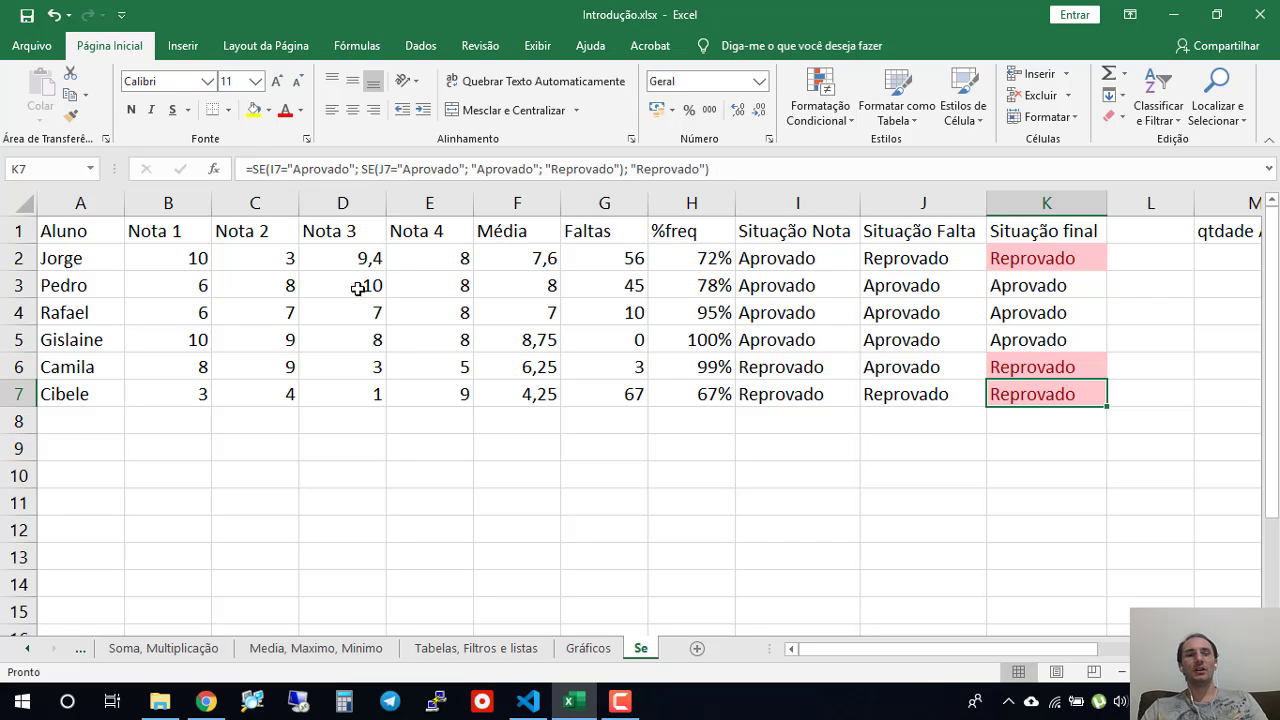
left_click_drag(82, 226, 1038, 388)
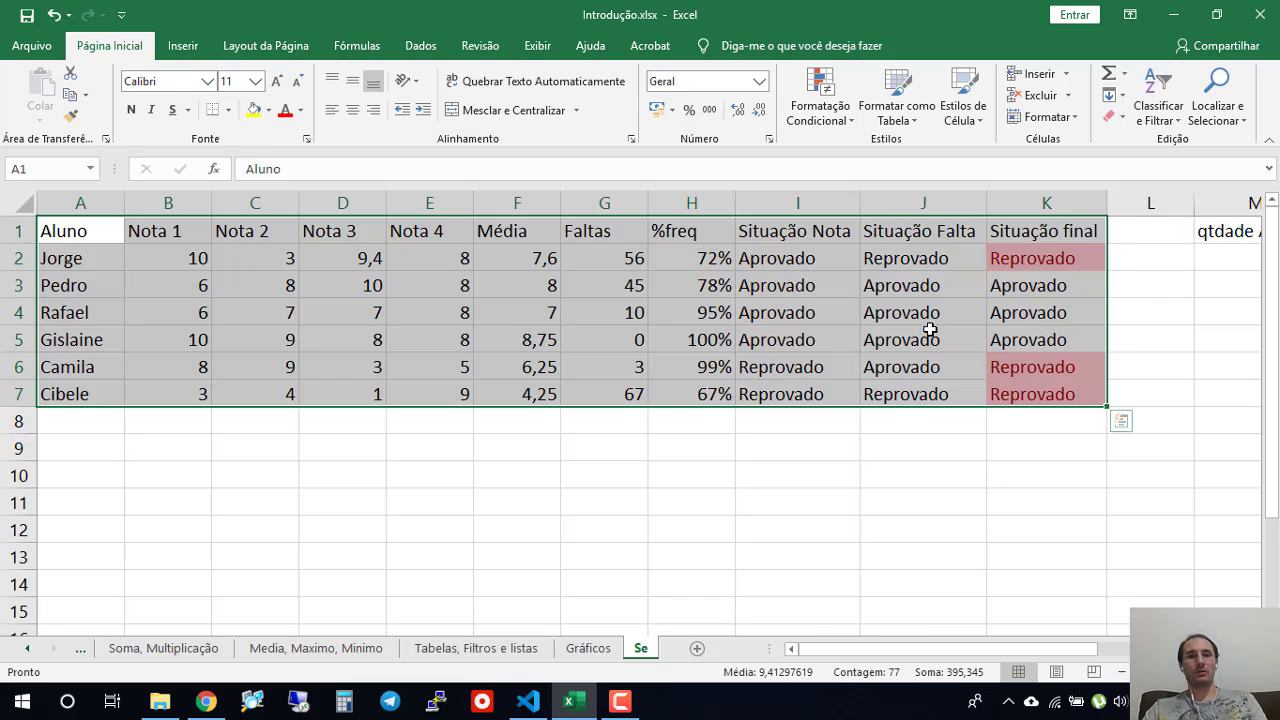
left_click(833, 307)
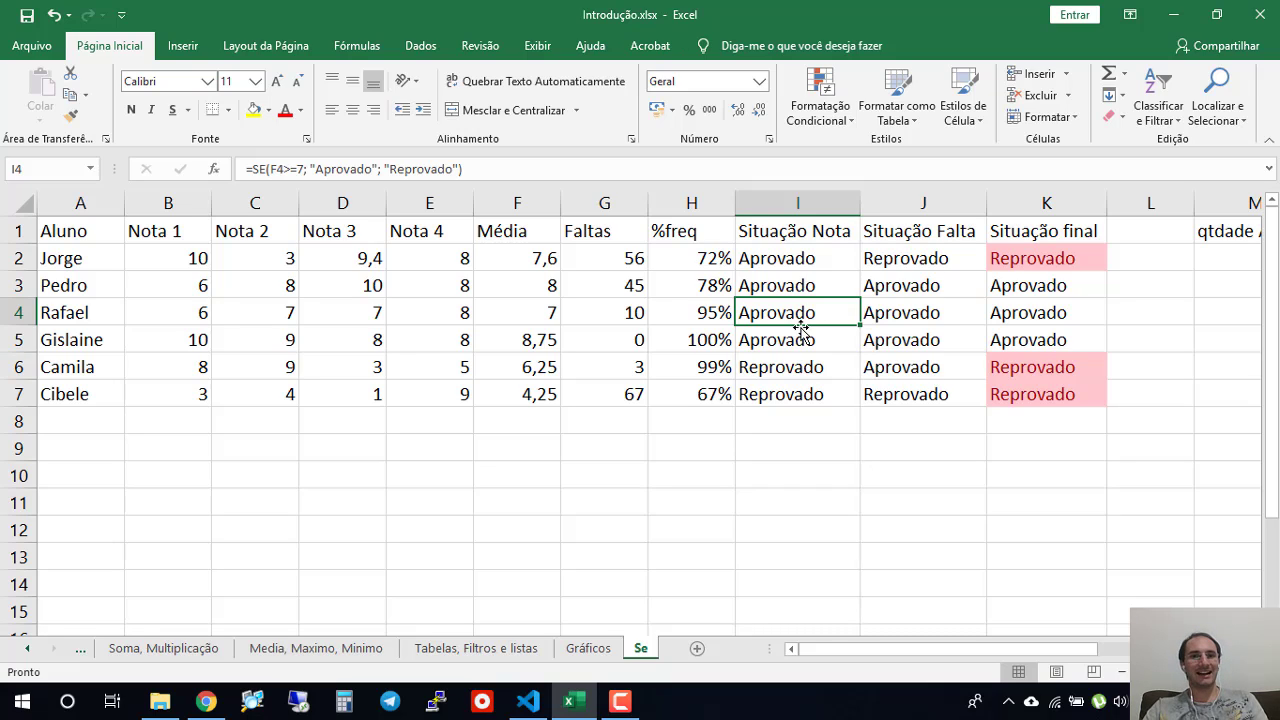
left_click(772, 343)
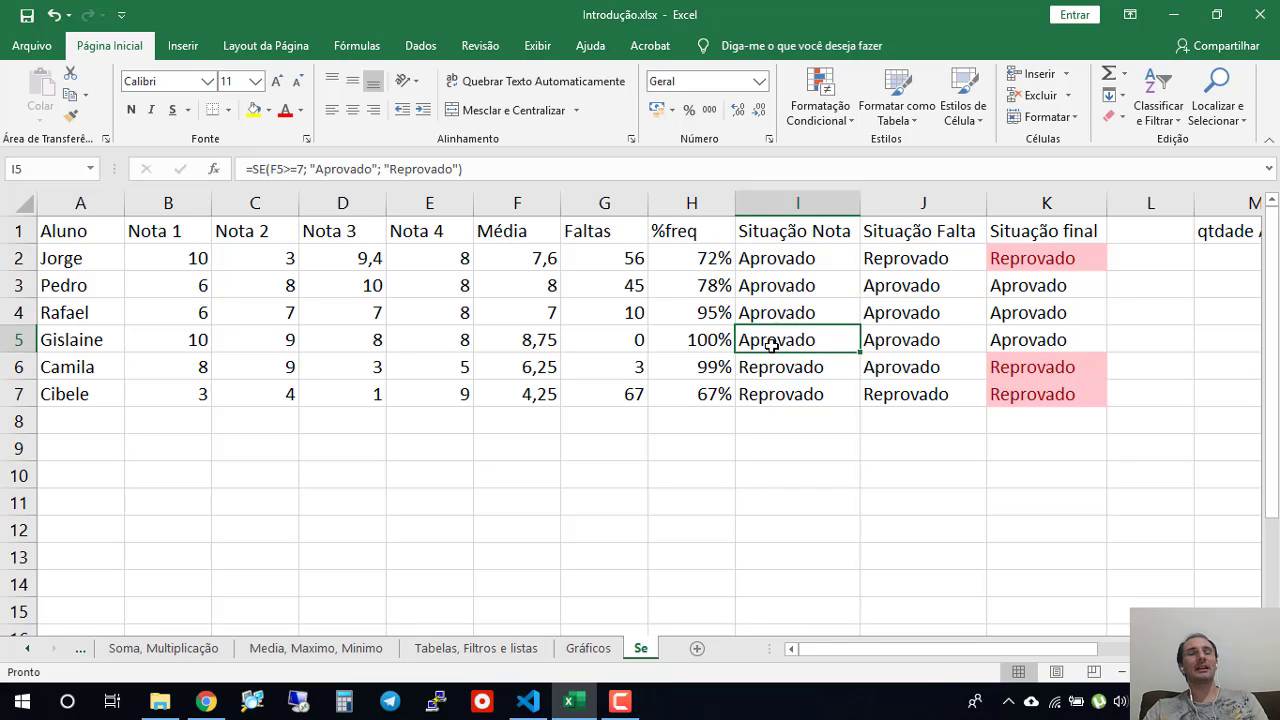